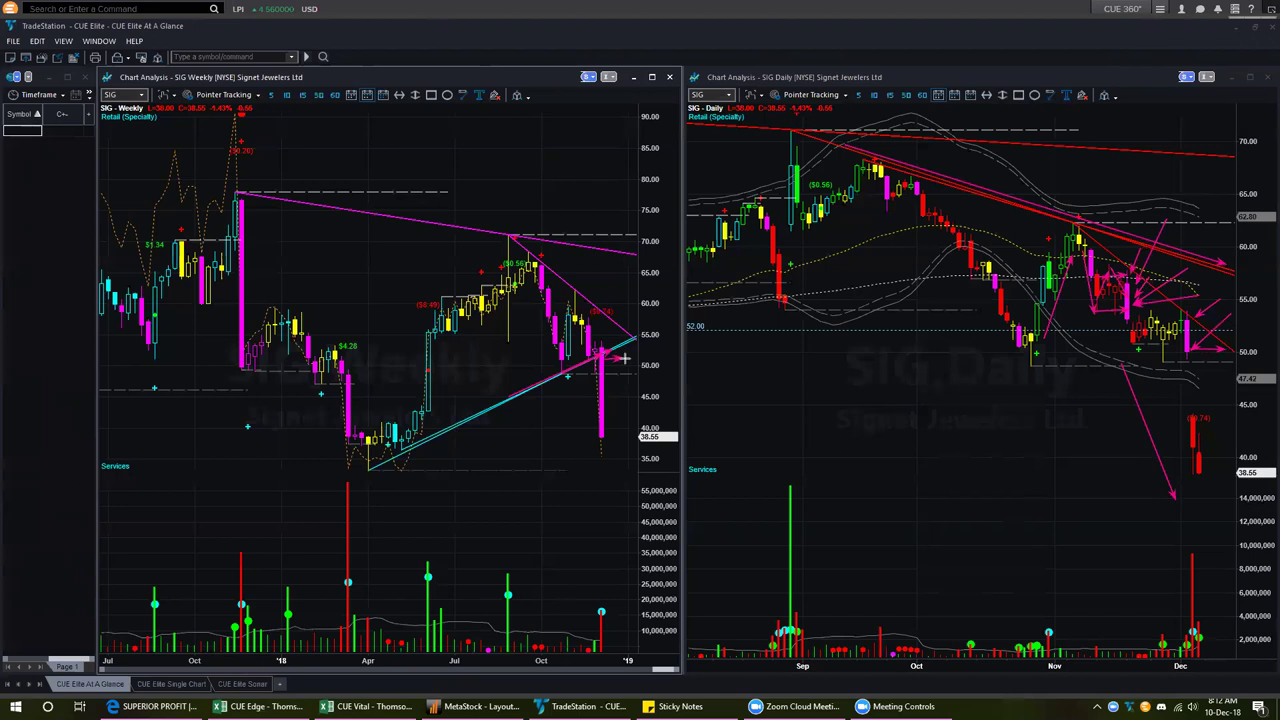
Clear the arrow annotations from the SIG daily and weekly charts and load the symbol COKE in both charts
left_click_drag(1242, 320, 1205, 341)
key("Delete")
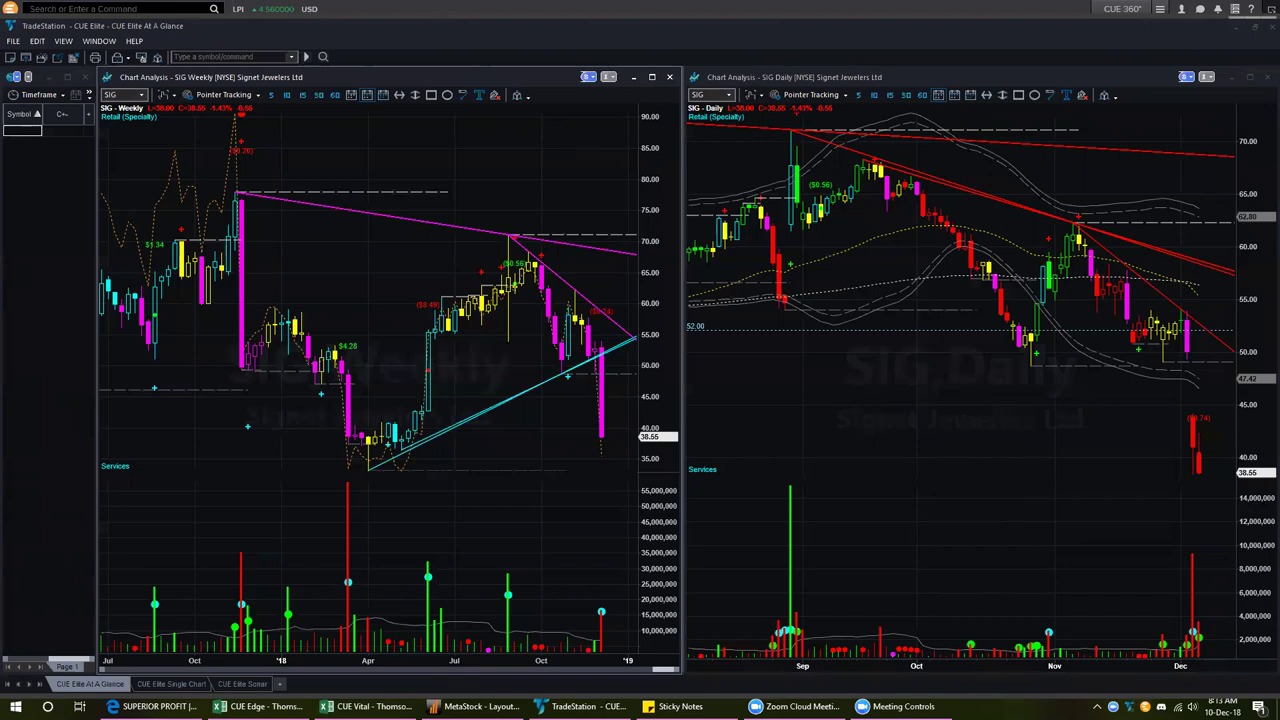
left_click(734, 373)
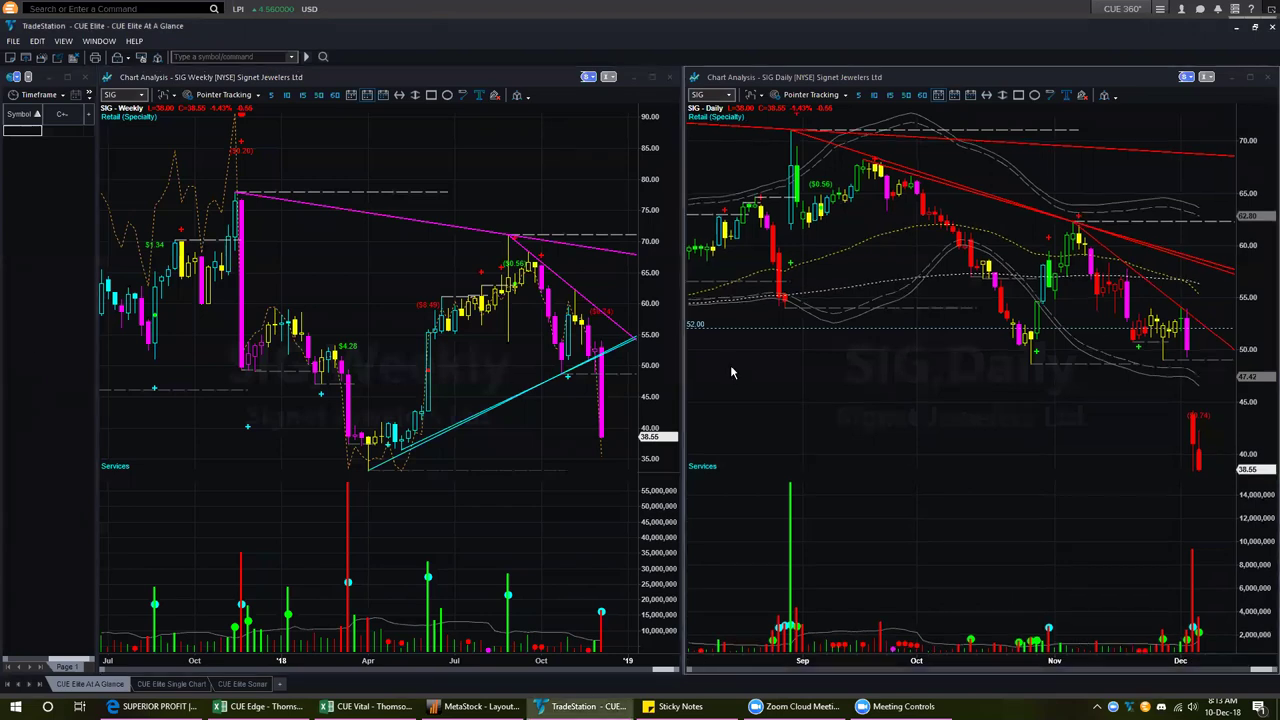
type("COKE")
key("Return")
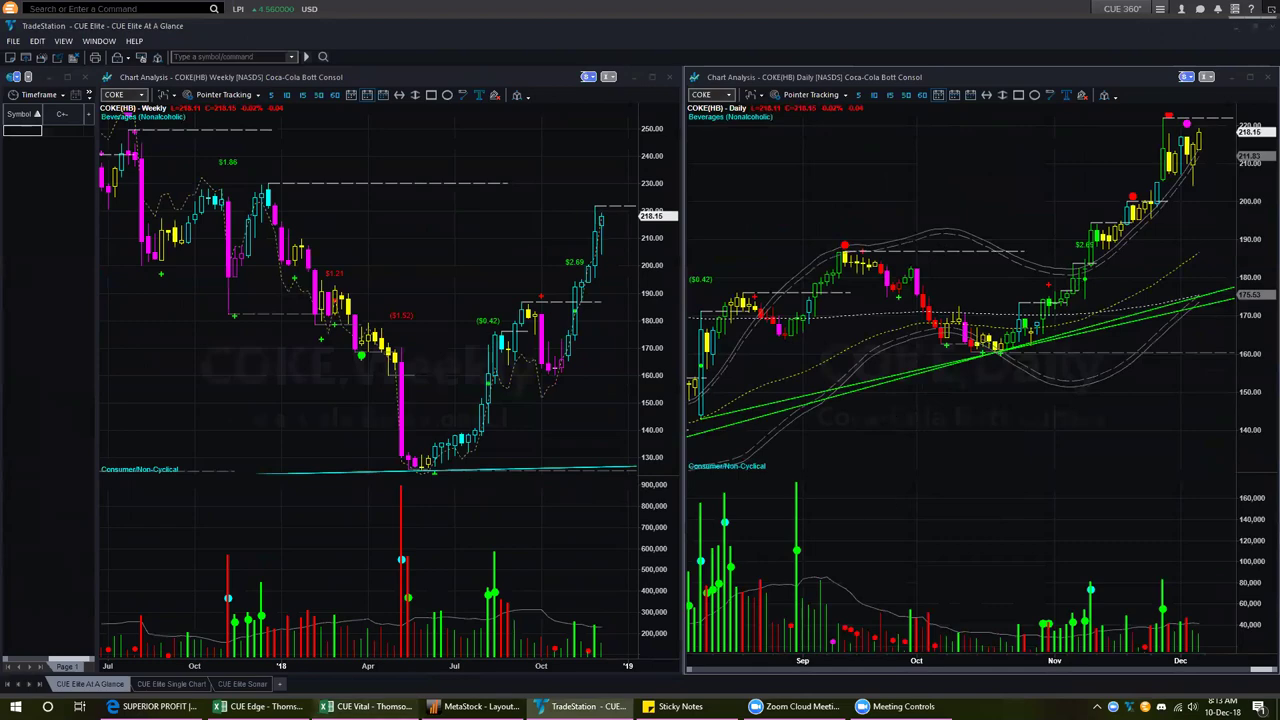
In the CUE Vital workbook, set the root stock to COKE.O
key("alt+Tab")
type("COKE.O")
key("Tab")
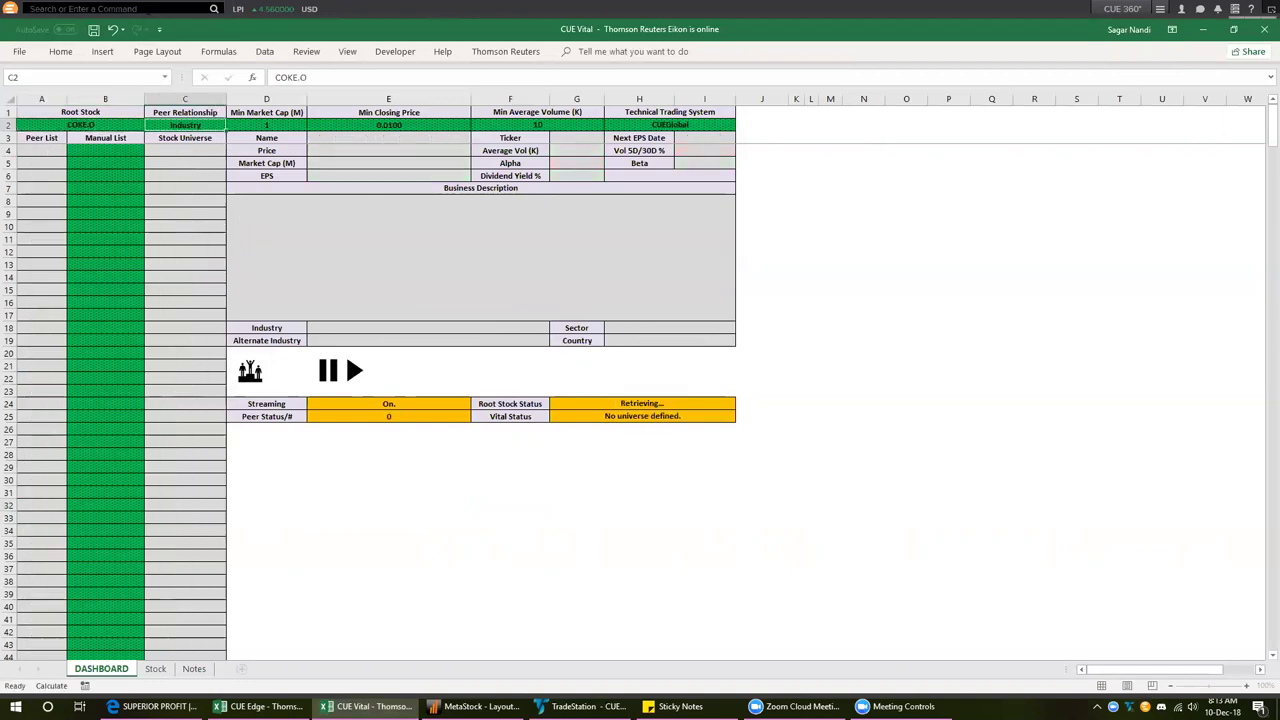
Search Eikon for "COKE." to look up the exchange codes for Coca-Cola Bottling, and close the suggestions
type("COKE")
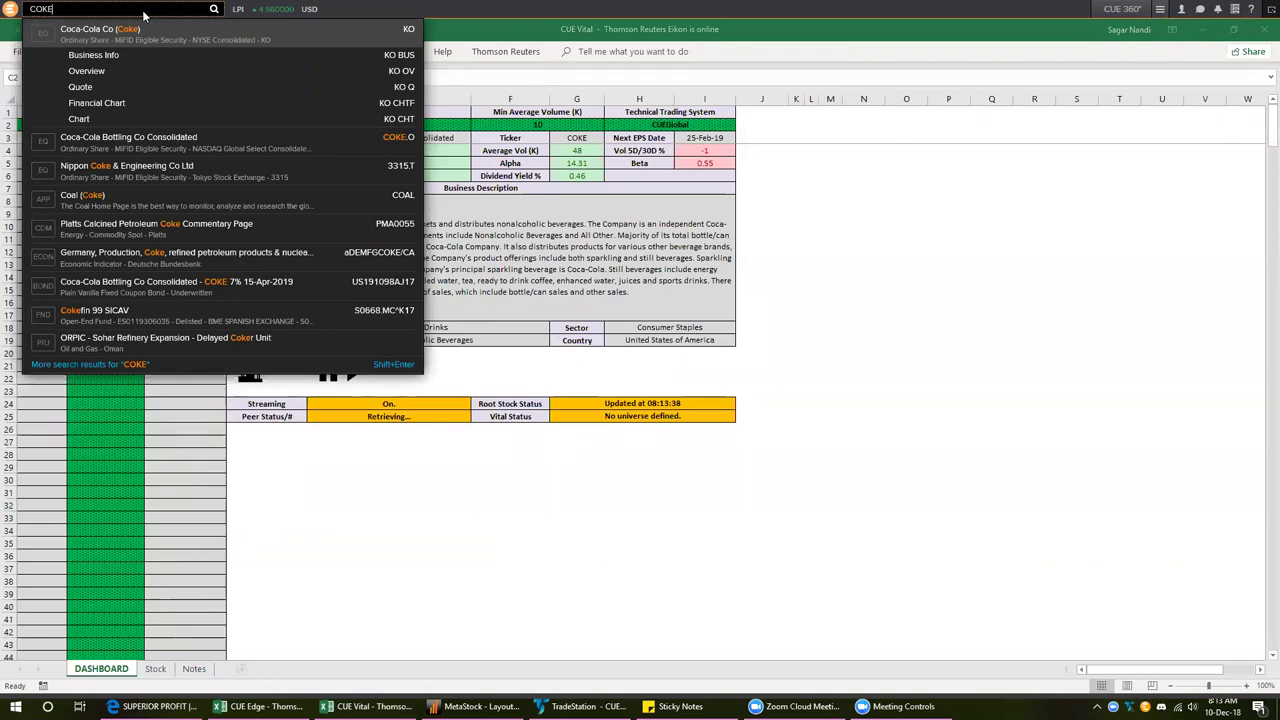
type(".")
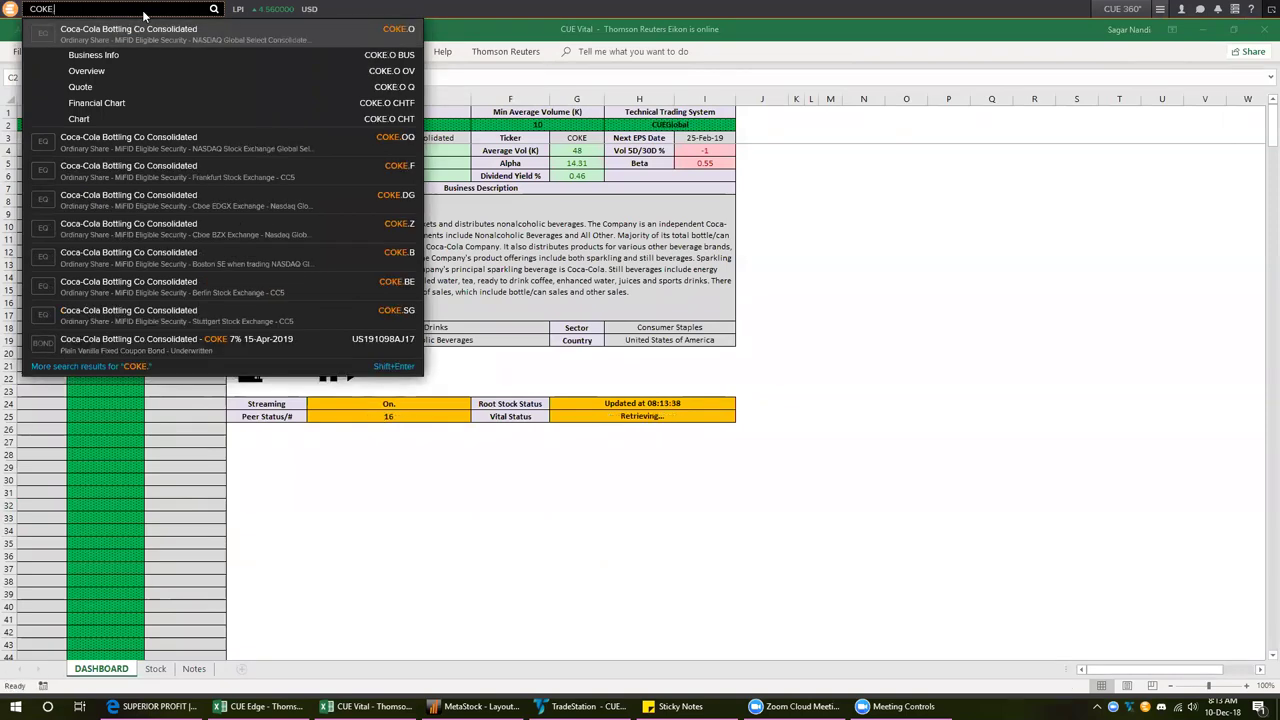
key("Escape")
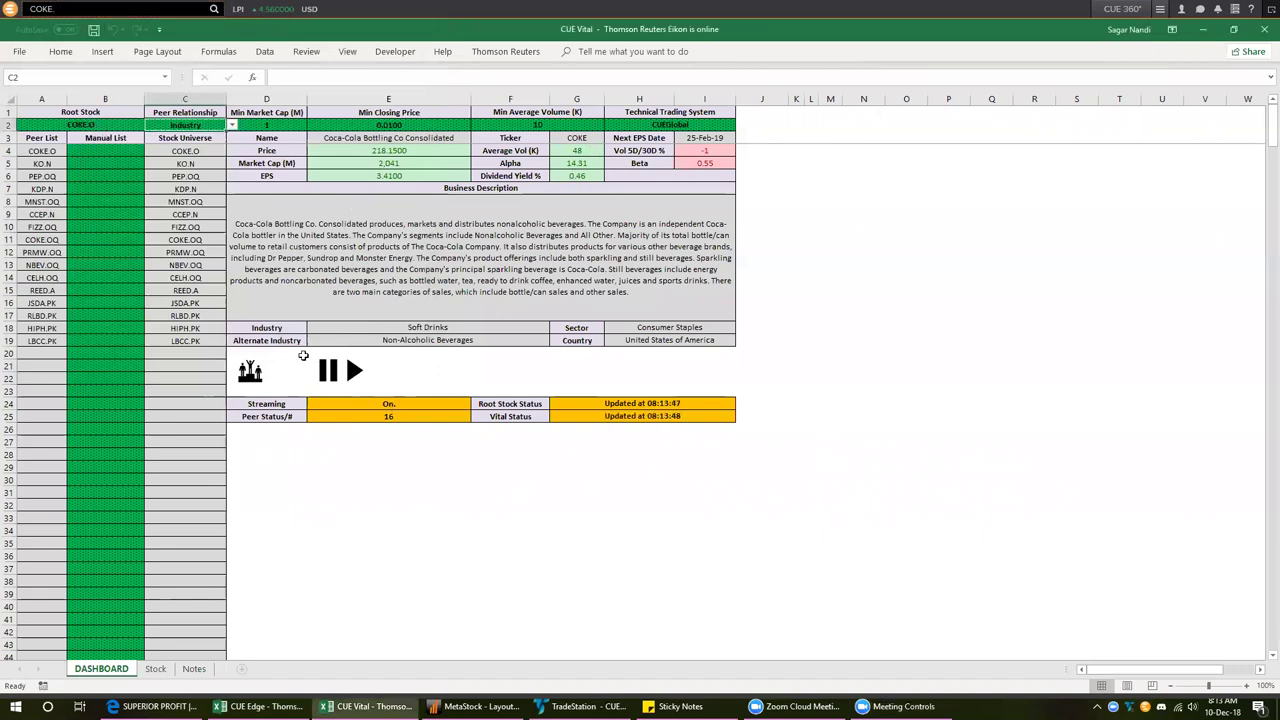
Review the company's business description and its list of industry peers on the CUE Vital dashboard
left_click(537, 304)
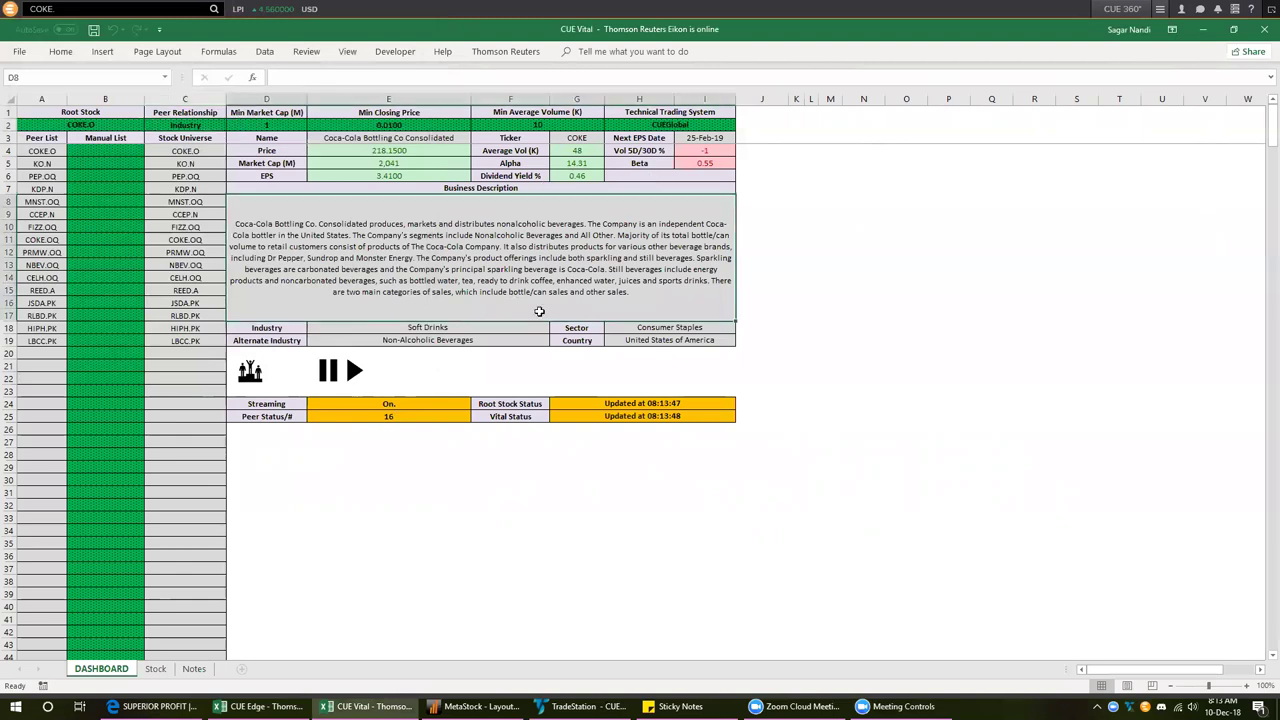
left_click_drag(46, 152, 47, 343)
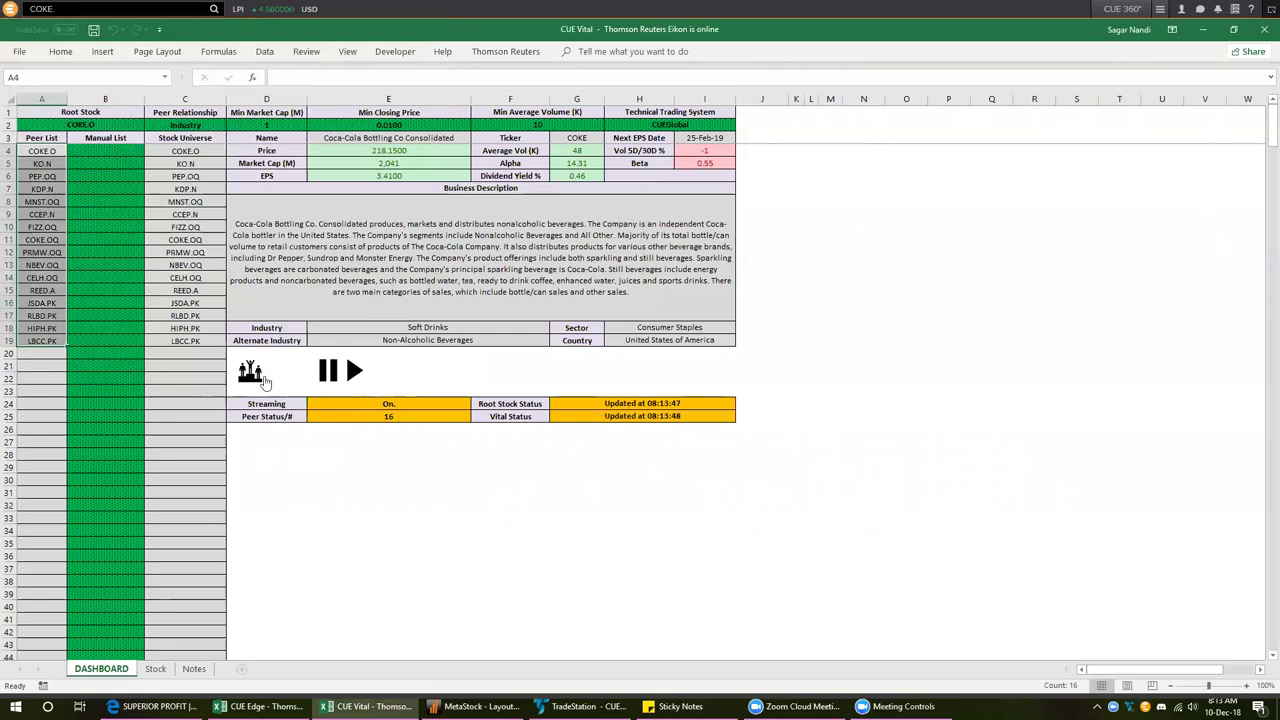
Examine the COKE.O row on the Stock sheet for valuation, latest quarterly EPS growth, earning quality and industry
key("ctrl+Page_Down")
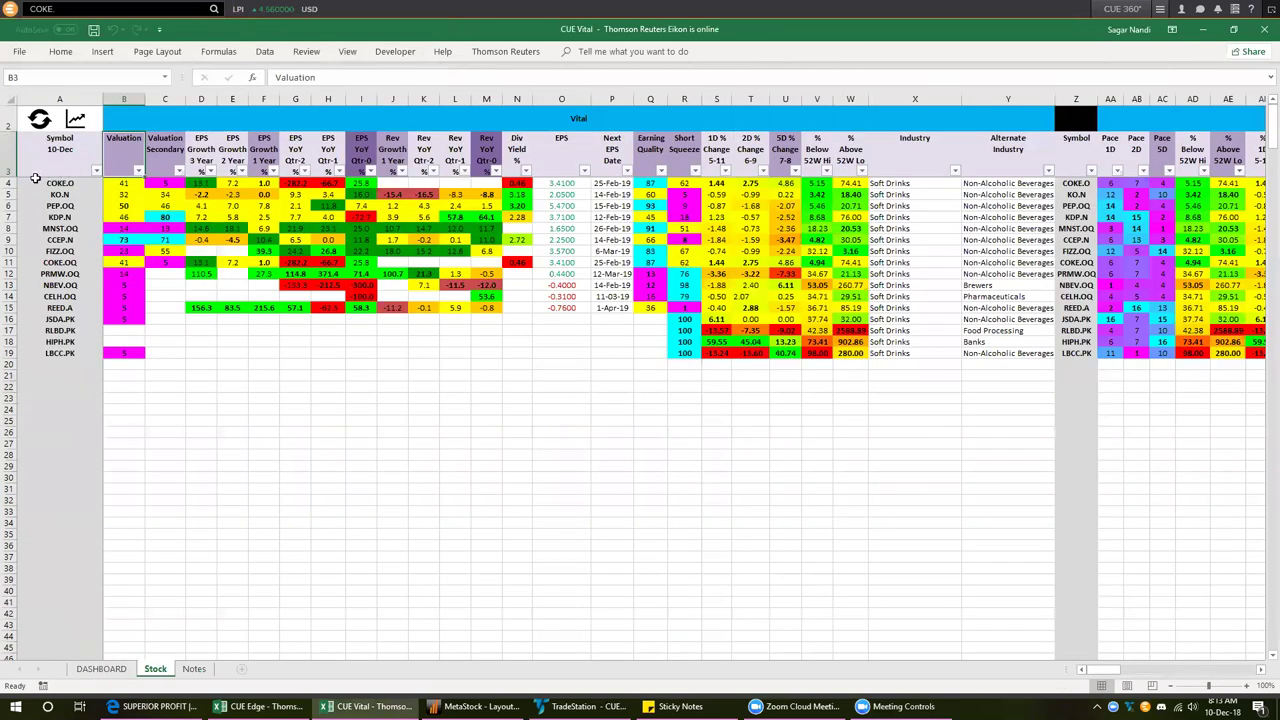
left_click(8, 183)
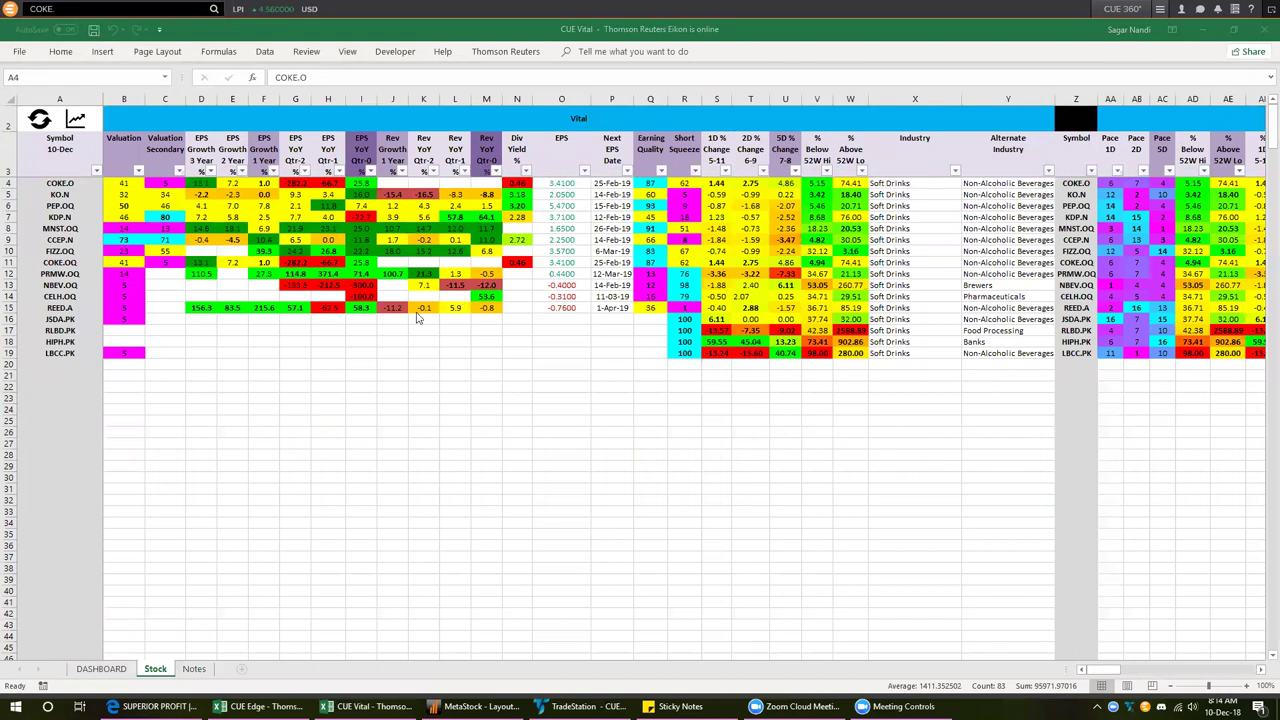
left_click(357, 184)
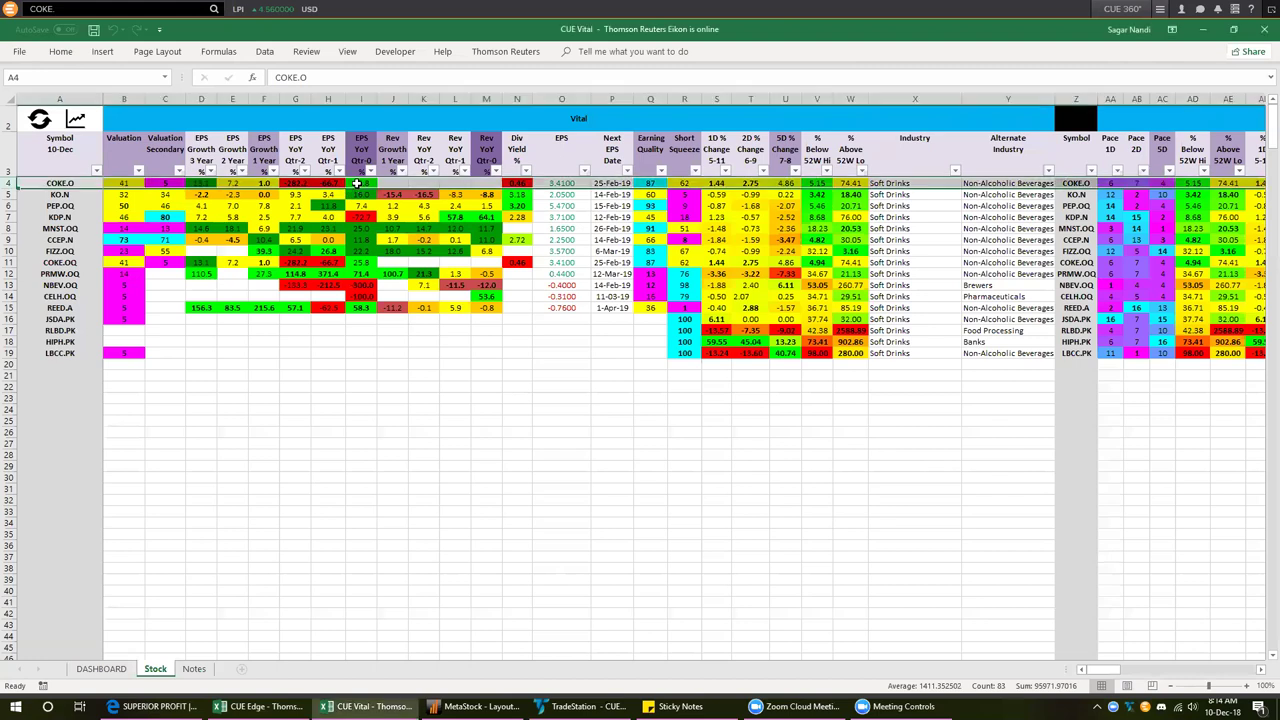
left_click(123, 185)
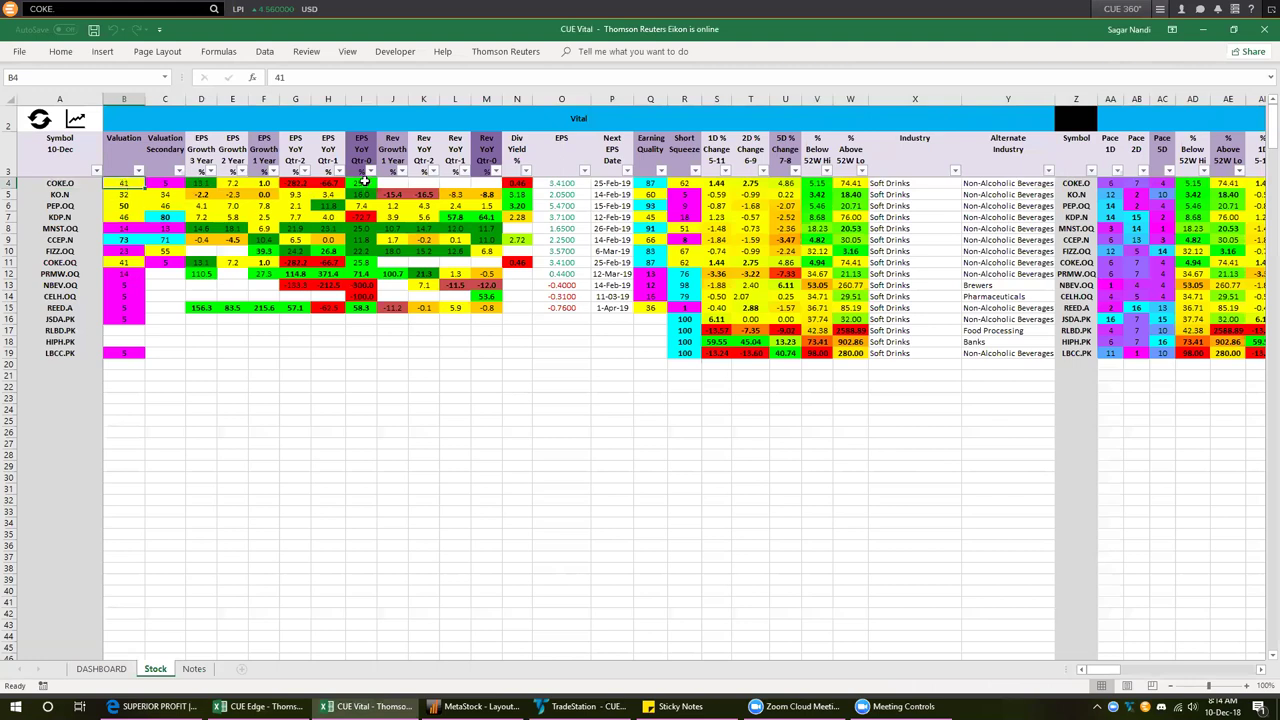
left_click(363, 185)
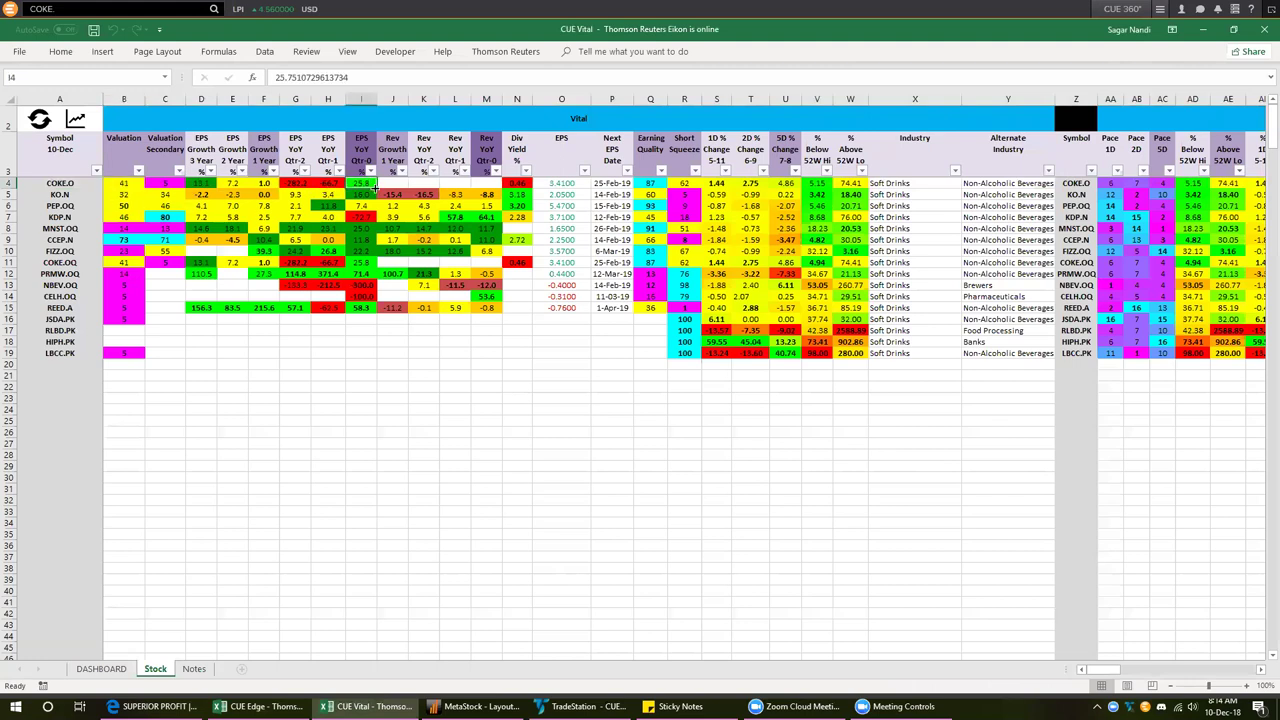
left_click(644, 184)
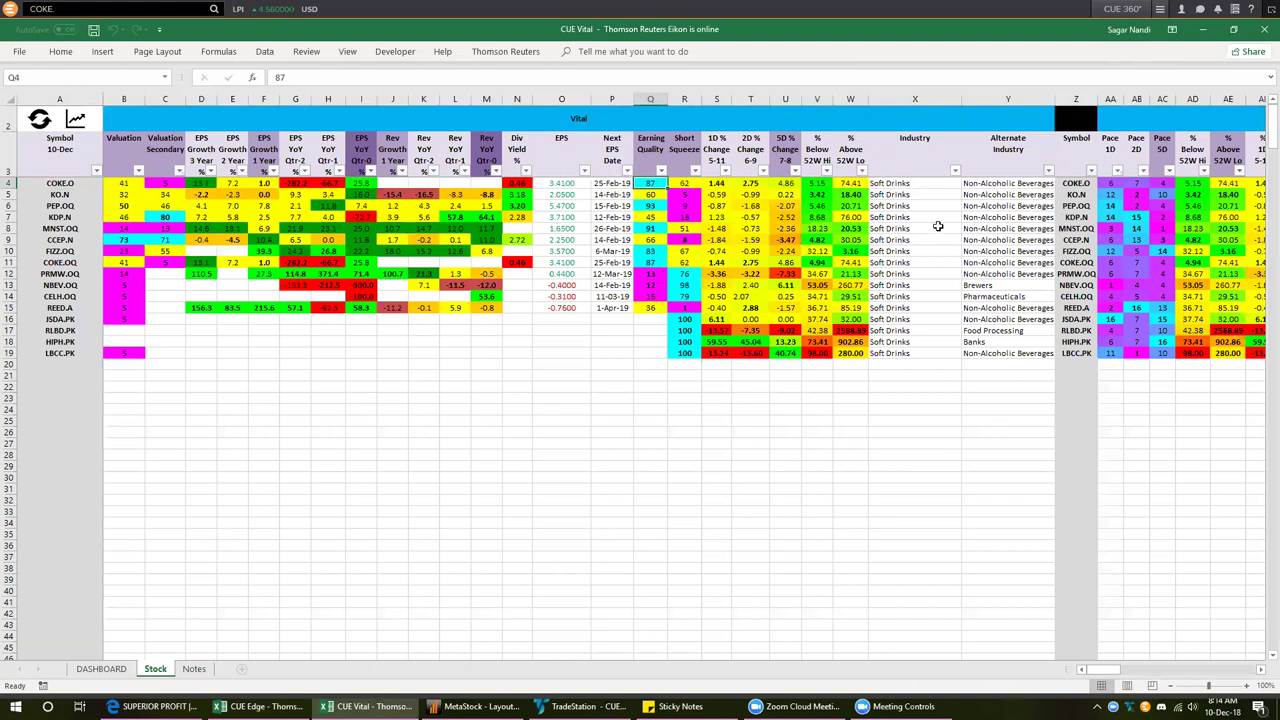
left_click(902, 186)
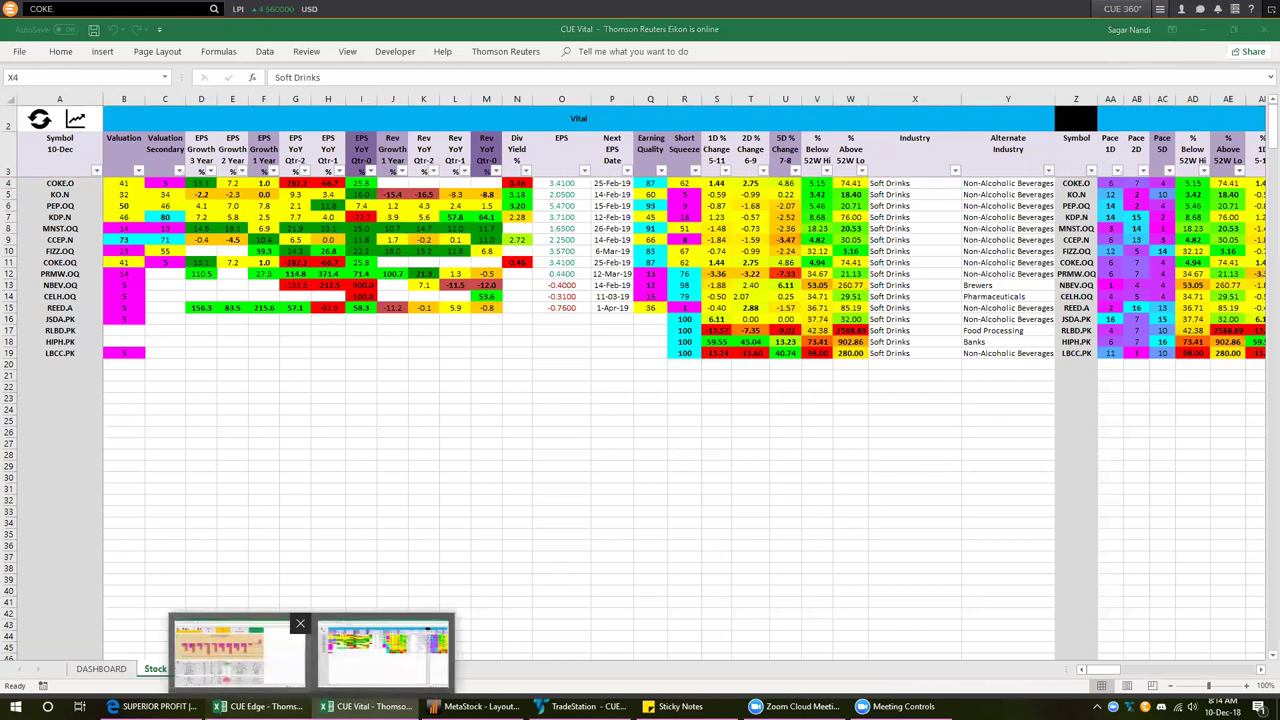
In the CUE Edge workbook, filter the Industry sheet to Soft Drinks only, using the search term SOFT
left_click(258, 706)
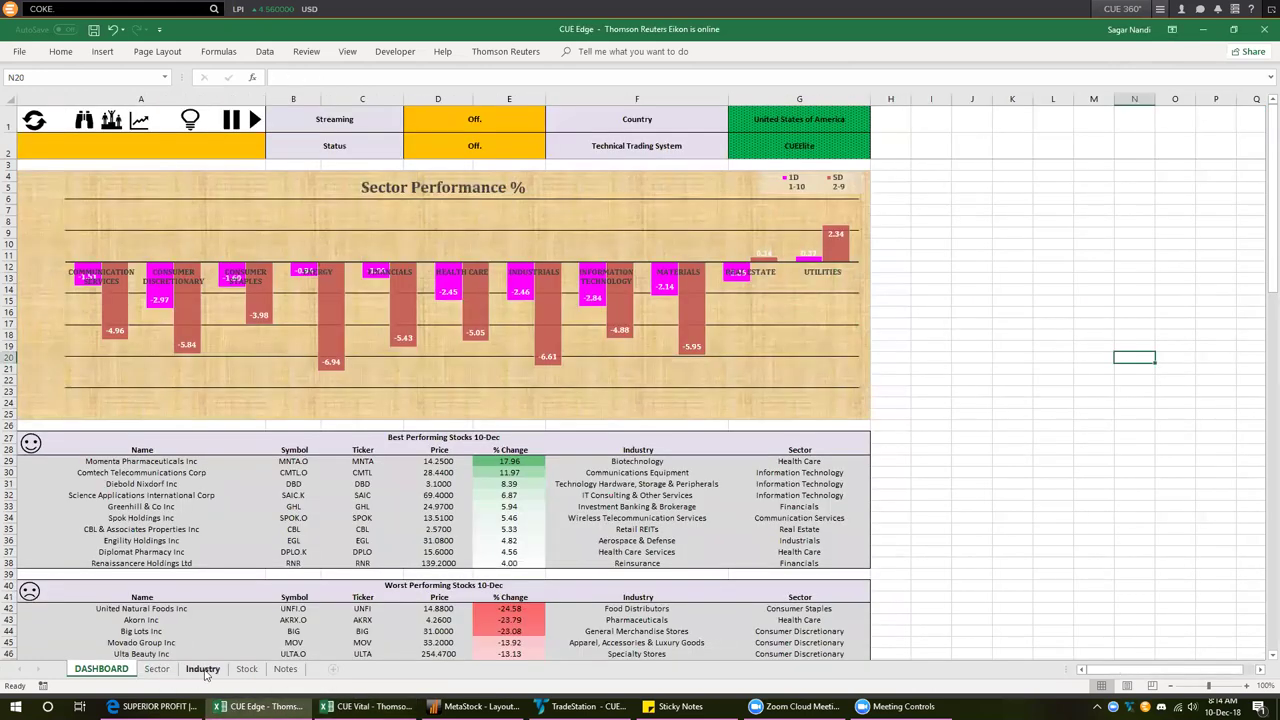
left_click(203, 669)
left_click(180, 265)
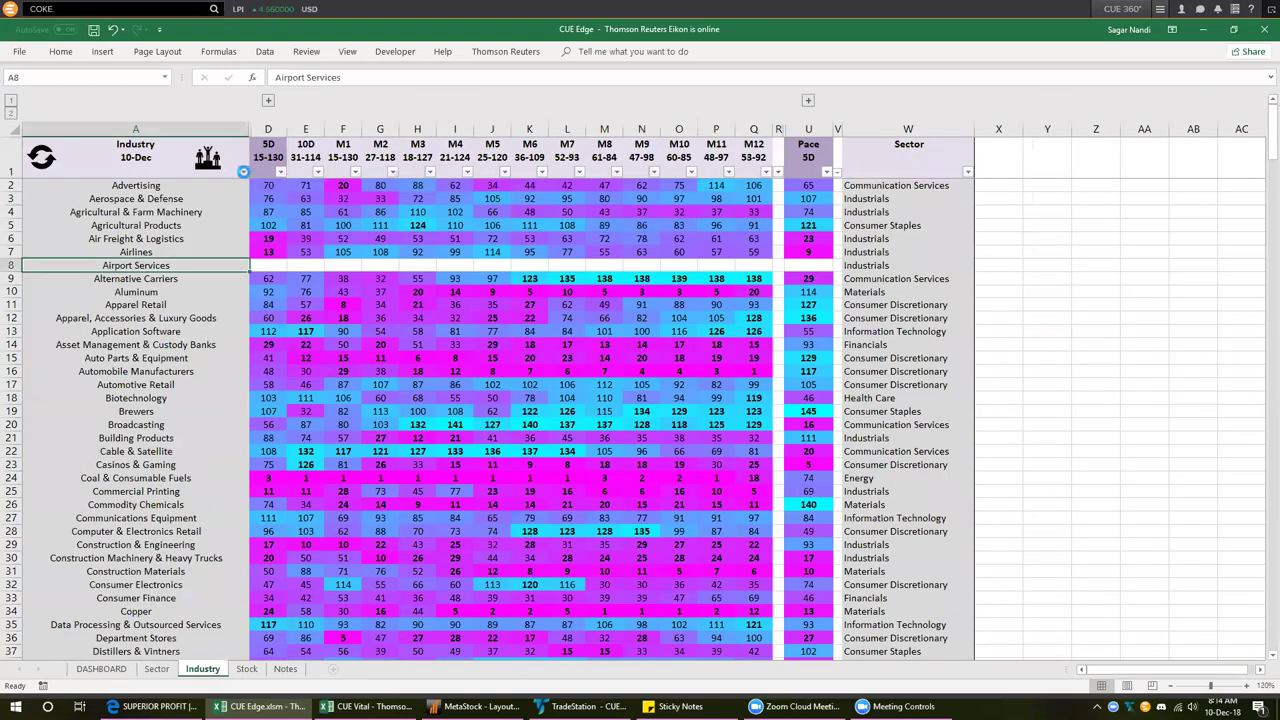
left_click(242, 172)
left_click(160, 284)
type("SOFT")
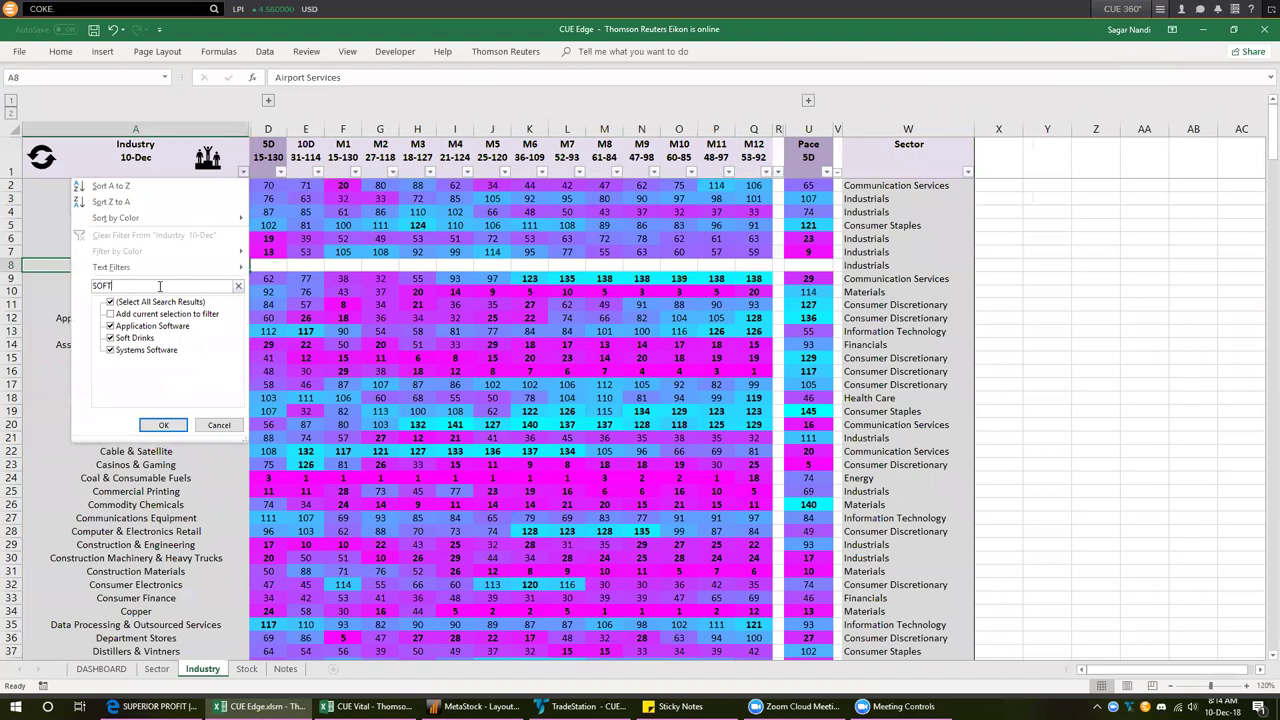
left_click(140, 303)
left_click(136, 338)
left_click(140, 340)
left_click(136, 338)
left_click(163, 425)
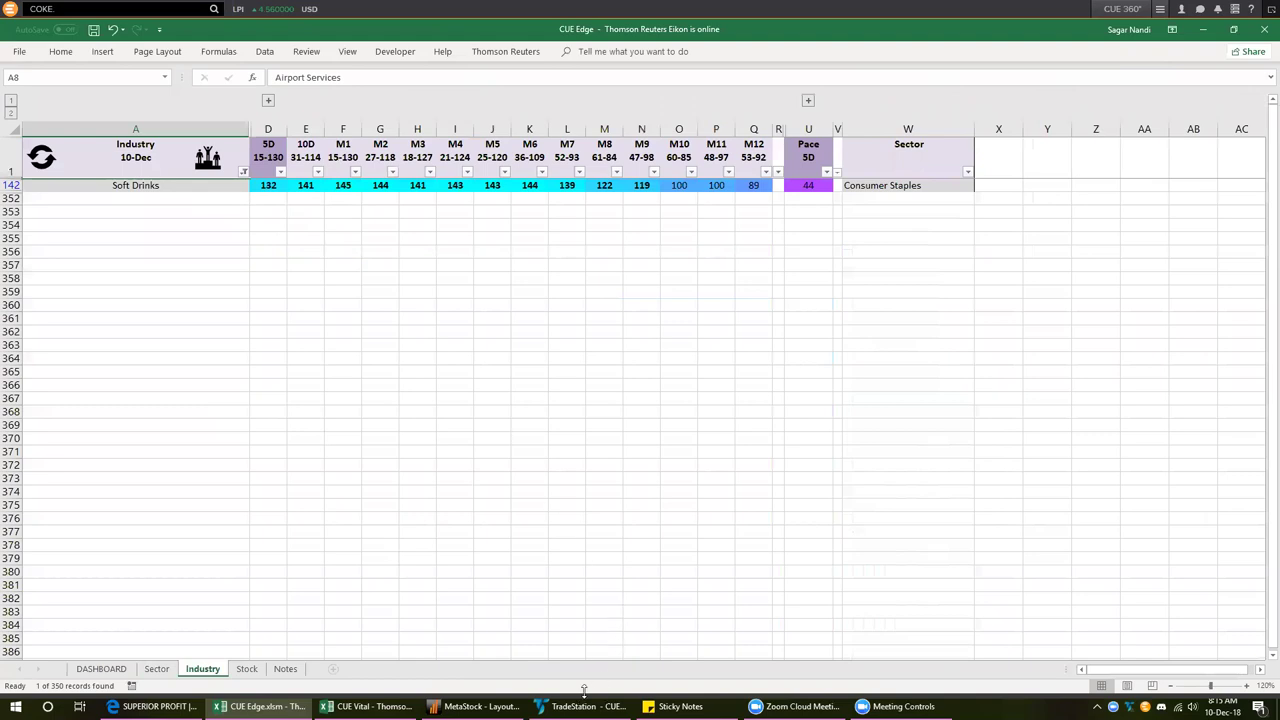
Back in TradeStation, mark COKE's recent rise and daily peak signals with arrows on both charts, and clear the arrows
key("alt+Tab")
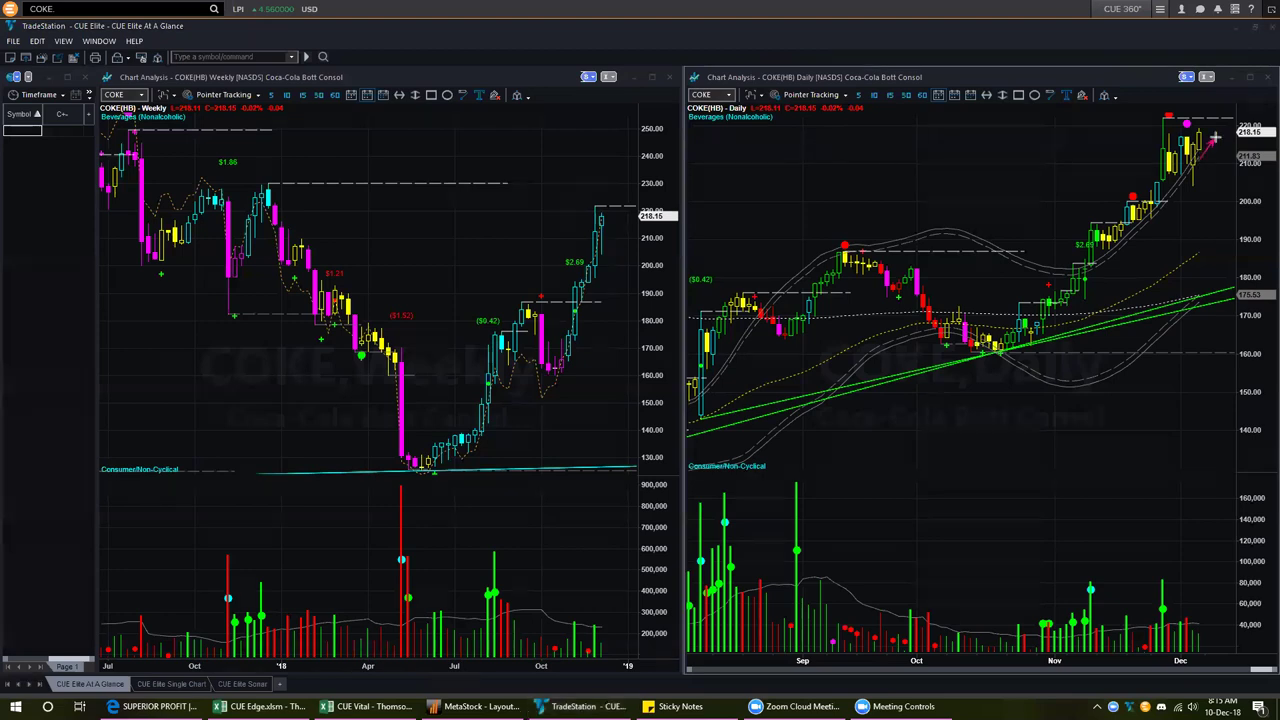
left_click_drag(1193, 157, 1153, 214)
left_click(1197, 112)
left_click(606, 238)
left_click(611, 215)
left_click(1182, 108)
left_click(1210, 112)
left_click_drag(1170, 211, 1222, 158)
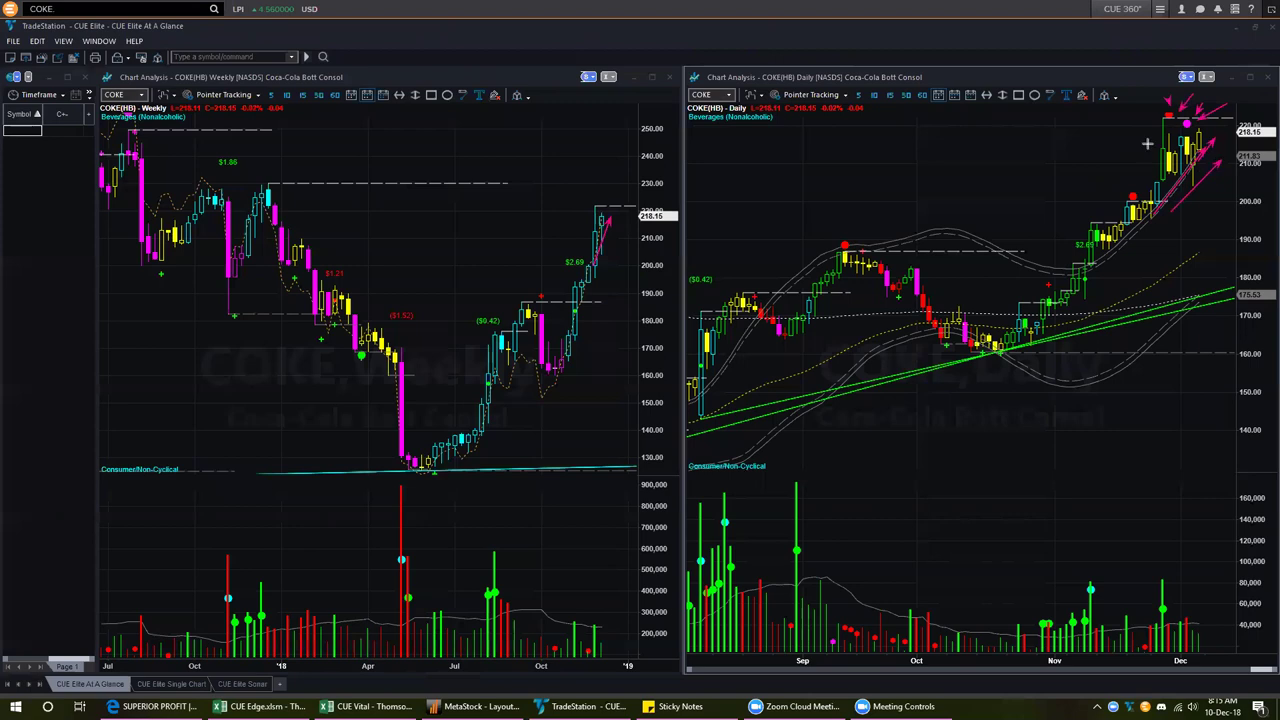
key("Escape")
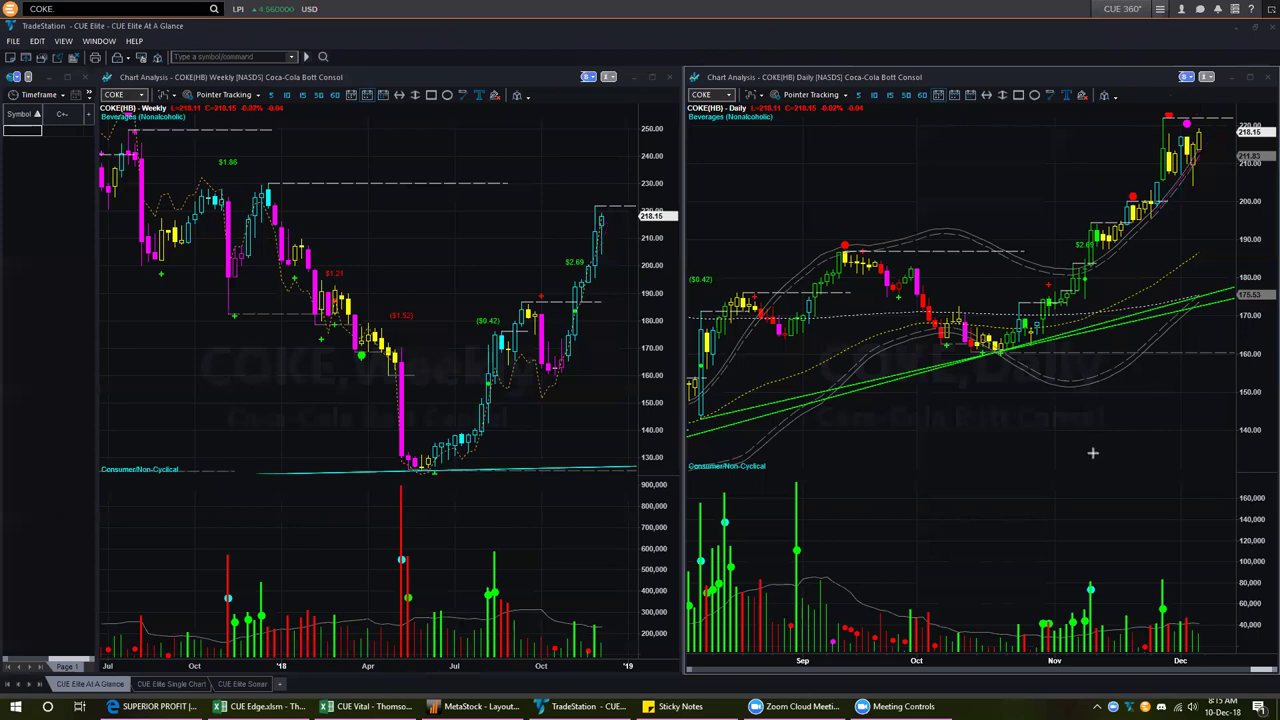
Draw arrows on the COKE daily chart along the November uptrend and from the trend's starting candle to its volume bar
left_click_drag(1073, 321, 1217, 144)
left_click_drag(1094, 306, 1201, 170)
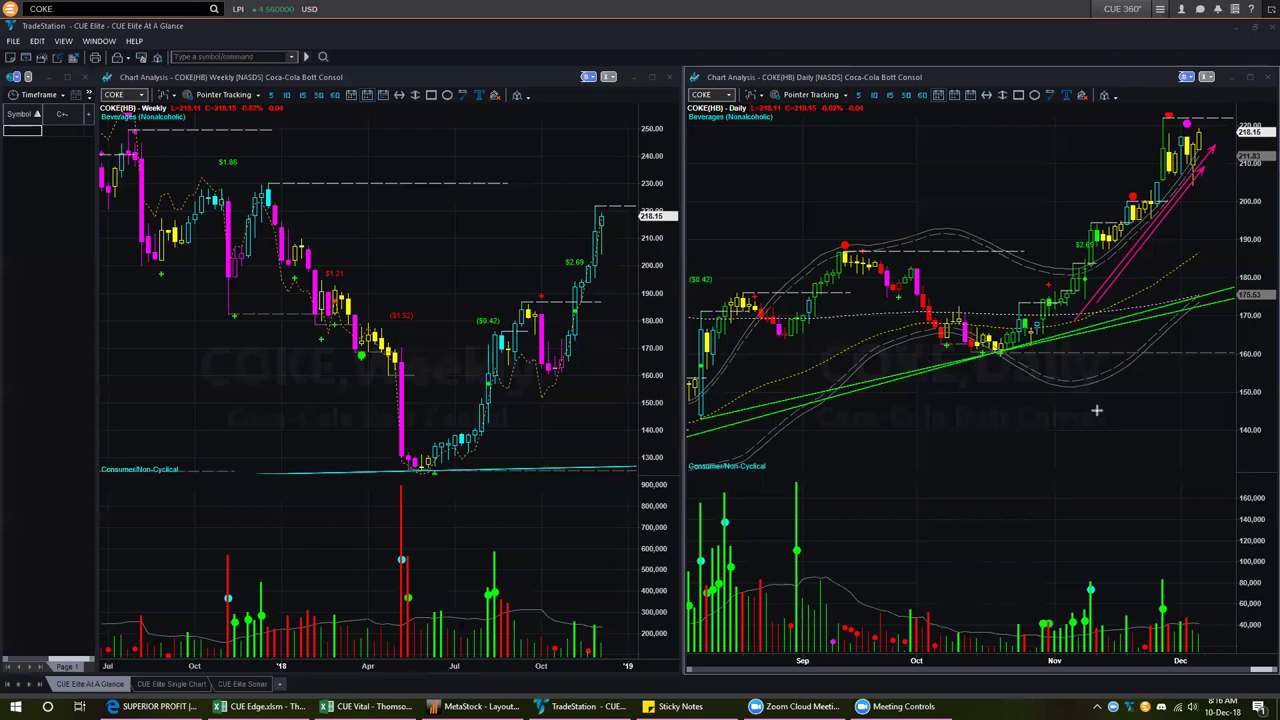
left_click_drag(1097, 409, 1043, 326)
mouse_move(1043, 345)
left_mouse_down()
mouse_move(1036, 567)
mouse_move(1047, 613)
left_mouse_up()
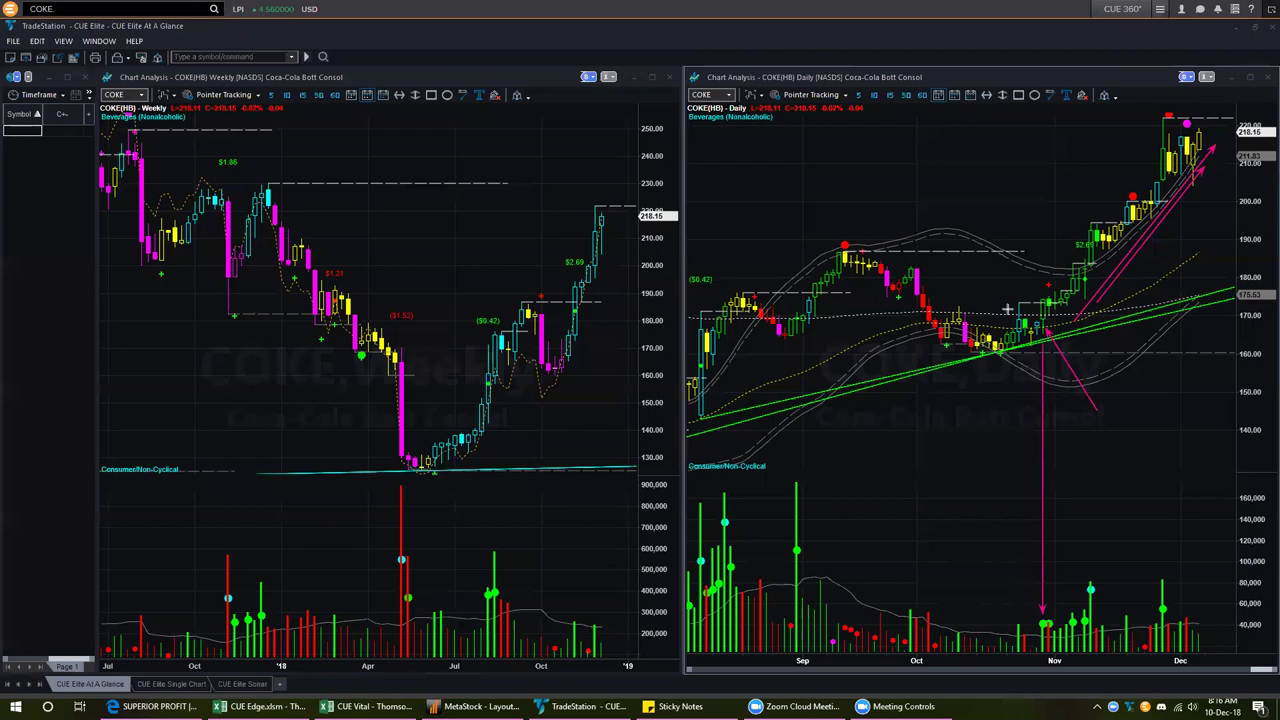
Mark the September–October decline, the moving-average area and the early-November breakout candle with arrows on the COKE daily chart
left_click_drag(1020, 303, 1048, 338)
mouse_move(850, 262)
left_mouse_down()
mouse_move(926, 324)
mouse_move(985, 345)
left_mouse_up()
left_click_drag(983, 316, 1013, 320)
left_click_drag(1113, 352, 1047, 319)
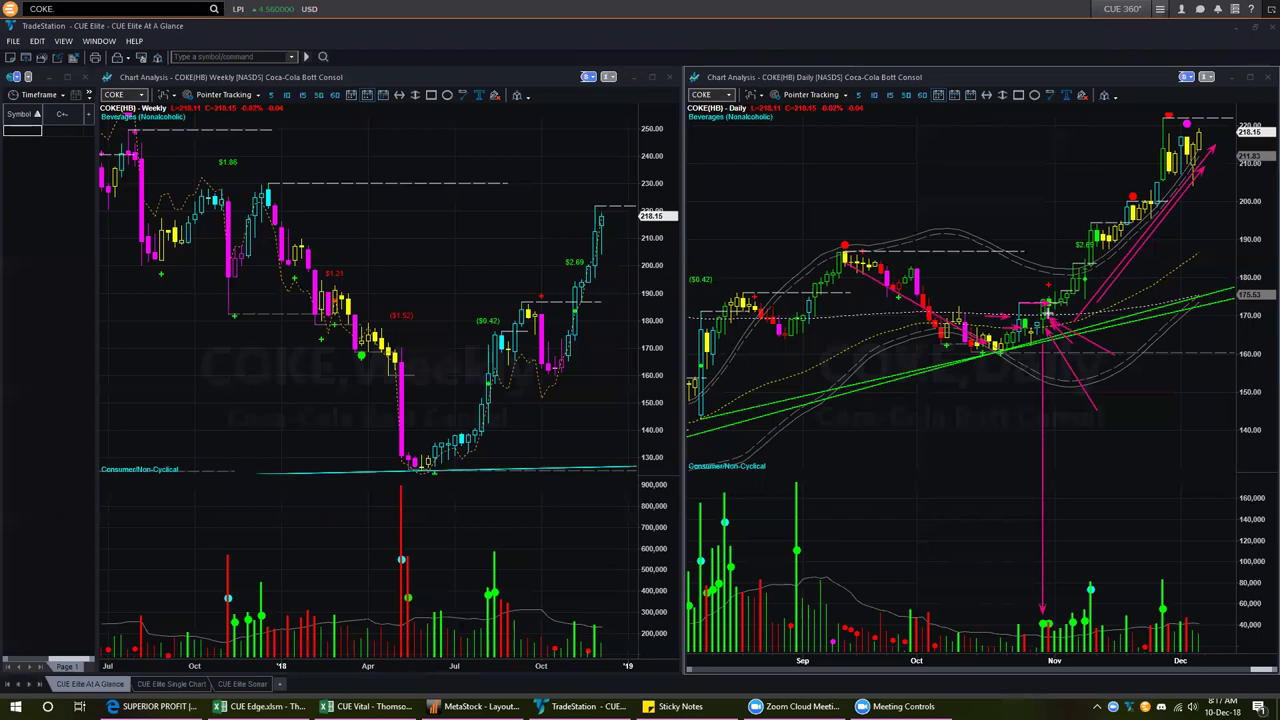
Mark the breakout level, the October low level and the December rise with arrows, and erase all annotations
left_click_drag(1012, 288, 1042, 302)
left_click_drag(1046, 302, 1120, 299)
left_click_drag(1031, 353, 1100, 355)
left_click_drag(1172, 224, 1241, 132)
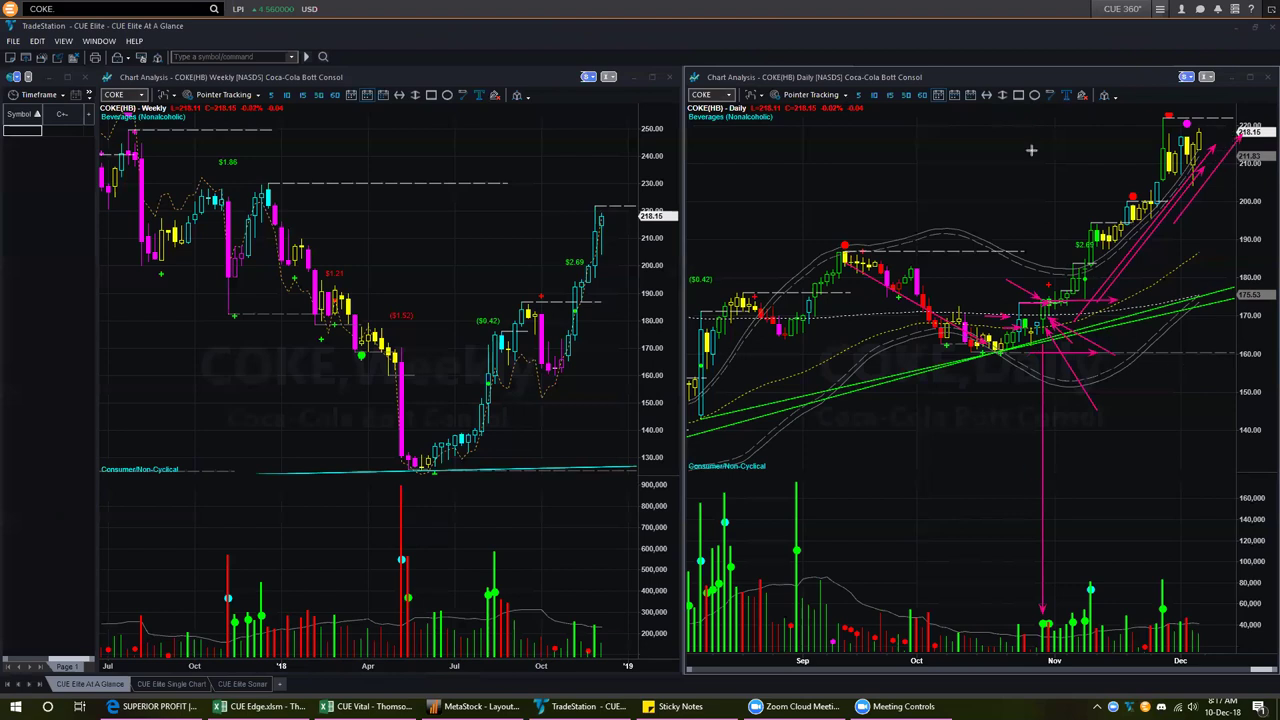
key("e")
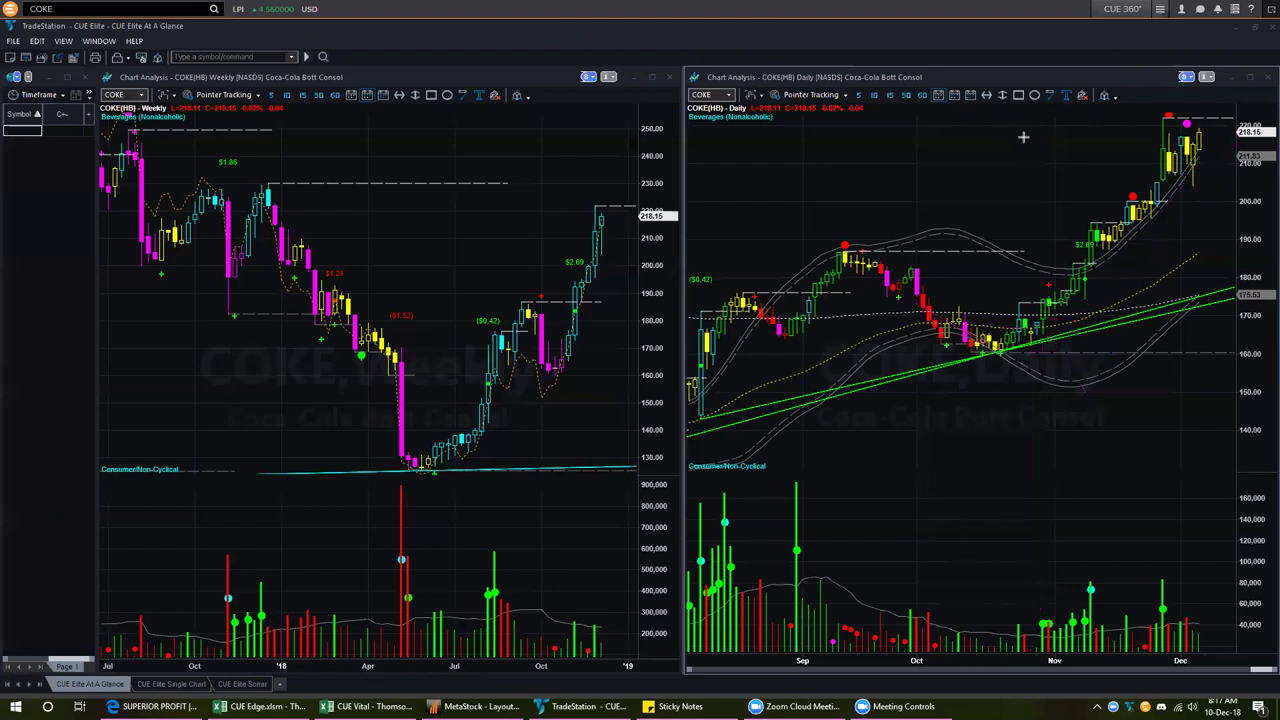
View COKE's daily volatility bands, mark the narrowing bands near the start of November with arrows, and return to the main daily chart
left_click(778, 190)
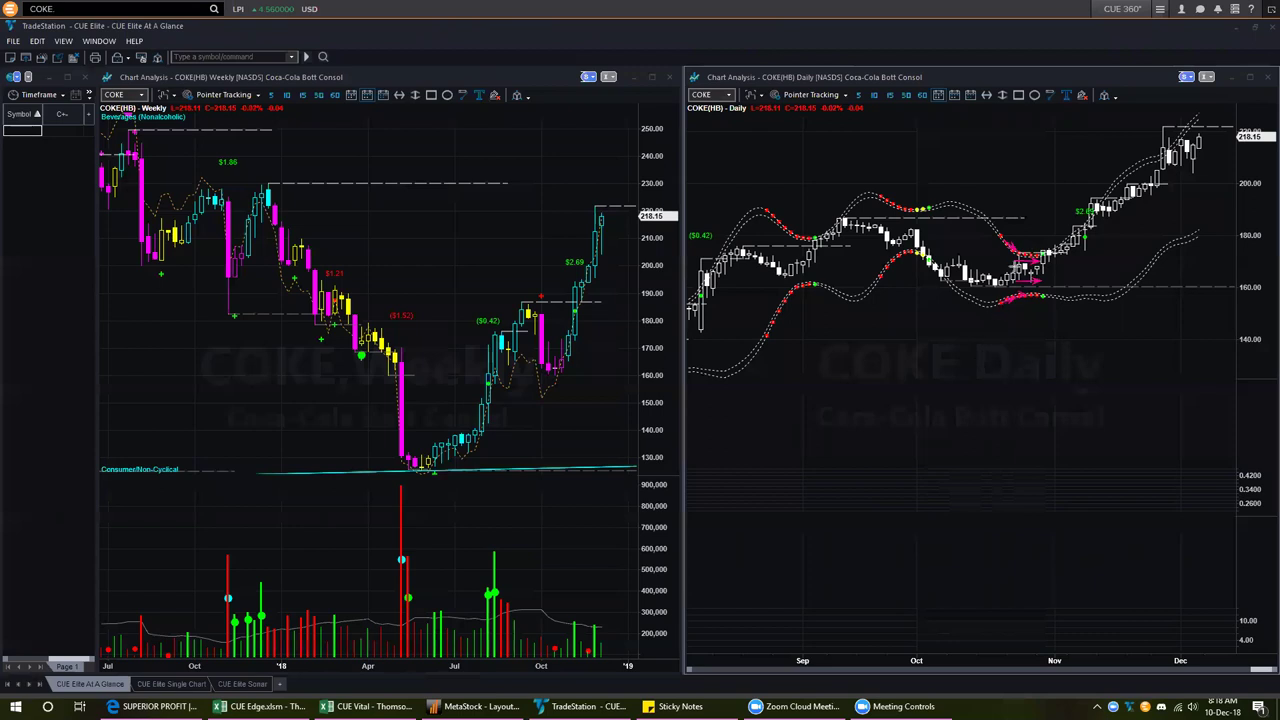
left_click_drag(1039, 311, 1041, 301)
left_click_drag(1020, 234, 1035, 252)
left_click(857, 142)
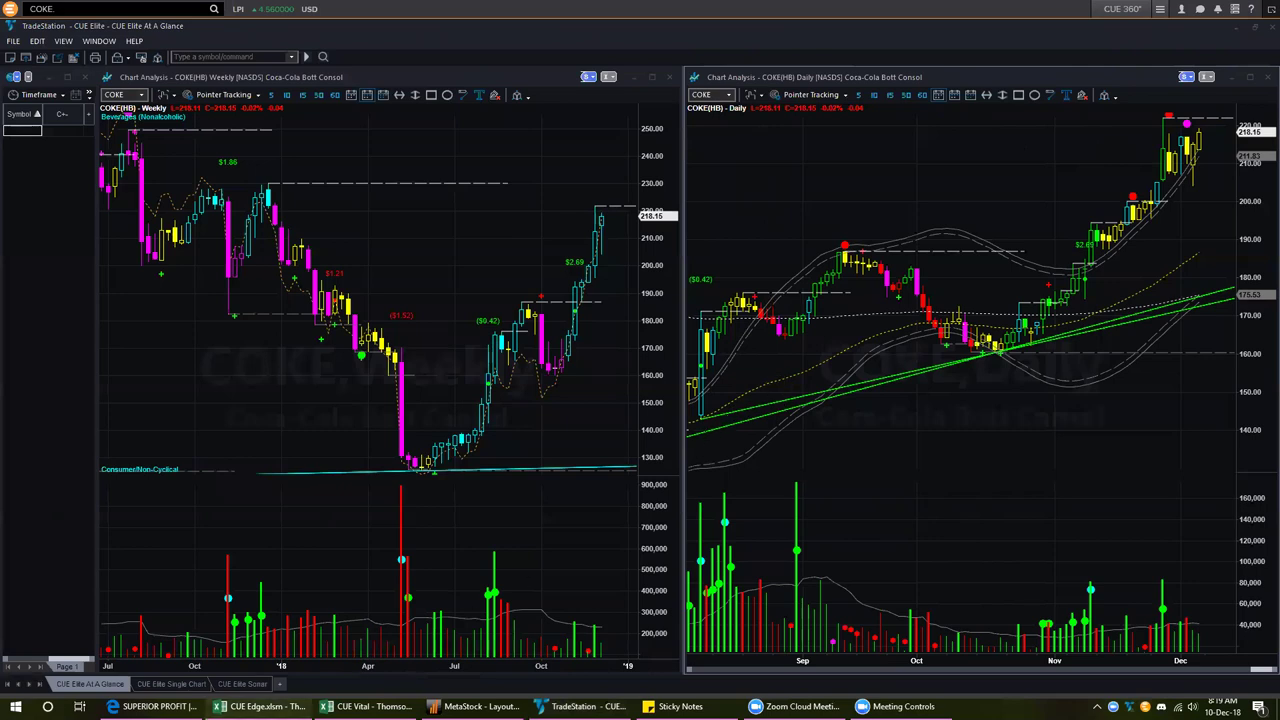
Review the best and worst performing stocks lists on the CUE Edge dashboard
left_click(258, 706)
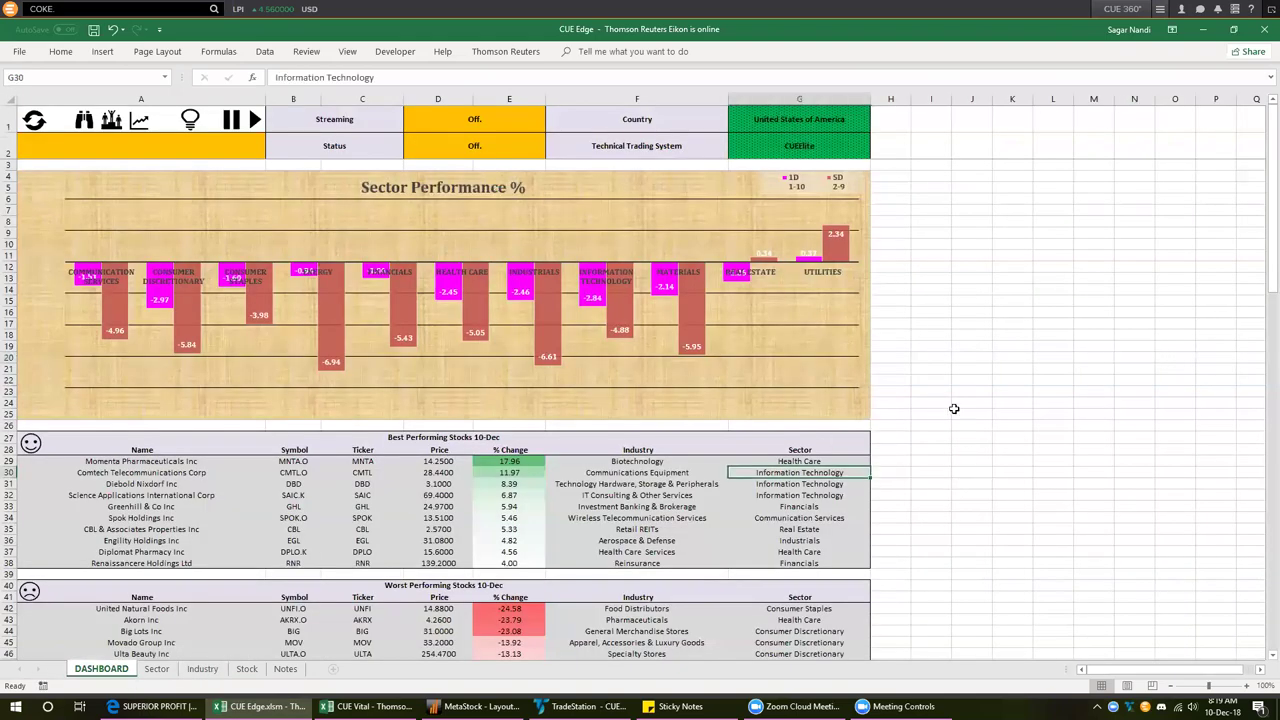
scroll(952, 402, "down", 1)
scroll(952, 402, "down", 4)
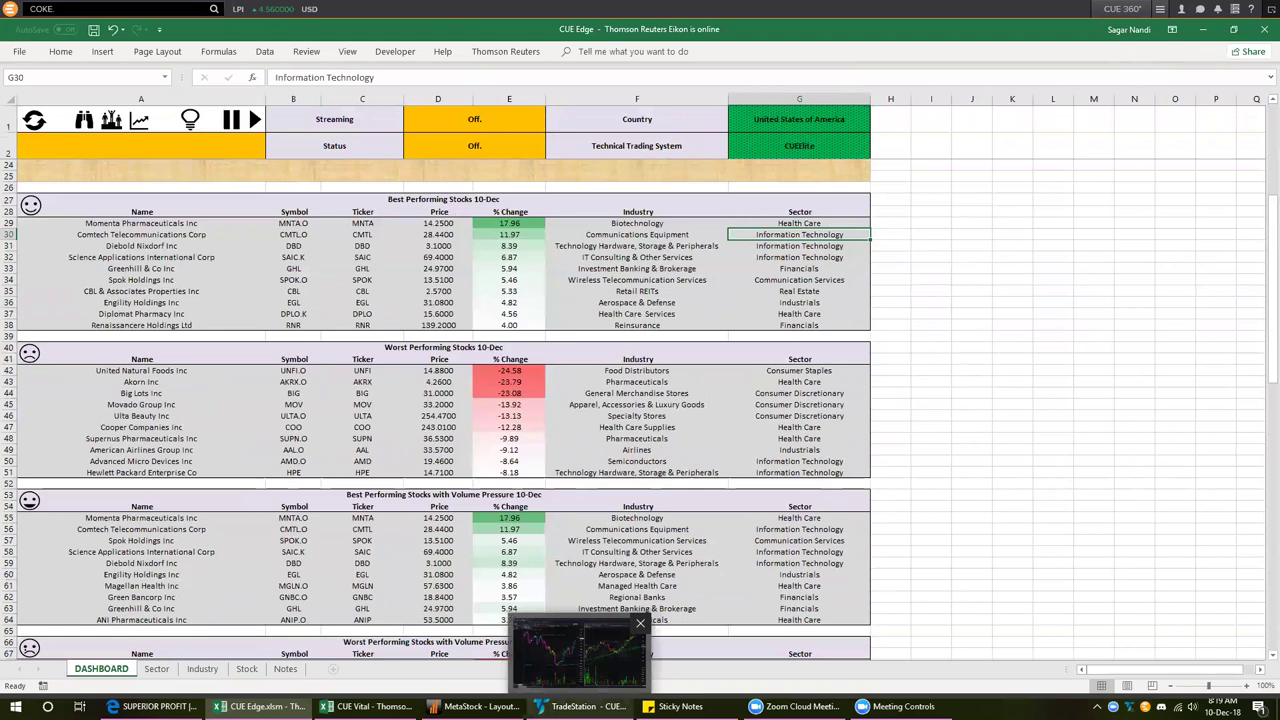
Switch back to TradeStation and load the symbol SPY in the weekly and daily charts
left_click(580, 706)
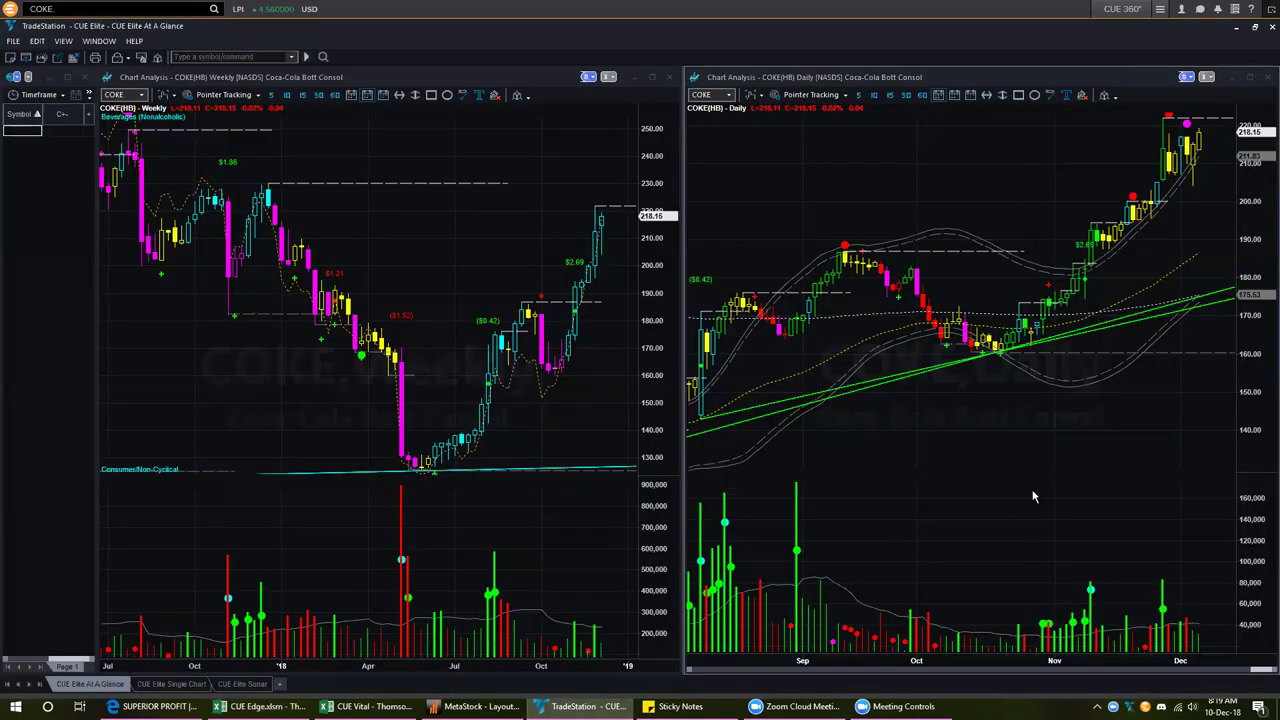
type("SPY")
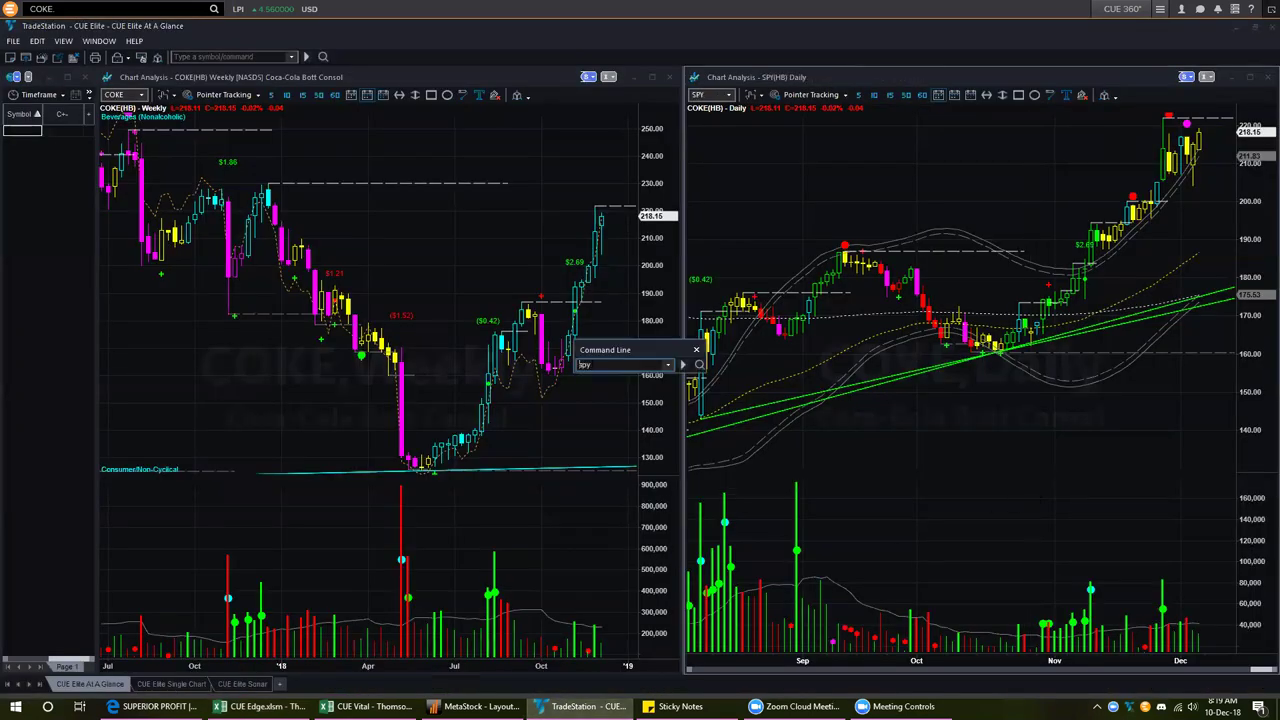
key("Return")
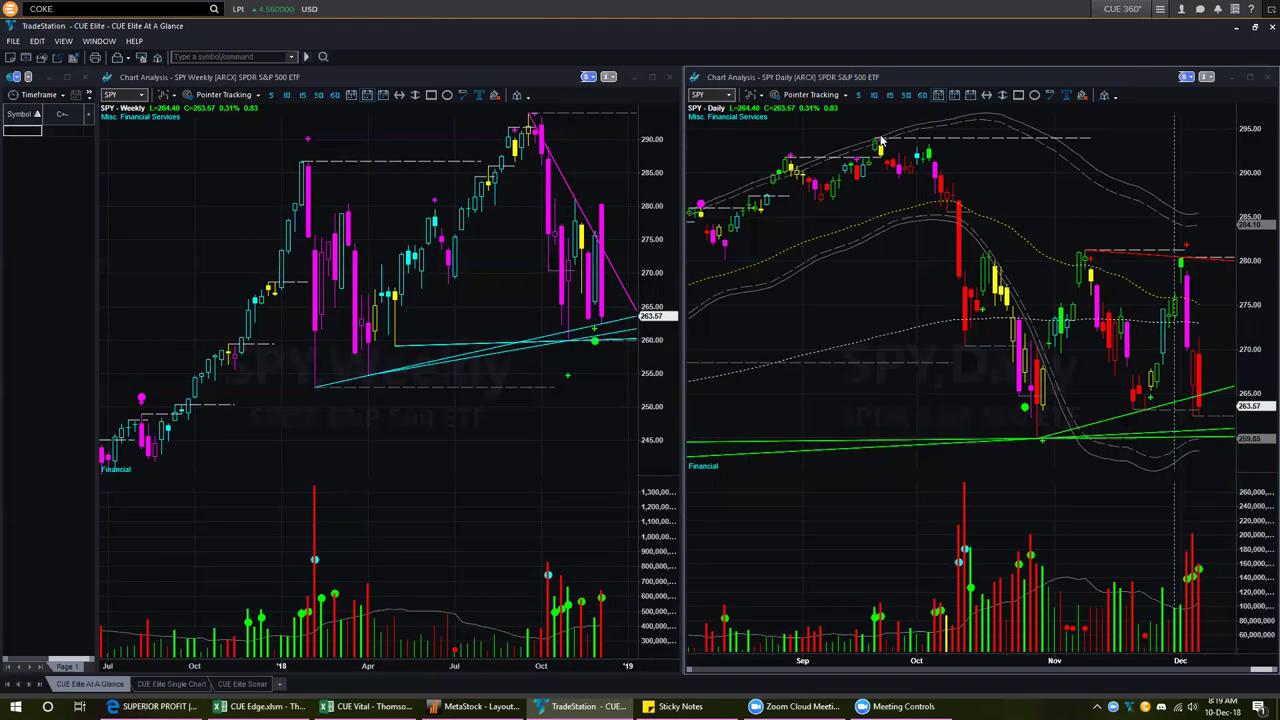
Mark SPY's daily range top and October low level with arrows, plus possible rebound and breakdown paths from the latest bar
left_click(1222, 256)
left_click_drag(1034, 411, 1228, 410)
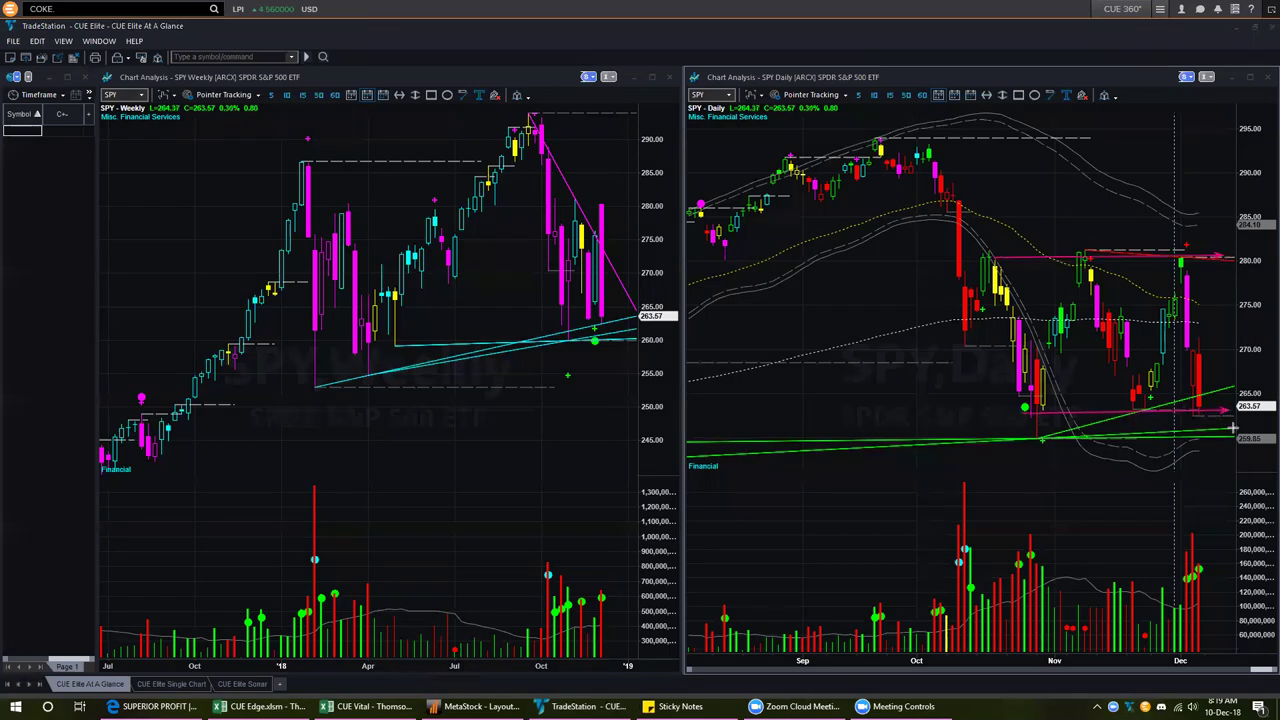
left_click_drag(1198, 350, 1214, 407)
left_click_drag(1210, 409, 1225, 372)
left_click_drag(1204, 410, 1224, 453)
left_click_drag(1213, 412, 1233, 447)
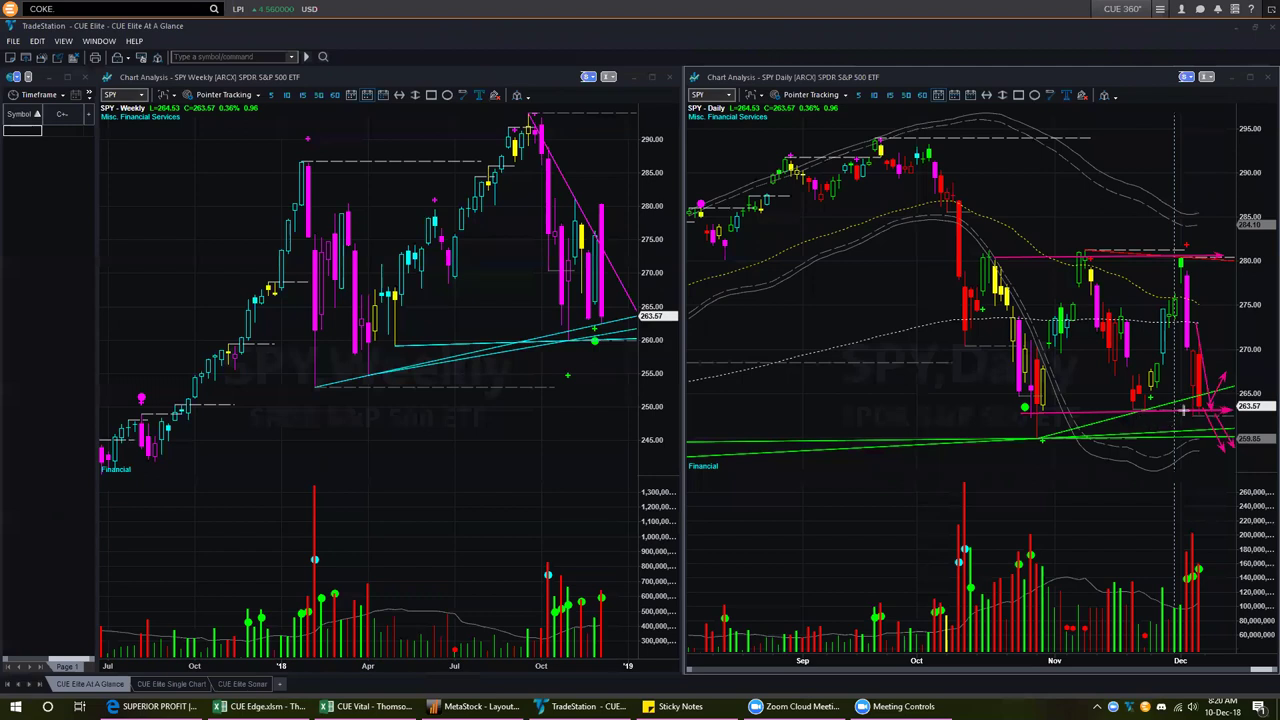
Re-mark the resistance and support levels of SPY's October to December daily range with arrows, and erase the annotations
left_click_drag(992, 250, 1240, 252)
left_click_drag(1020, 416, 1251, 413)
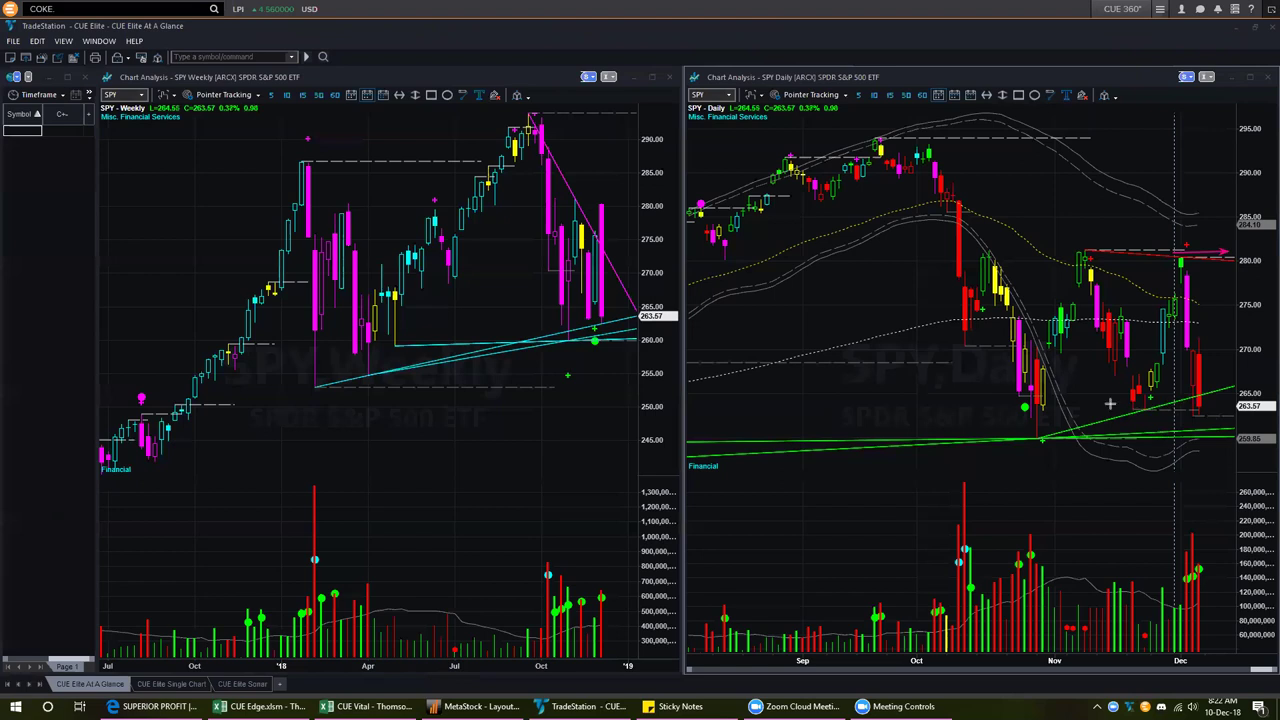
left_click_drag(1045, 398, 1234, 394)
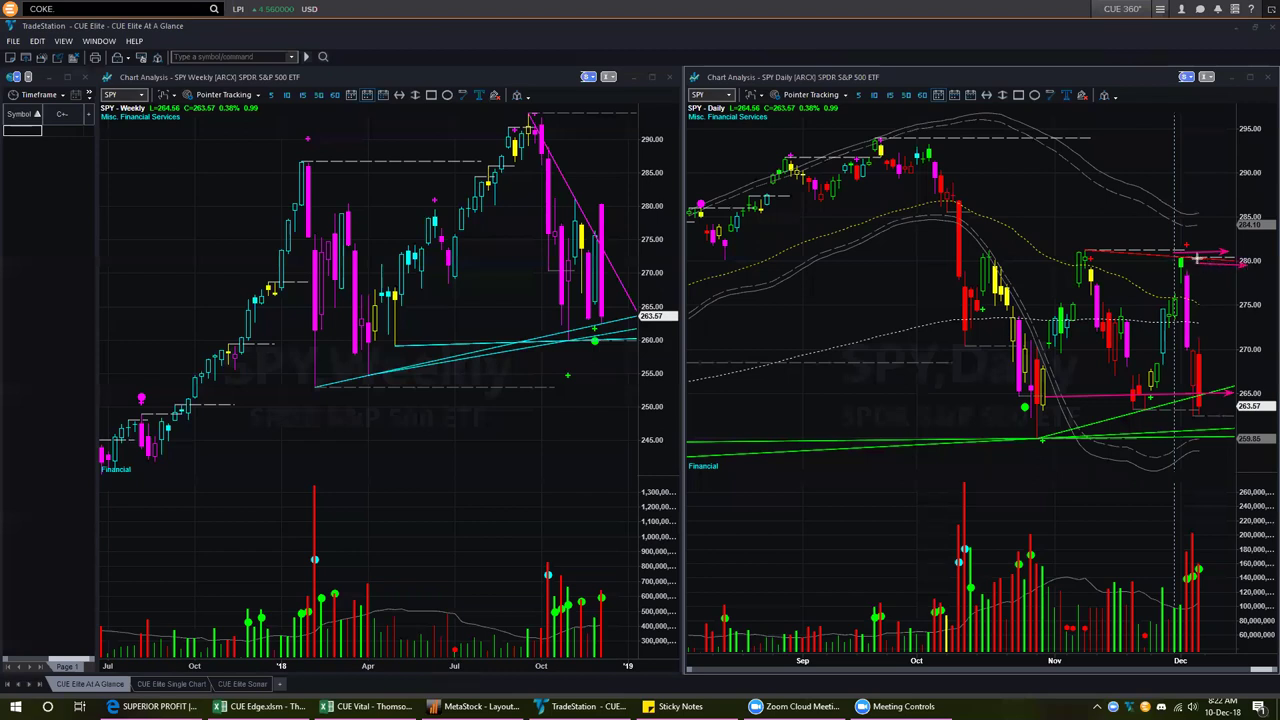
mouse_move(1226, 285)
left_mouse_down()
mouse_move(1246, 264)
mouse_move(1258, 290)
left_mouse_up()
left_click_drag(1034, 405, 1238, 395)
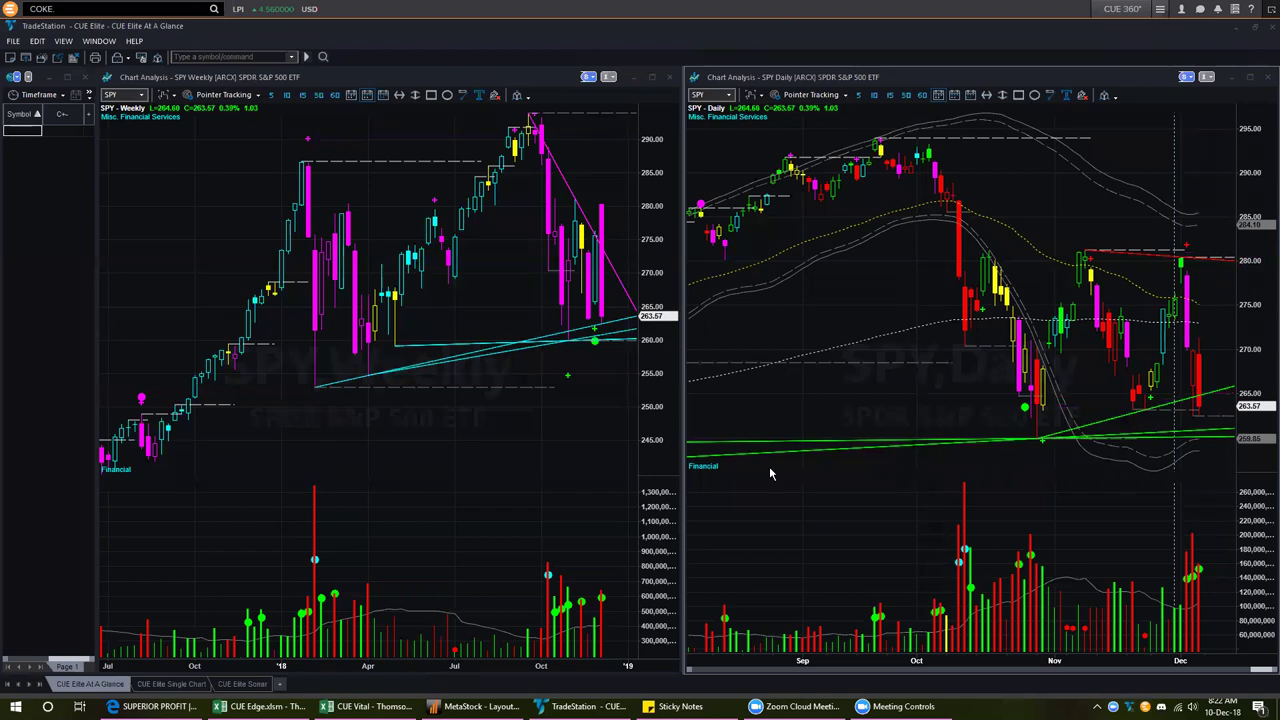
Select the ten best performing optimally valued stocks' % change values on the CUE Edge dashboard and return to TradeStation with them listed
mouse_move(260, 706)
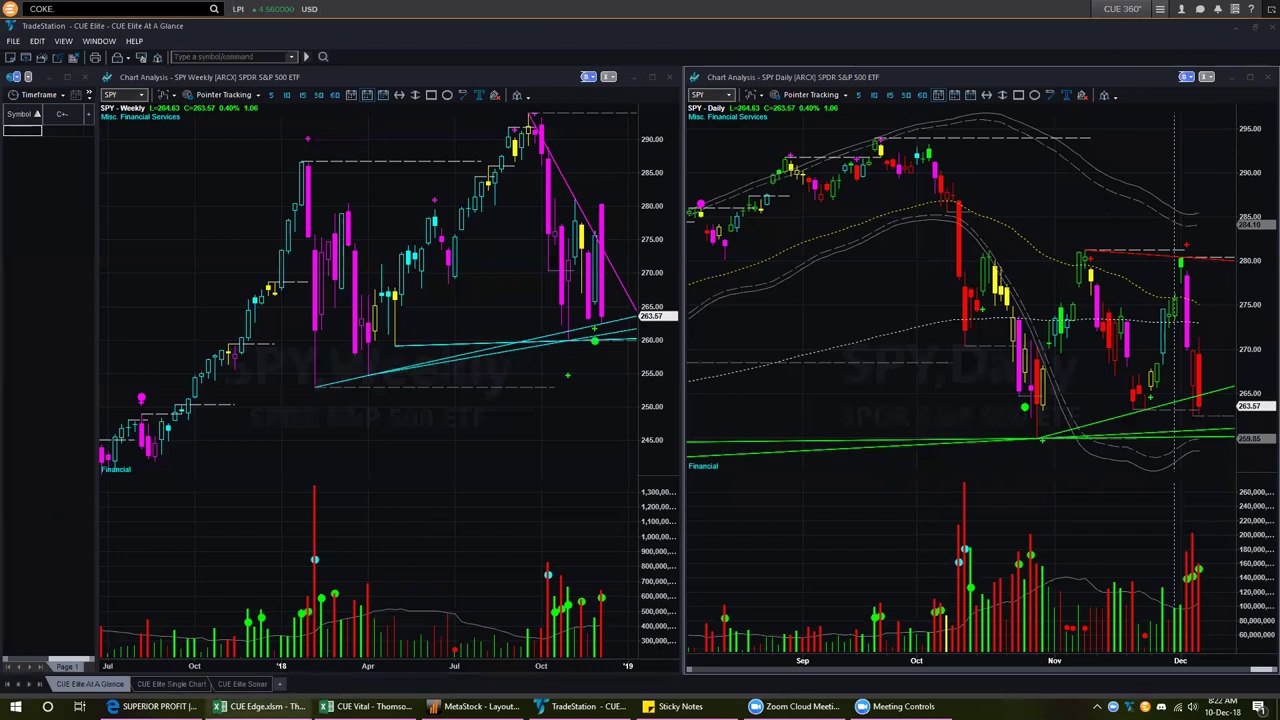
left_click(258, 706)
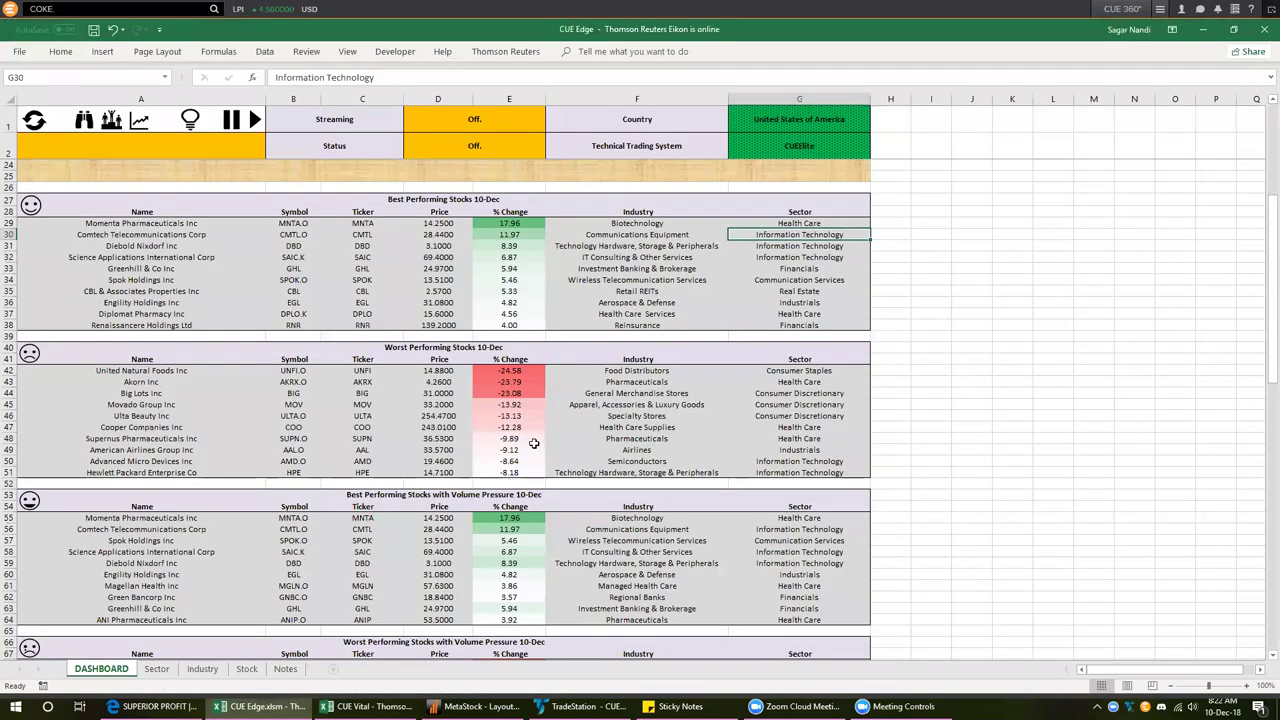
scroll(531, 444, "down", 11)
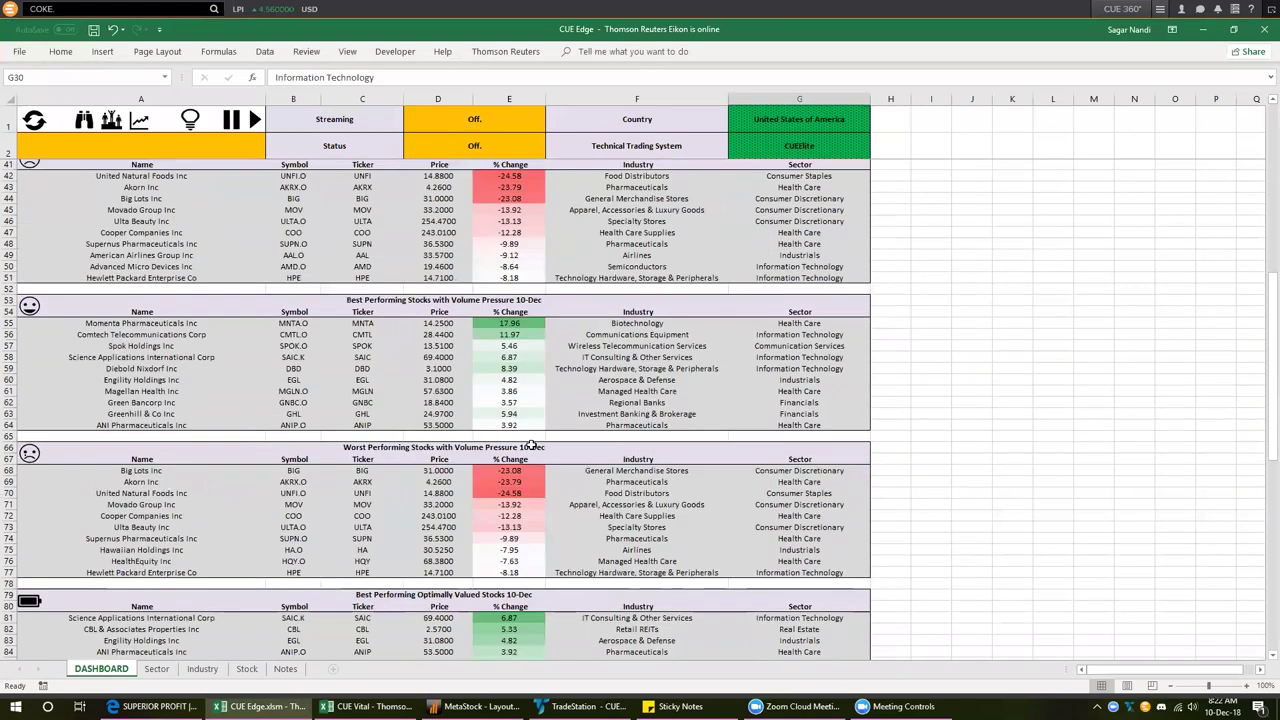
scroll(493, 424, "down", 1)
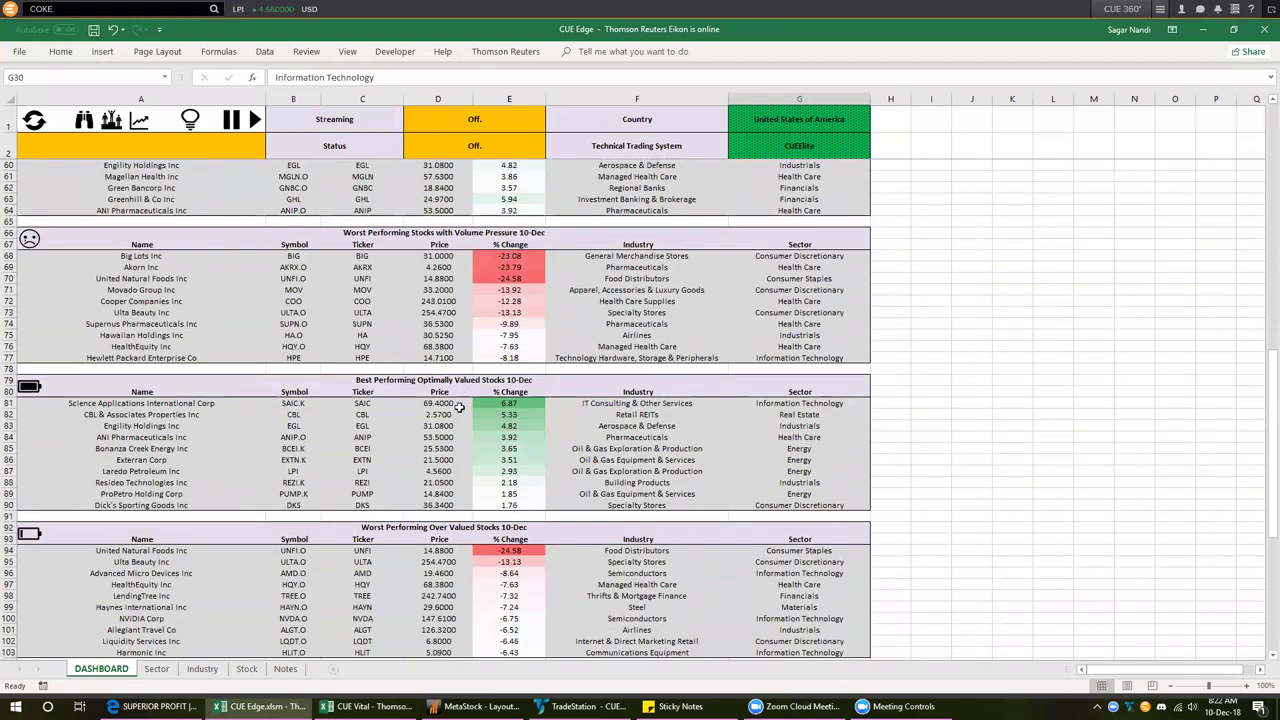
left_click_drag(497, 404, 506, 505)
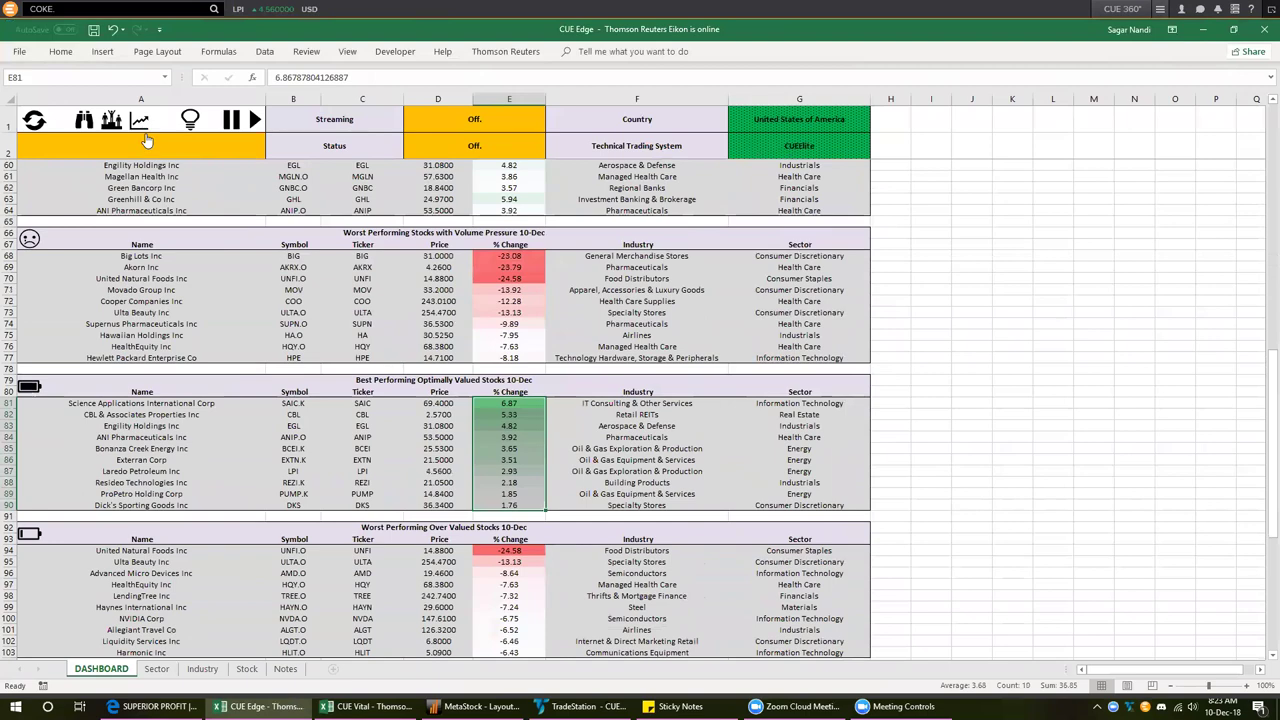
key("alt+Tab")
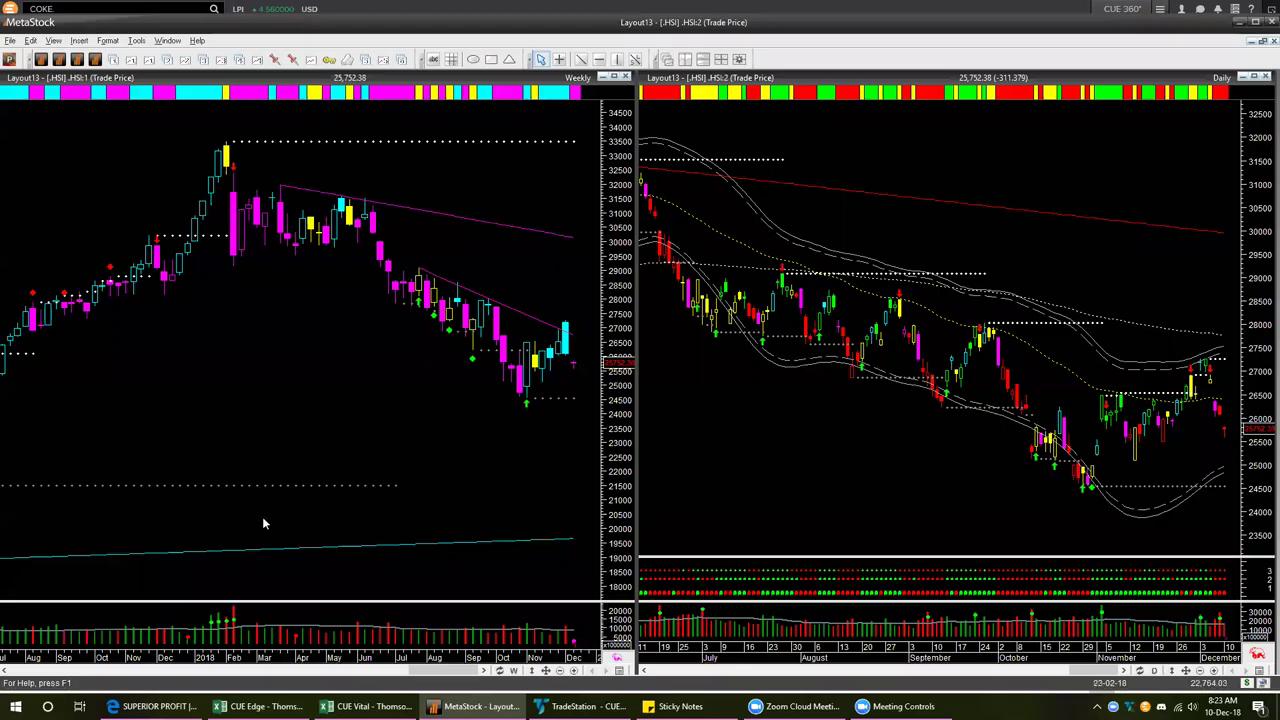
key("alt+Tab")
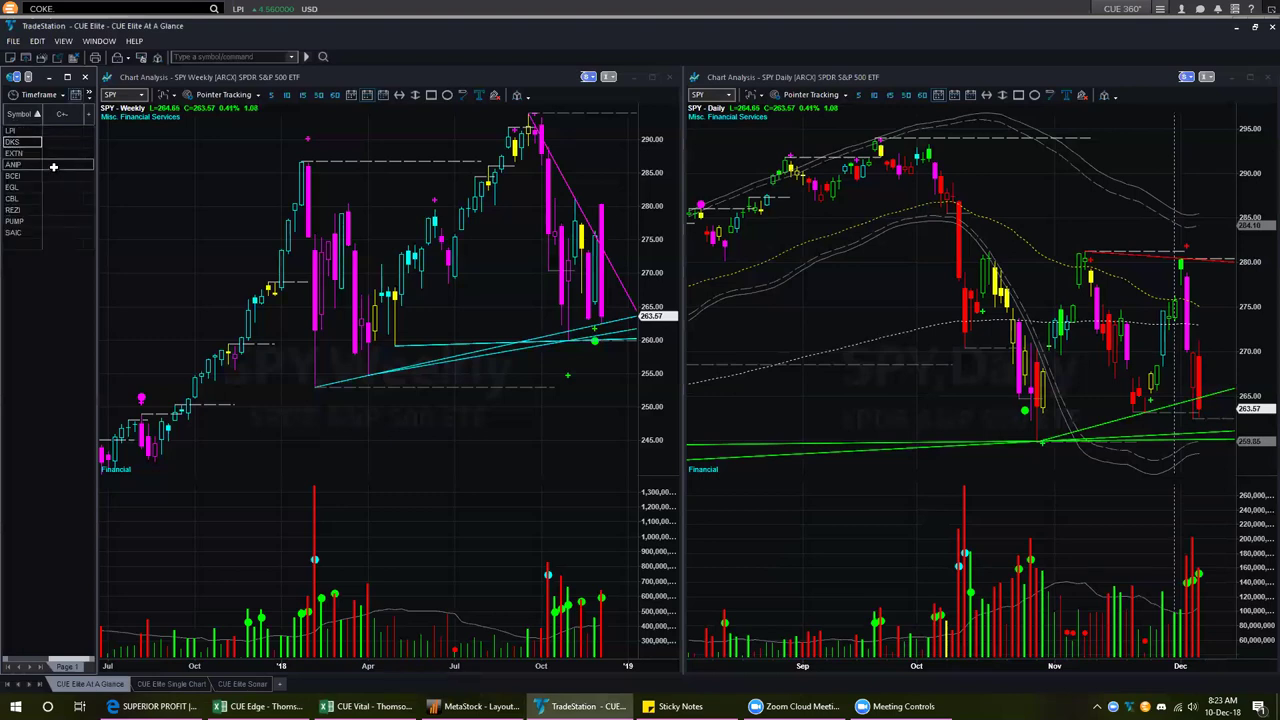
Load LPI and then ANIP from the symbol list, and mark ANIP's converging weekly trendlines with arrows
left_click(19, 131)
left_click(12, 131)
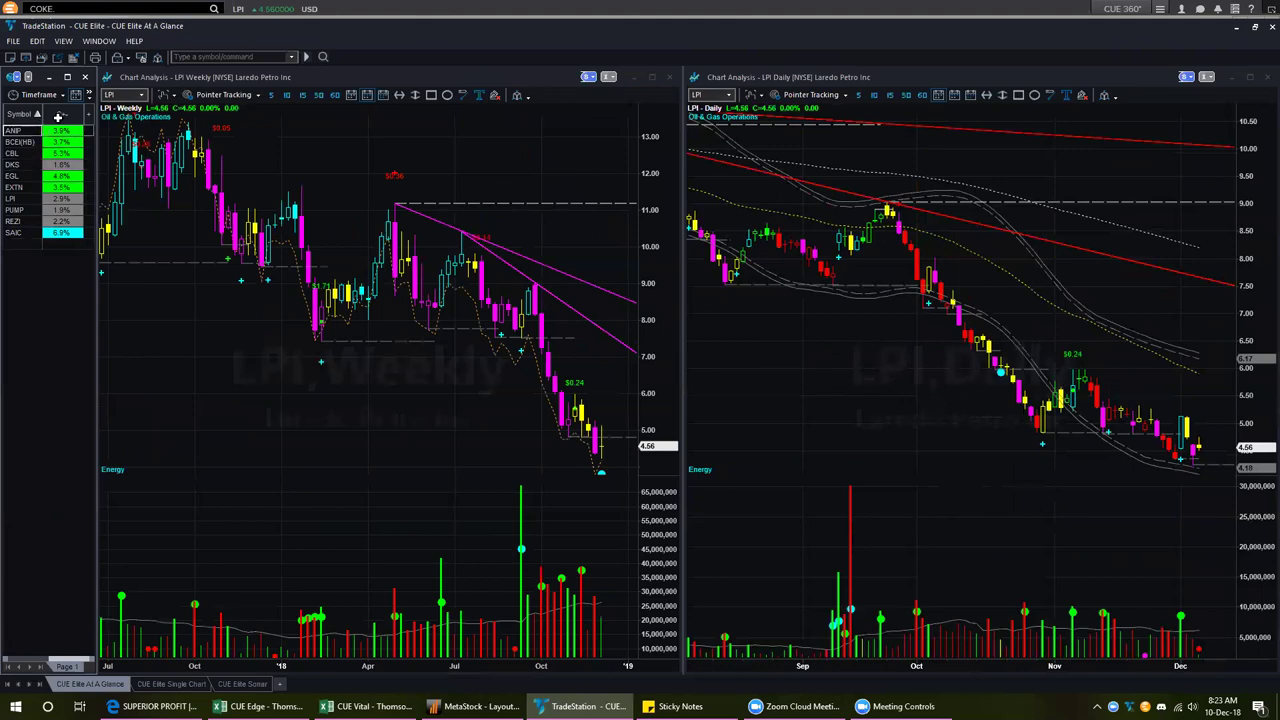
left_click(14, 130)
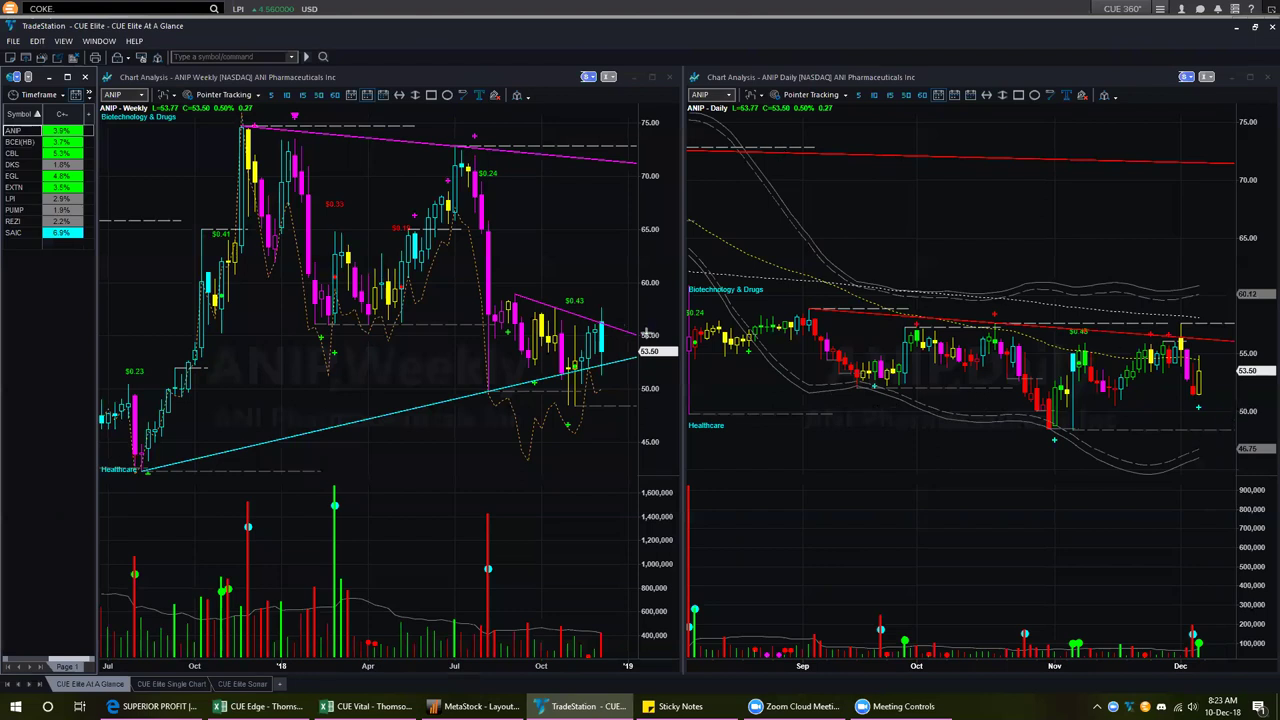
left_click_drag(515, 297, 641, 331)
left_click_drag(587, 375, 656, 357)
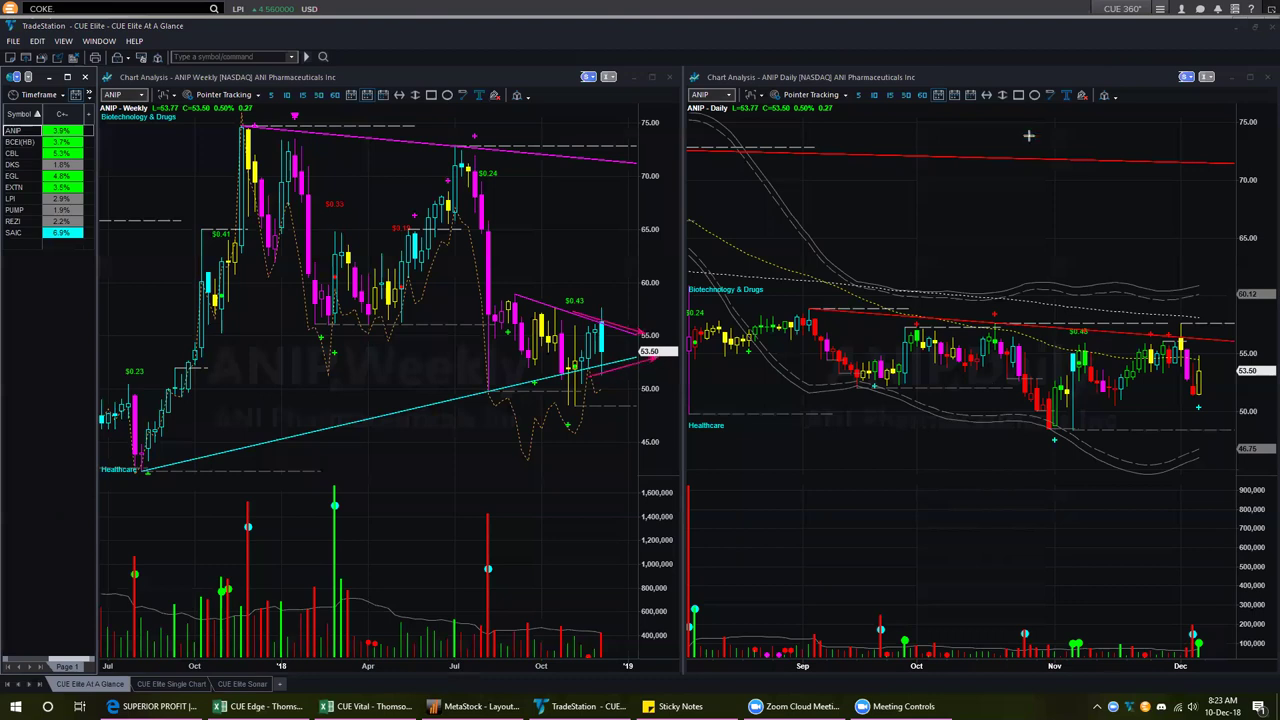
Load BCEI and mark the falling resistance lines, averages and lower band on its daily chart with arrows
left_click(20, 142)
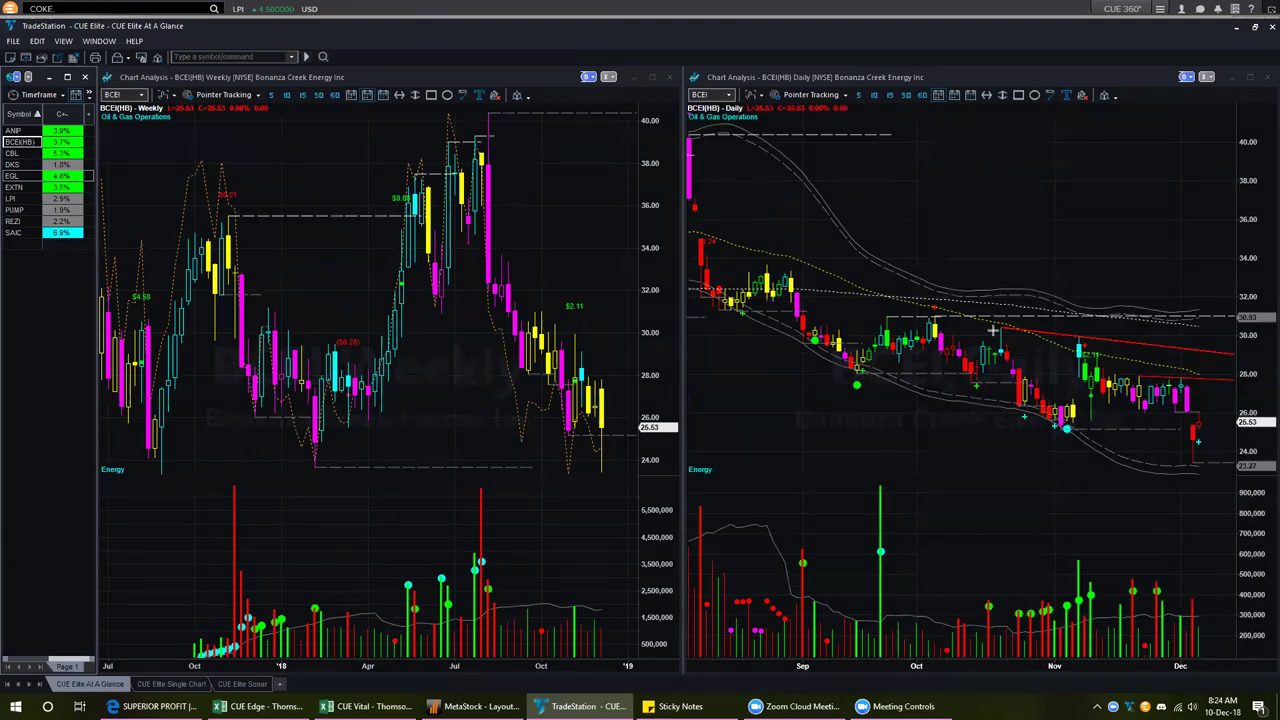
left_click_drag(981, 313, 1205, 373)
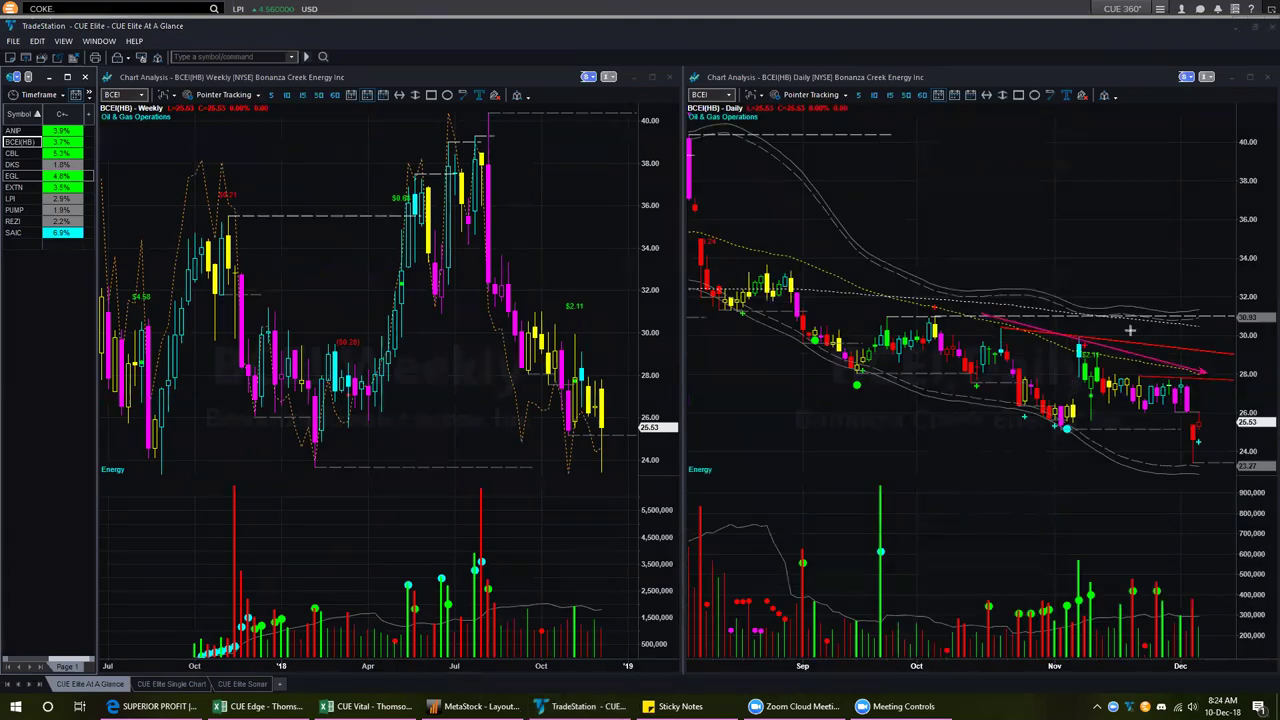
left_click_drag(1123, 316, 1222, 334)
left_click_drag(928, 306, 1225, 377)
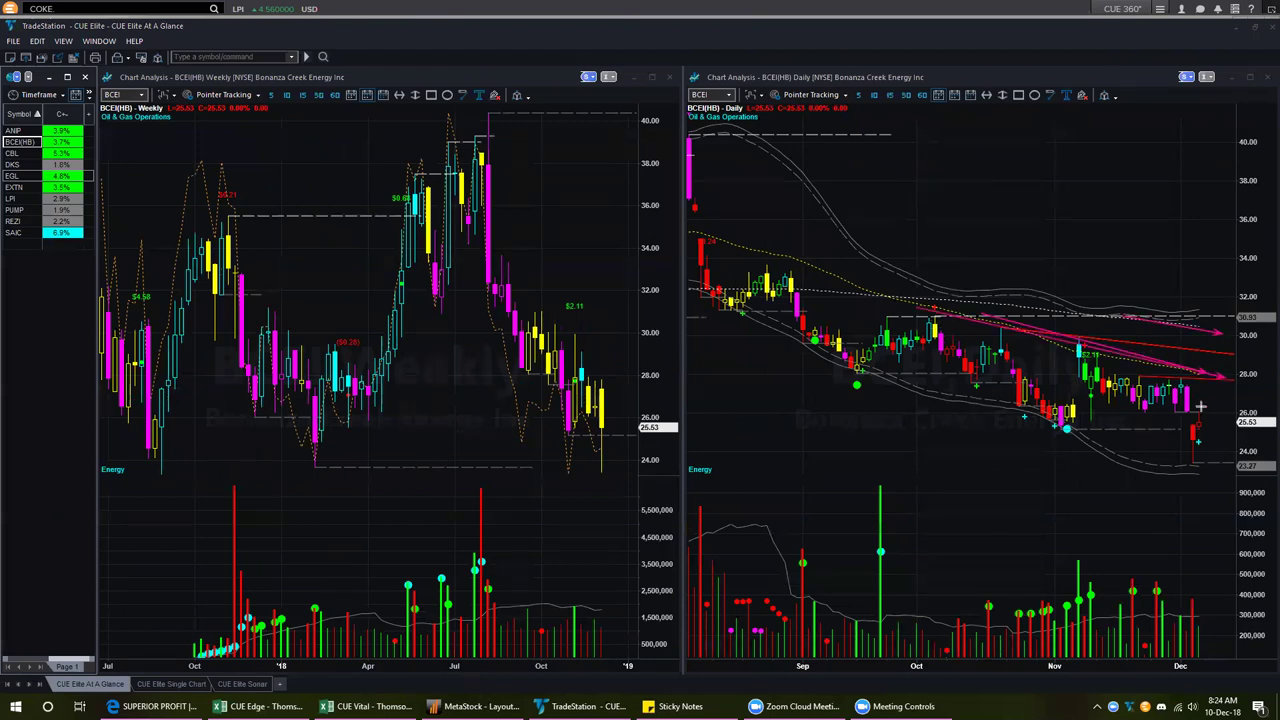
mouse_move(1041, 429)
left_mouse_down()
mouse_move(1217, 477)
mouse_move(1225, 466)
left_mouse_up()
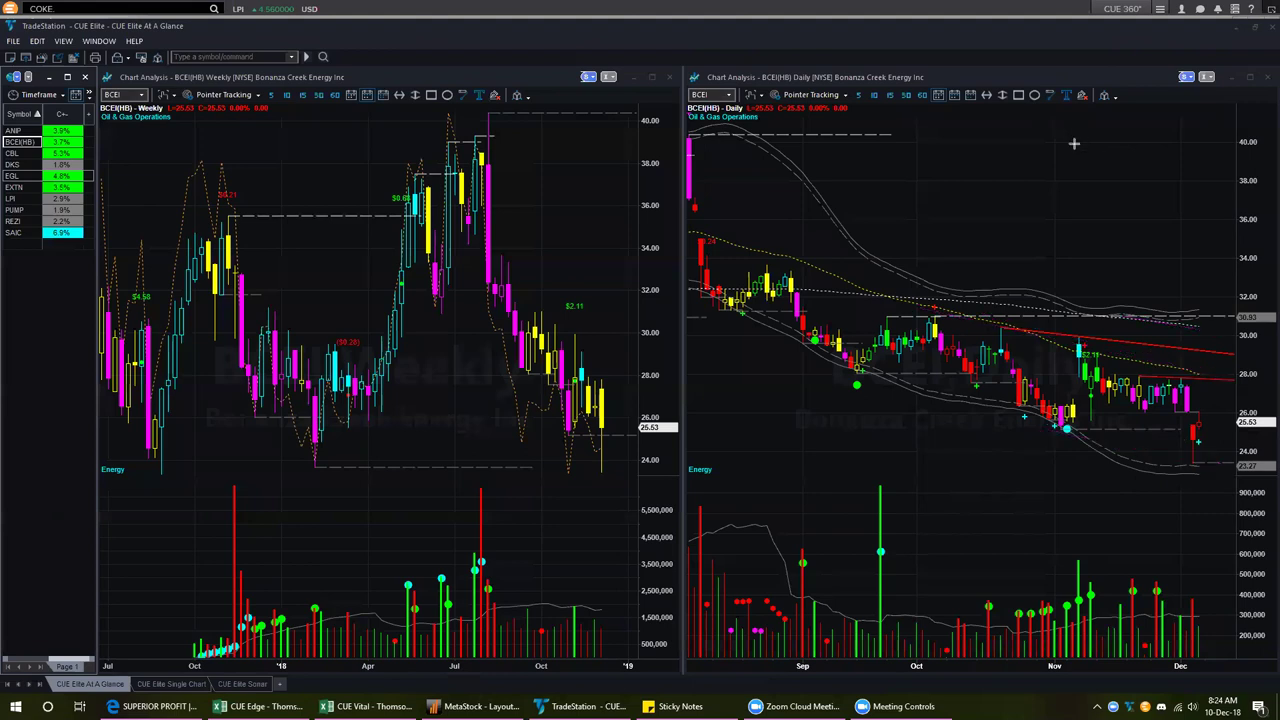
Mark CBL's daily downtrend line and latest volume bar with arrows, and load DKS and mark its rising daily support line
left_click(30, 152)
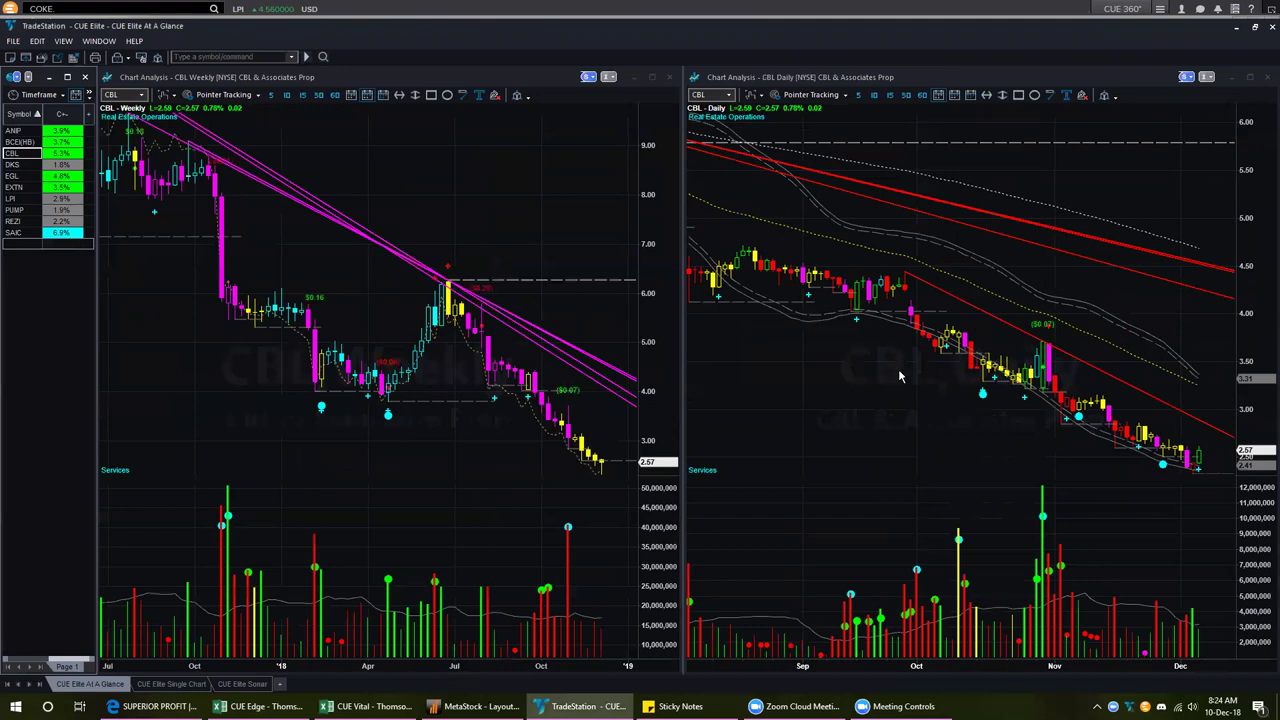
left_click_drag(1077, 349, 1229, 424)
left_click_drag(1182, 522, 1200, 485)
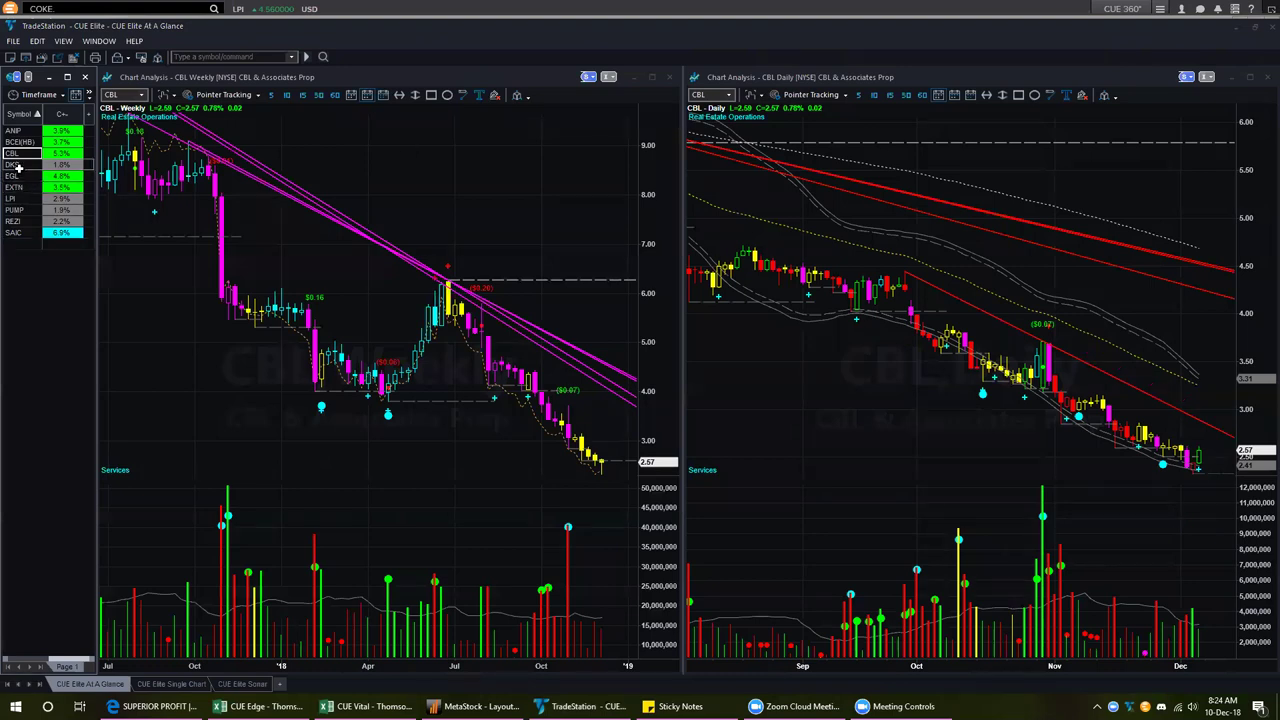
key("Down")
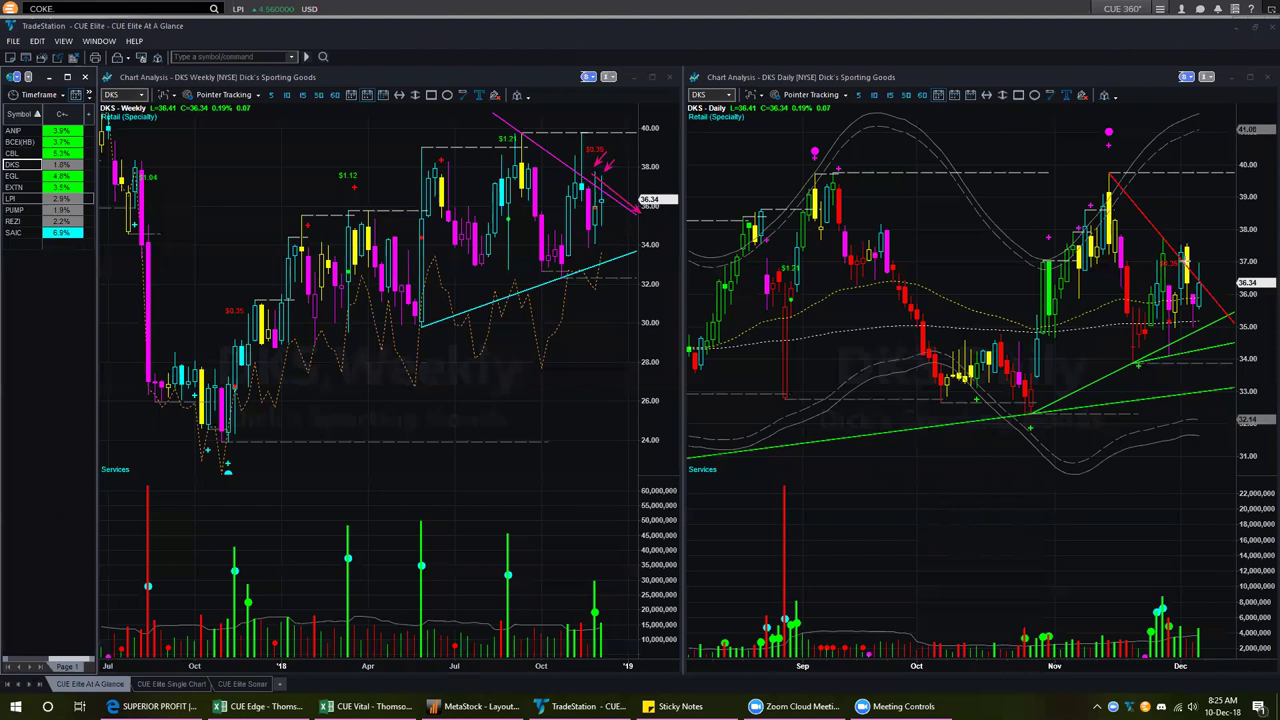
left_click_drag(1205, 335, 1236, 320)
Load EGL, mark its weekly rising trendline, latest weekly bar and daily average with arrows, and undo the last annotation
key("Down")
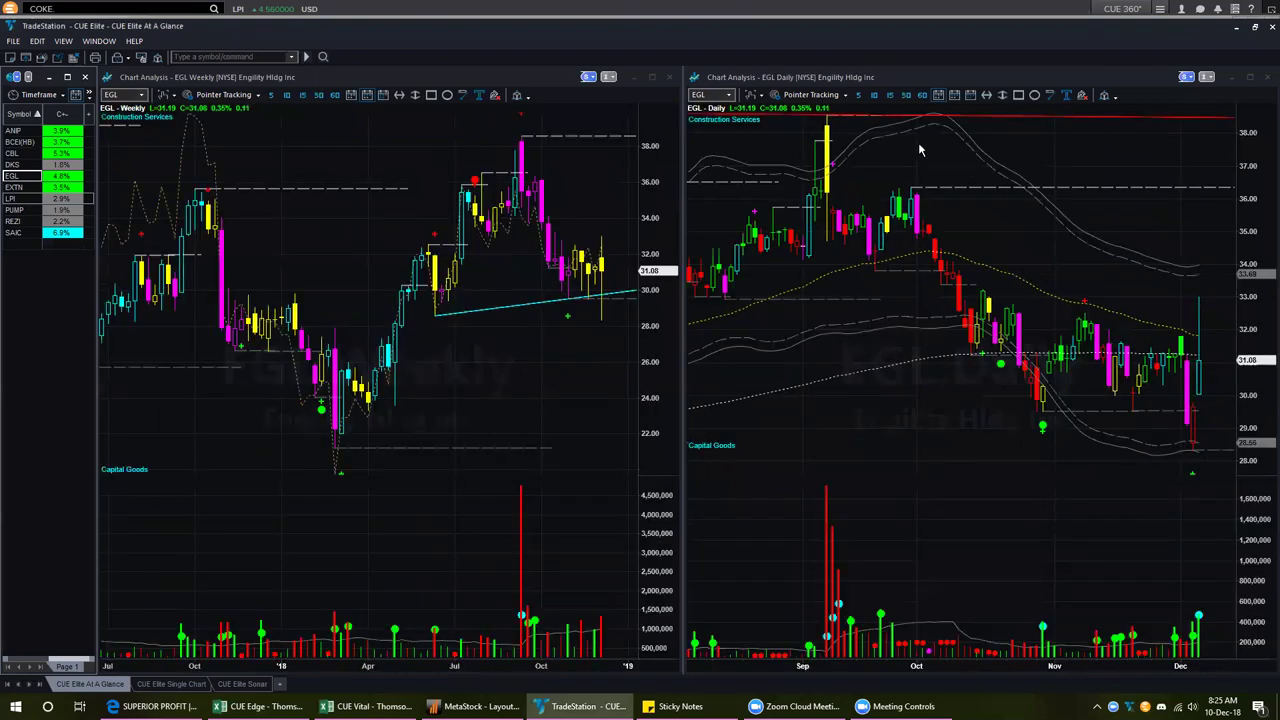
left_click_drag(483, 317, 617, 297)
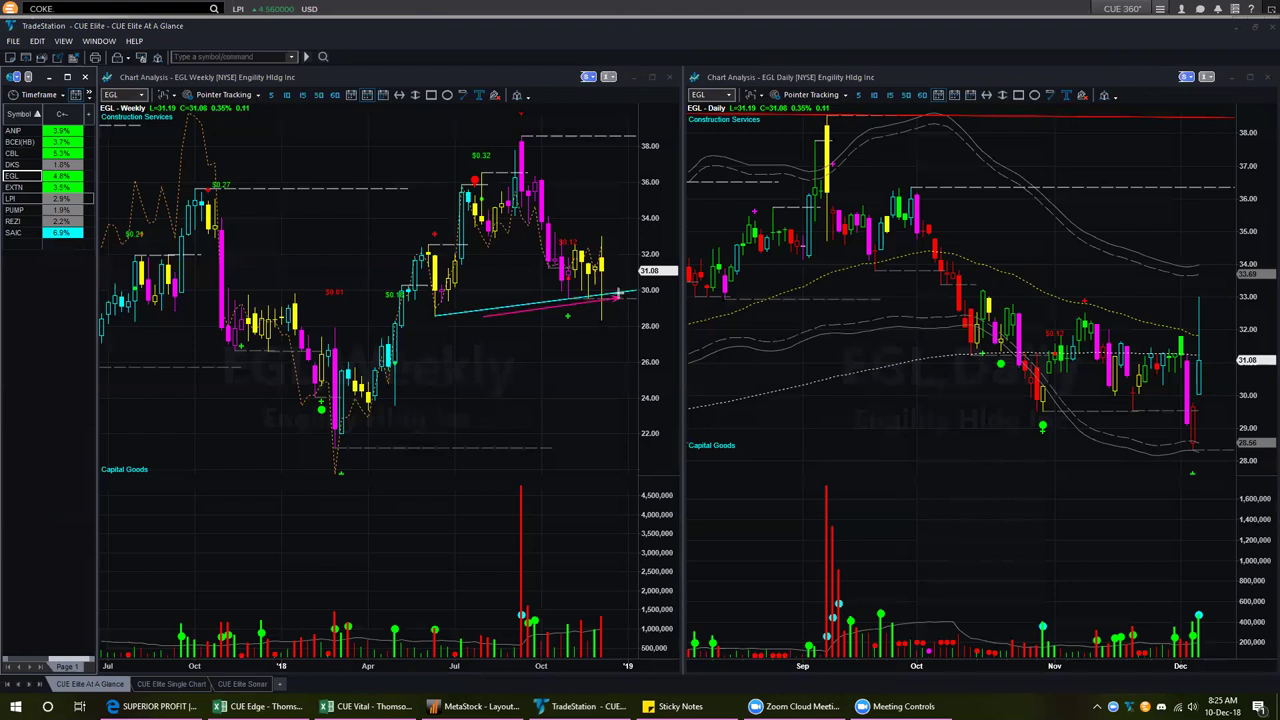
left_click_drag(617, 206, 604, 233)
left_click_drag(1231, 318, 1207, 330)
key("ctrl+z")
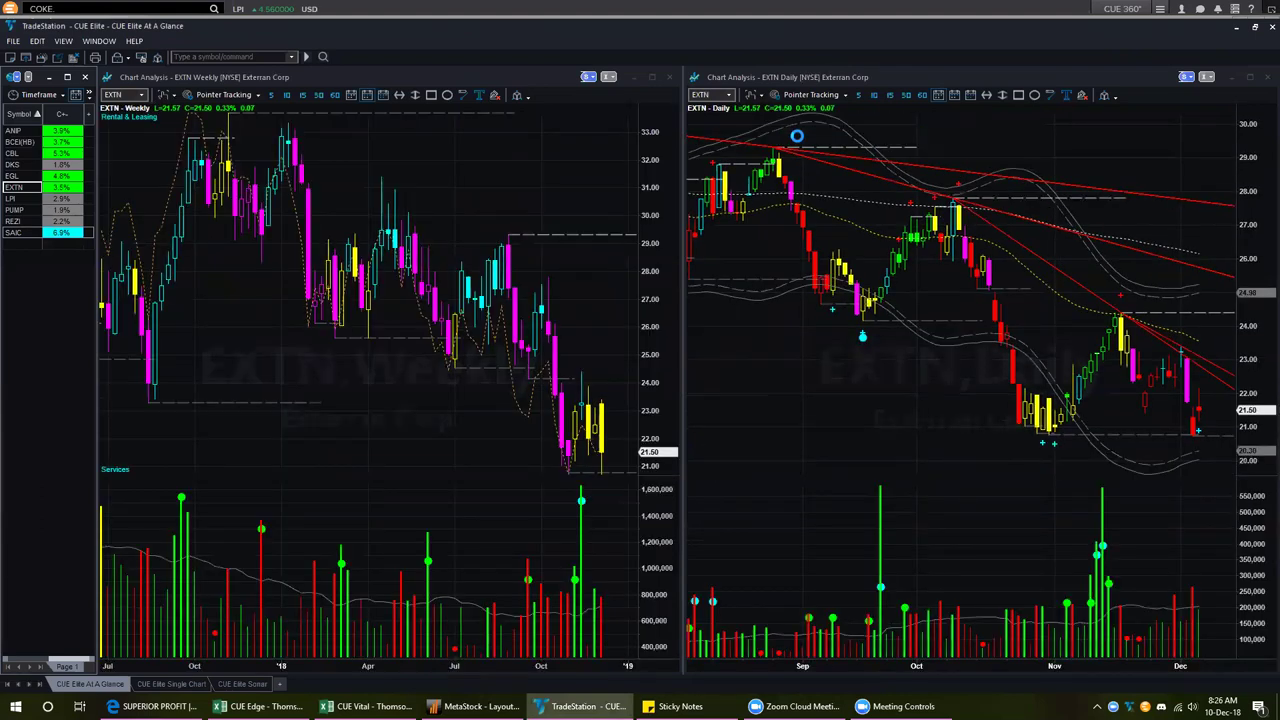
Mark the downtrend line and the latest bar on EXTN's daily chart with arrows
left_click_drag(1019, 232, 1245, 376)
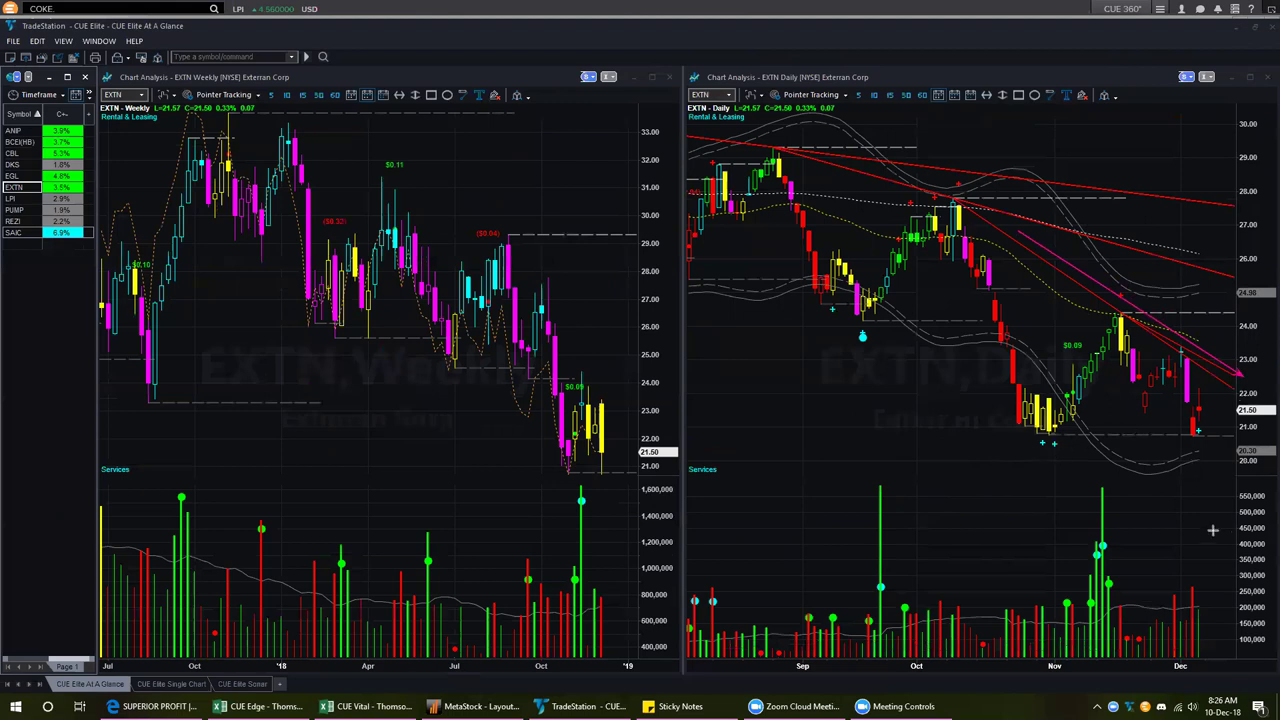
left_click_drag(1236, 489, 1203, 425)
Load LPI, mark its latest weekly bar, the signal beneath it and a possible daily rise, and erase the arrows
left_click(20, 198)
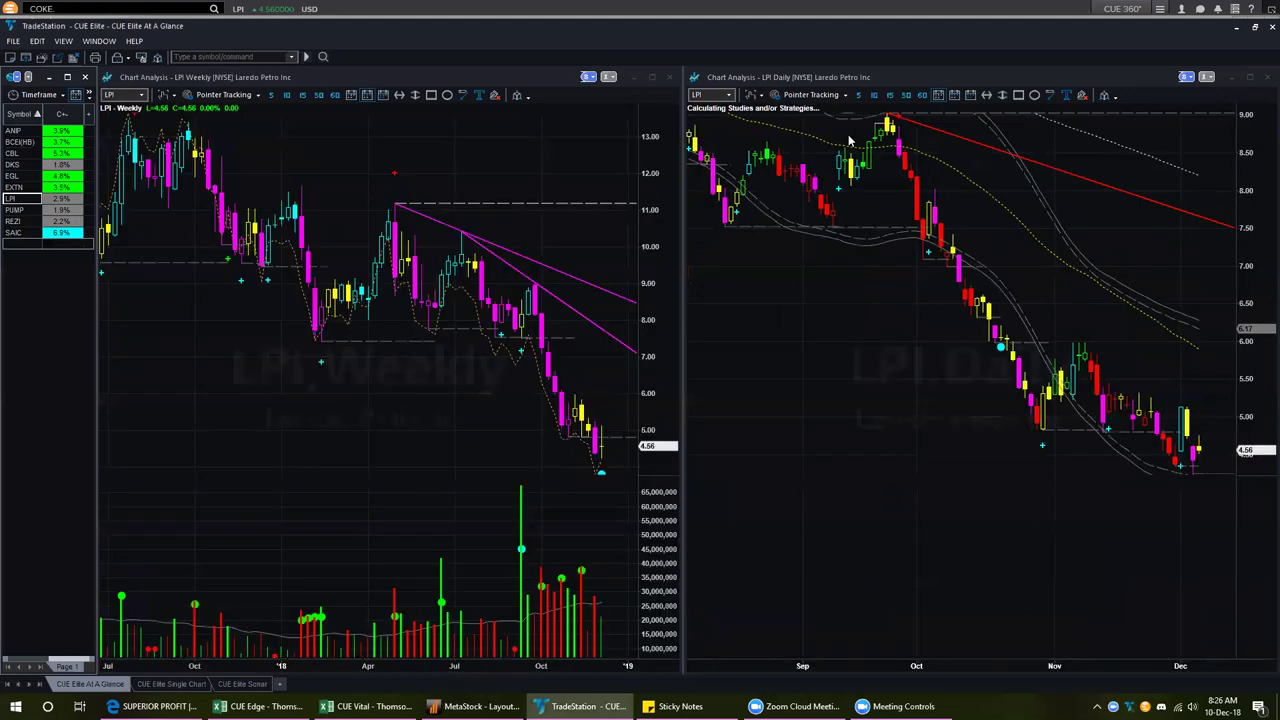
left_click_drag(569, 515, 595, 484)
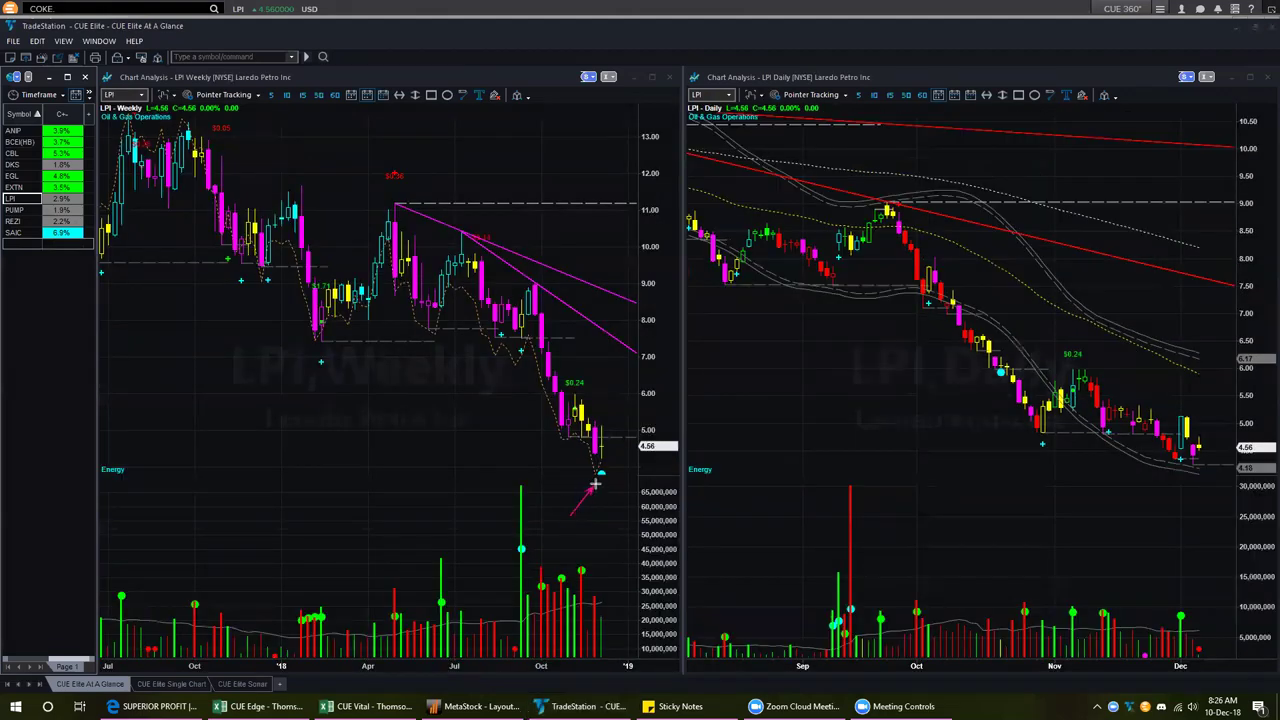
left_click_drag(621, 392, 607, 427)
left_click_drag(1213, 444, 1227, 403)
left_click_drag(652, 489, 608, 476)
key("Escape")
Load PUMP and mark its industry label, the weekly support level near 14.00 and the latest weekly bar with arrows
key("Down")
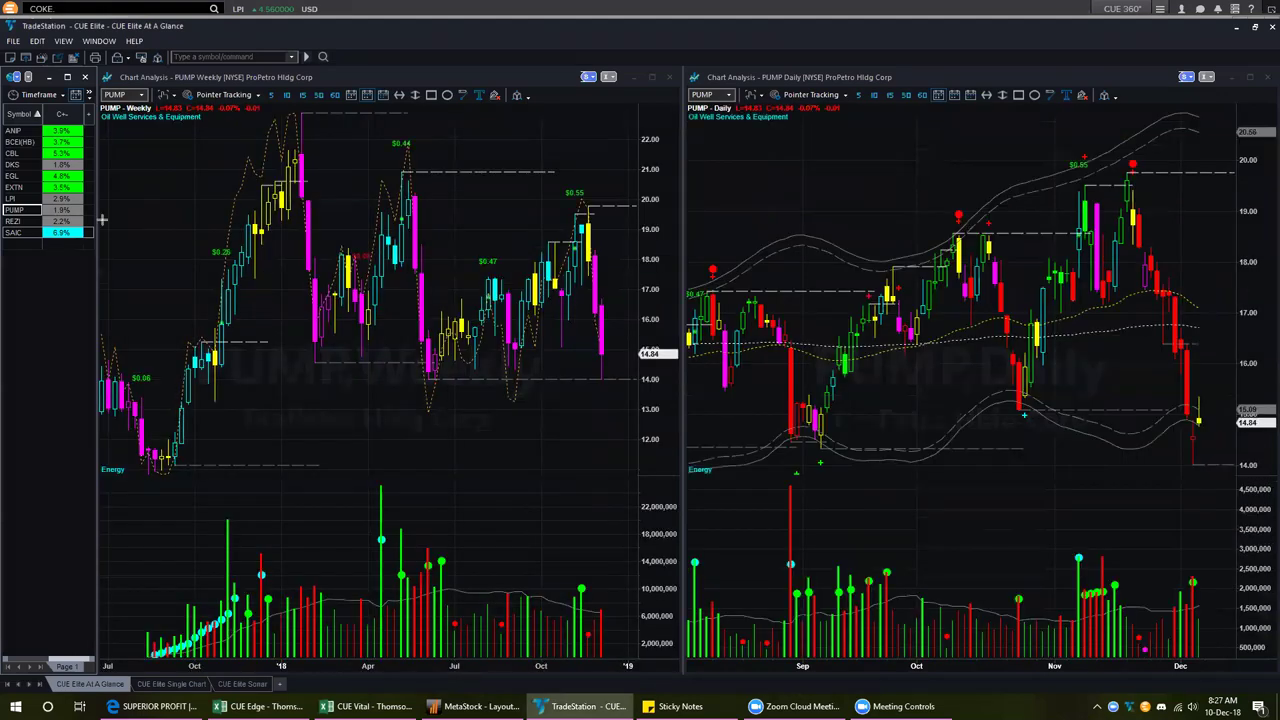
left_click_drag(120, 165, 118, 130)
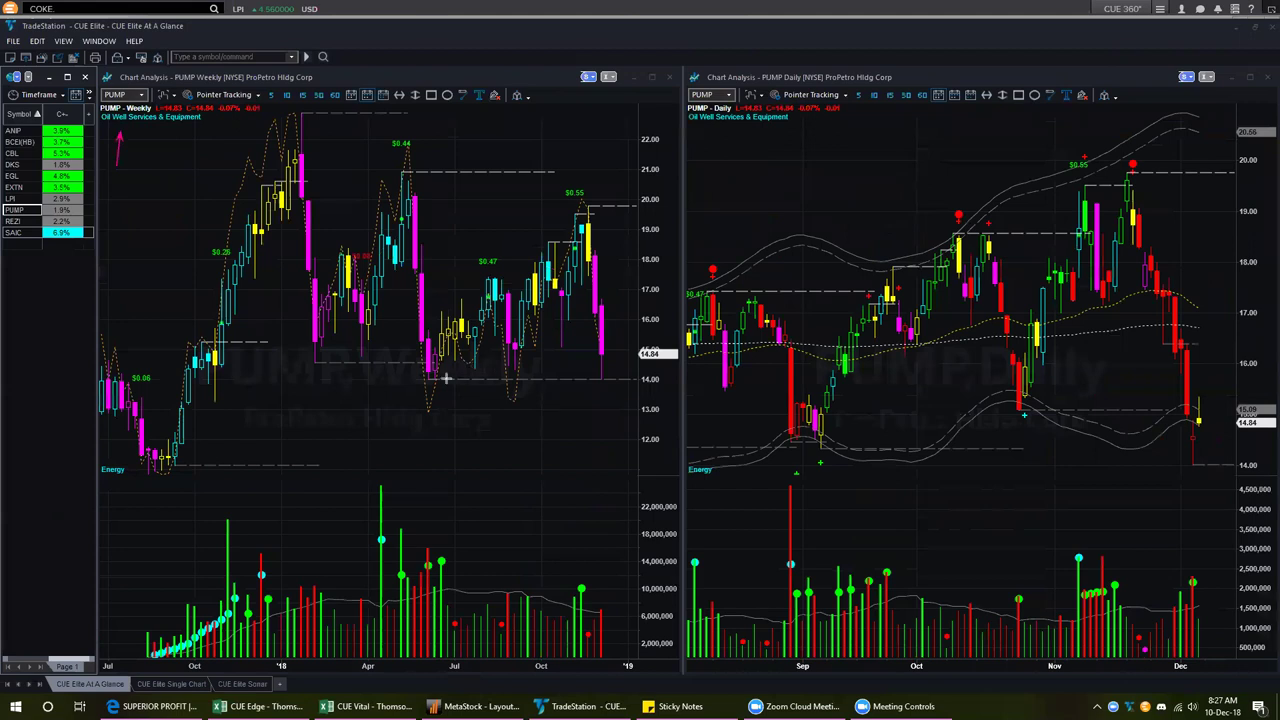
mouse_move(432, 377)
left_mouse_down()
mouse_move(620, 390)
mouse_move(648, 378)
mouse_move(592, 358)
mouse_move(600, 370)
mouse_move(602, 358)
left_mouse_up()
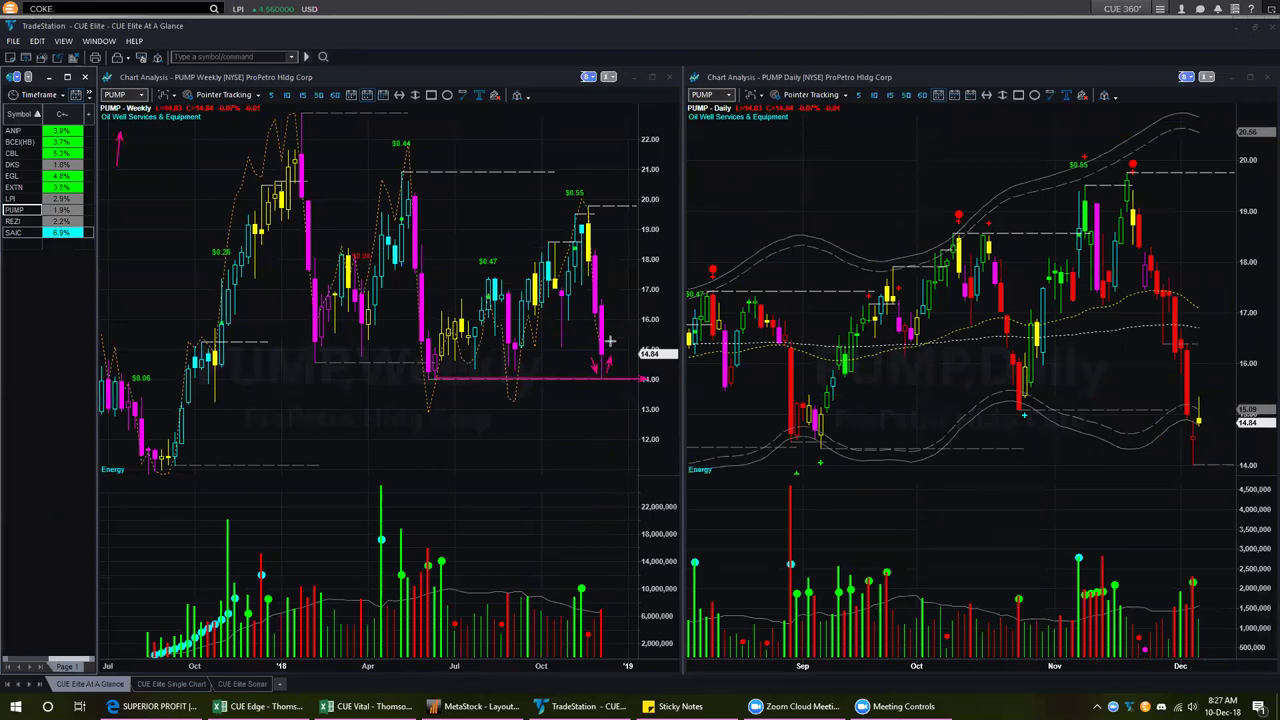
left_click_drag(627, 294, 608, 320)
left_click_drag(575, 416, 600, 382)
Mark the support level, the December low, its volume bar and the latest bar on PUMP's daily chart with arrows
mouse_move(995, 449)
left_mouse_down()
mouse_move(1228, 449)
mouse_move(1197, 476)
mouse_move(1214, 457)
left_mouse_up()
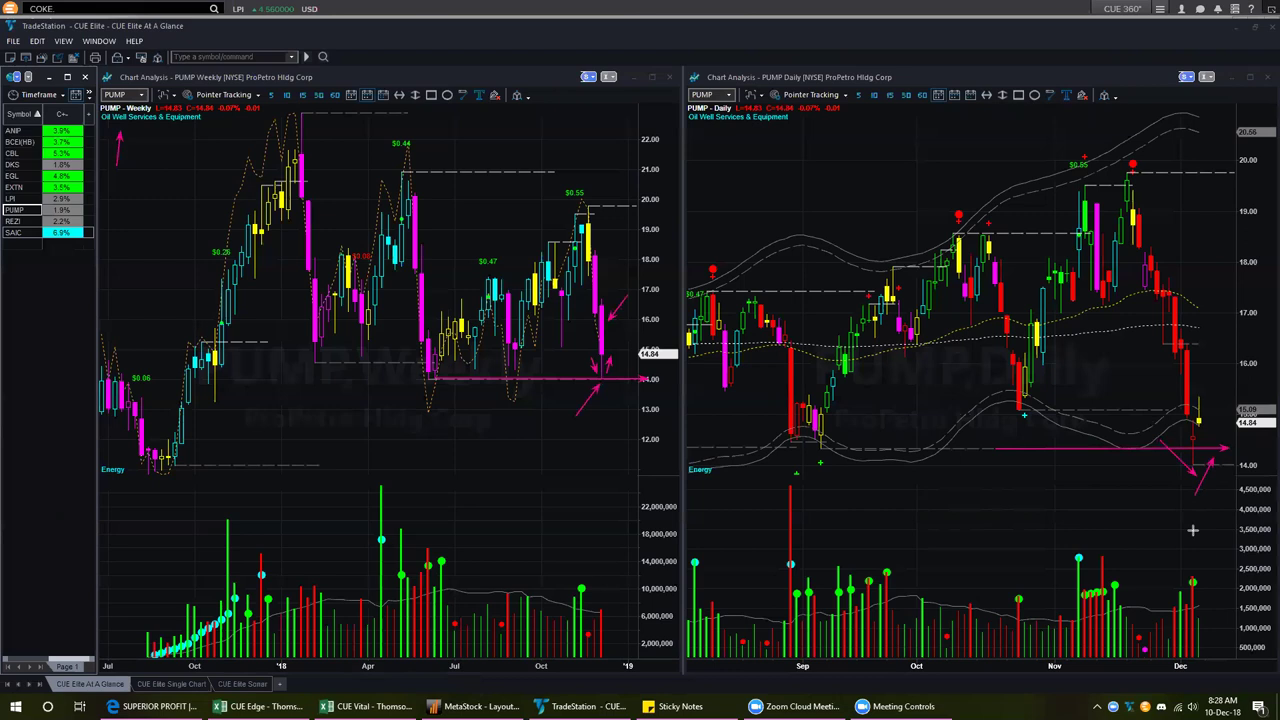
left_click_drag(1191, 528, 1194, 572)
left_click_drag(1088, 491, 1189, 452)
left_click_drag(1242, 385, 1205, 418)
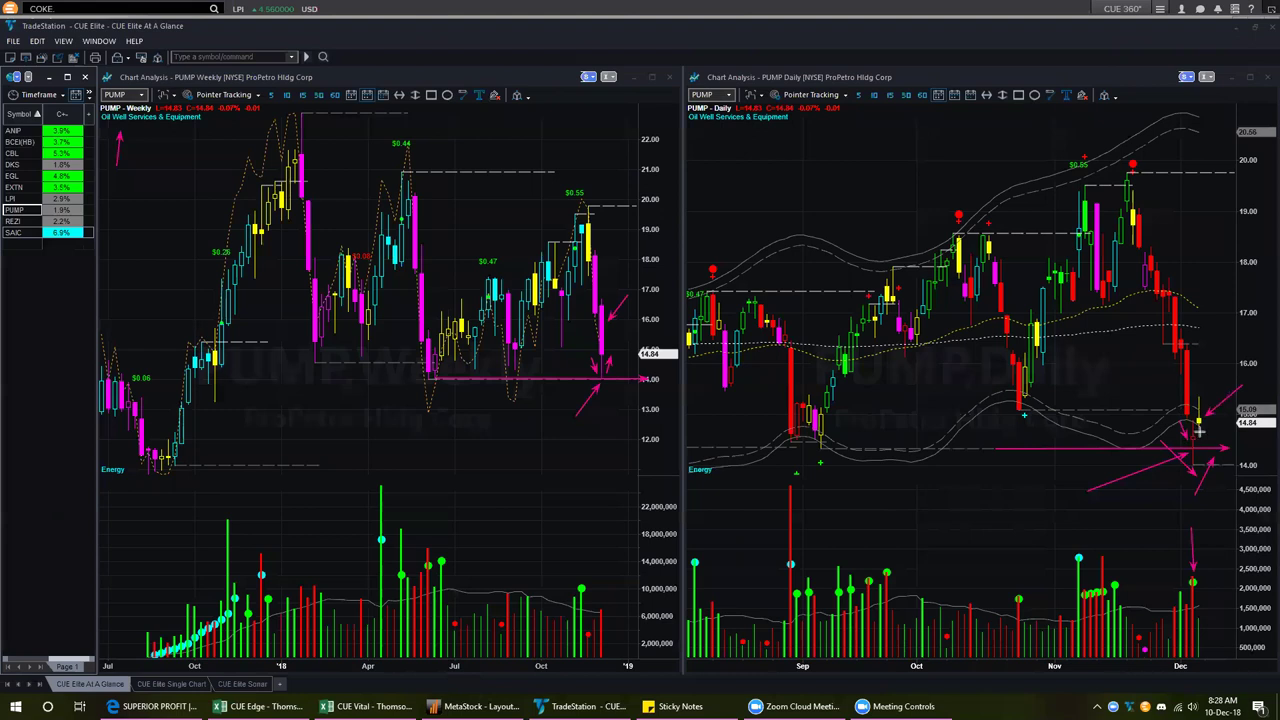
Mark the latest bar, the decline from the November high and the horizontal support level on PUMP's daily chart with arrows, and erase them all
left_click_drag(1214, 369, 1201, 402)
left_click_drag(1124, 270, 1177, 440)
left_click_drag(942, 453, 1228, 452)
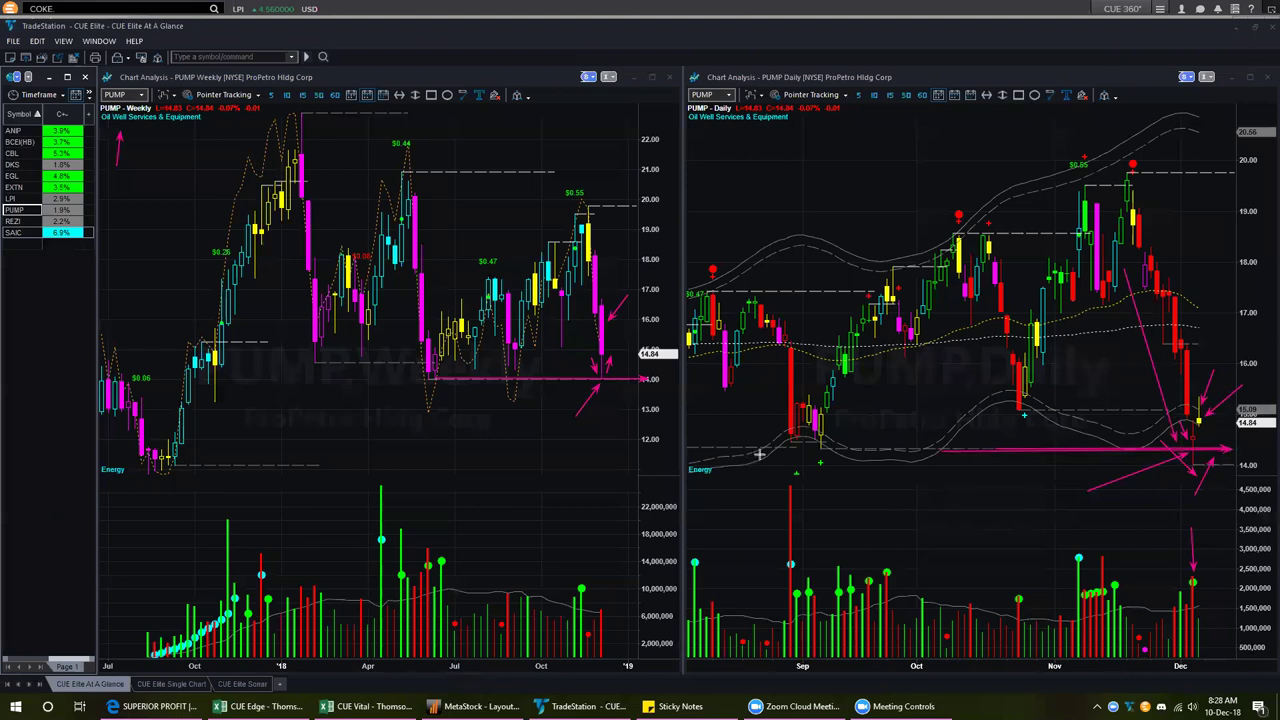
left_click_drag(758, 453, 1045, 453)
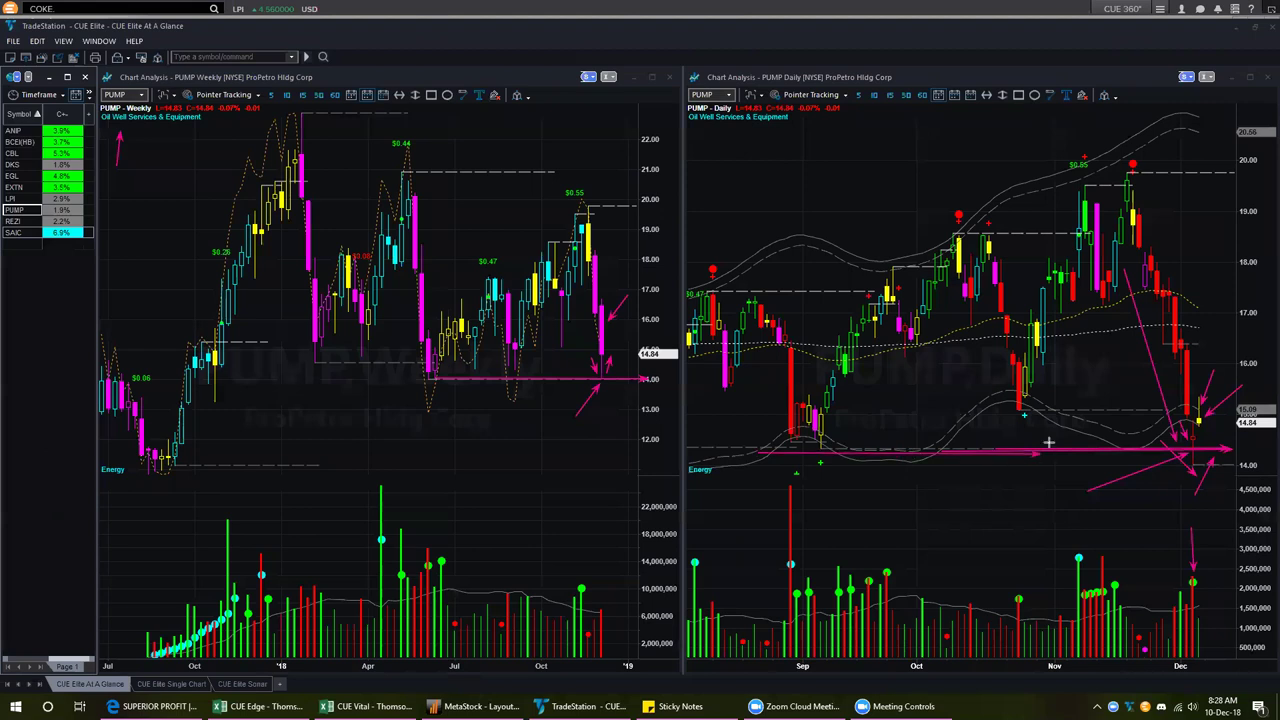
left_click_drag(1125, 251, 1122, 449)
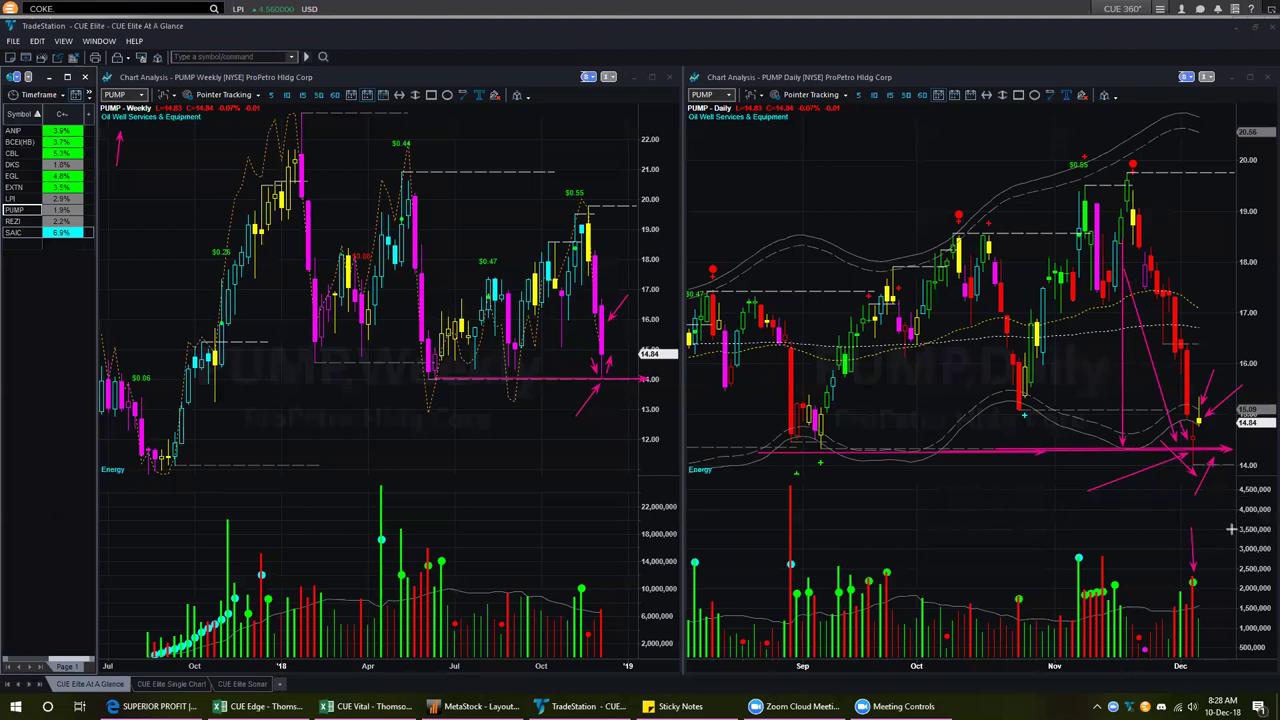
left_click_drag(1258, 497, 1205, 430)
key("e")
Mark PUMP's latest daily bar and a possible rise with arrows, clear them and load REZI's charts
left_click_drag(1234, 377, 1212, 398)
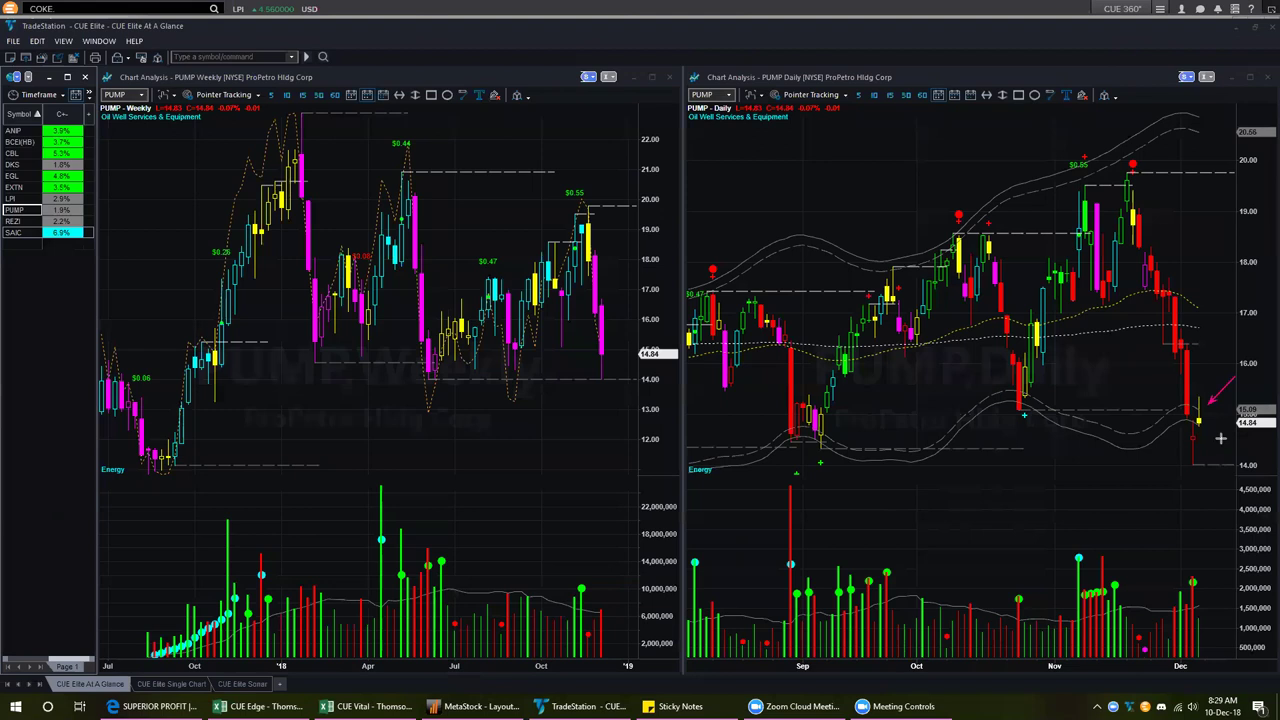
left_click_drag(1210, 432, 1236, 404)
key("Escape")
left_click(12, 221)
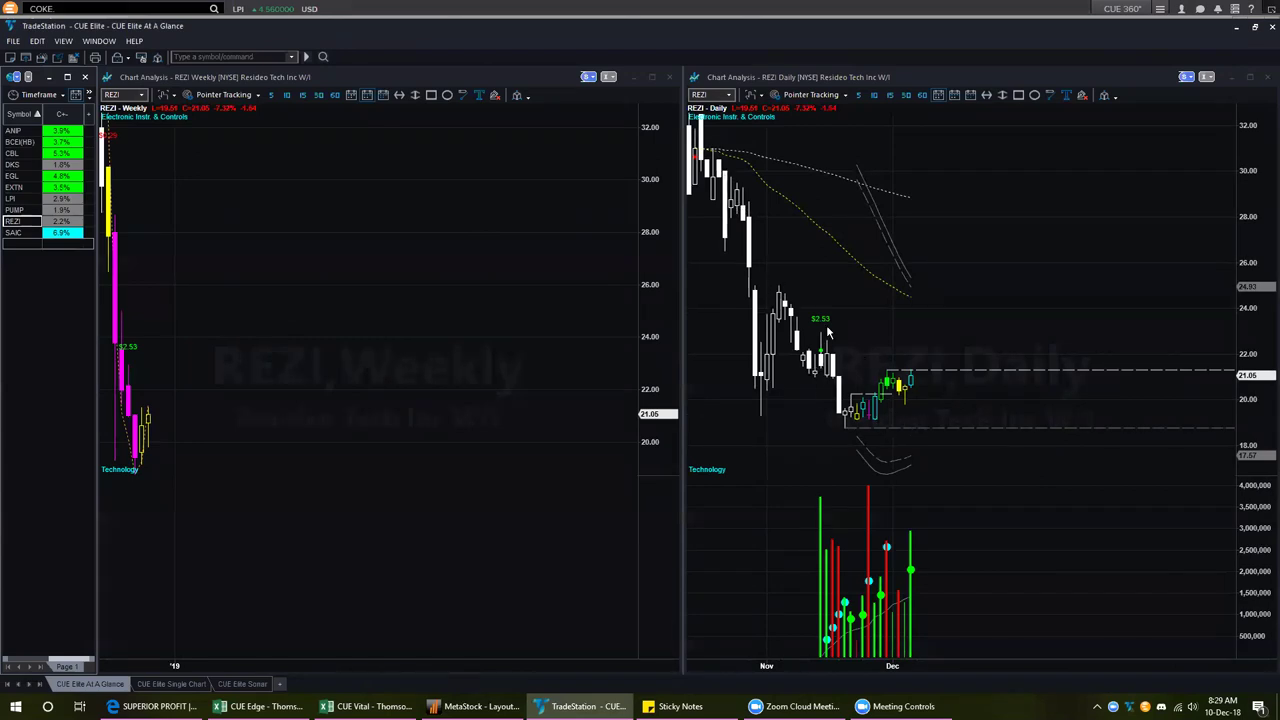
Load SAIC and mark the support level, the recent low and the latest bar on its weekly chart with arrows
left_click(14, 233)
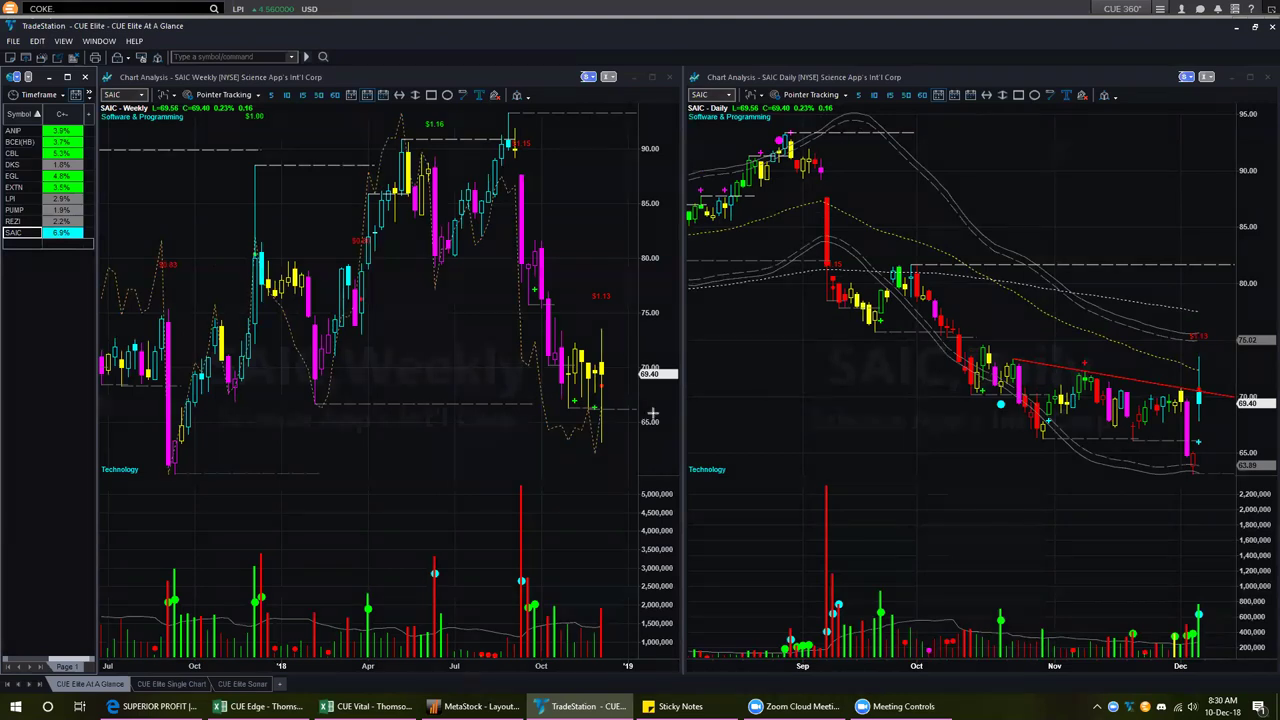
left_click_drag(412, 405, 626, 401)
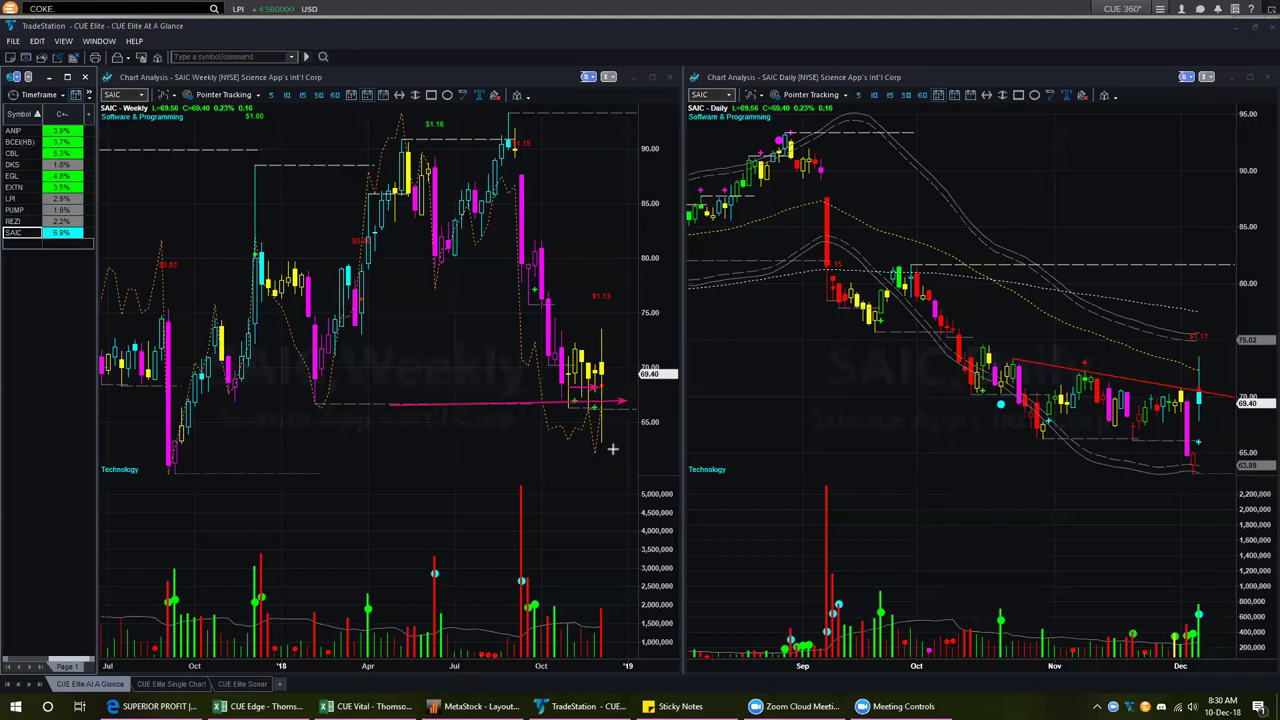
left_click_drag(651, 473, 605, 434)
mouse_move(578, 406)
left_mouse_down()
mouse_move(597, 463)
mouse_move(621, 404)
left_mouse_up()
left_click_drag(646, 347, 612, 368)
Mark the support level, the December low and the latest bar's high on SAIC's daily chart and the weekly bar's high, and erase the arrows
mouse_move(1150, 437)
left_mouse_down()
mouse_move(1175, 500)
mouse_move(1232, 437)
left_mouse_up()
left_click_drag(1234, 481, 1202, 453)
left_click_drag(1234, 368, 1209, 397)
left_click_drag(1234, 346, 1204, 366)
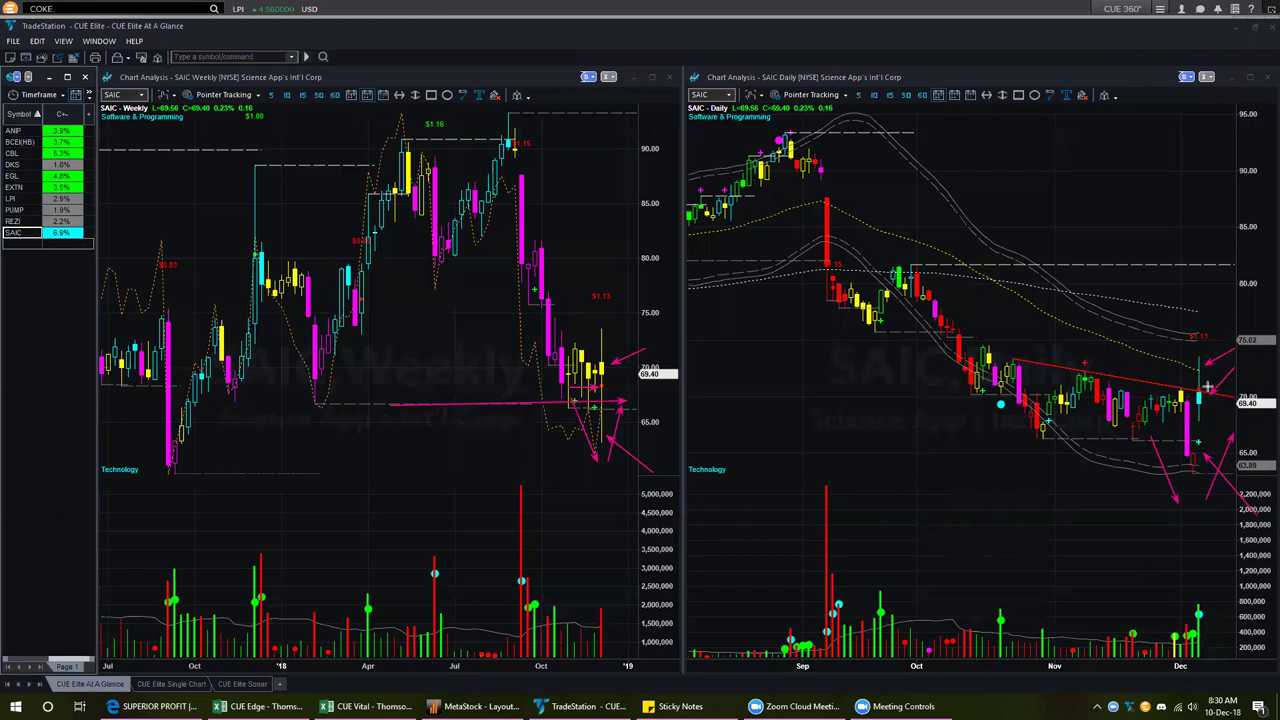
left_click_drag(1162, 342, 1198, 364)
left_click_drag(627, 330, 605, 351)
key("e")
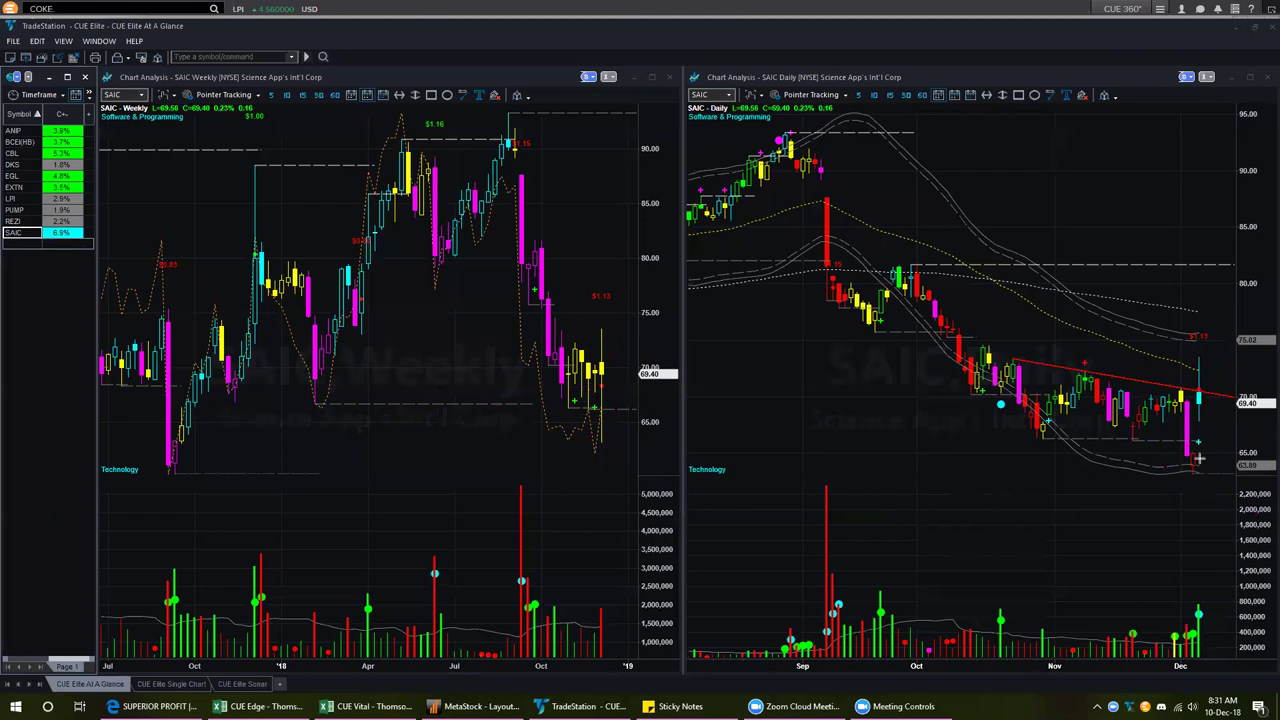
Mark price levels below the December low and near the trendline on SAIC's daily chart, point out both charts' latest highs, and erase the arrows
left_click_drag(1185, 482, 1236, 481)
left_click_drag(1212, 383, 1230, 388)
left_click_drag(1196, 430, 1239, 432)
left_click_drag(1189, 480, 1236, 477)
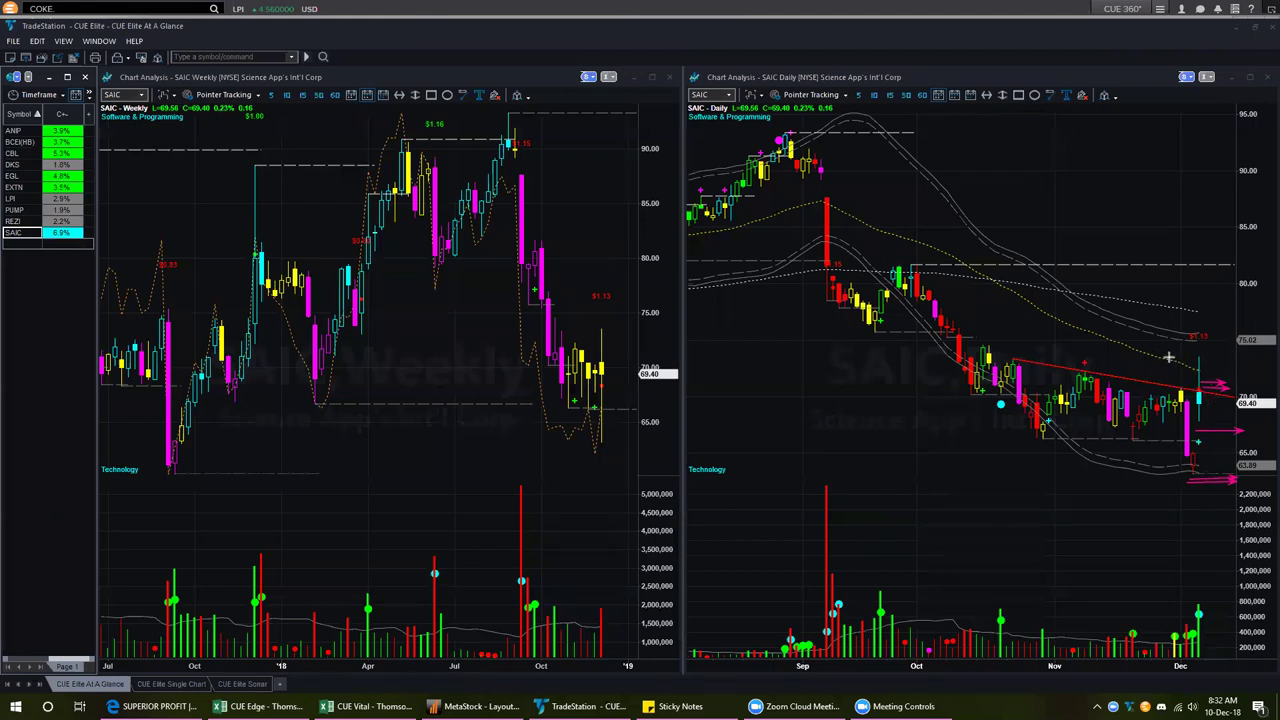
left_click_drag(1166, 345, 1200, 378)
left_click_drag(1228, 341, 1208, 360)
left_click_drag(638, 321, 606, 352)
key("e")
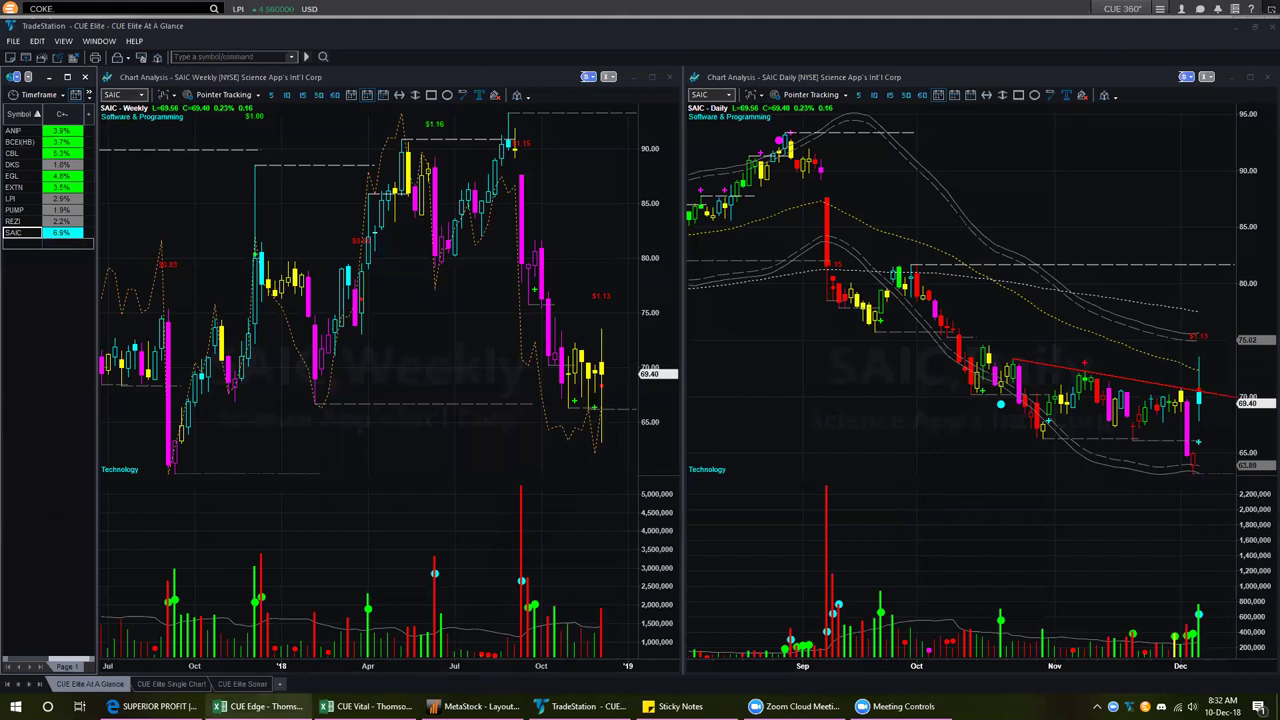
Switch to the CUE Edge workbook, look up SAIC's industry, IT Consulting & Other Services, and highlight its monthly and short-term ranks
key("alt+Tab")
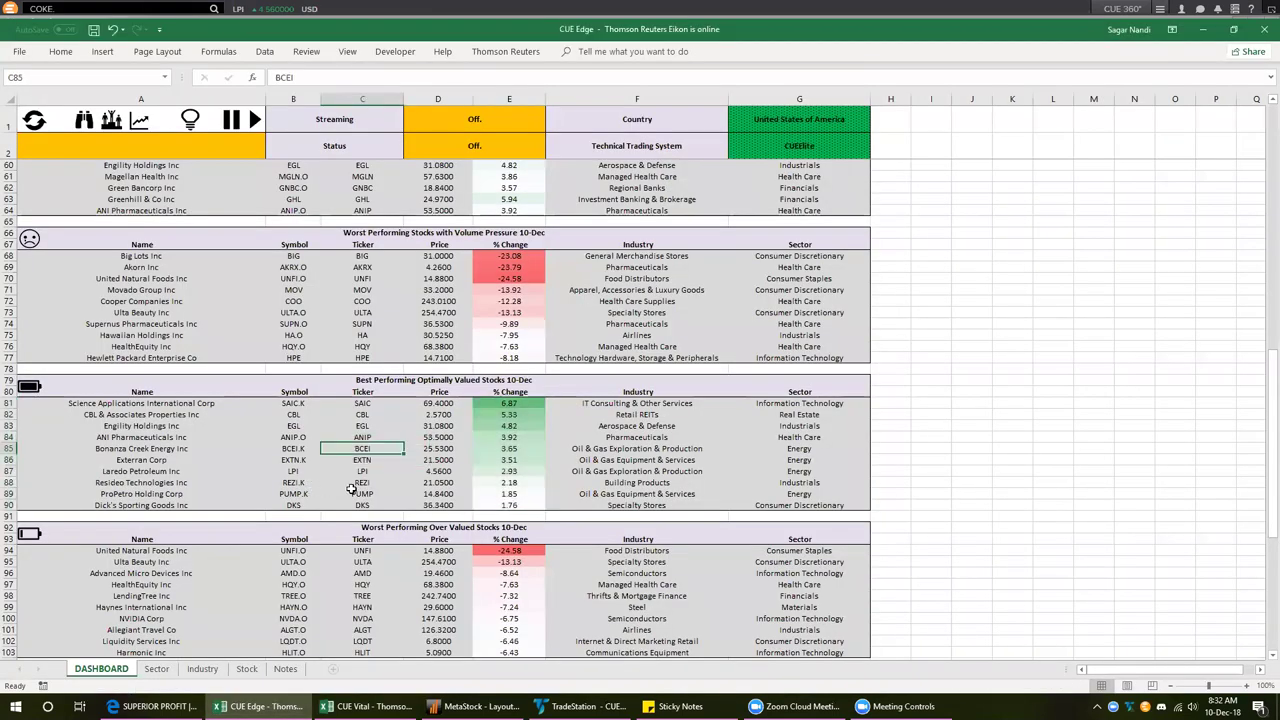
left_click(361, 405)
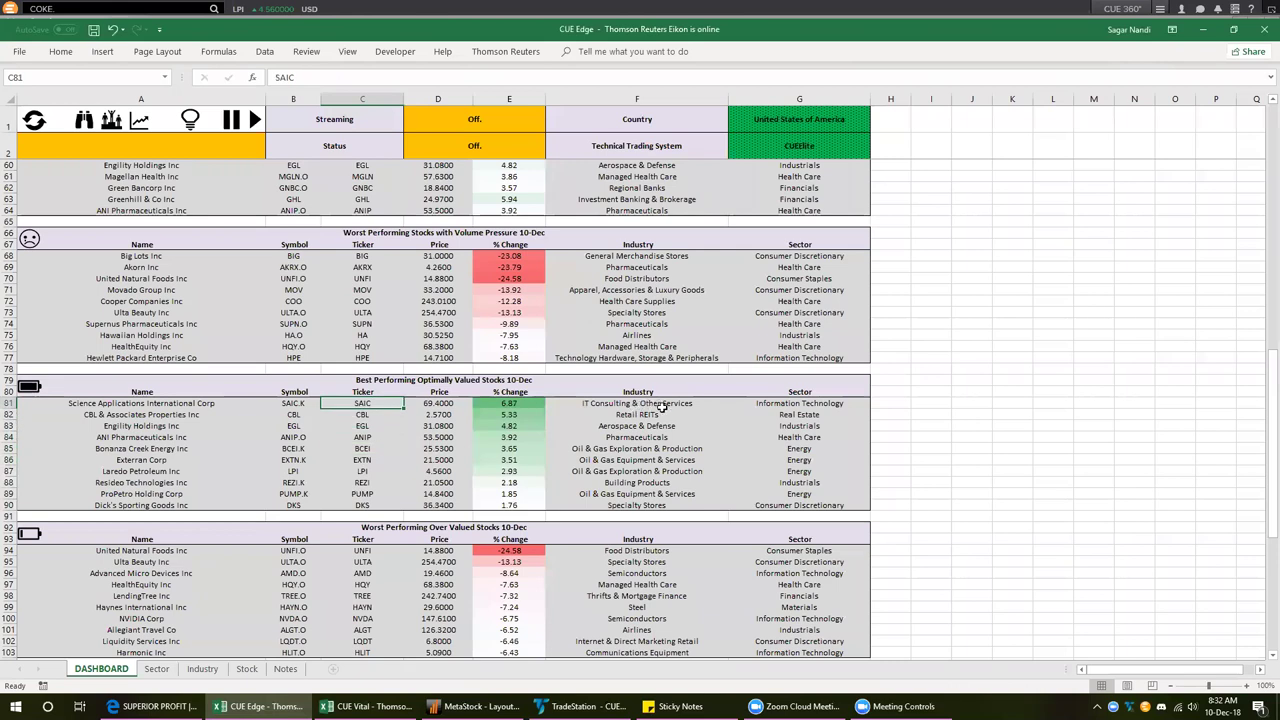
left_click(84, 120)
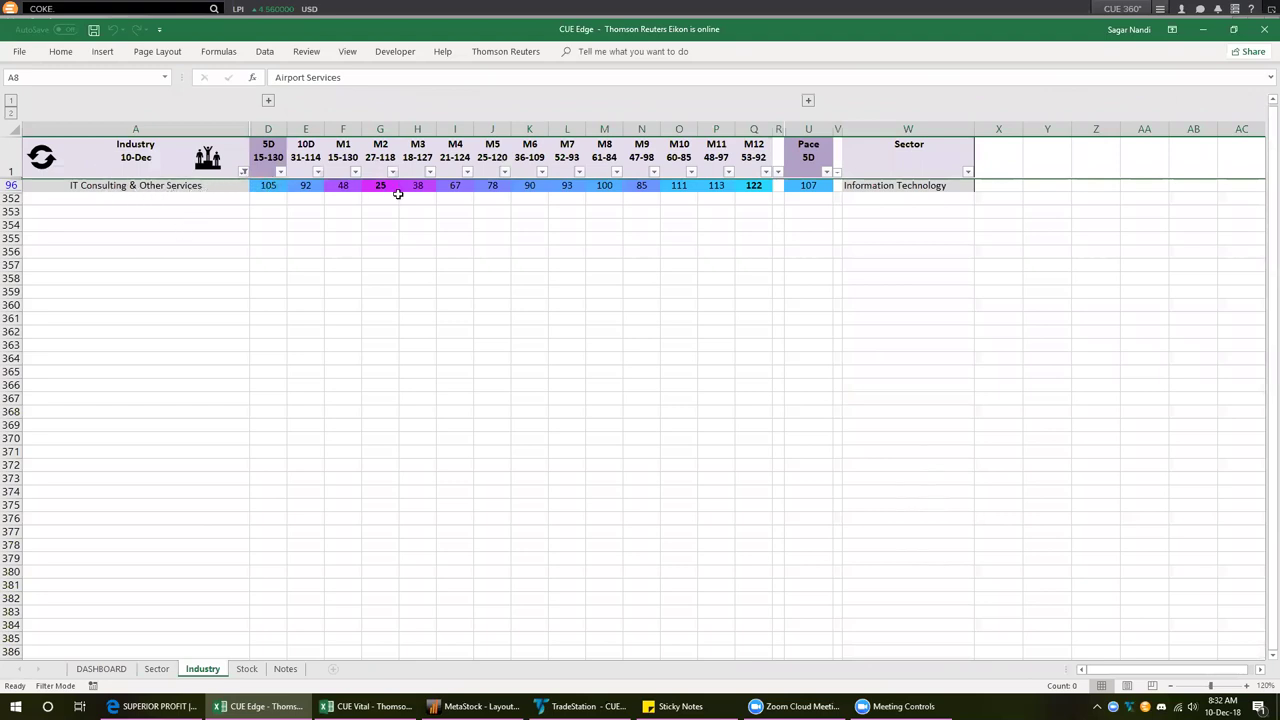
left_click_drag(567, 185, 716, 186)
left_click_drag(439, 185, 268, 187)
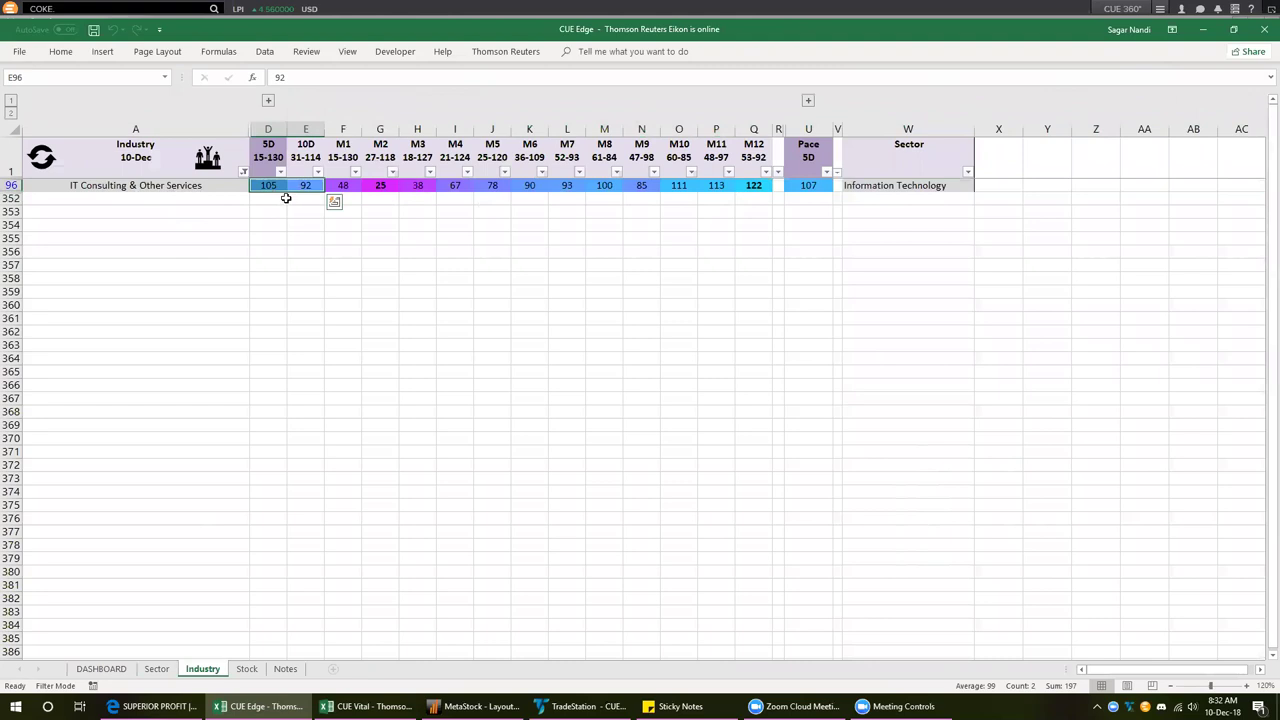
Expand the hidden 1D and 2D rank columns and highlight the industry's 1D to 10D and M1 to M3 ranks
left_click(268, 102)
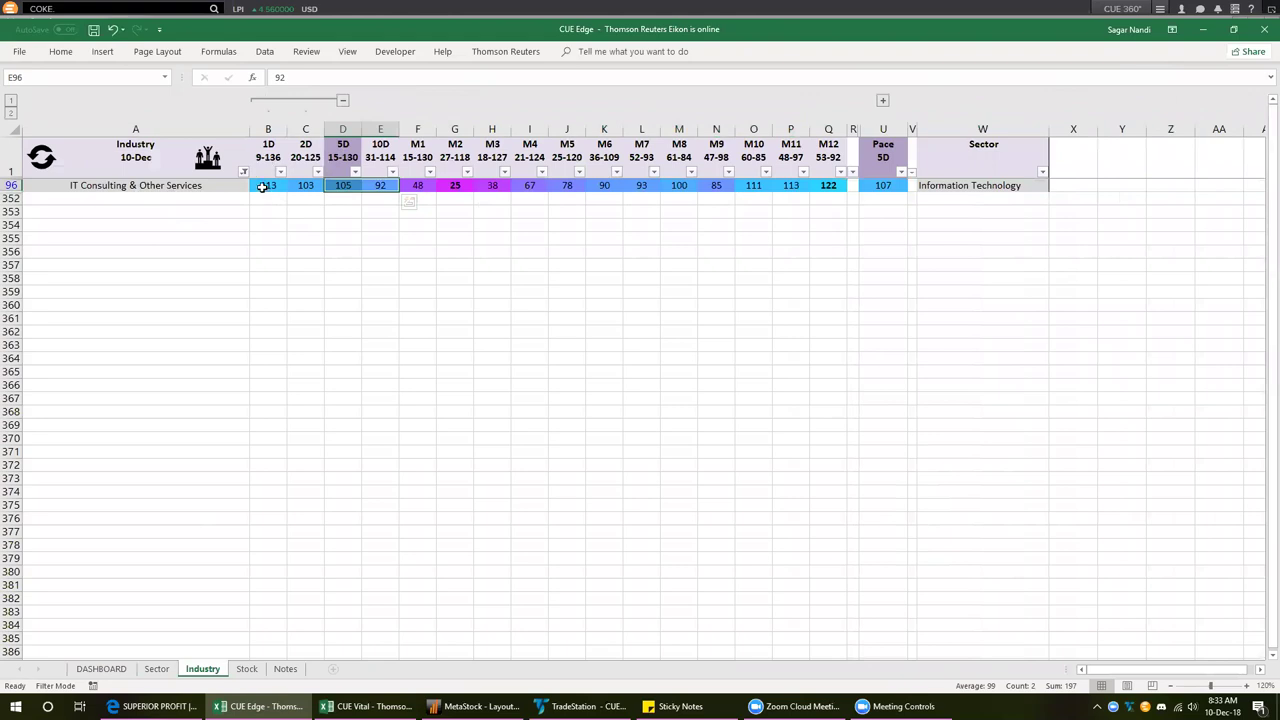
left_click(264, 185)
left_click_drag(264, 185, 368, 185)
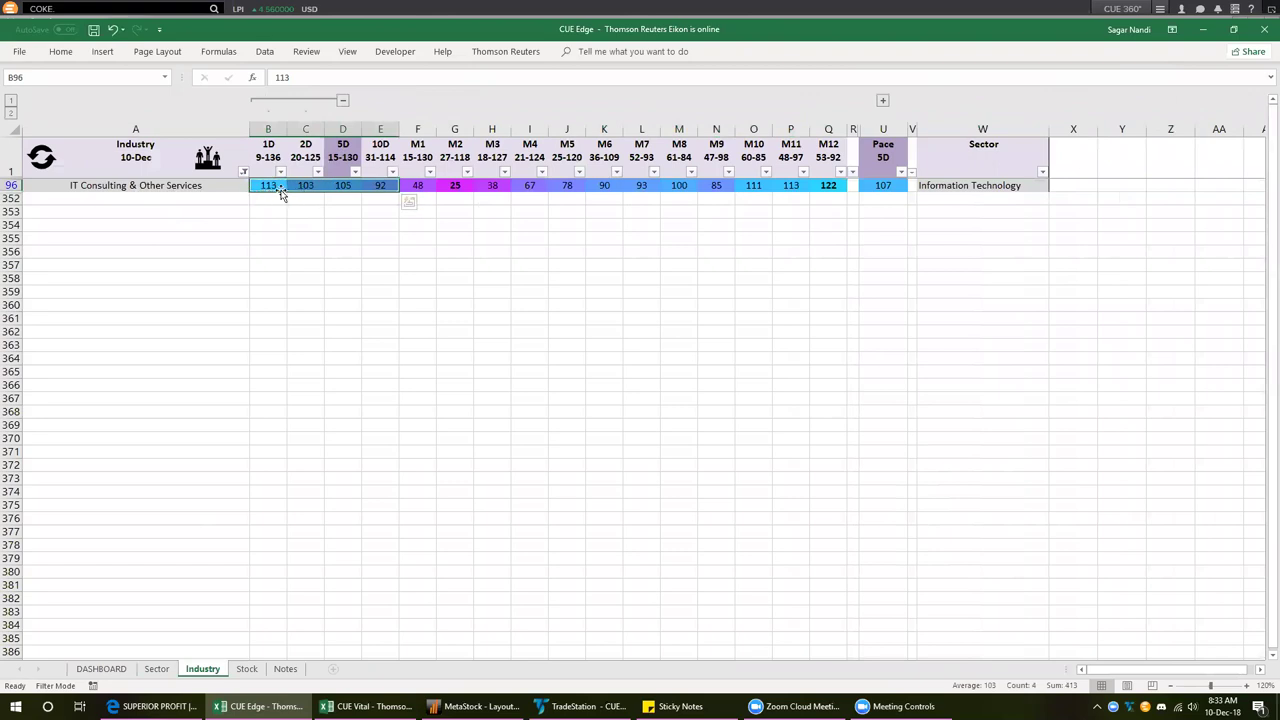
left_click_drag(413, 188, 489, 186)
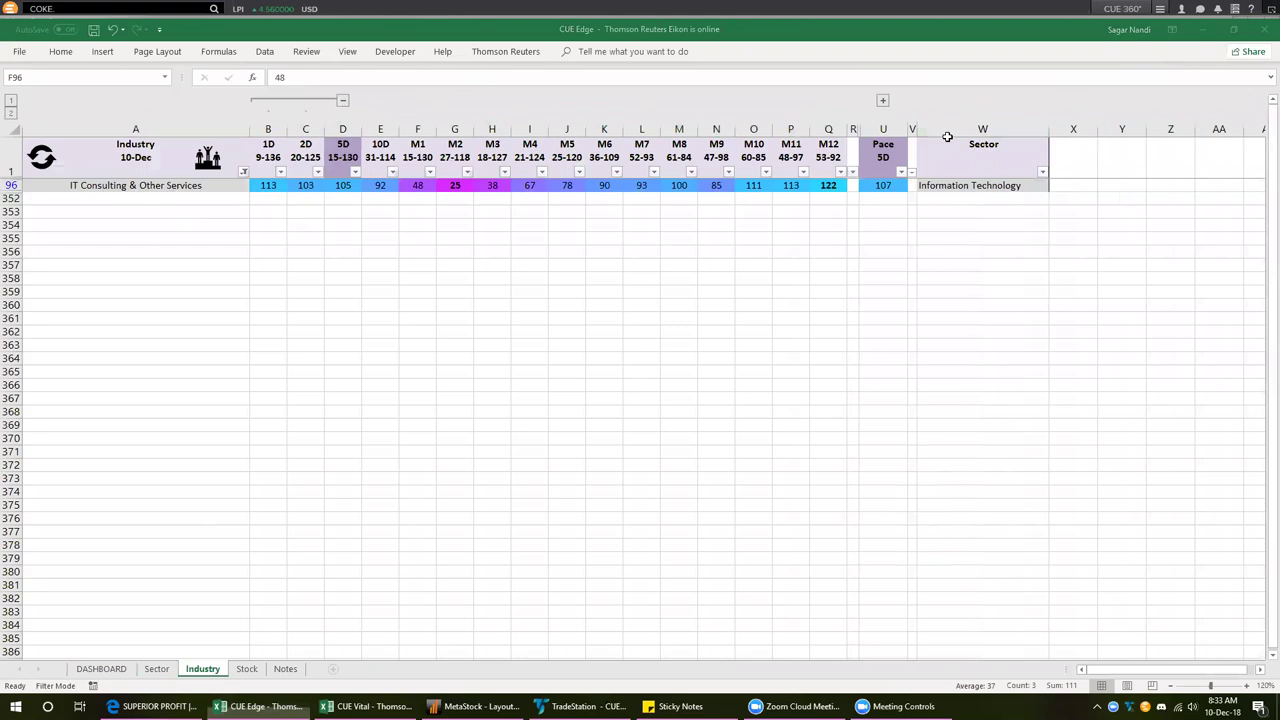
Expand the hidden Pace 1D and Pace 2D columns and compare the industry's M1 and 10D ranks
left_click(883, 101)
left_click(883, 101)
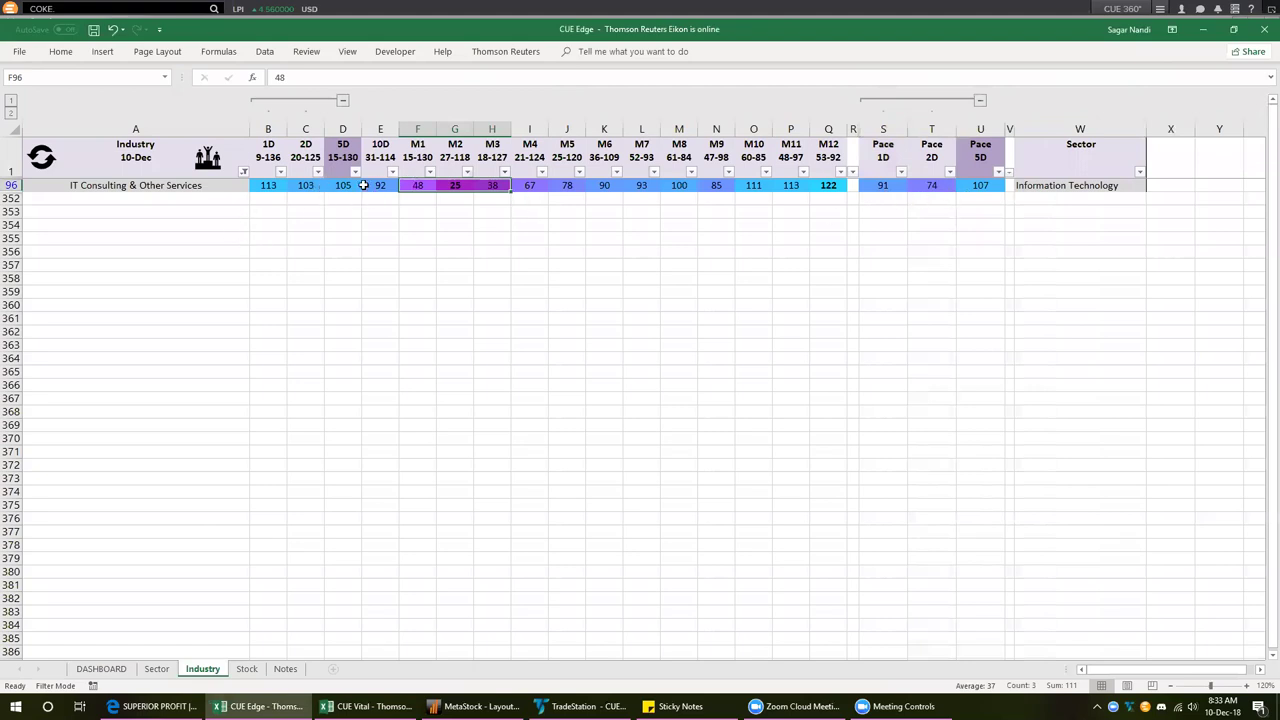
left_click(423, 185)
left_click(377, 186)
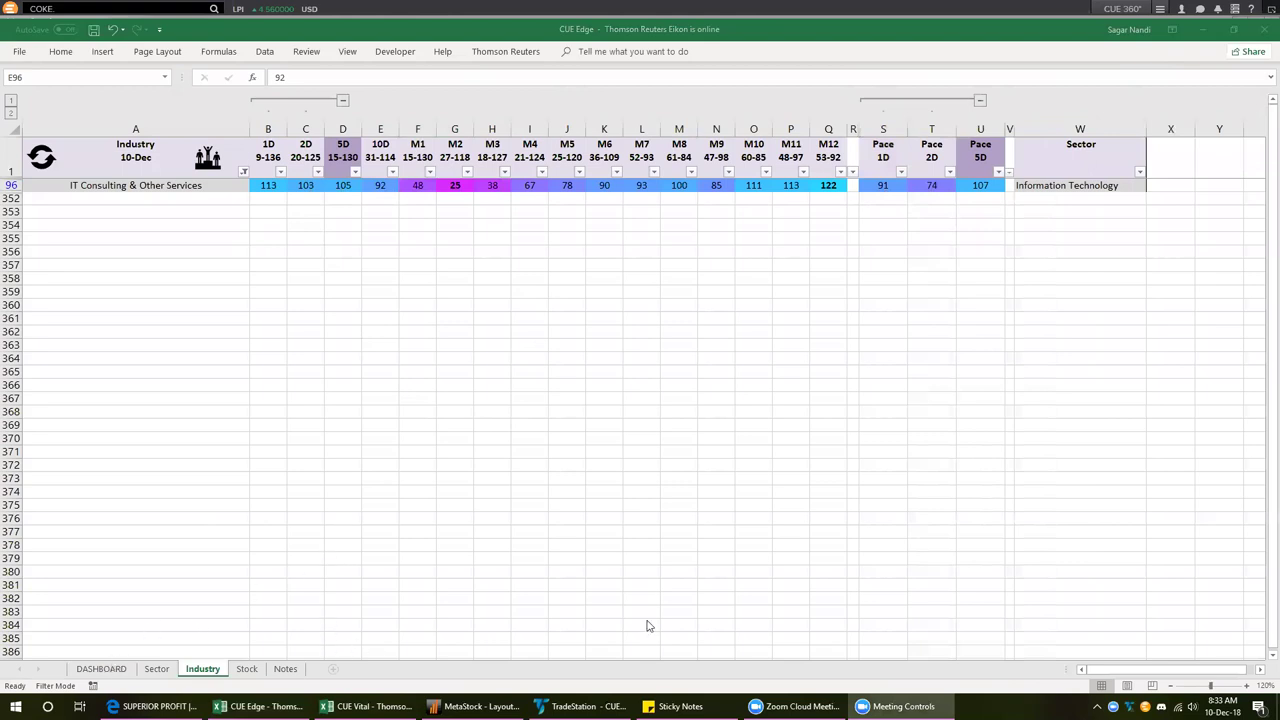
left_click(580, 706)
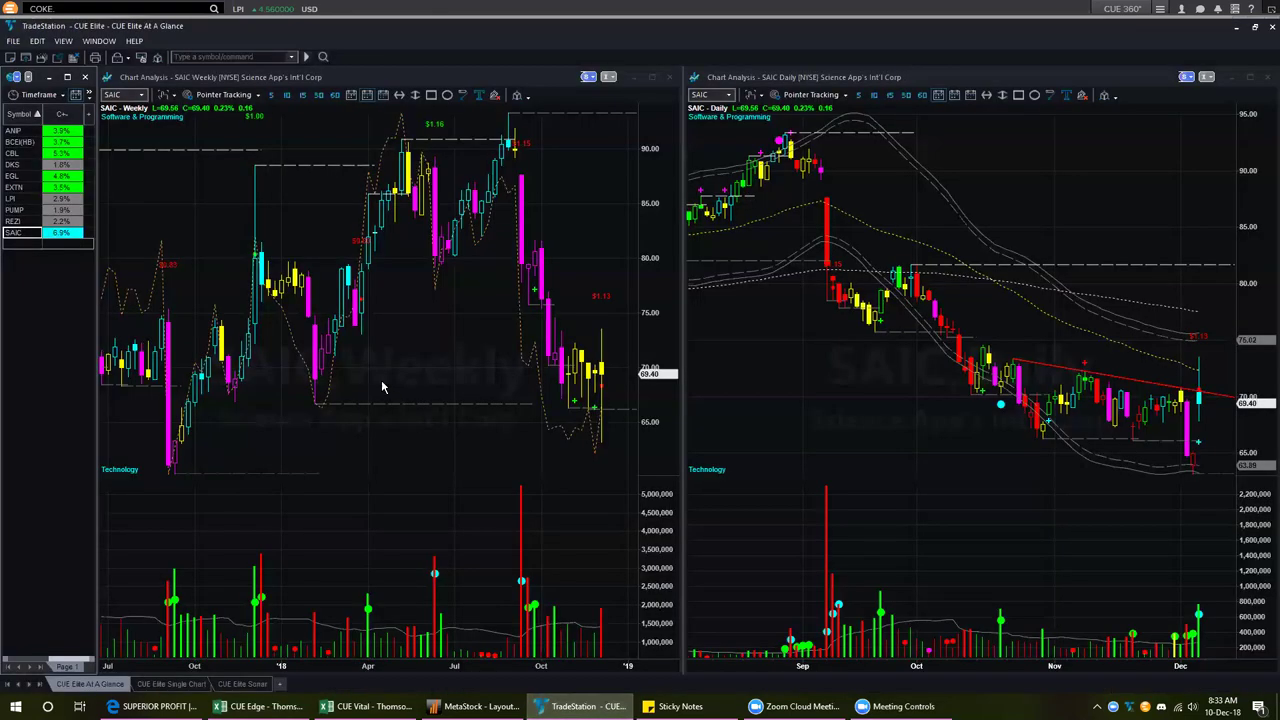
left_click(26, 245)
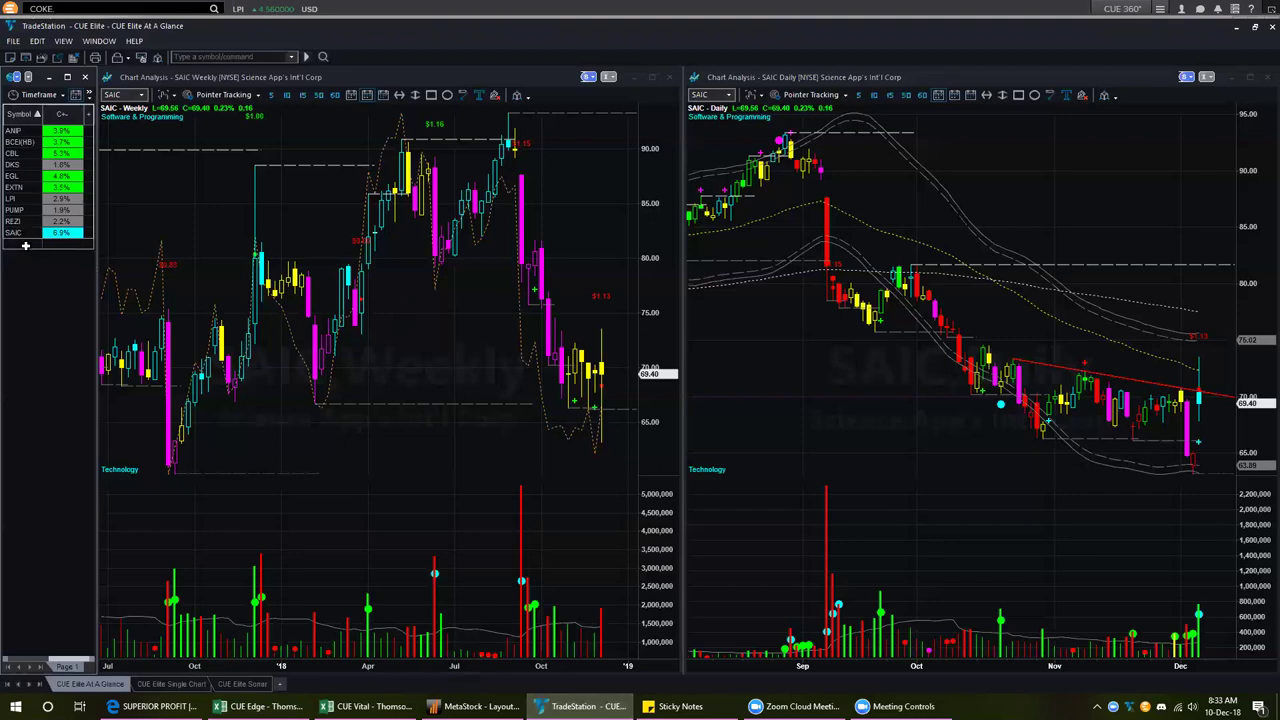
left_click(187, 241)
type("a")
key("Return")
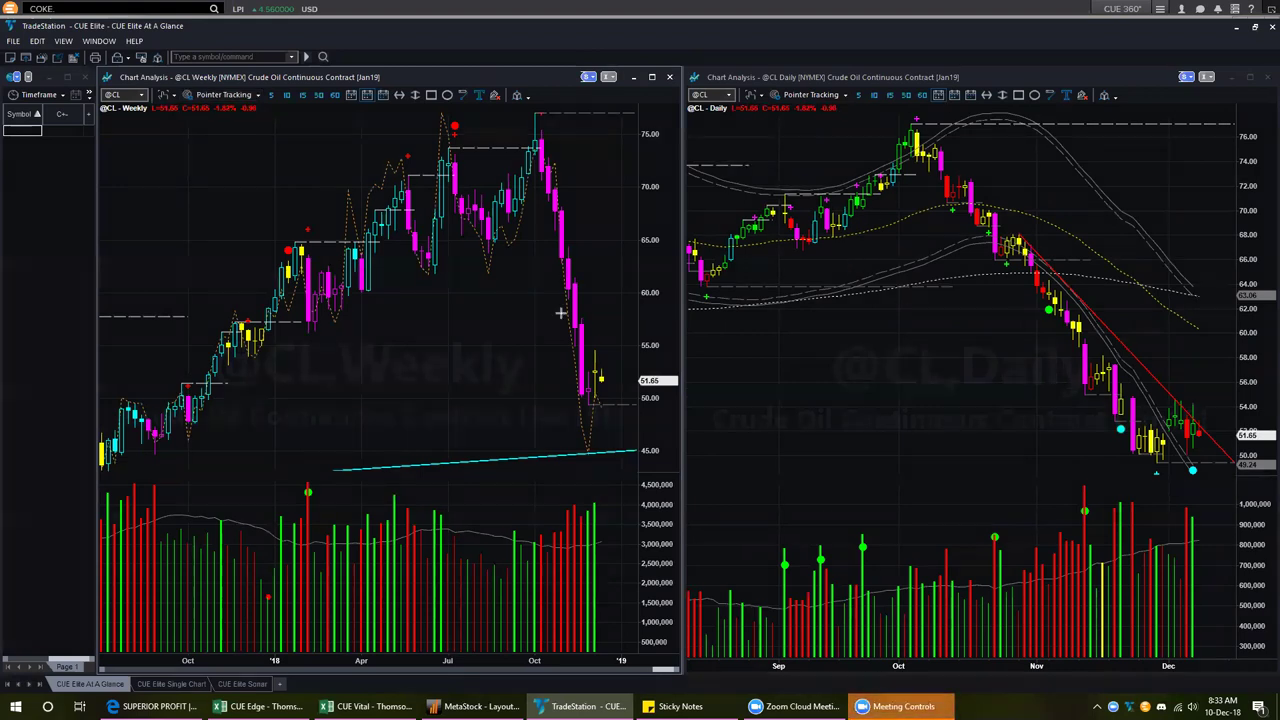
left_click_drag(542, 274, 568, 395)
left_click_drag(613, 314, 596, 344)
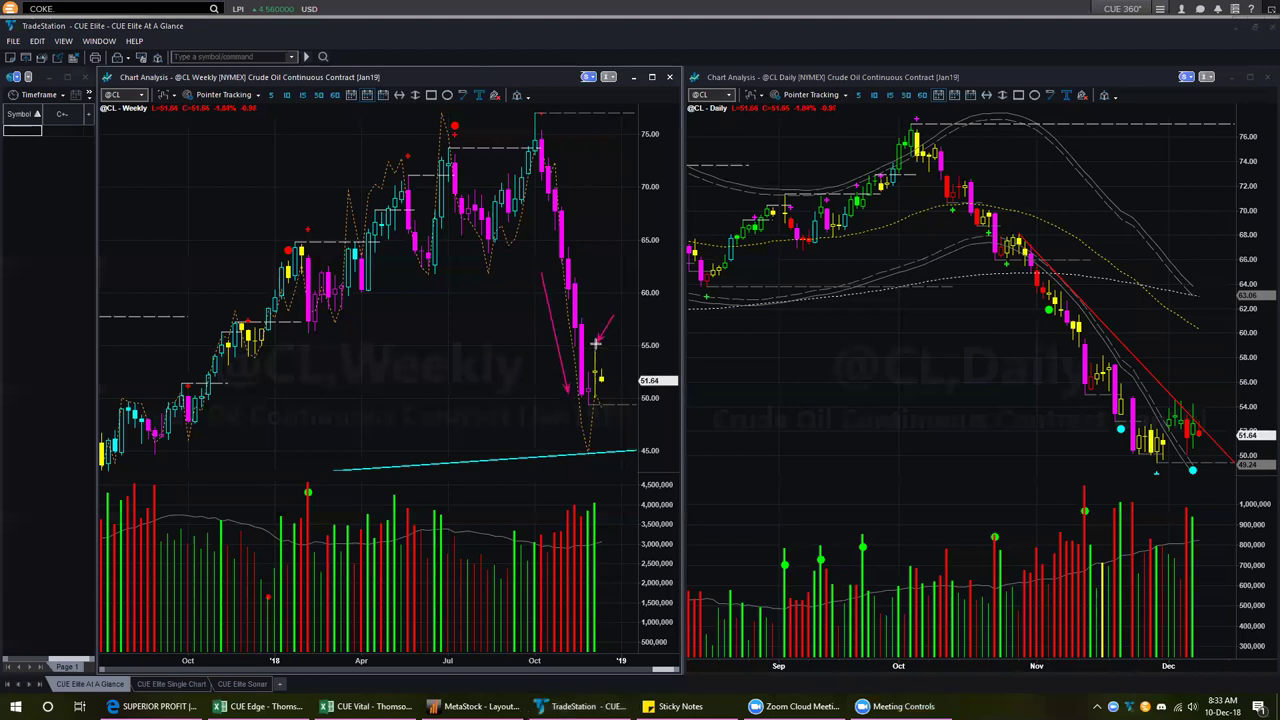
left_click_drag(640, 357, 608, 378)
left_click_drag(1216, 352, 1197, 400)
left_click_drag(1167, 388, 1240, 458)
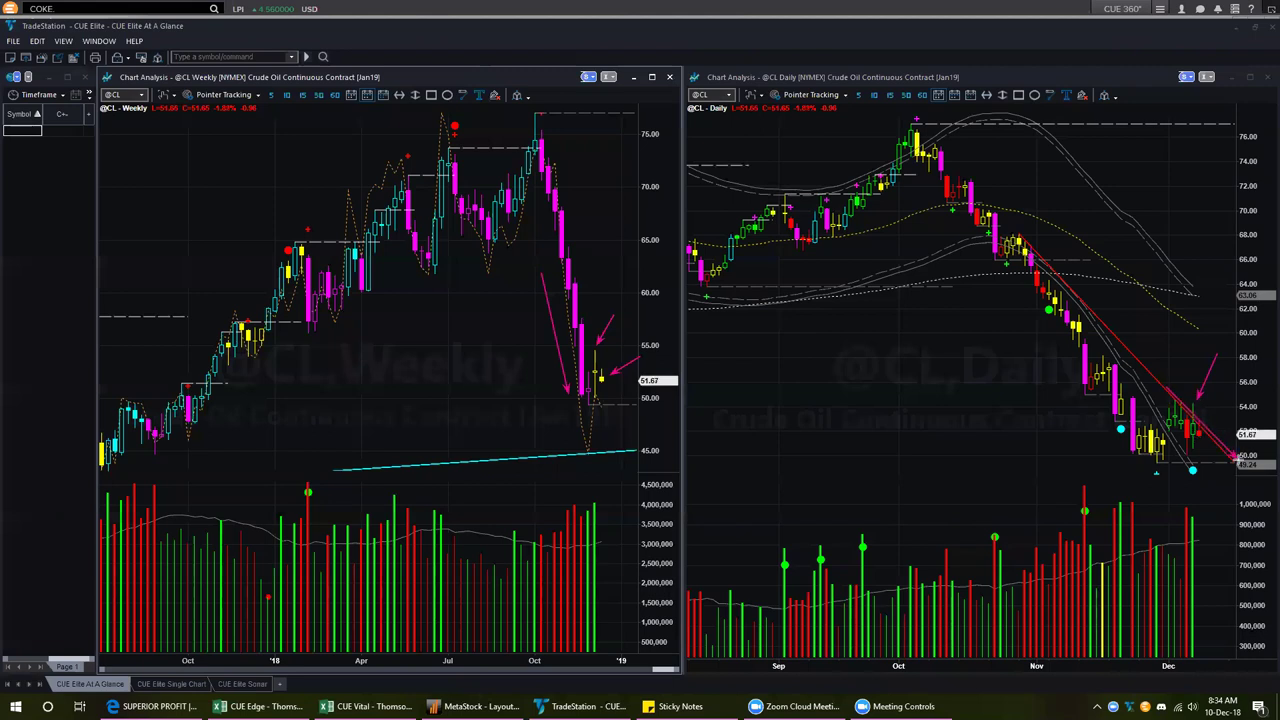
left_click_drag(1227, 400, 1204, 421)
left_click_drag(1228, 394, 1205, 414)
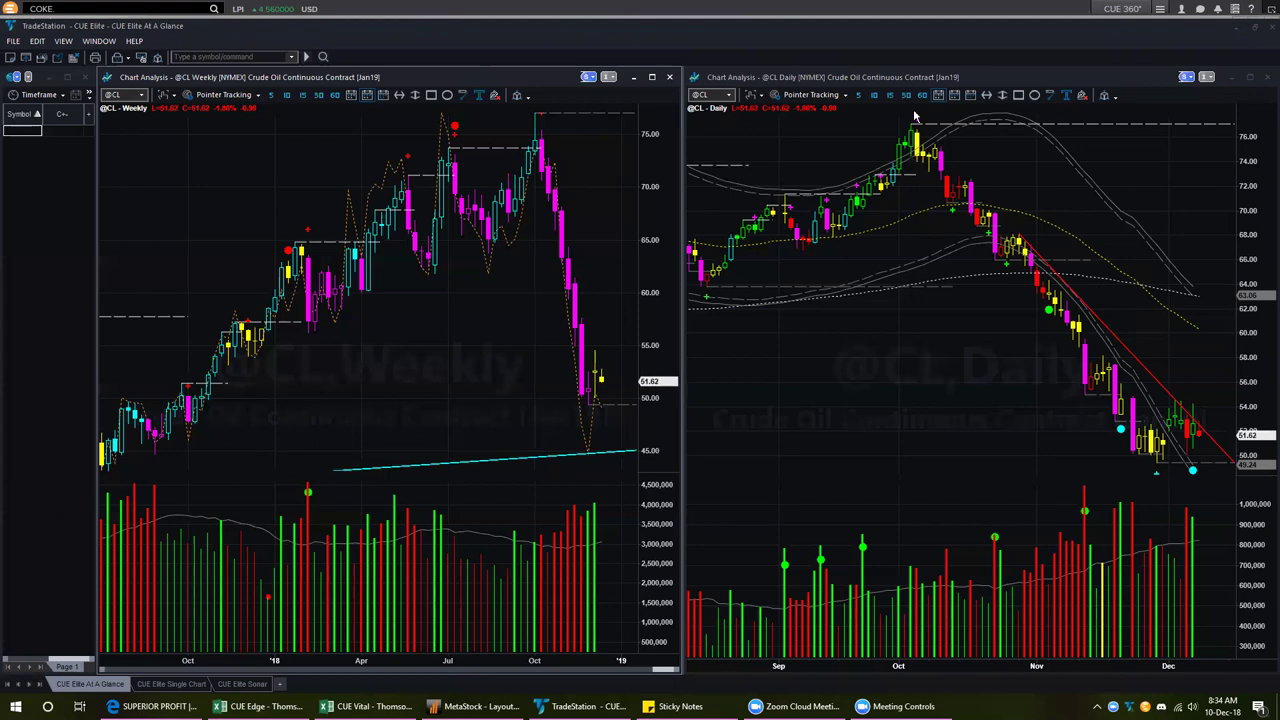
left_click(1150, 422)
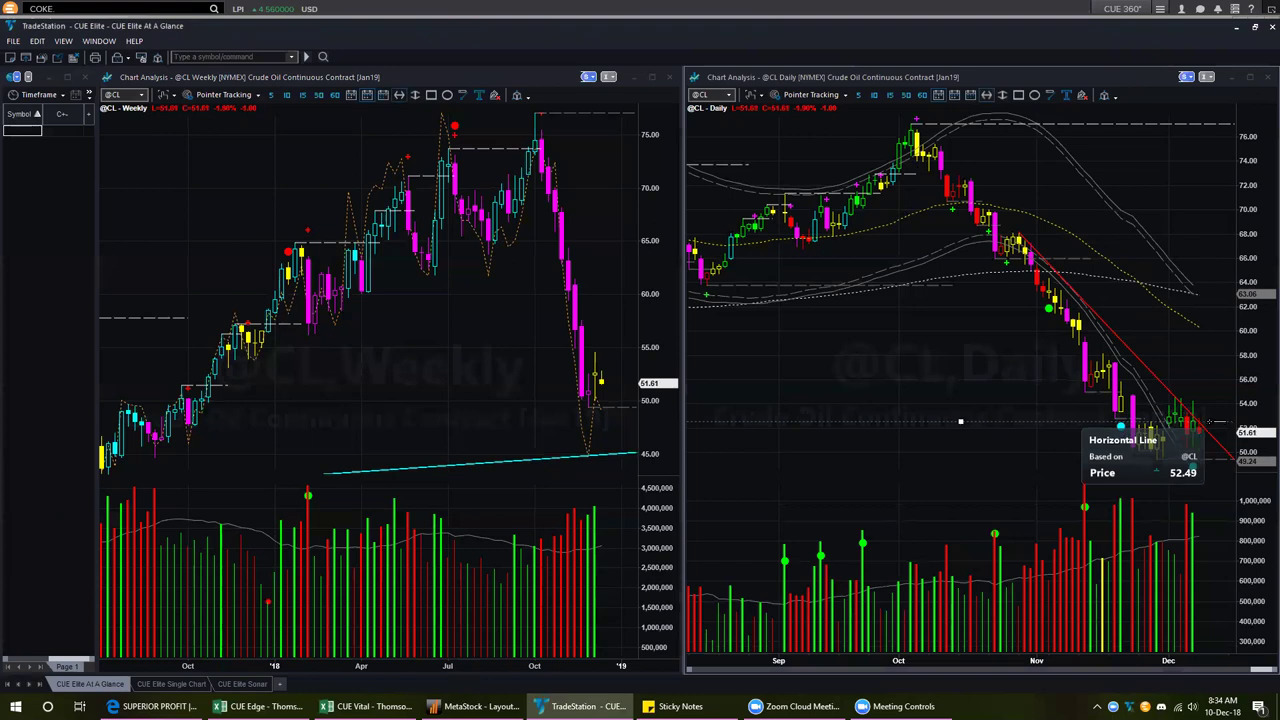
left_click(1205, 422)
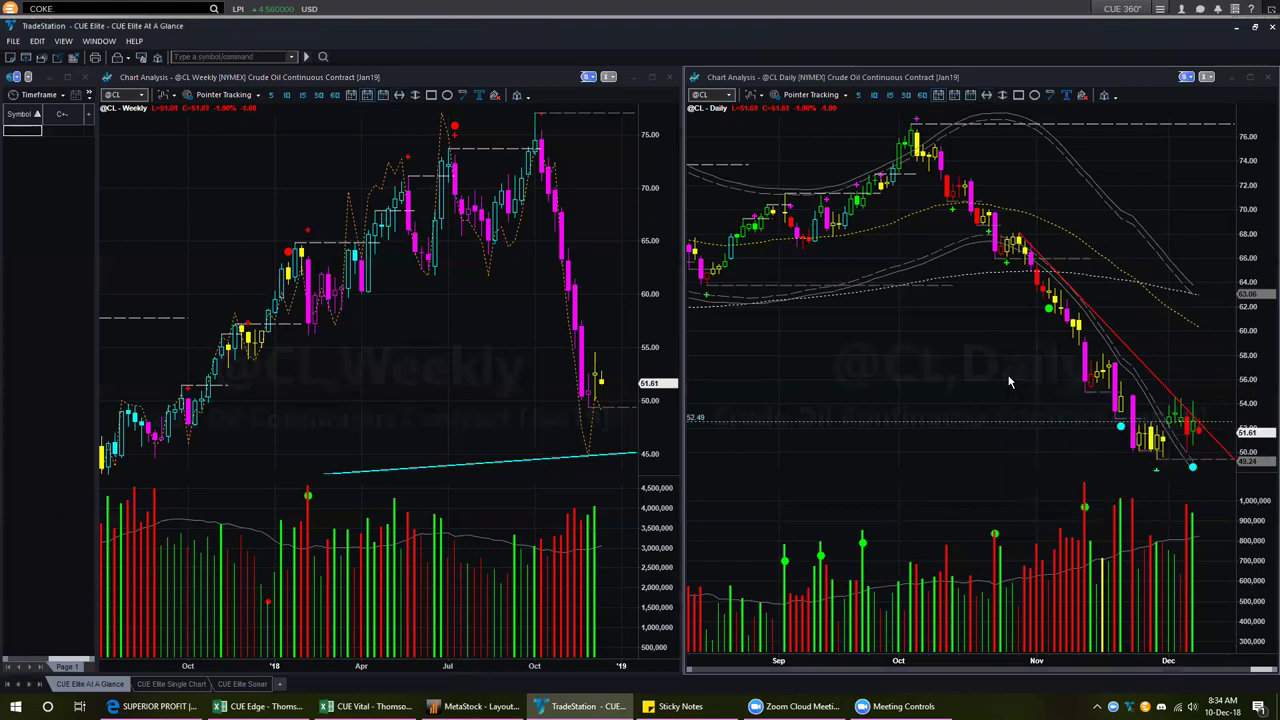
key("5")
key("Return")
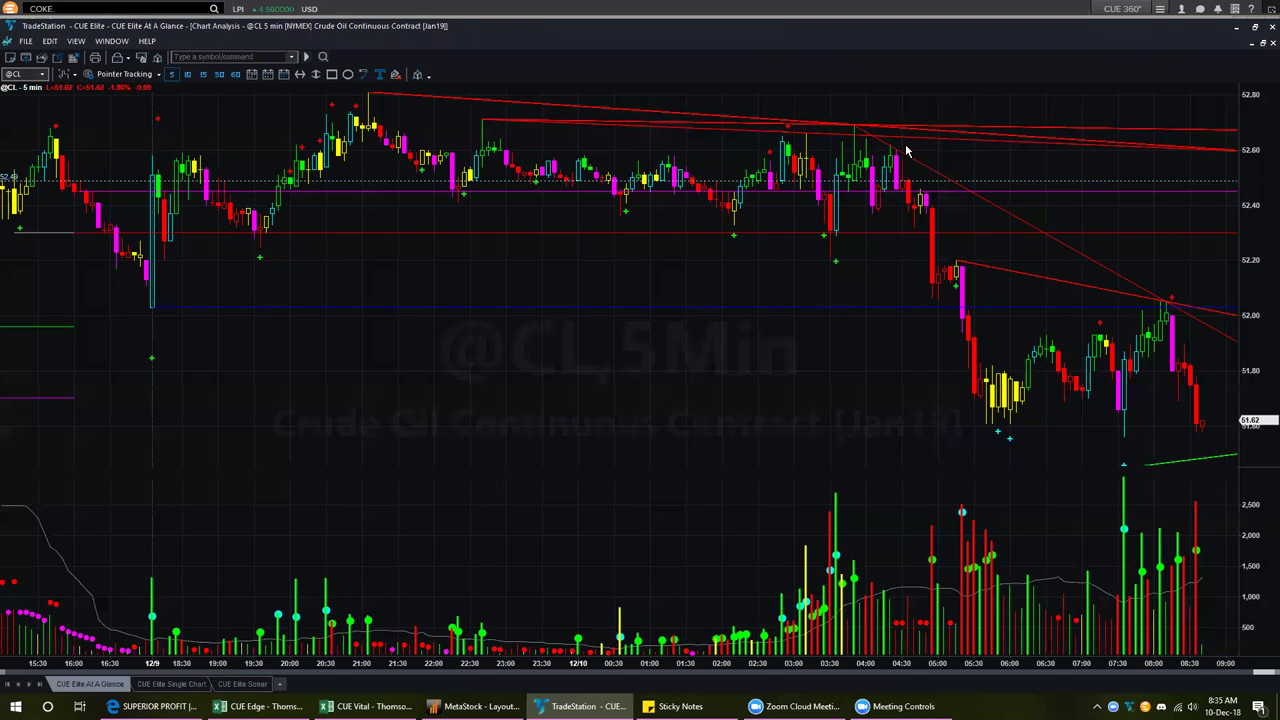
left_click_drag(905, 147, 330, 143)
left_click_drag(255, 241, 868, 237)
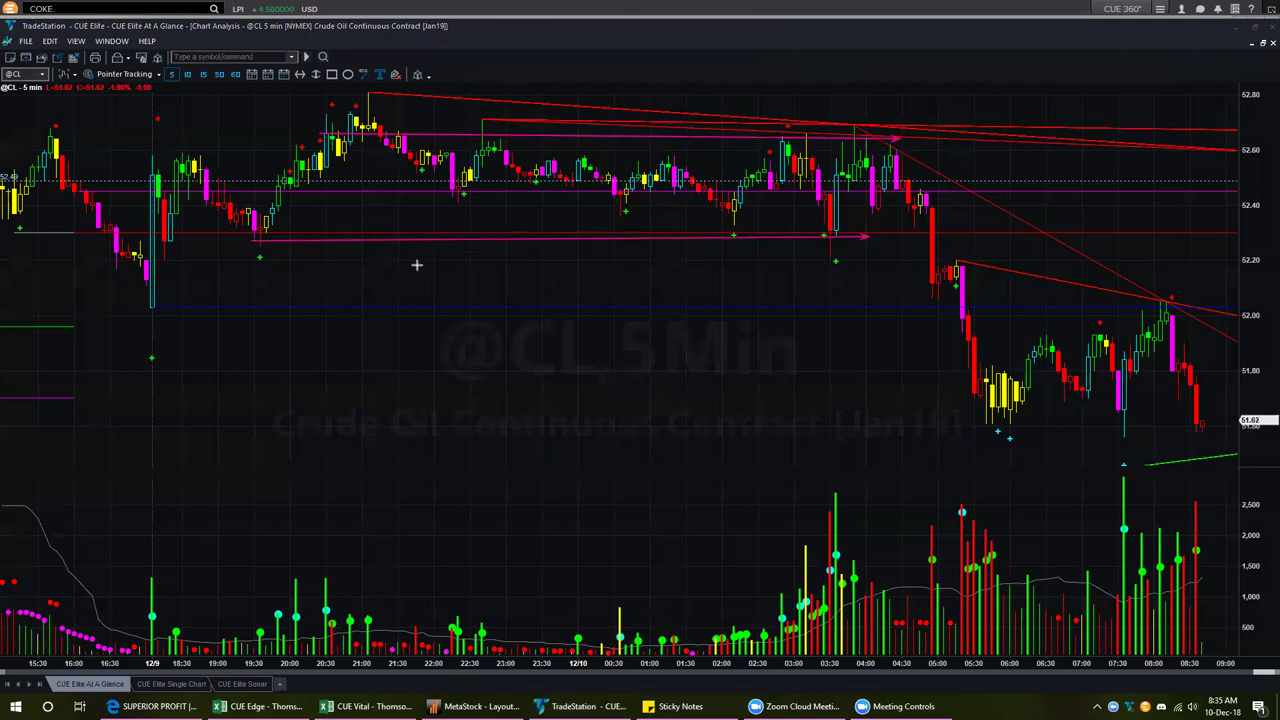
mouse_move(118, 131)
left_mouse_down()
mouse_move(75, 188)
mouse_move(296, 192)
left_mouse_up()
left_click_drag(159, 230, 940, 221)
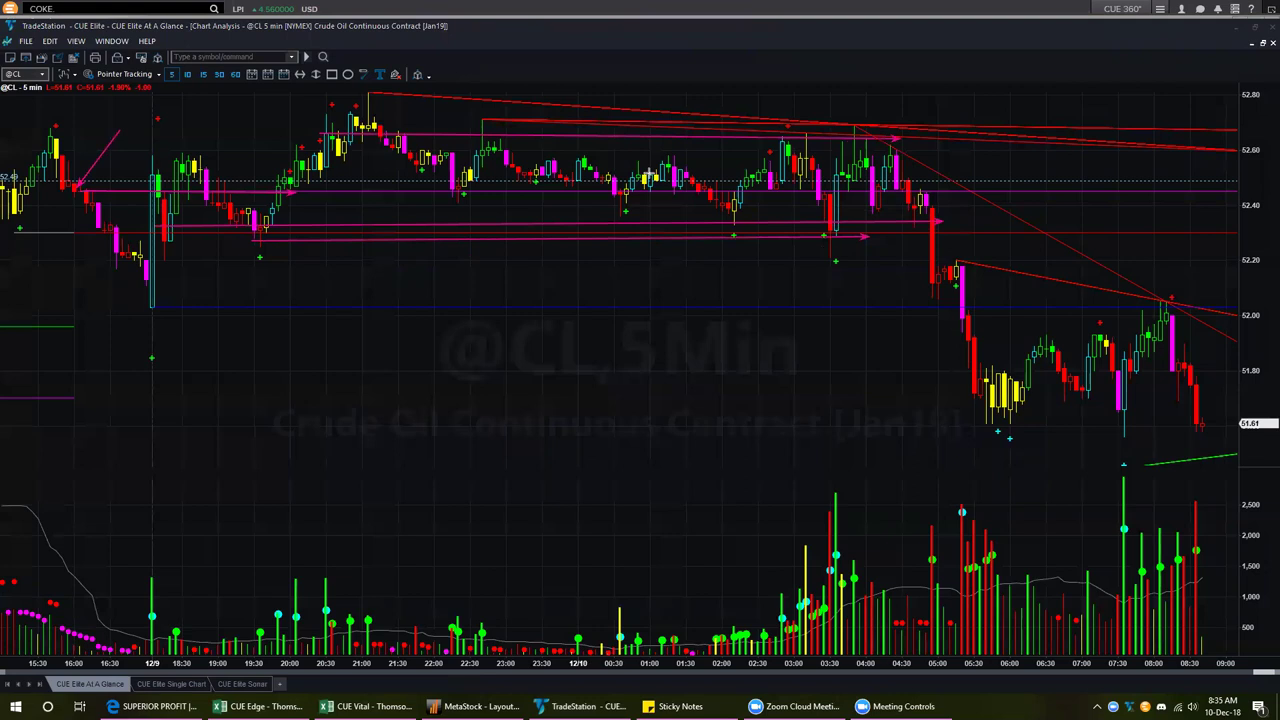
left_click_drag(1029, 156, 940, 228)
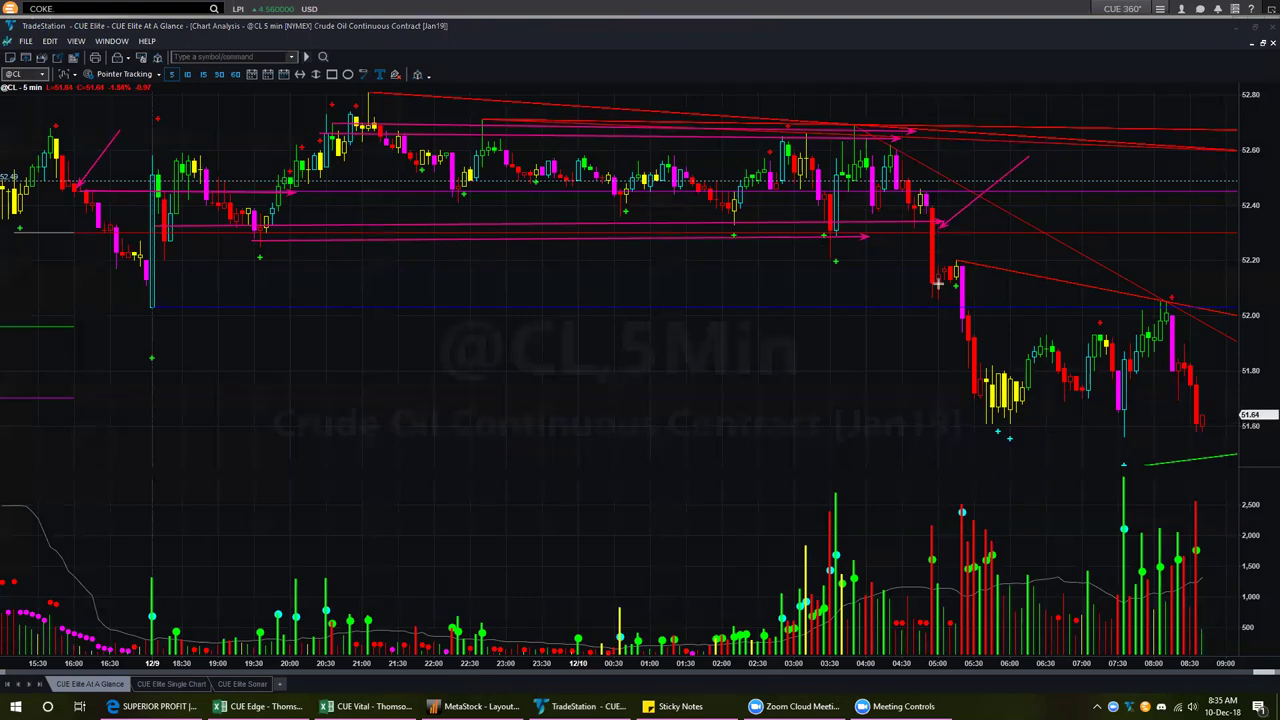
left_click_drag(931, 283, 893, 282)
left_click_drag(993, 240, 968, 274)
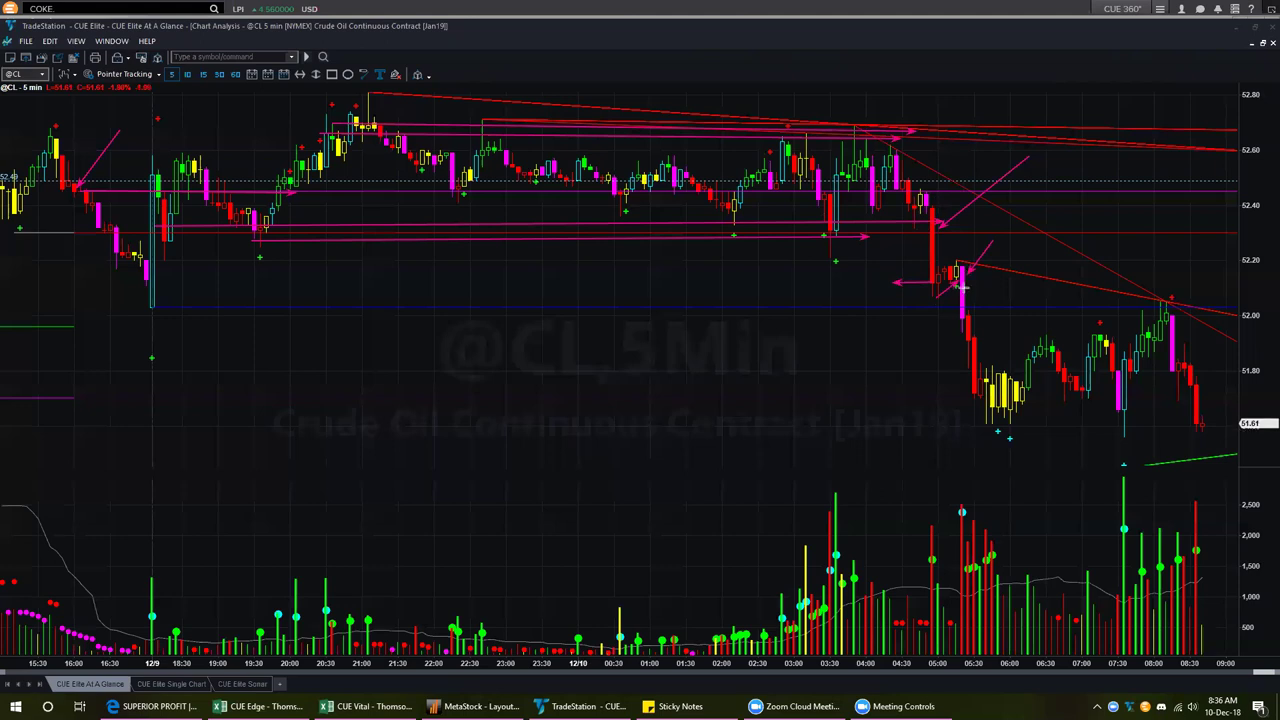
left_click_drag(1005, 253, 961, 287)
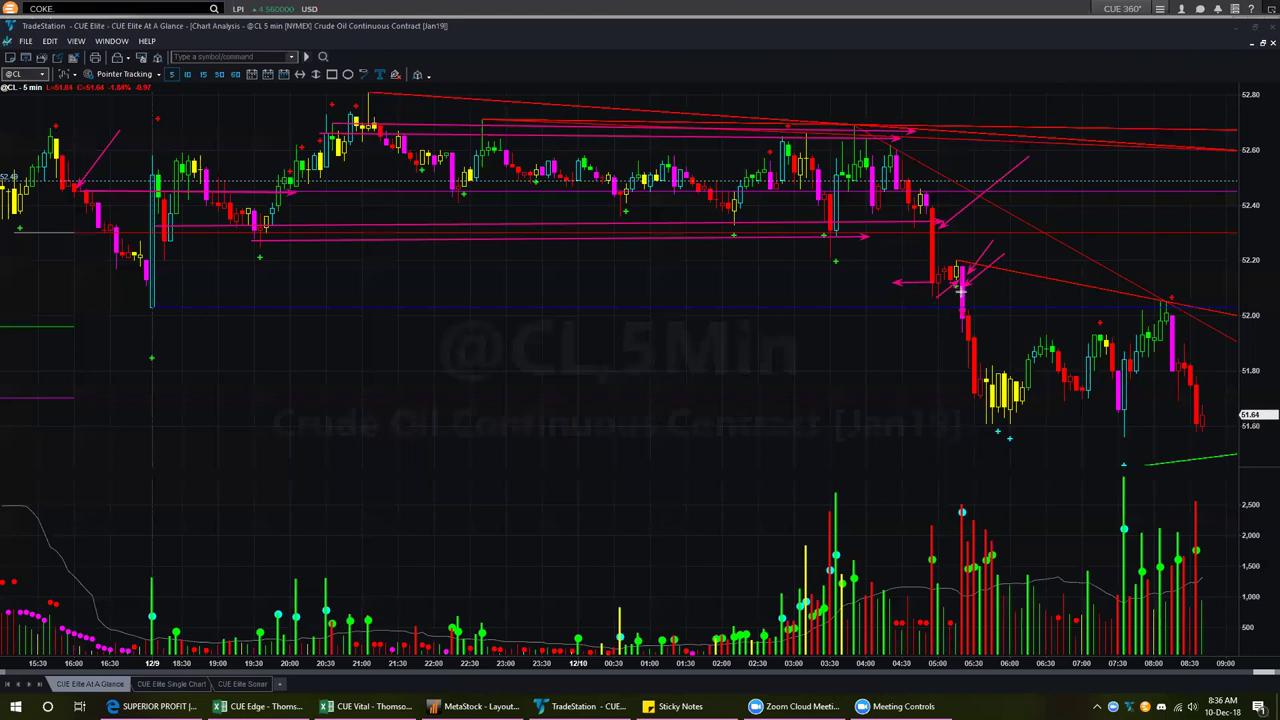
left_click_drag(960, 289, 998, 290)
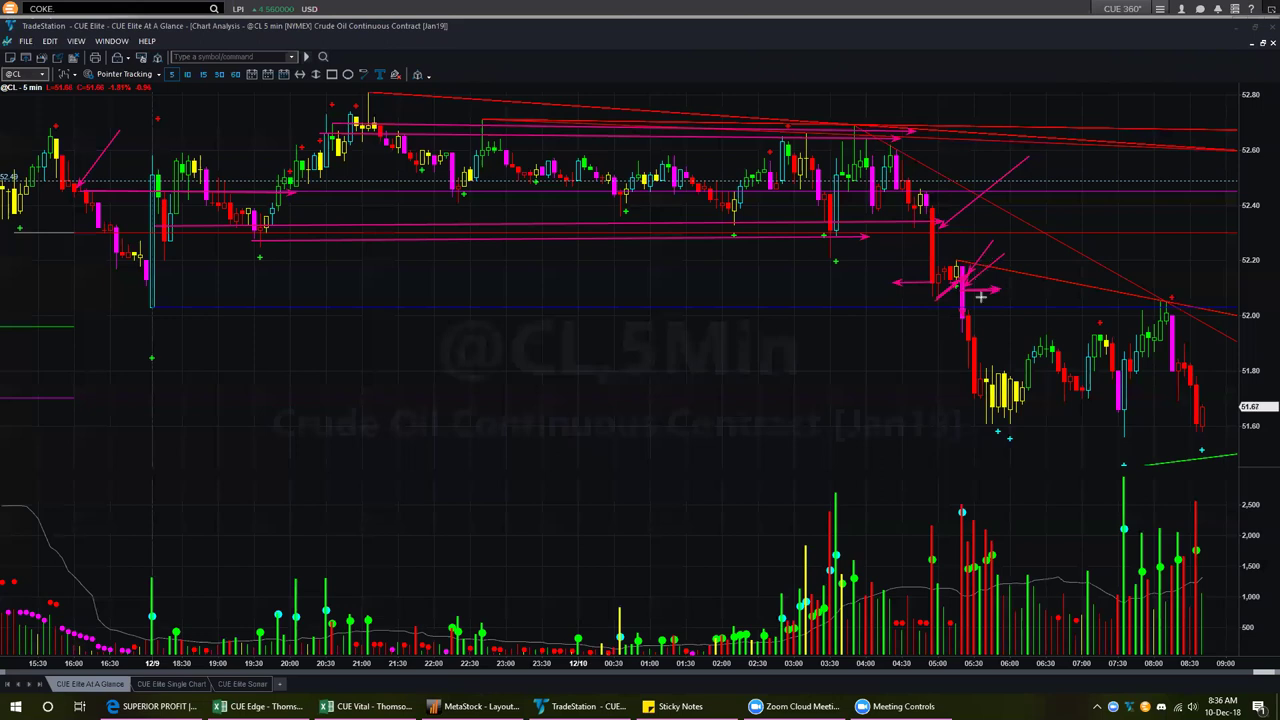
left_click_drag(960, 318, 1023, 317)
left_click_drag(935, 342, 995, 429)
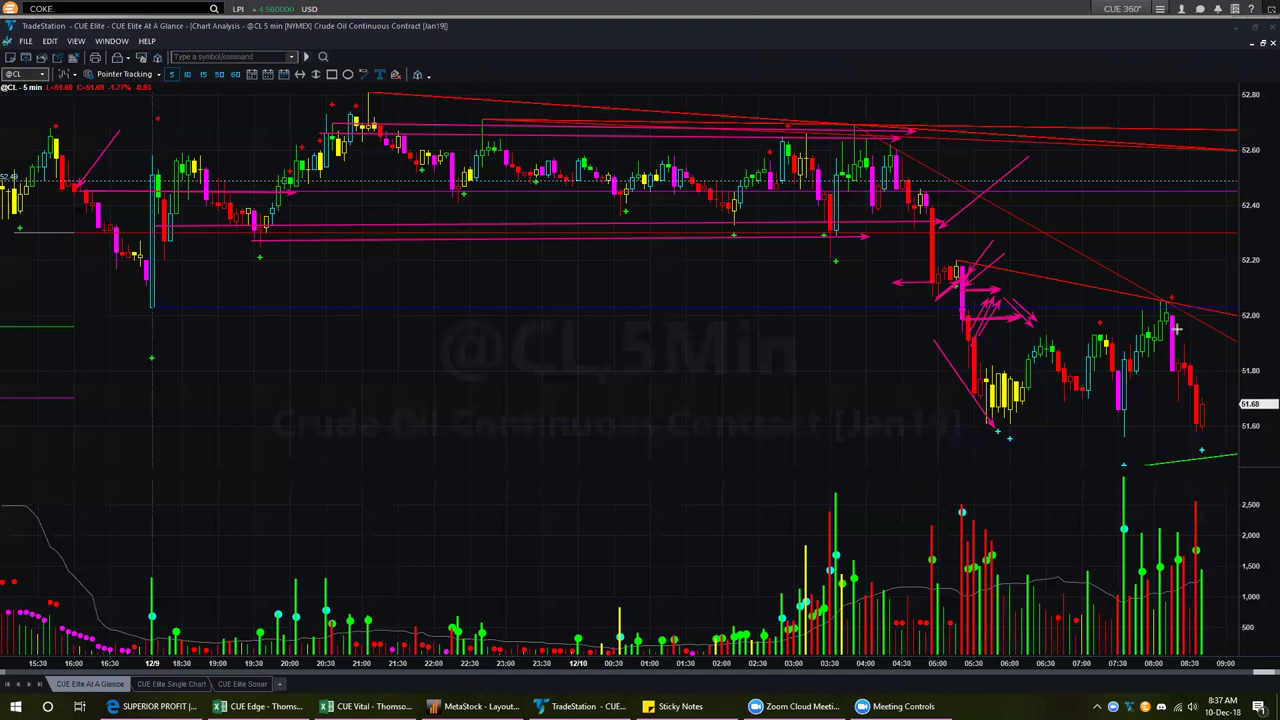
left_click_drag(976, 313, 1210, 312)
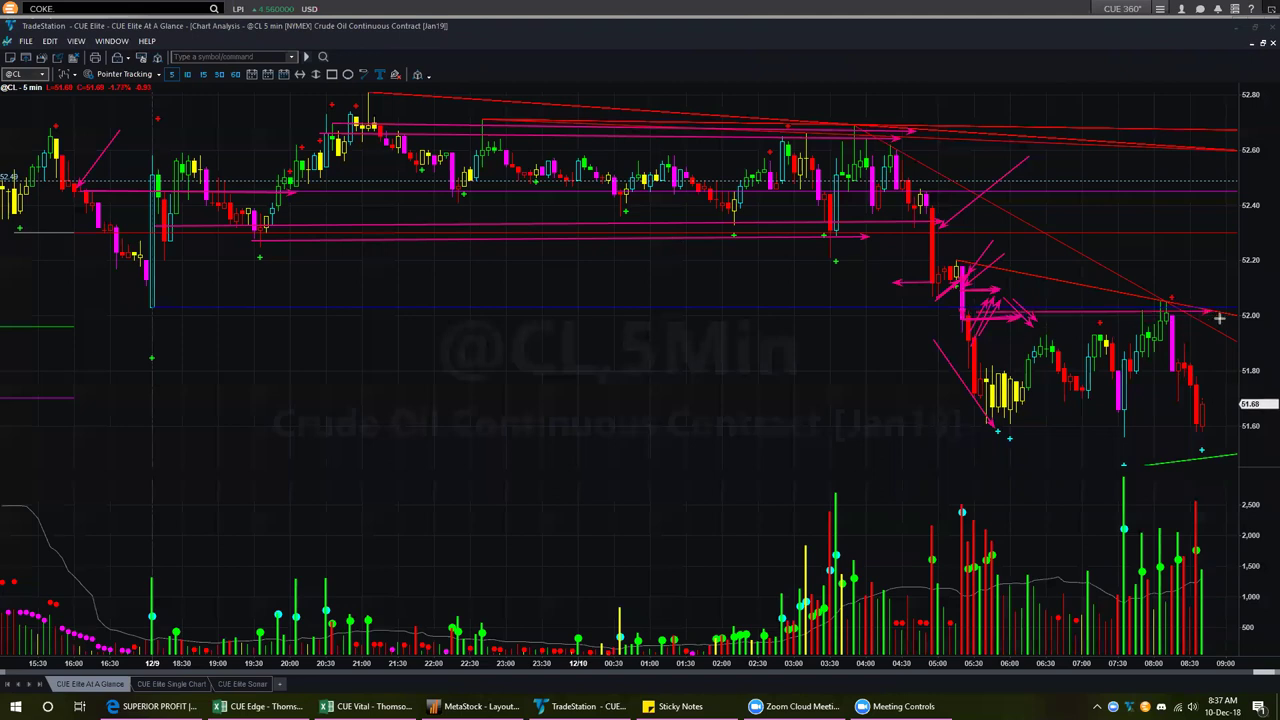
left_click_drag(988, 417, 1220, 415)
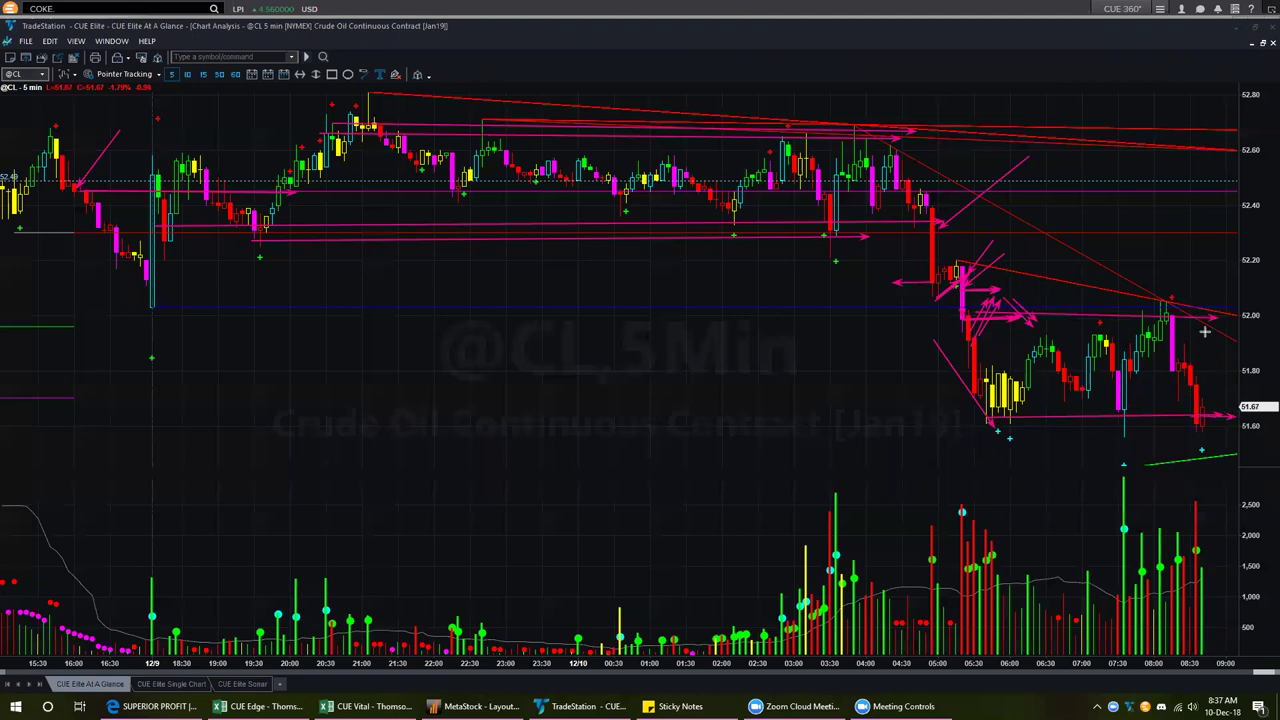
left_click_drag(1211, 347, 1229, 316)
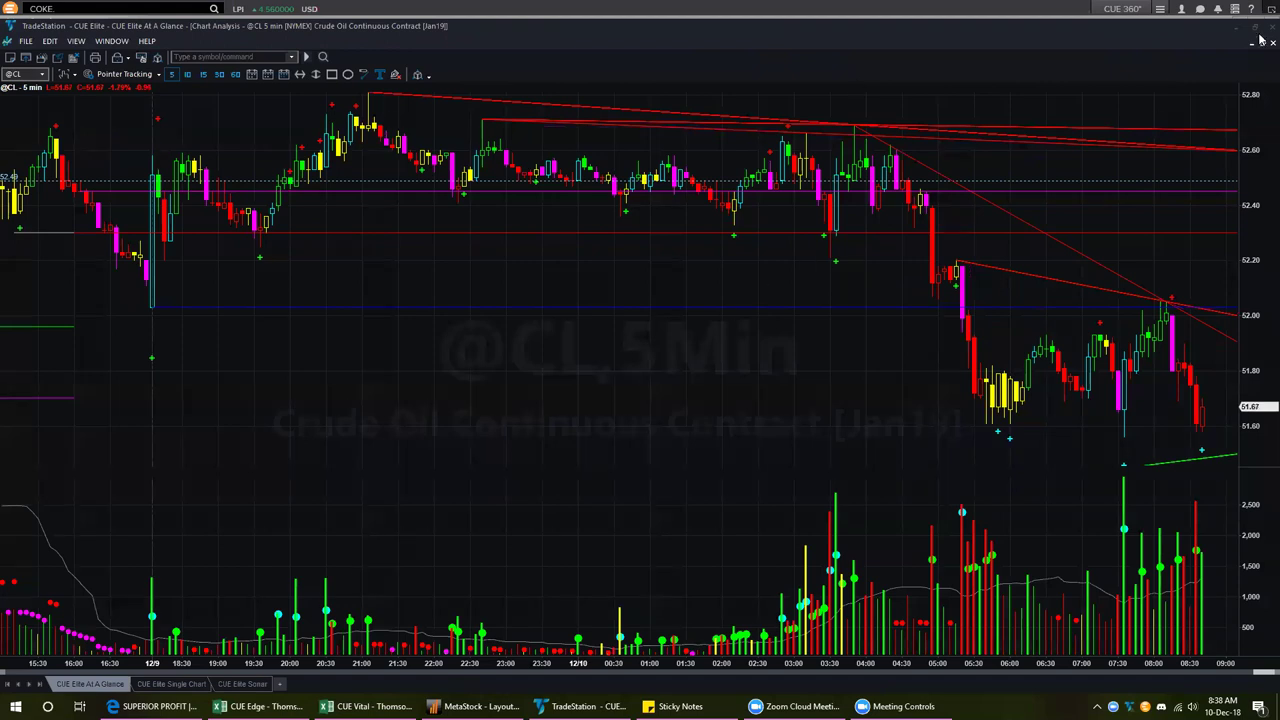
left_click(1231, 75)
left_click(1262, 43)
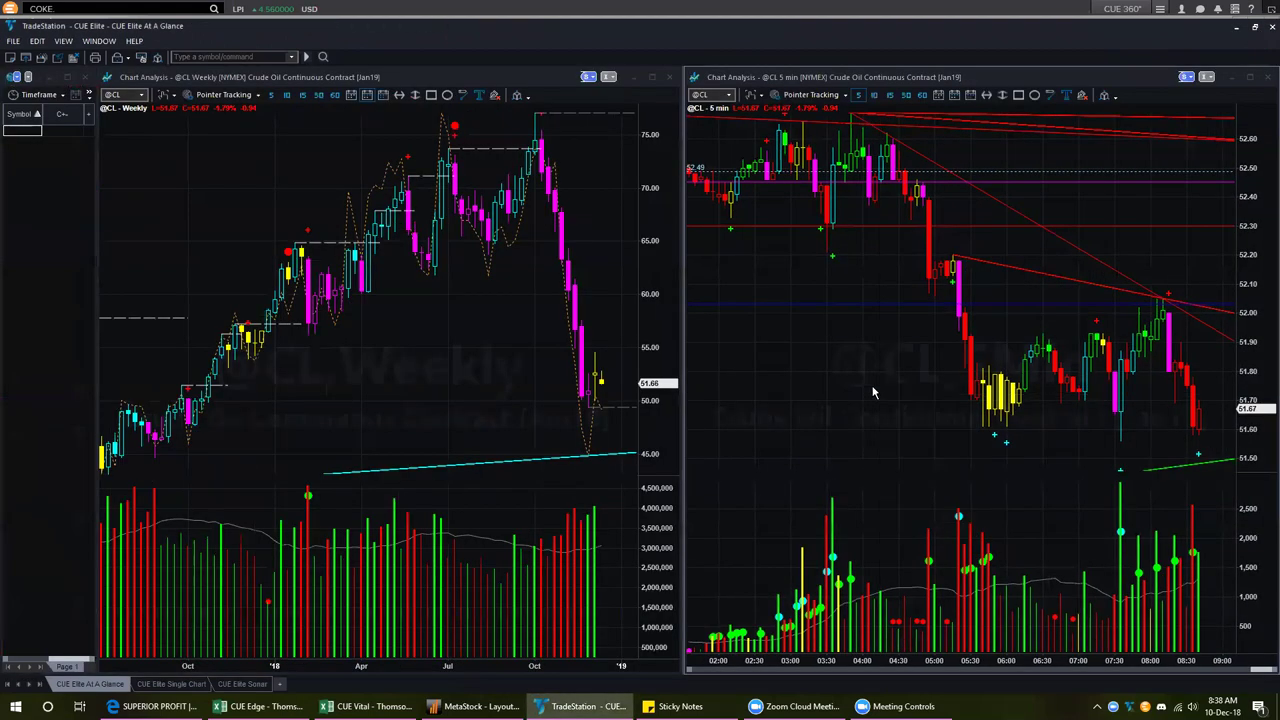
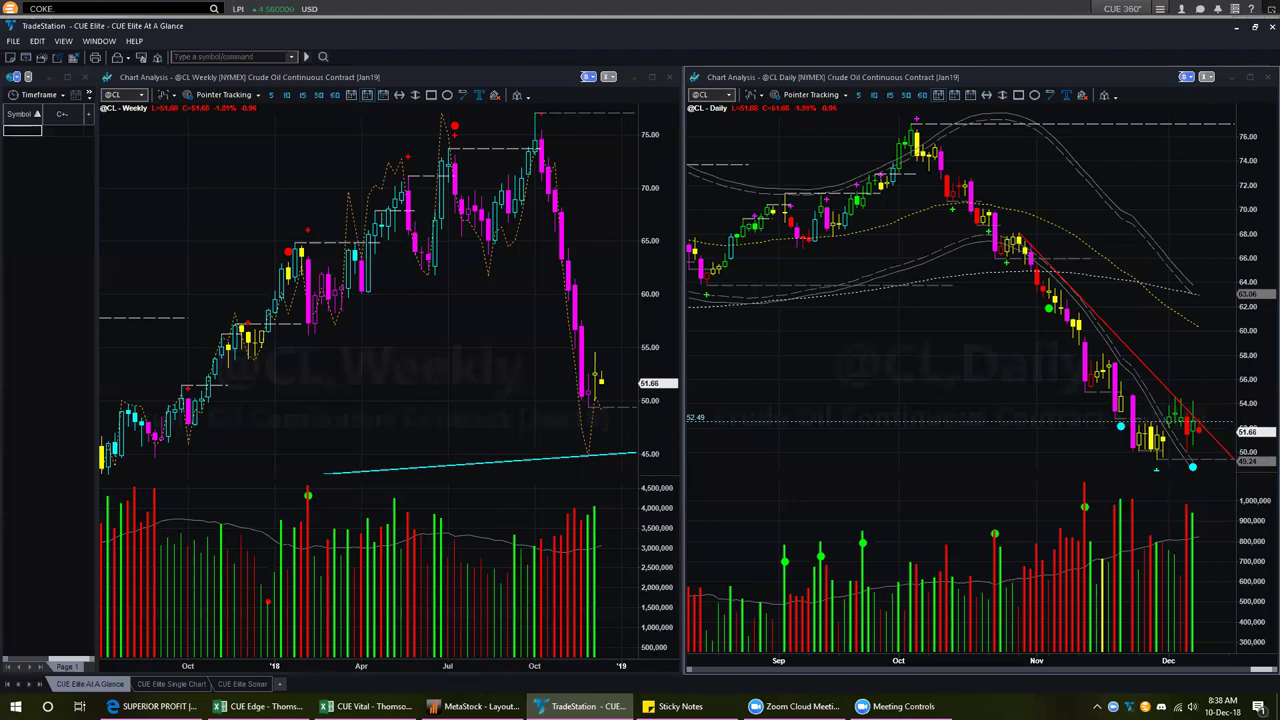
Switch to the CUE Edge dashboard and select the % Change values of the Worst Performing Growth Stocks, rows 120 to 129
left_click(300, 706)
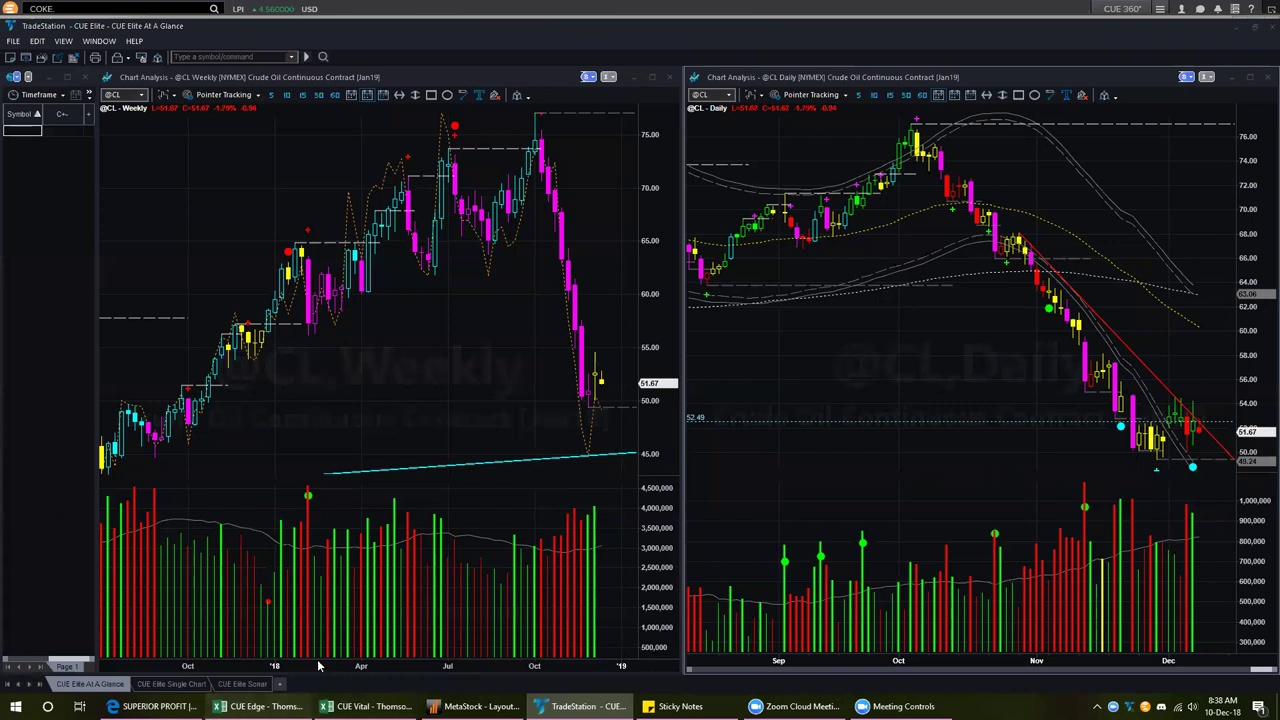
left_click(101, 669)
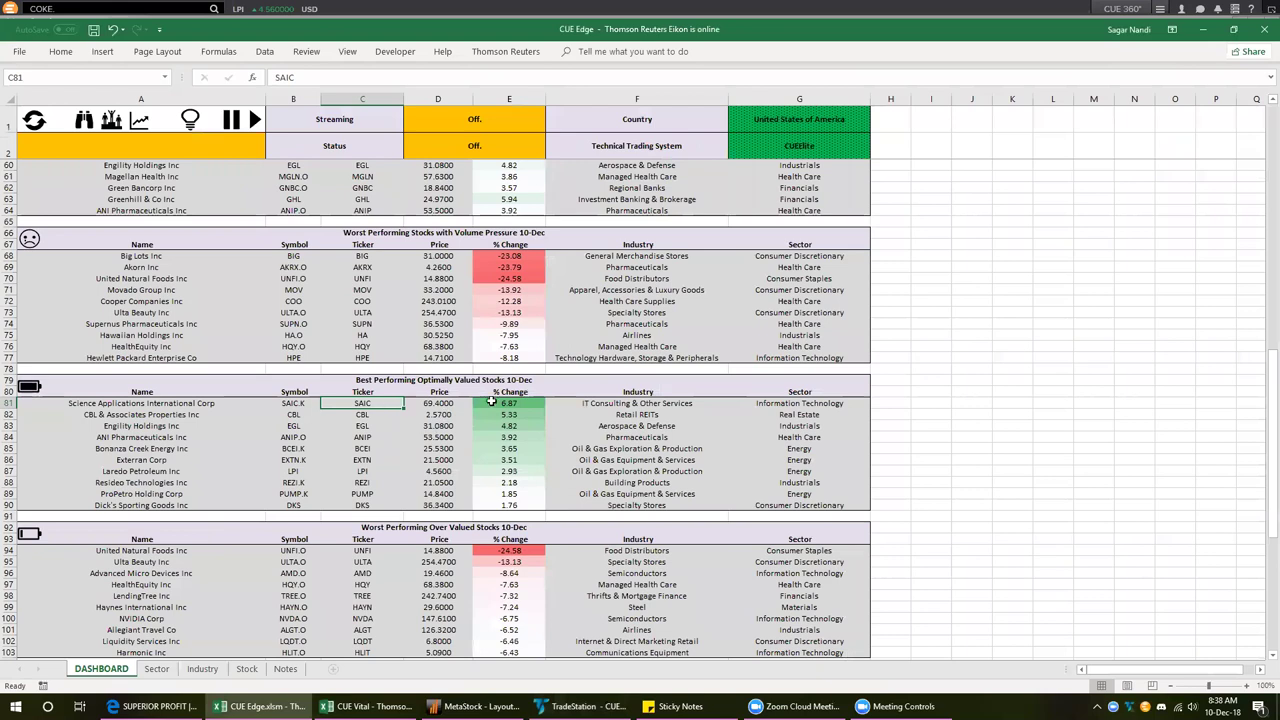
scroll(498, 403, "down", 12)
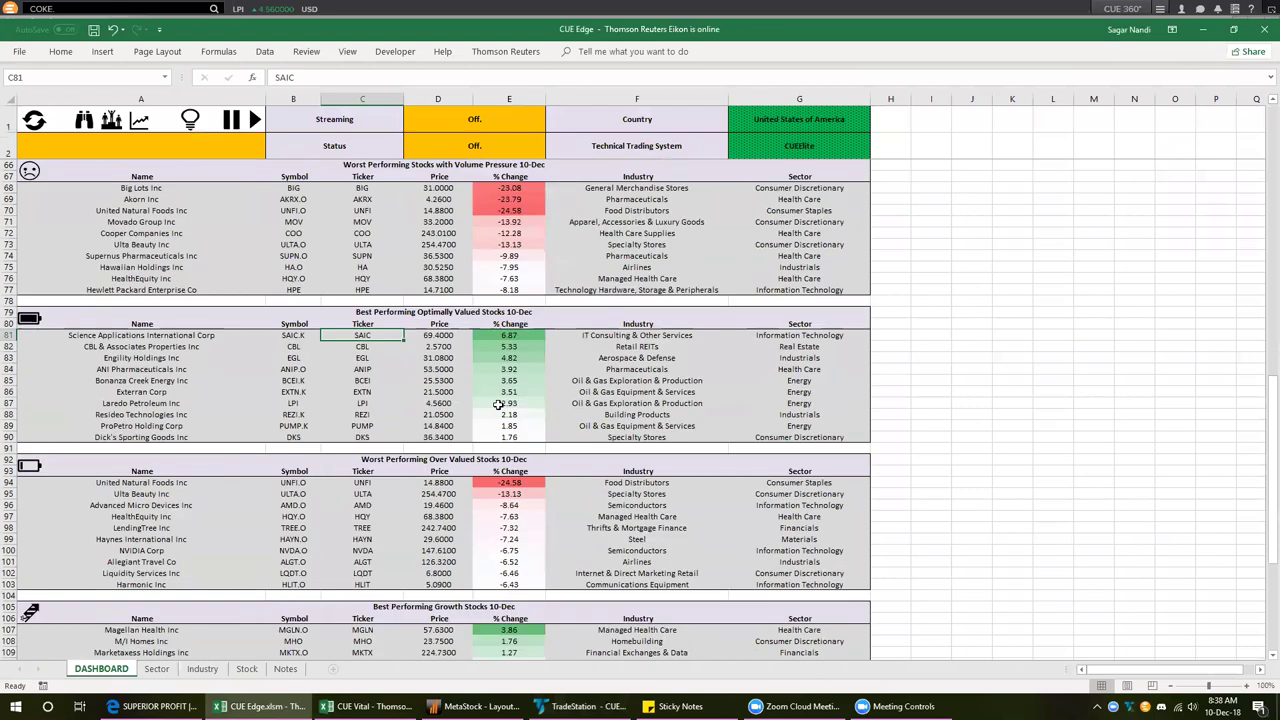
scroll(498, 403, "down", 1)
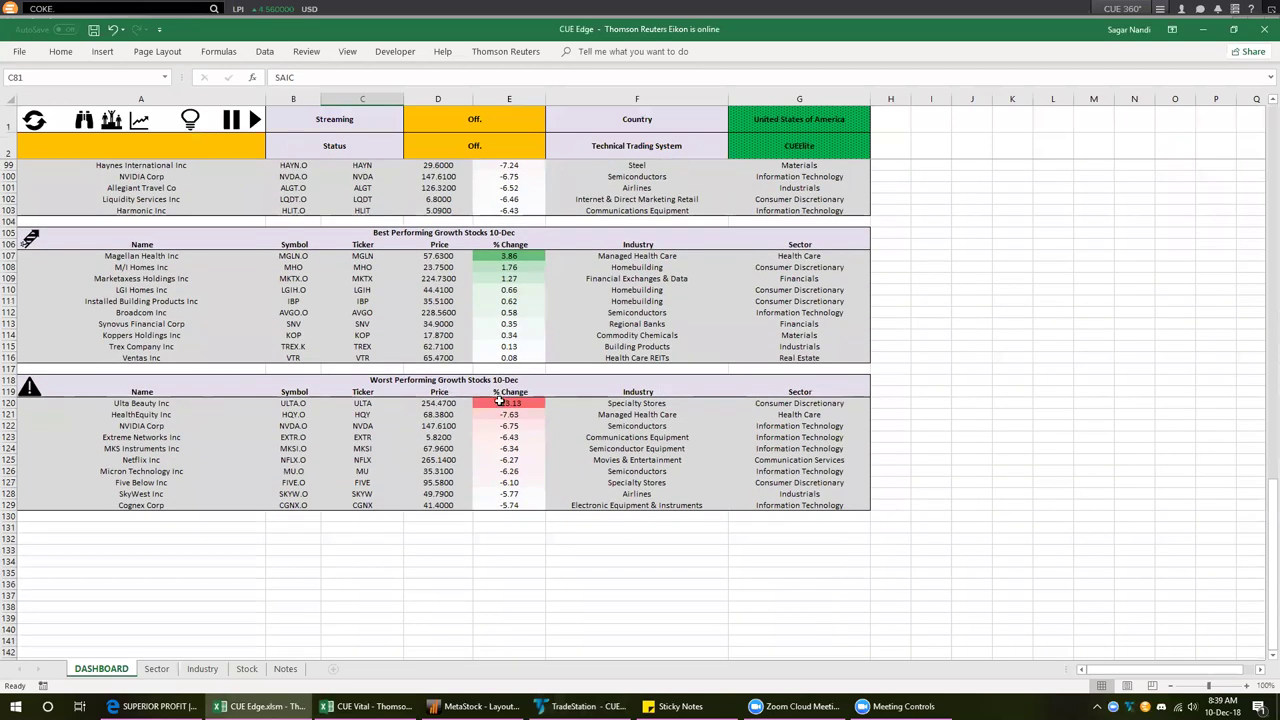
left_click_drag(498, 403, 509, 508)
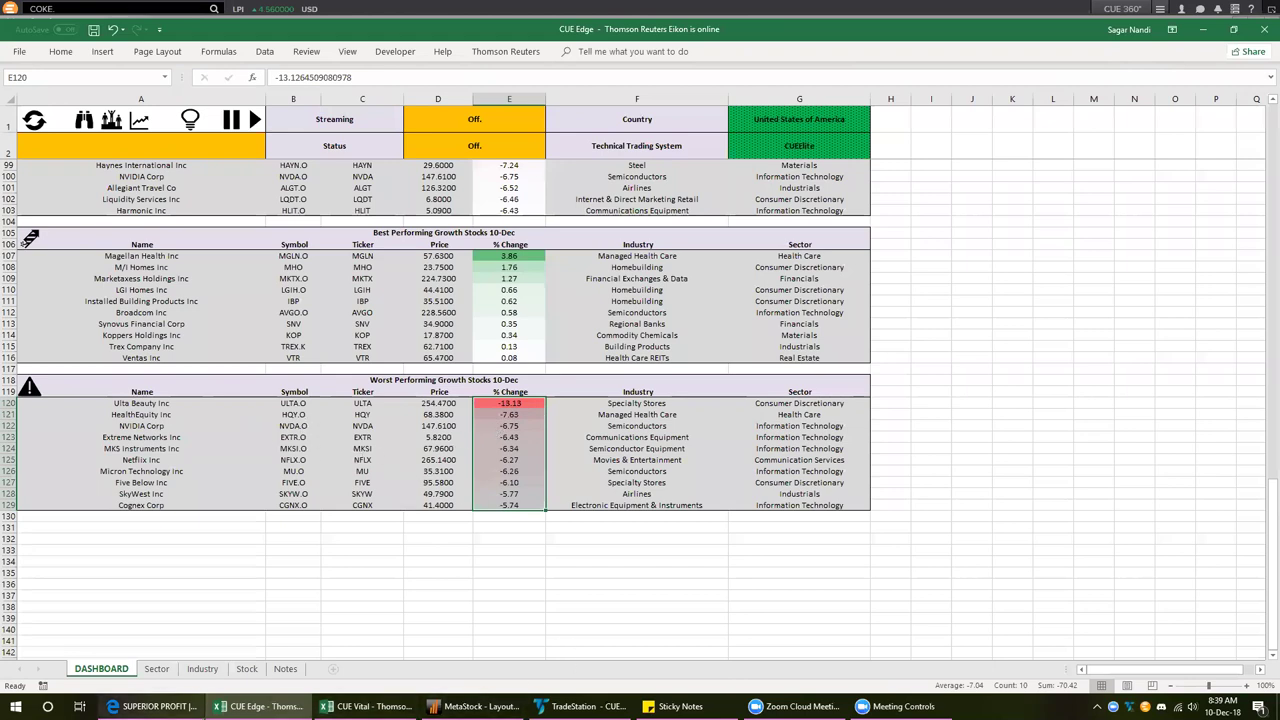
Switch to TradeStation and fill the empty symbol list with the ten worst performing growth tickers, from CGNX to ULTA
key("alt+Tab")
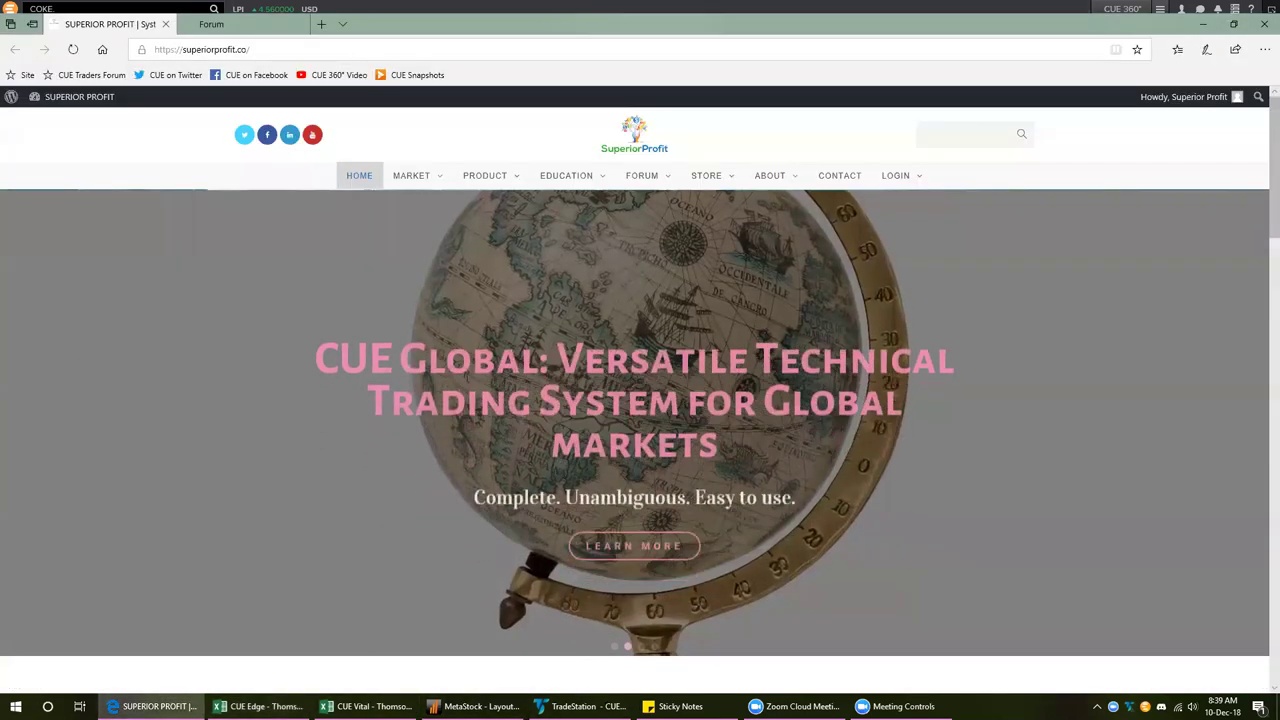
key("alt+Tab")
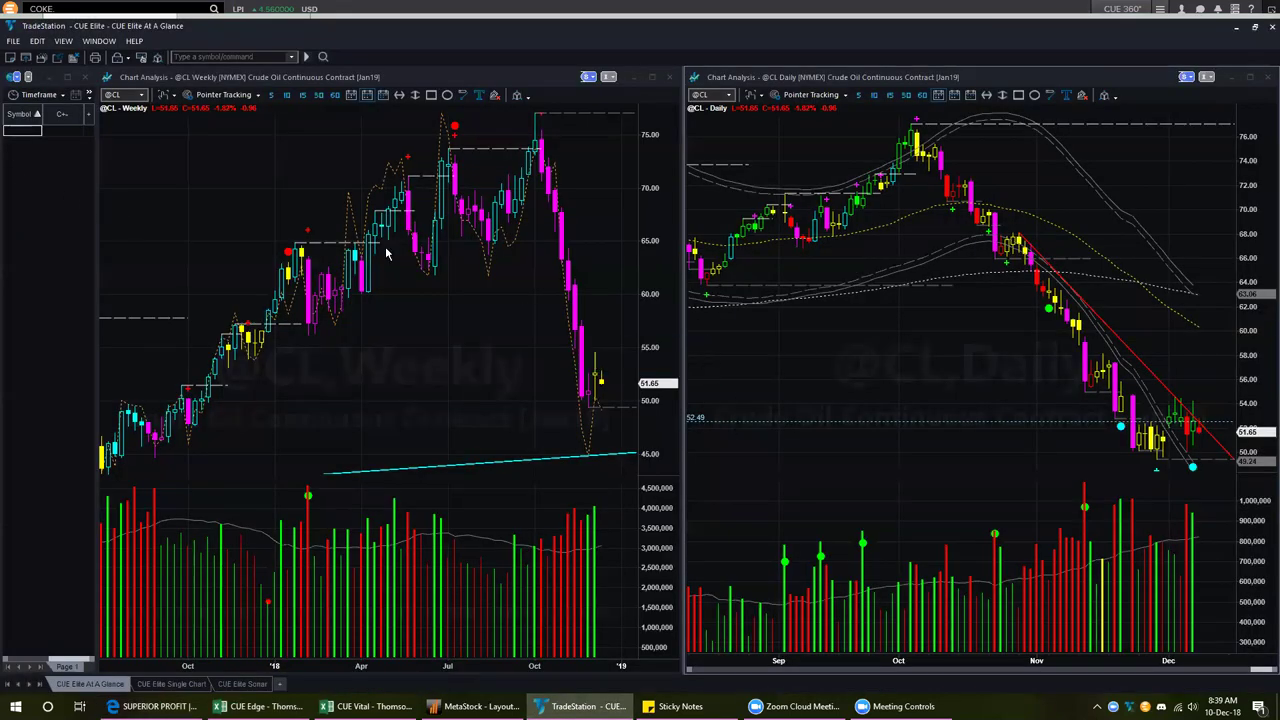
left_click(28, 128)
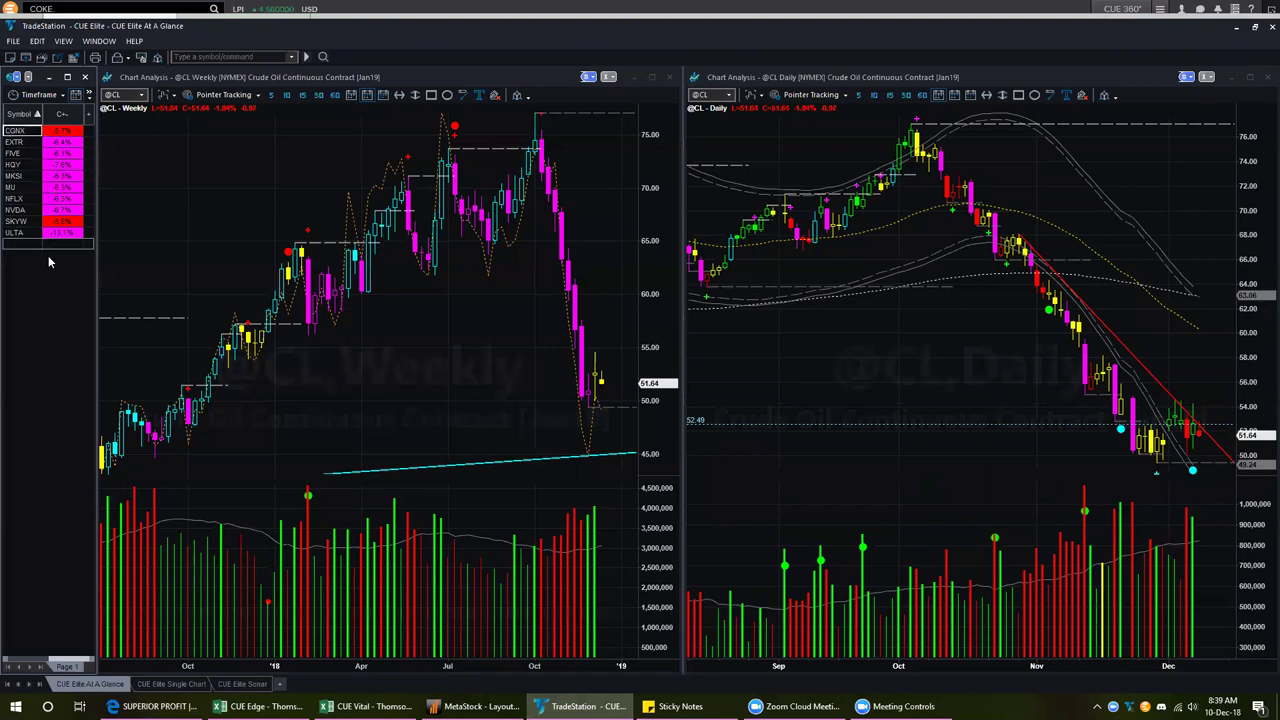
Load CGNX into both charts and mark its rising trendline, upper resistance line and latest volume bars on the daily chart with arrows
left_click(14, 130)
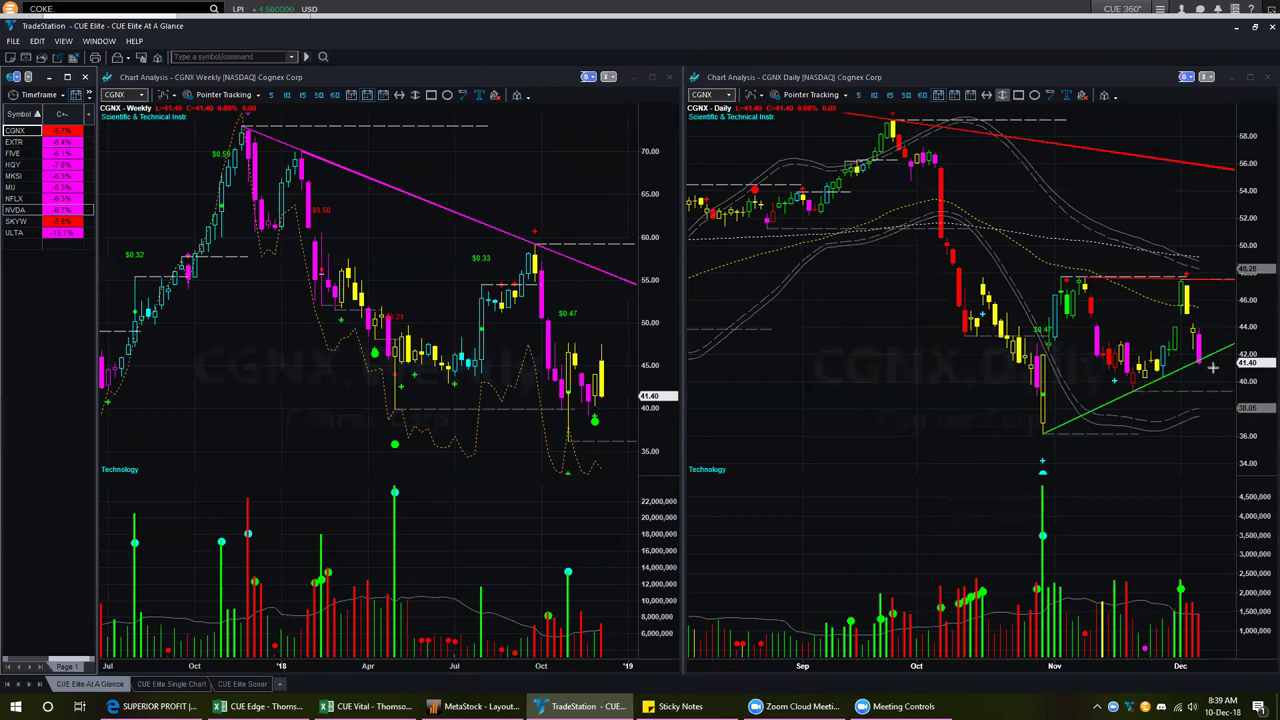
left_click_drag(1229, 357, 1178, 382)
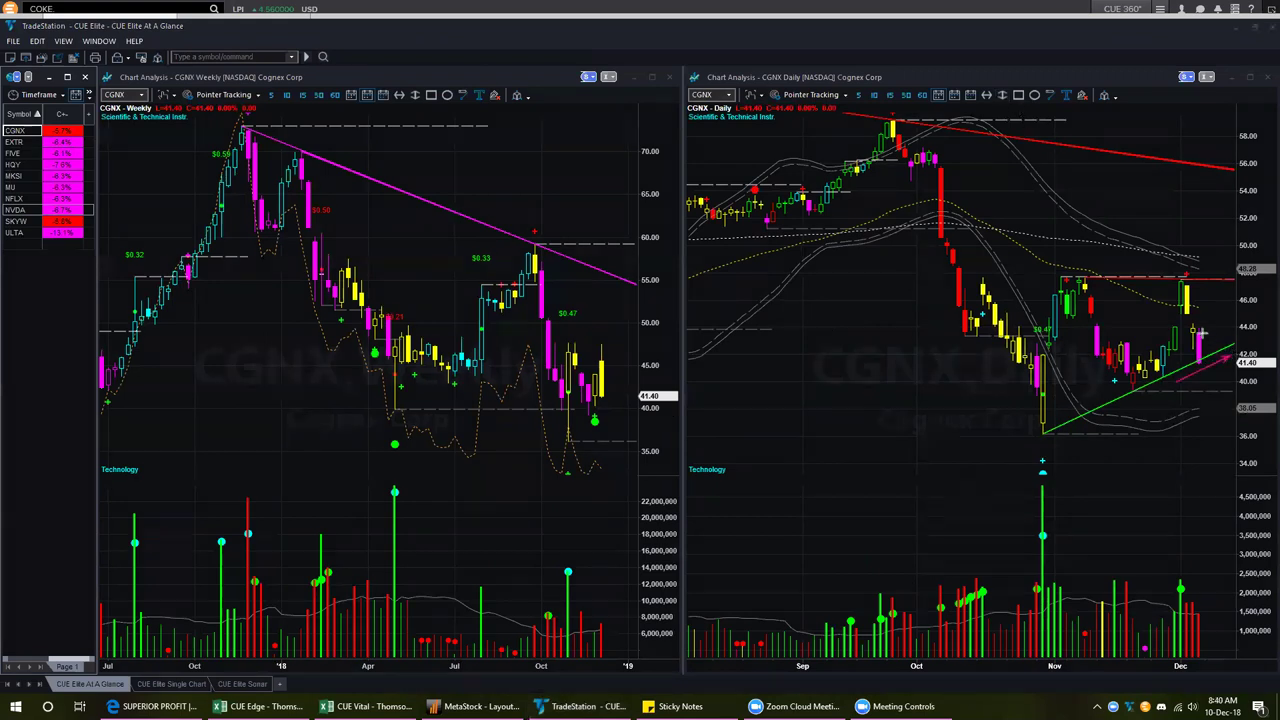
left_click_drag(1172, 277, 1243, 280)
key("e")
left_click_drag(1150, 395, 1218, 361)
left_click_drag(1157, 546, 1200, 592)
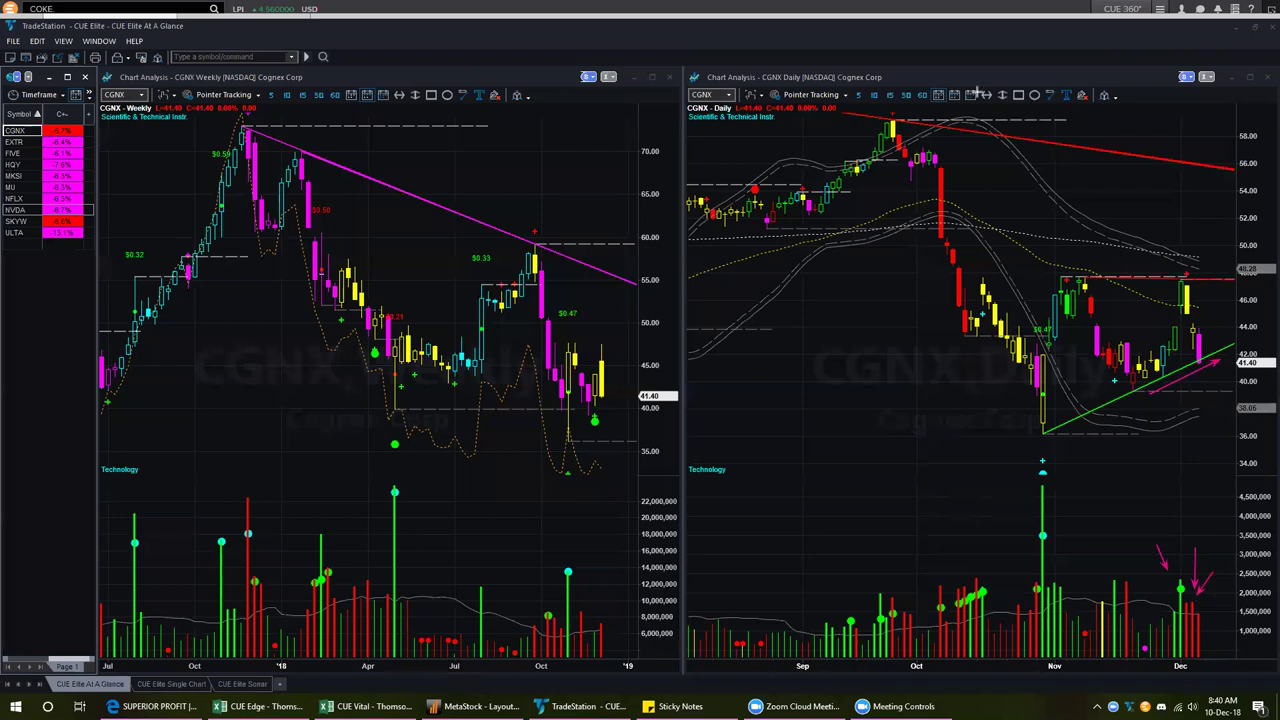
Load EXTR and mark its latest weekly bar, plus the early-December bearish bar, the level near 6.00 and the lower band on the daily chart
left_click(22, 142)
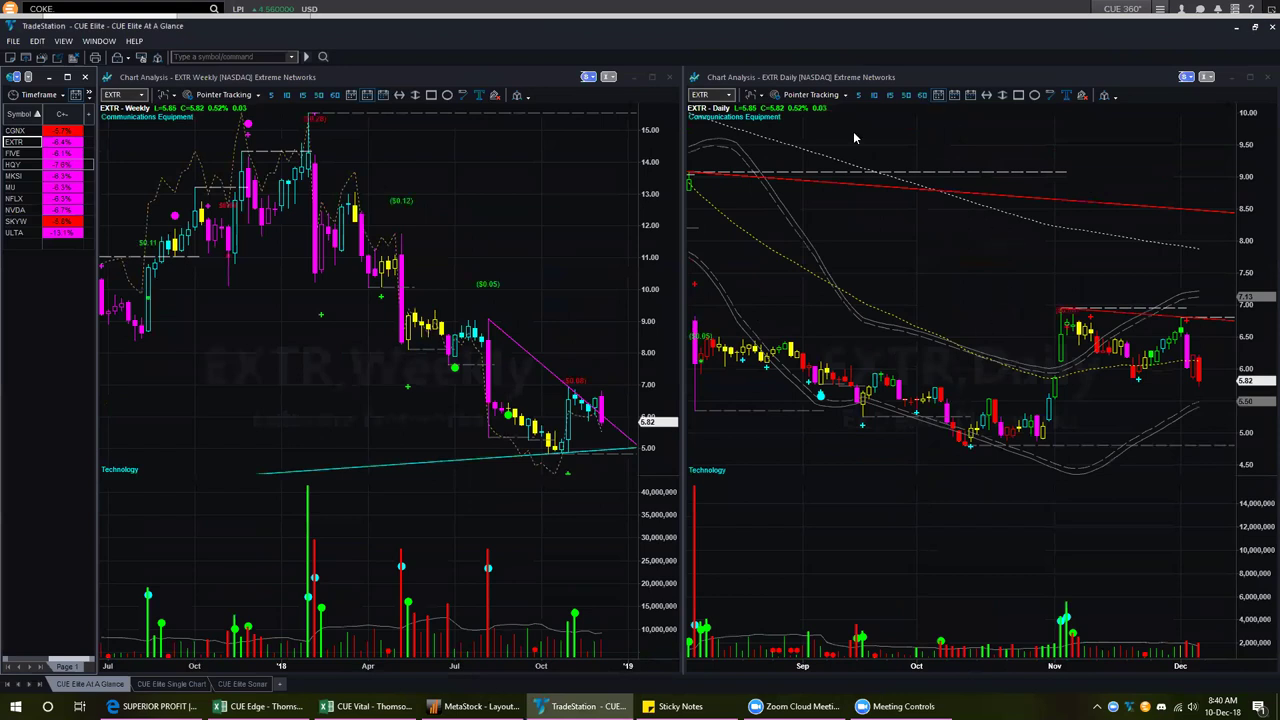
left_click_drag(632, 342, 611, 396)
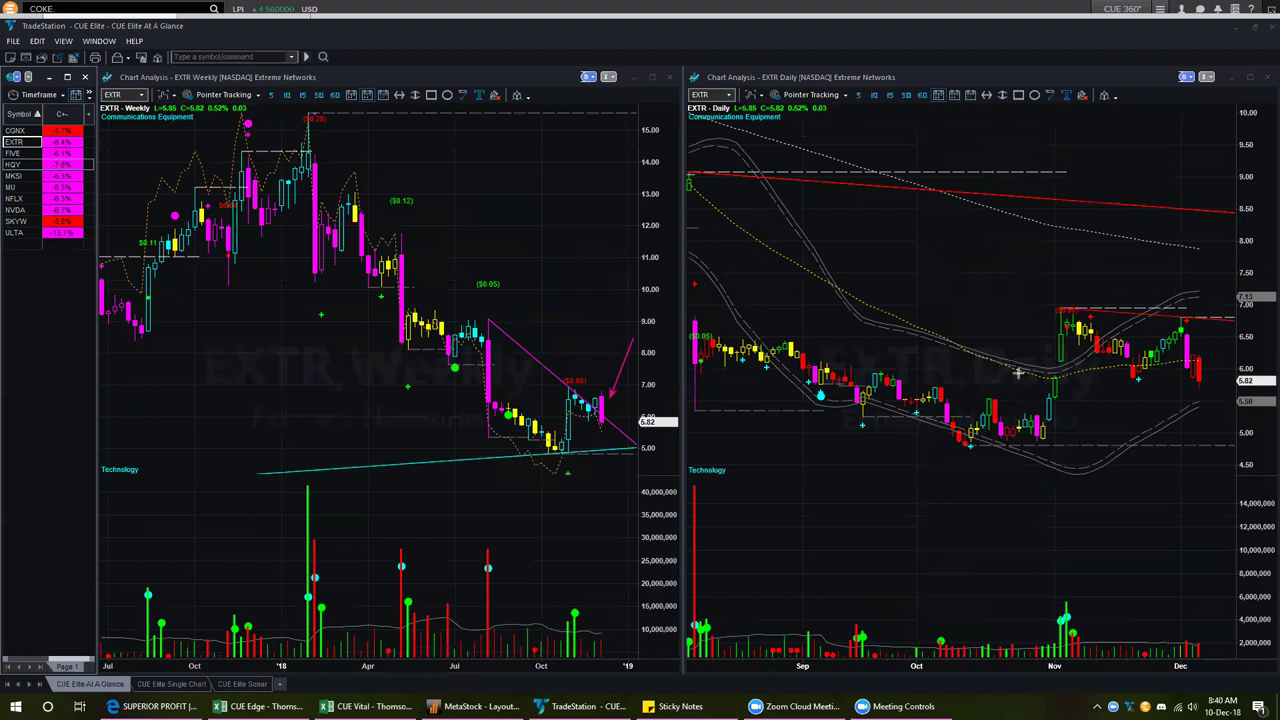
left_click_drag(1222, 294, 1193, 340)
left_click_drag(1198, 368, 1236, 368)
left_click(1236, 406)
left_click(1192, 347)
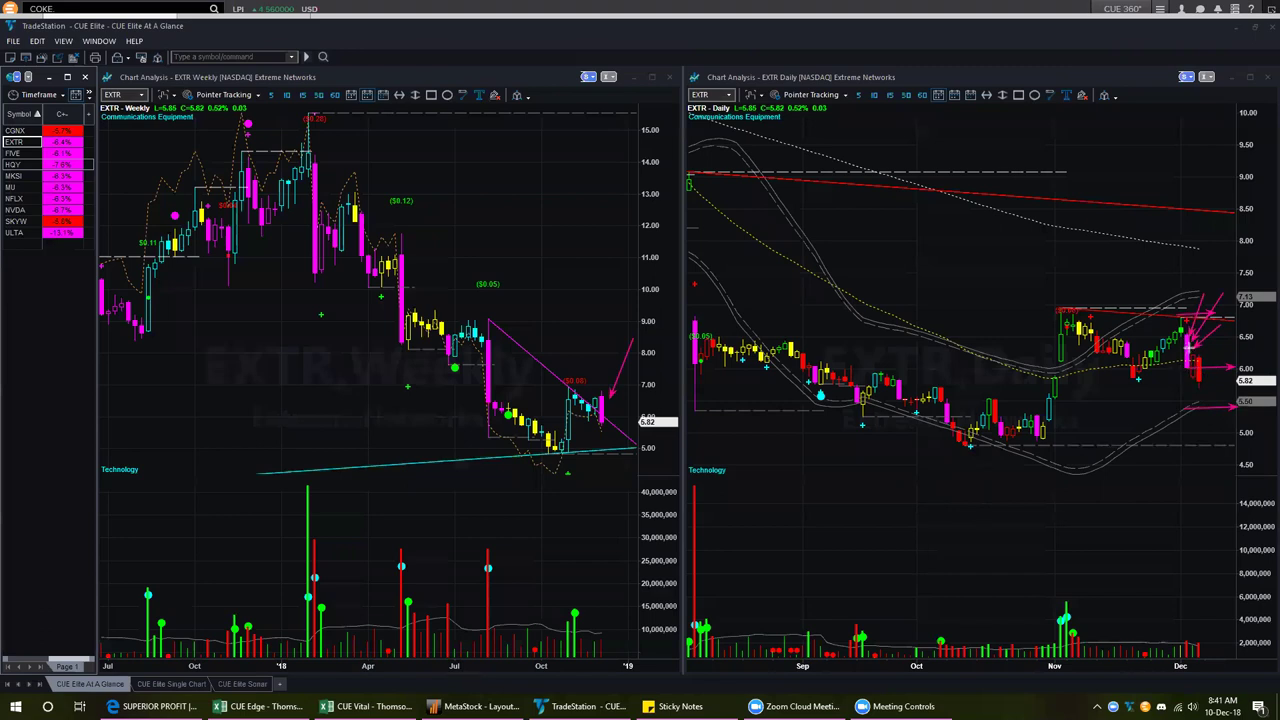
Mark the latest closing level and the possible moves above and below it on EXTR's daily chart with arrows, then clear the arrows
left_click_drag(1200, 384, 1238, 382)
left_click_drag(1220, 372, 1224, 322)
left_click_drag(1215, 386, 1215, 408)
left_click(1052, 92)
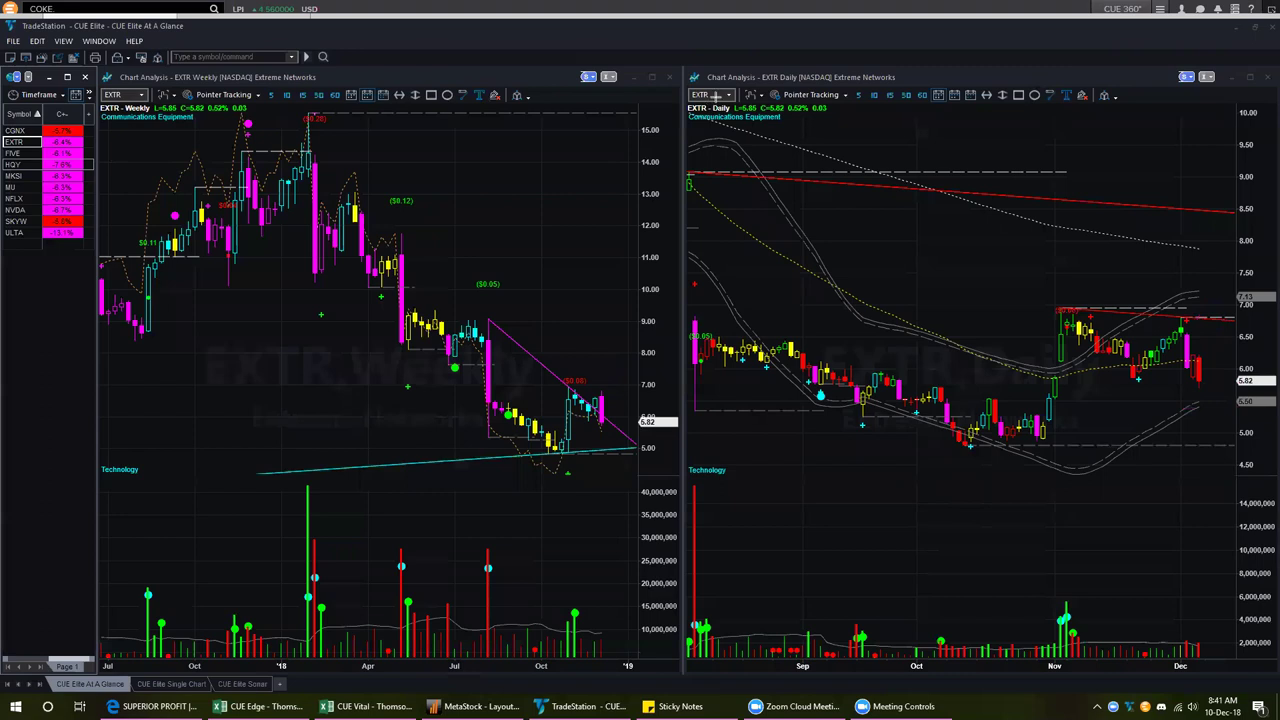
Load FIVE and mark its latest weekly bar and the daily chart's rising and falling trendlines with arrows, then clear them
key("Down")
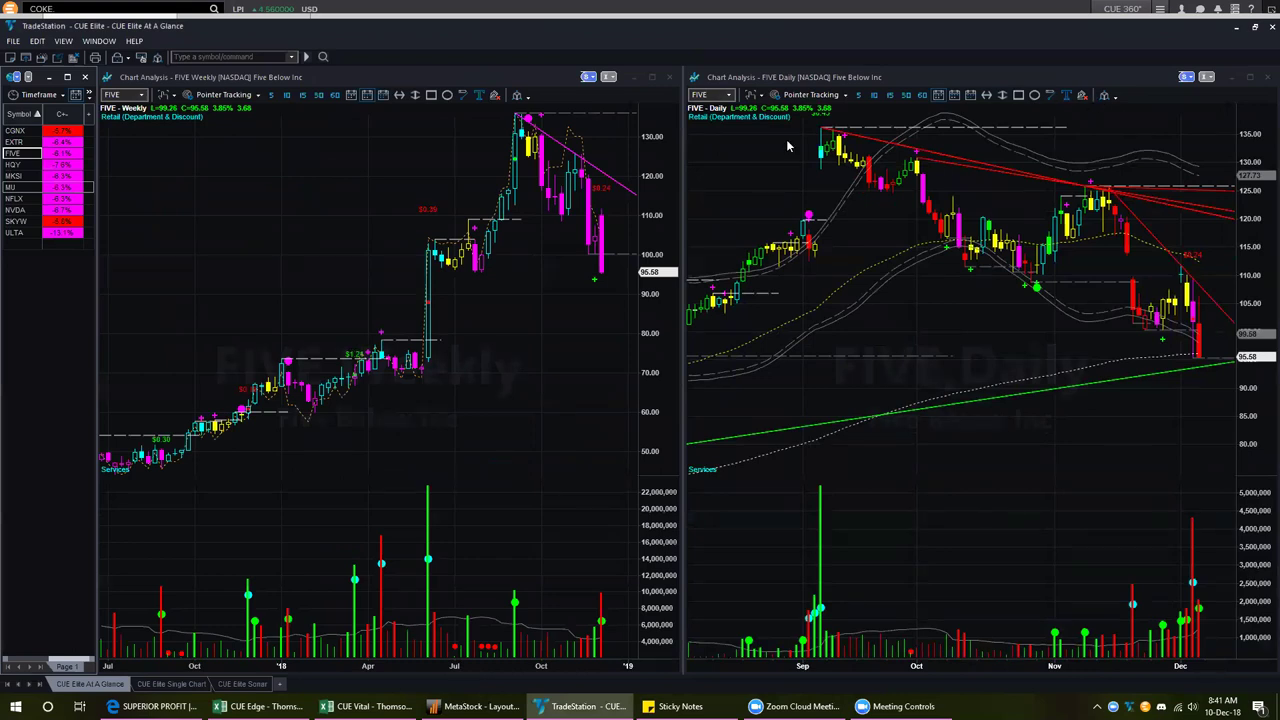
left_click(614, 206)
left_click_drag(1110, 393, 1240, 368)
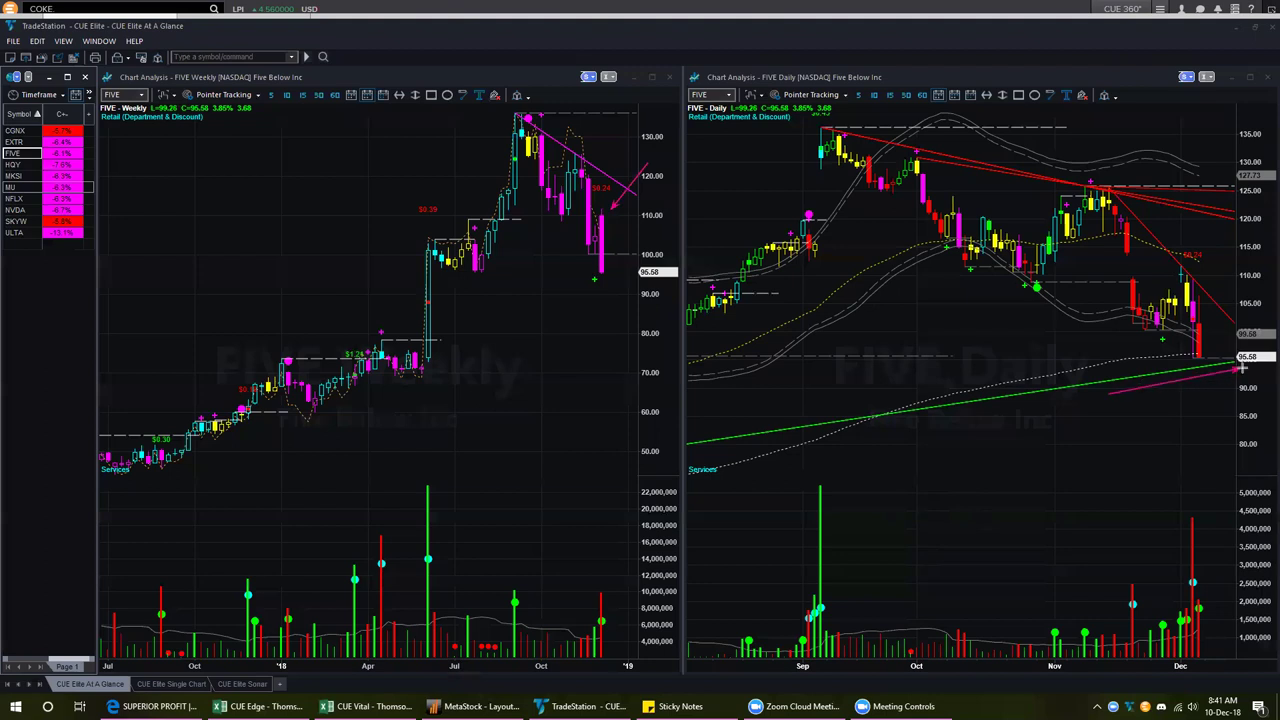
left_click_drag(1188, 258, 1241, 309)
key("Escape")
Load HQY and mark its broken daily trendline, latest volume bars, price gap and last weekly bar with arrows
key("Down")
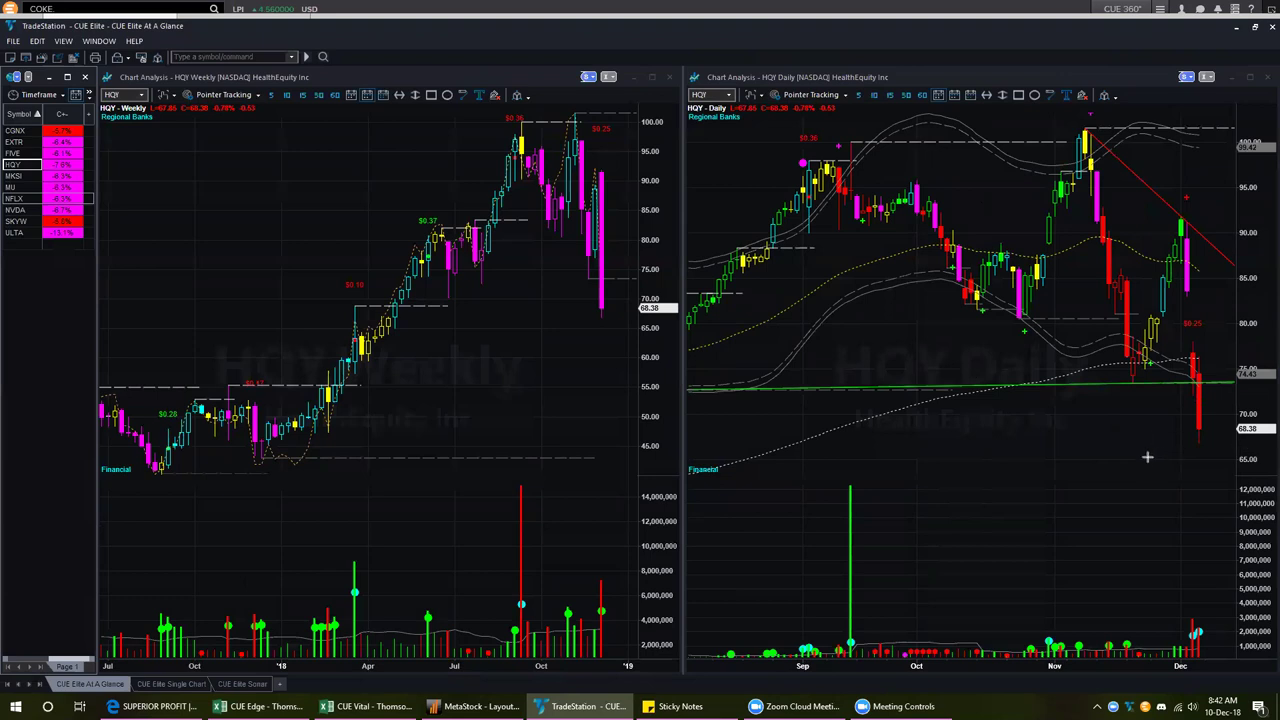
left_click_drag(1161, 393, 1238, 393)
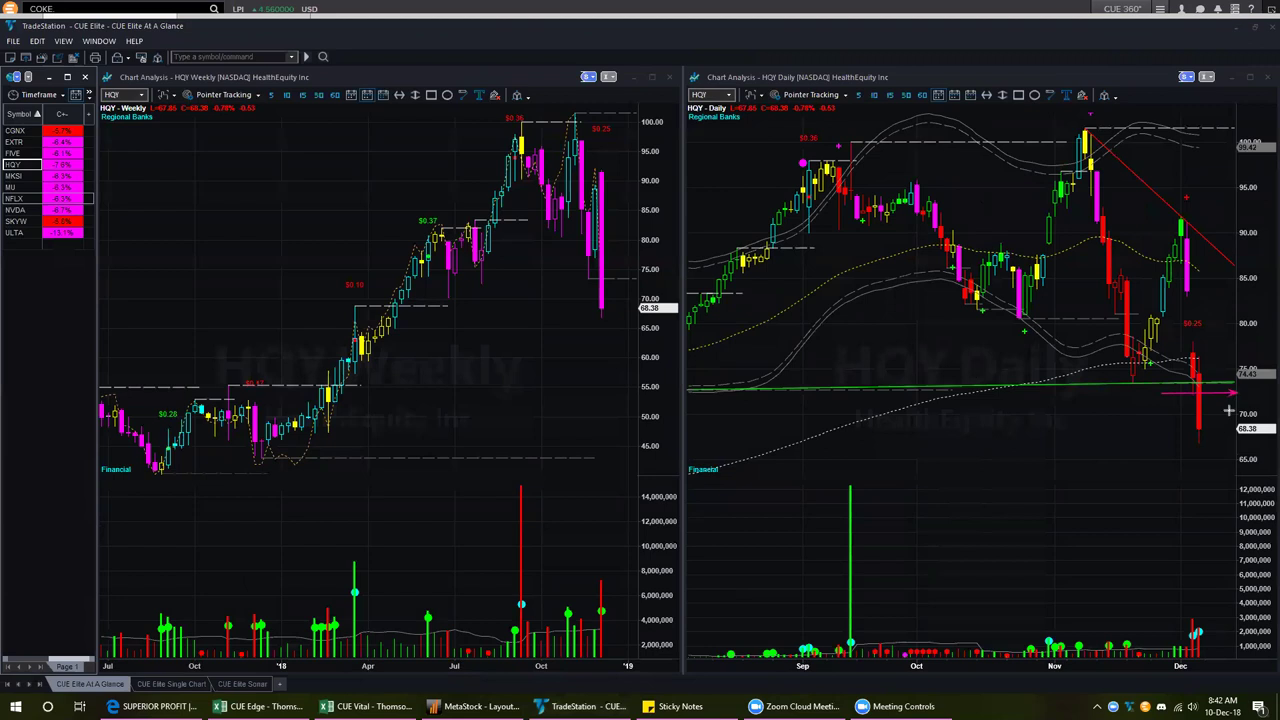
mouse_move(1153, 506)
left_mouse_down()
mouse_move(1185, 606)
mouse_move(1207, 612)
left_mouse_up()
left_click_drag(1183, 309, 1190, 364)
left_click_drag(655, 150, 605, 190)
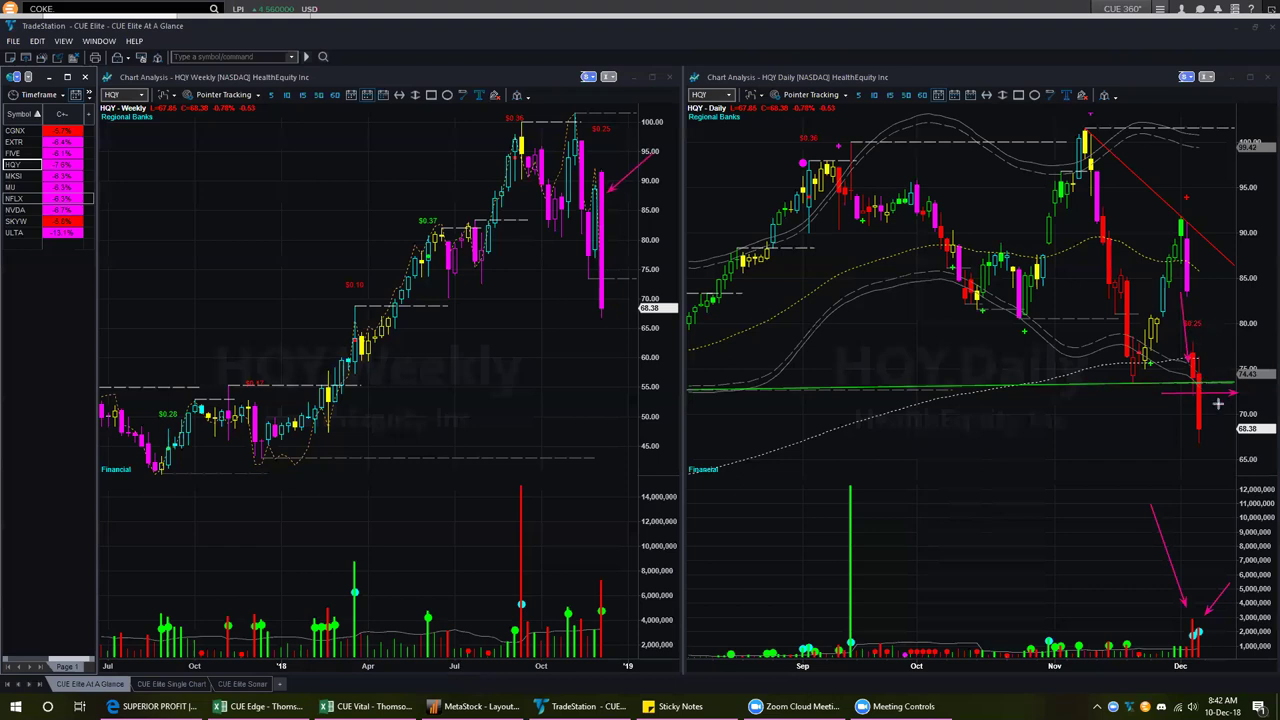
Sketch a possible rebound to the broken trendline and a renewed decline on HQY's daily chart with arrows, then clear all arrows
left_click_drag(1208, 435, 1234, 388)
left_click_drag(1236, 388, 1262, 430)
left_click_drag(1213, 436, 1234, 402)
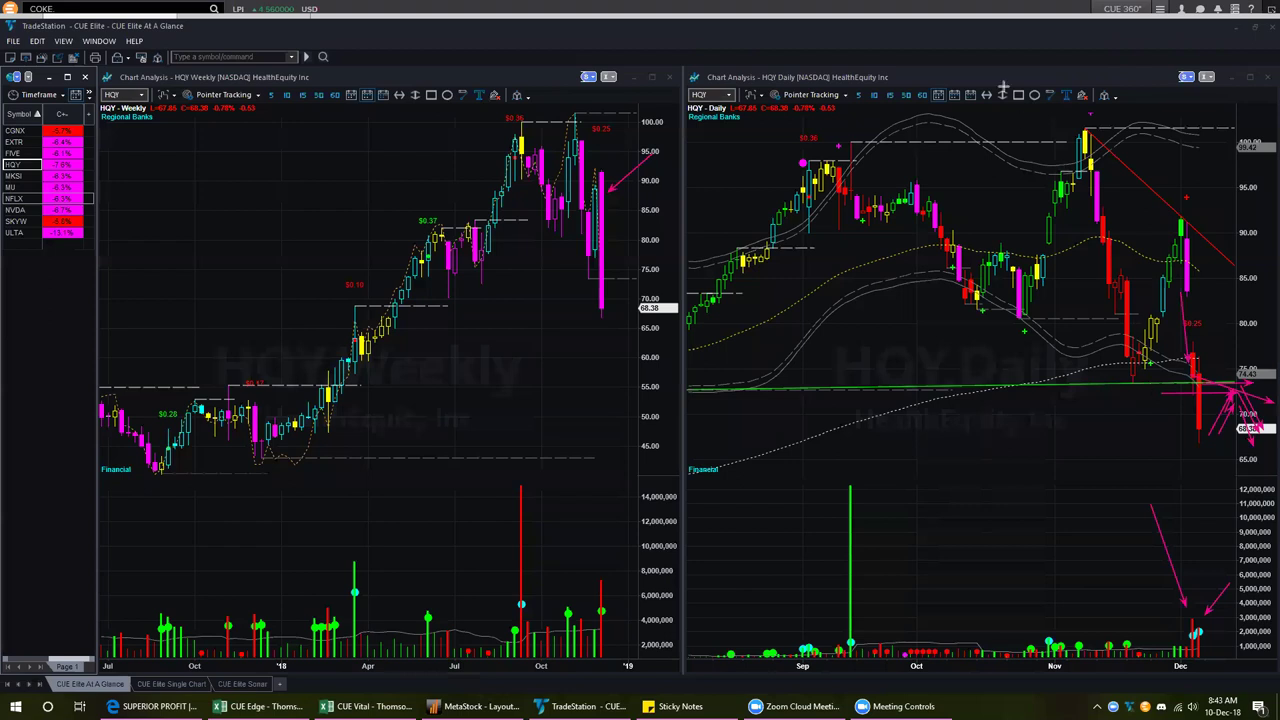
left_click(1049, 95)
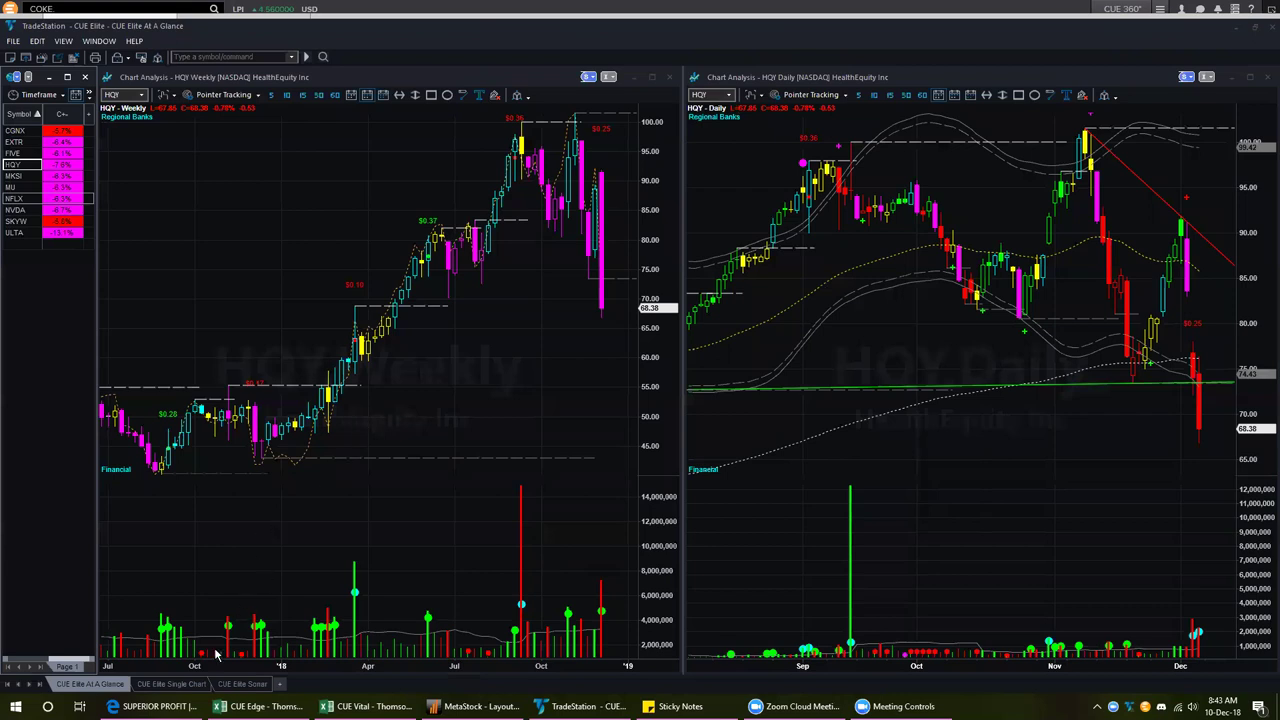
Compare HQY's industry and sector in CUE Edge's Worst Performing Growth Stocks with the classification on its TradeStation charts
left_click(258, 706)
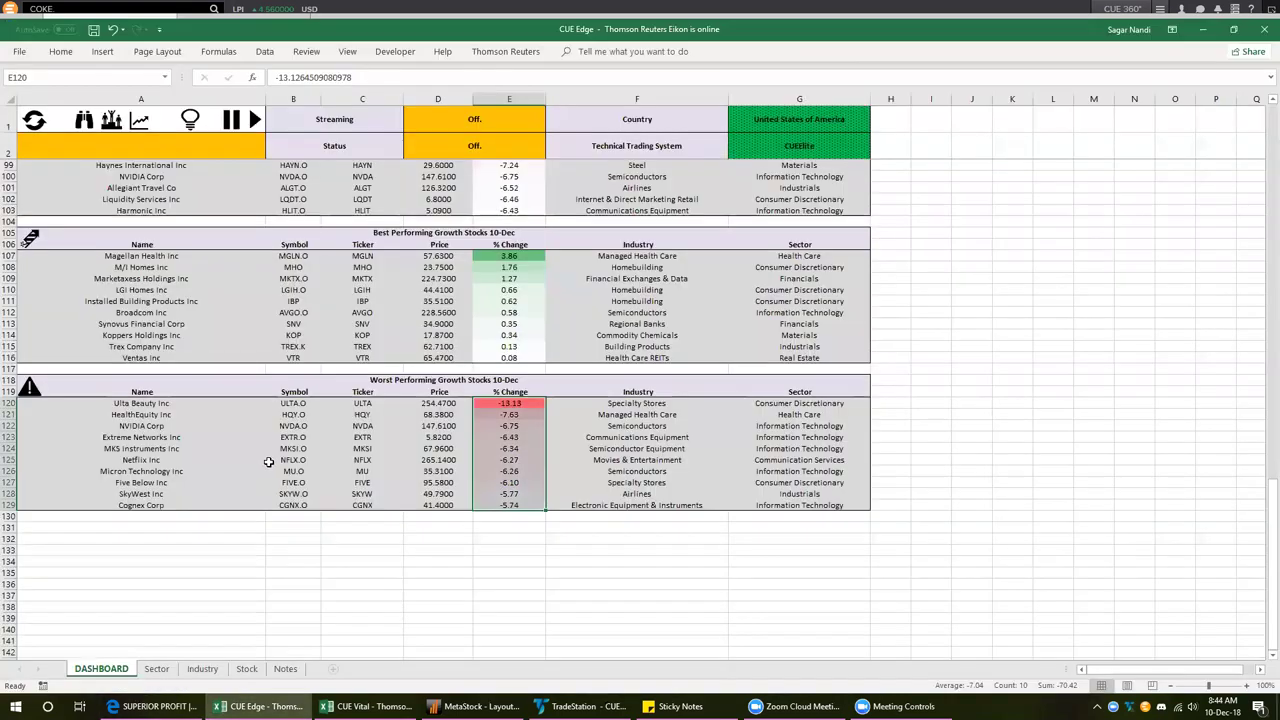
left_click(362, 448)
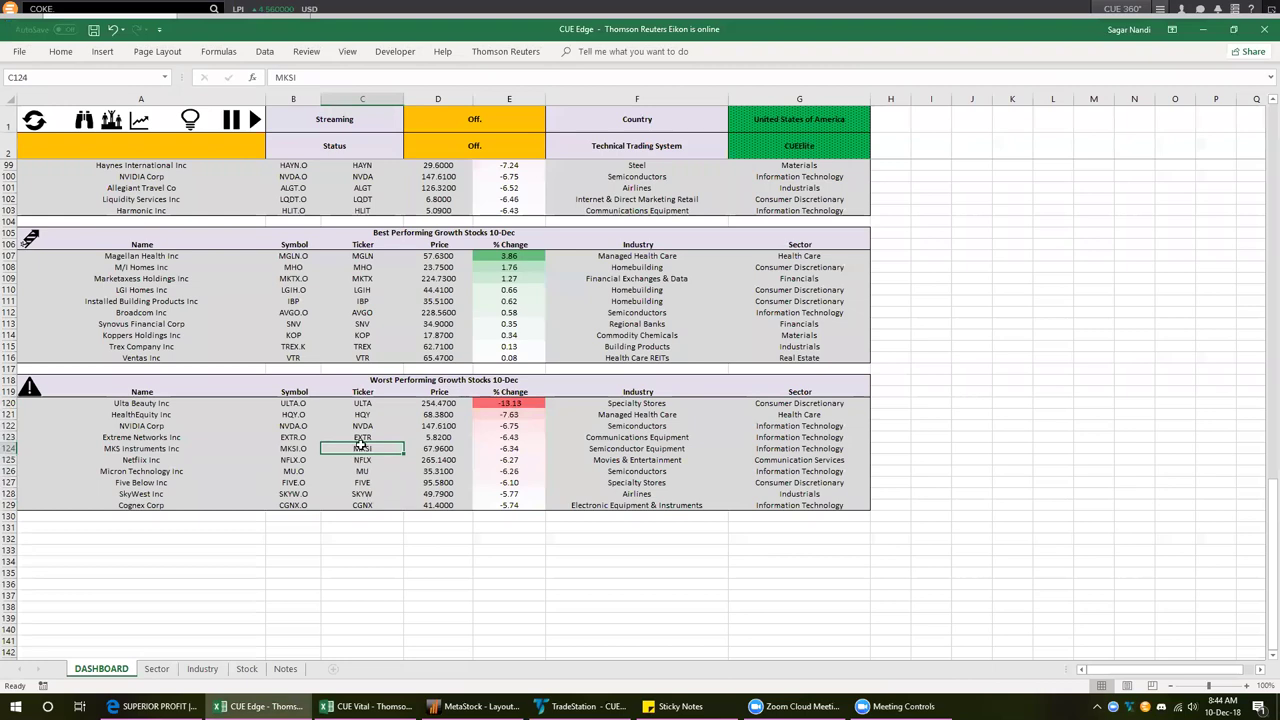
left_click(364, 414)
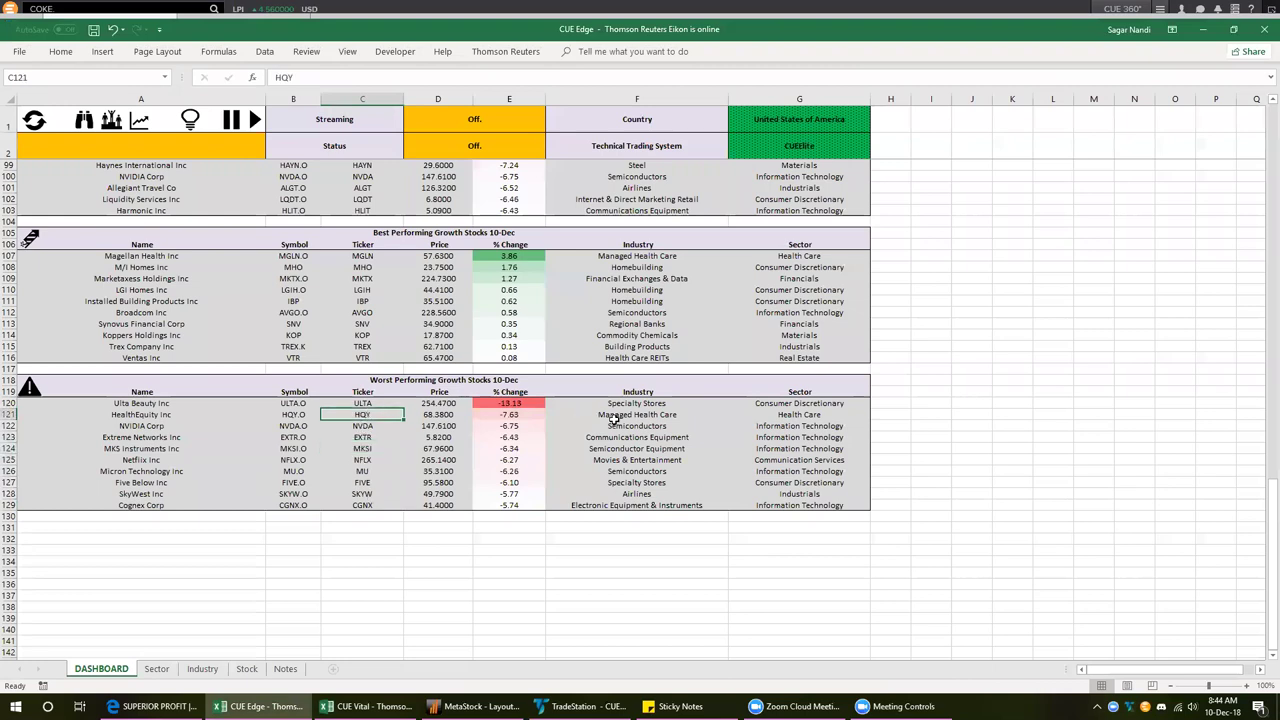
left_click(580, 706)
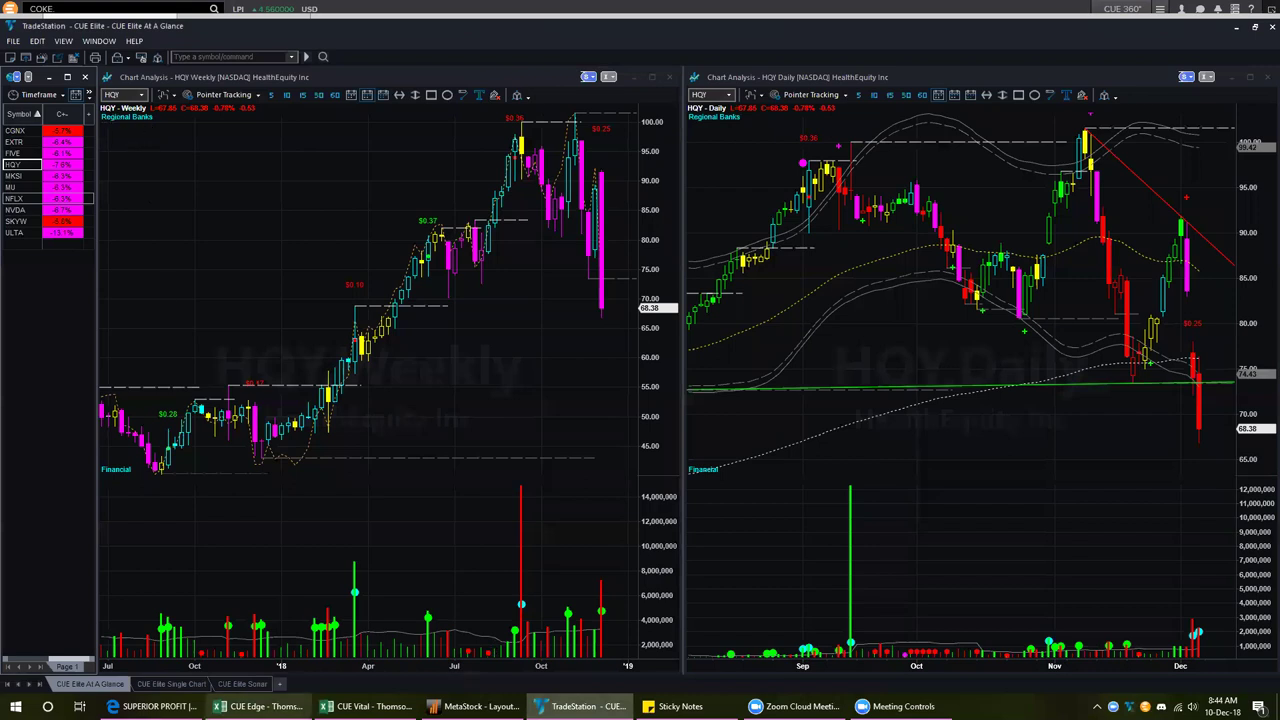
left_click(255, 706)
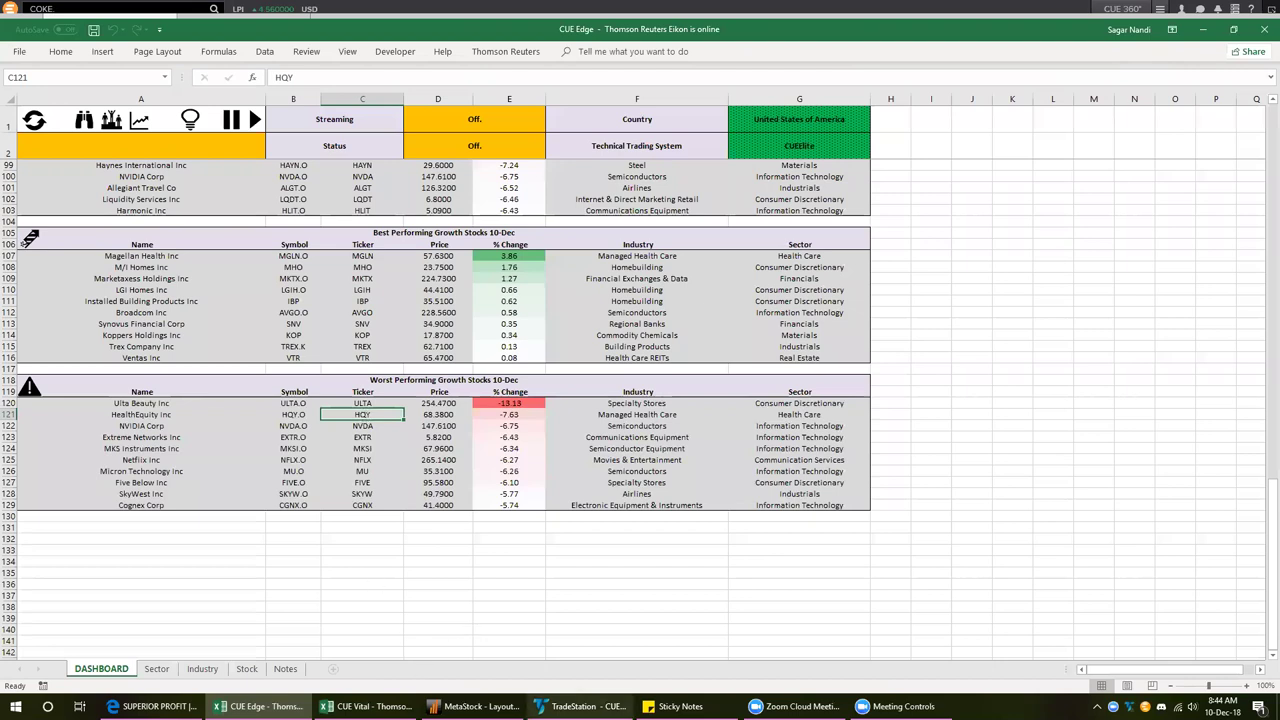
left_click(580, 706)
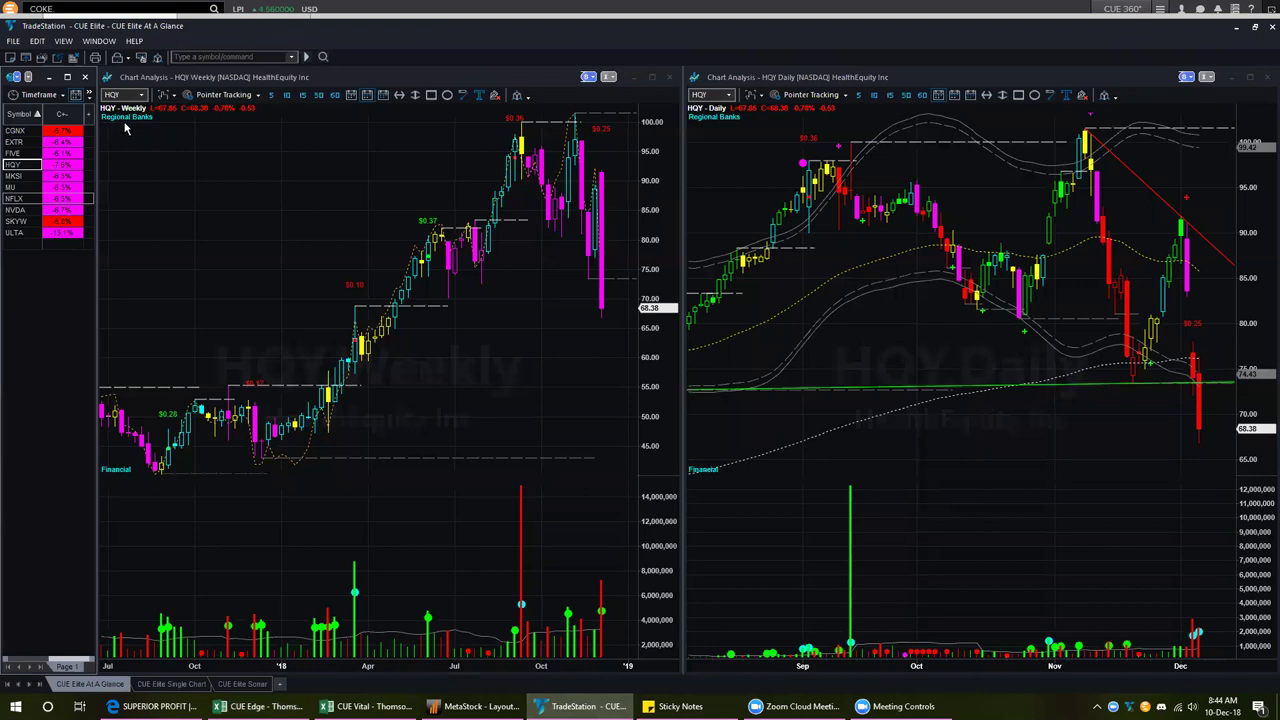
Switch to Eikon's Work Area and add HQY.O to the empty watchlist to look up its industry and sector
left_click(1120, 9)
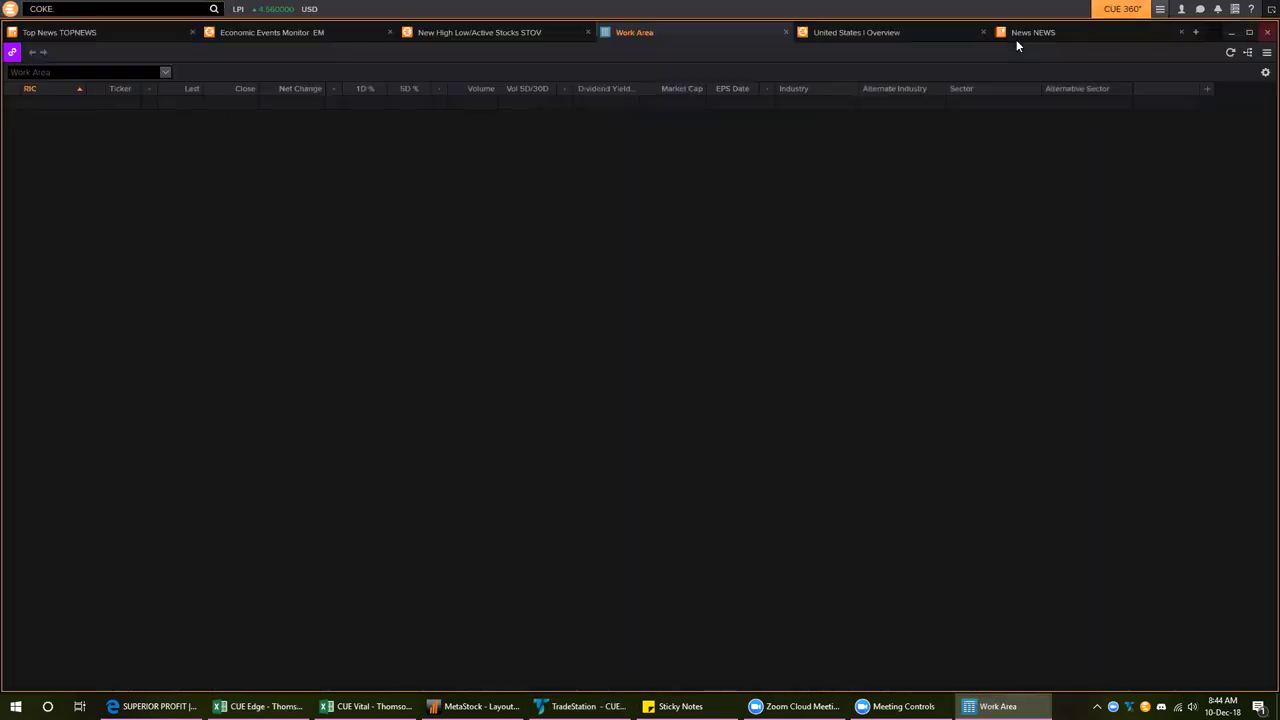
left_click(43, 104)
type("hqy")
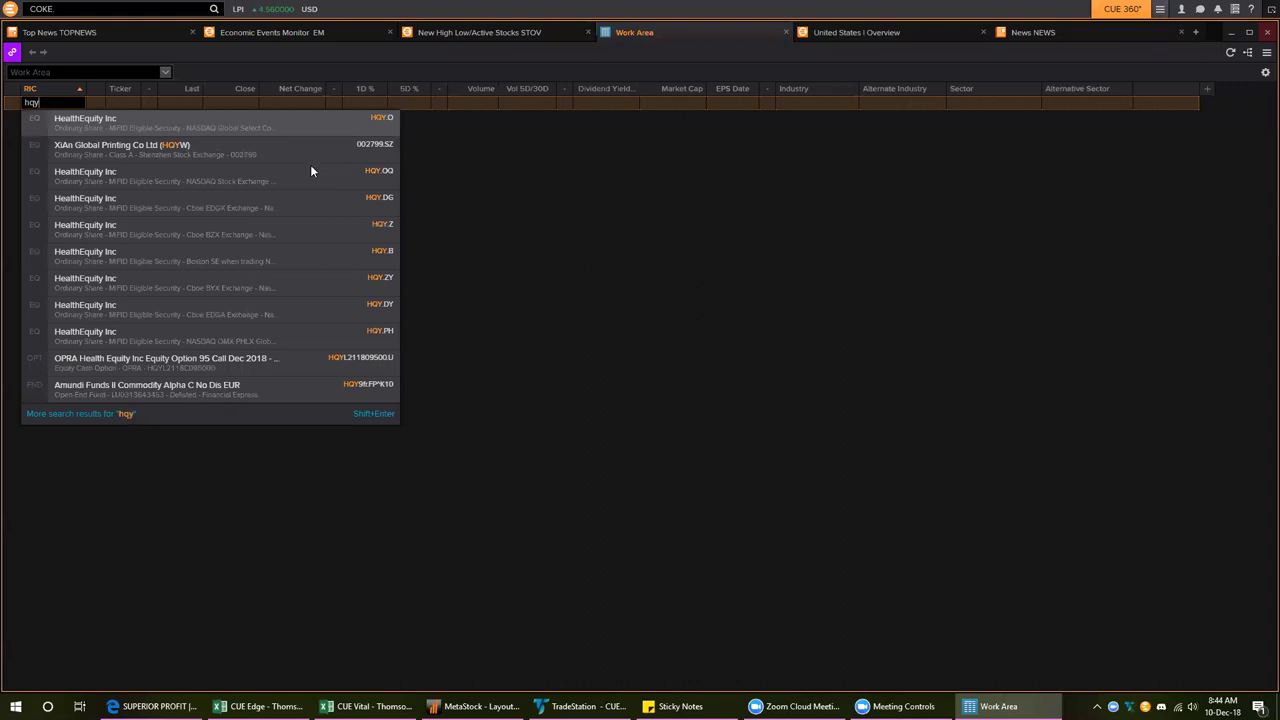
key("Return")
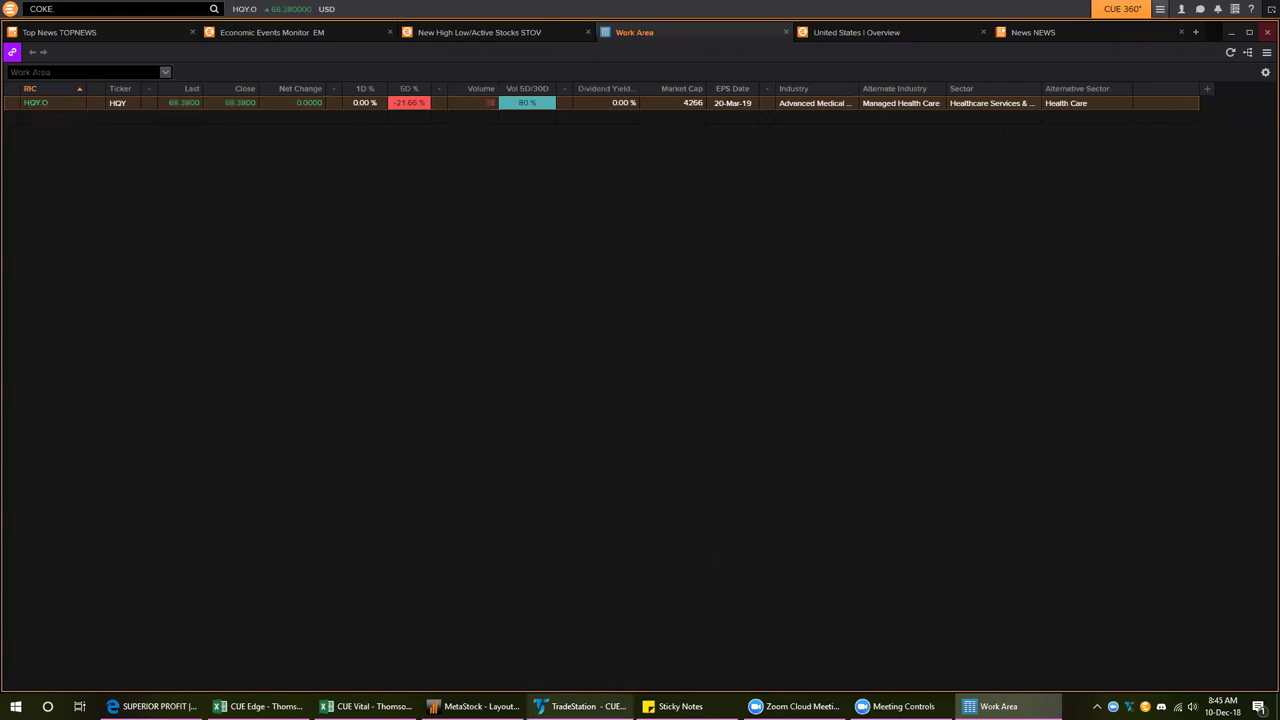
Filter CUE Edge to HealthEquity's Managed Health Care industry, review its ranking, and highlight the HQY.O row among the industry's stocks
left_click(532, 703)
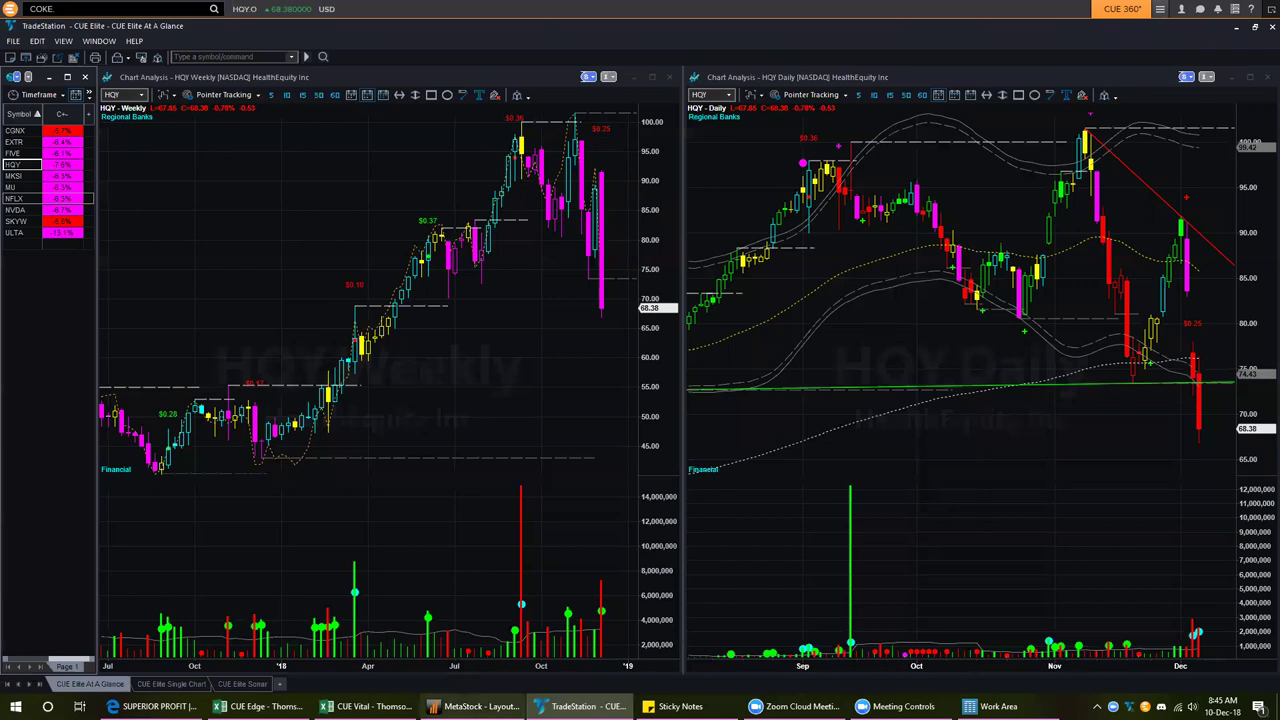
mouse_move(258, 706)
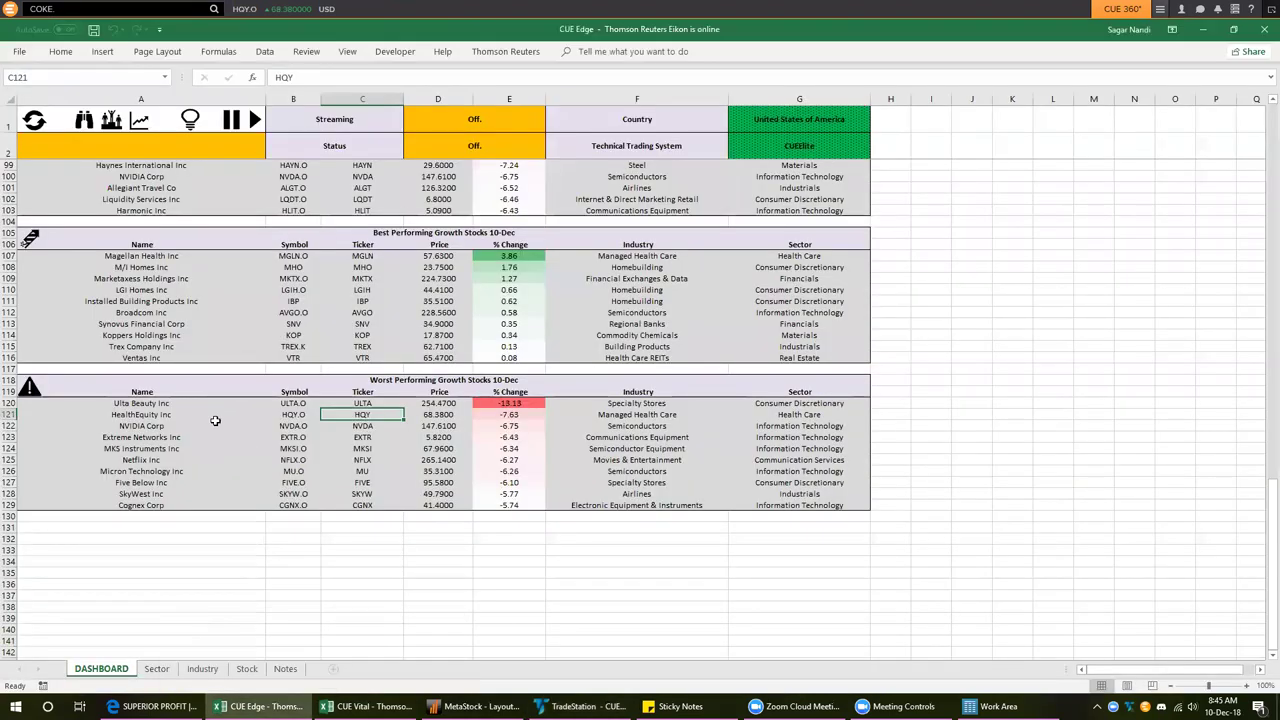
left_click(257, 617)
left_click(84, 120)
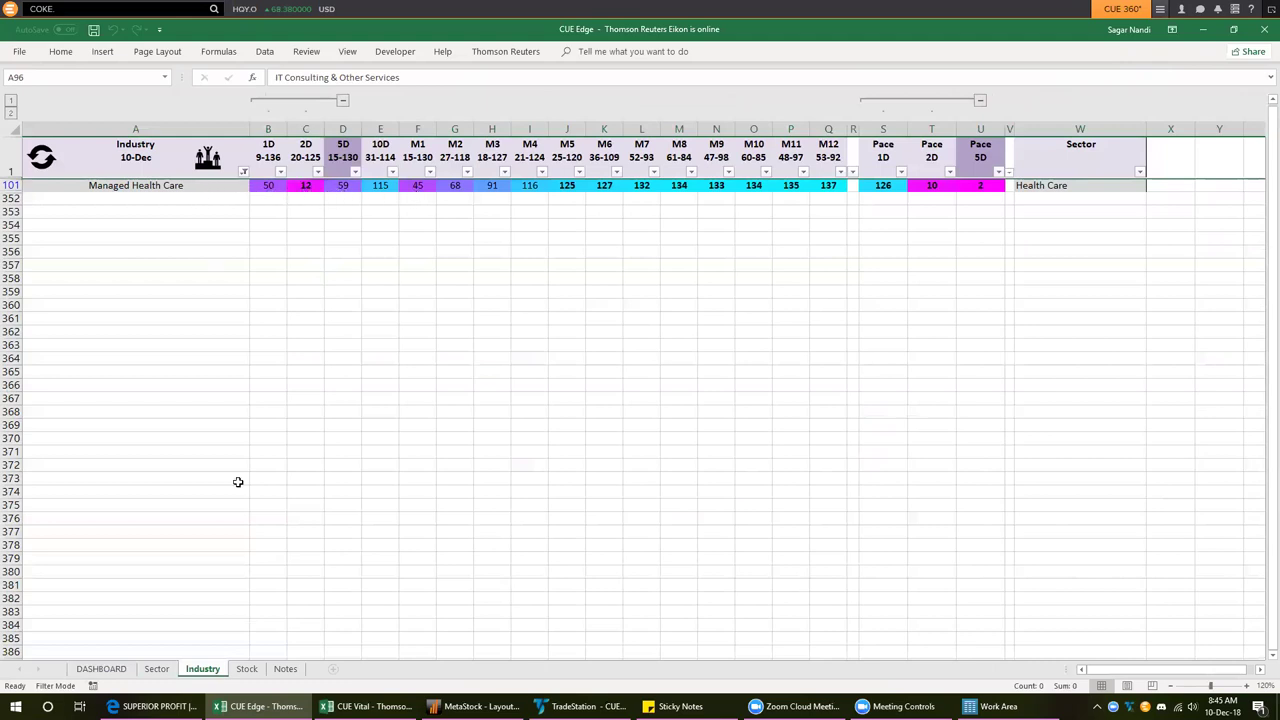
left_click(247, 669)
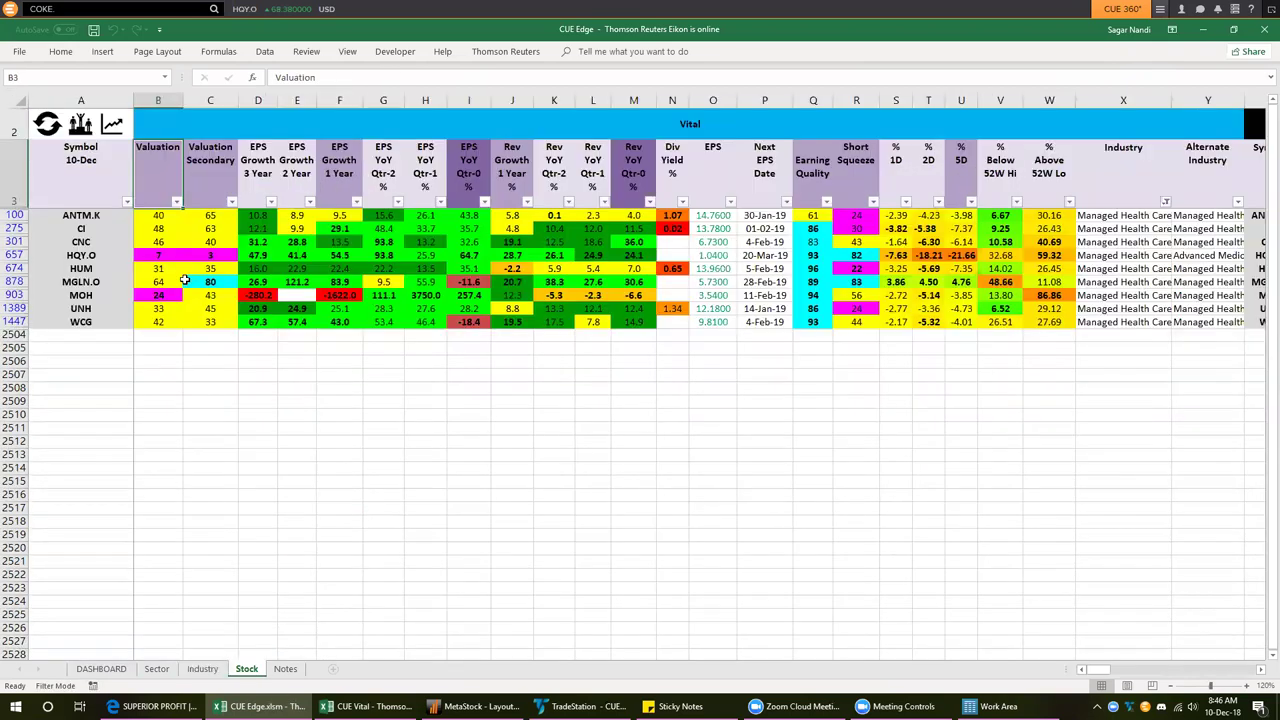
left_click(14, 255)
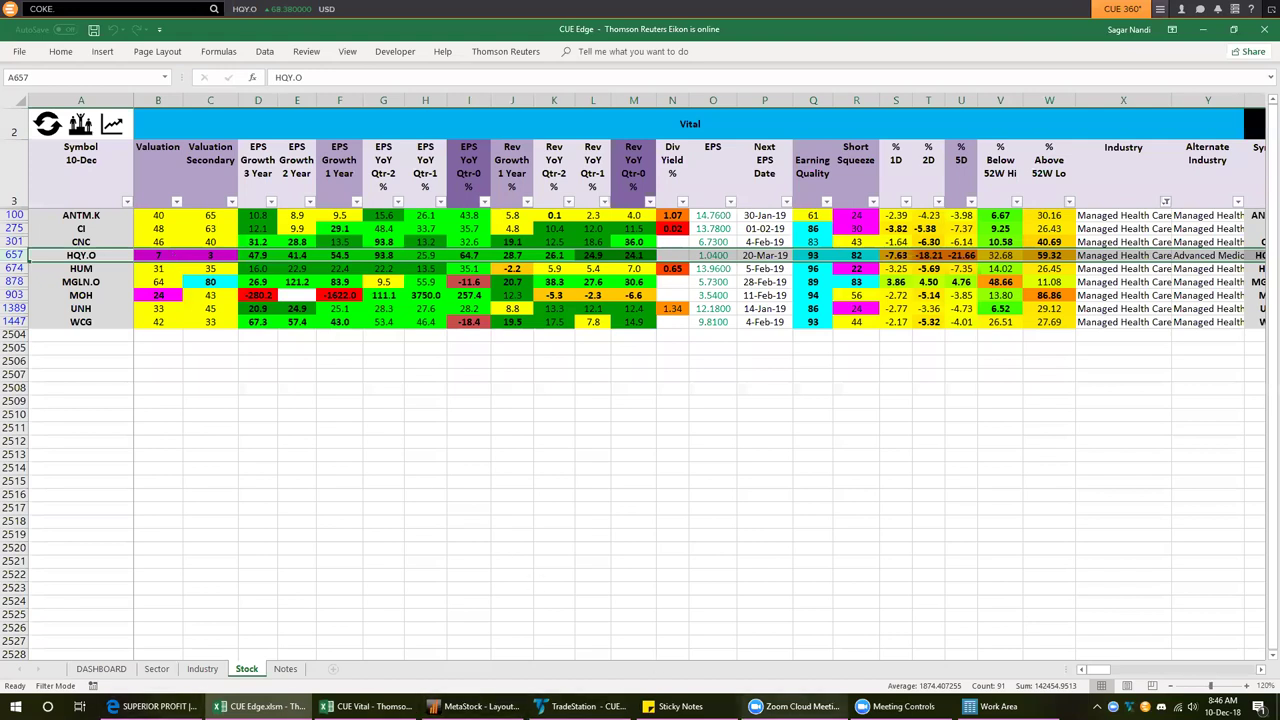
Return to TradeStation and mark HQY's early-December bar, falling daily trendline, and late-November low and rebound with arrows
left_click(580, 706)
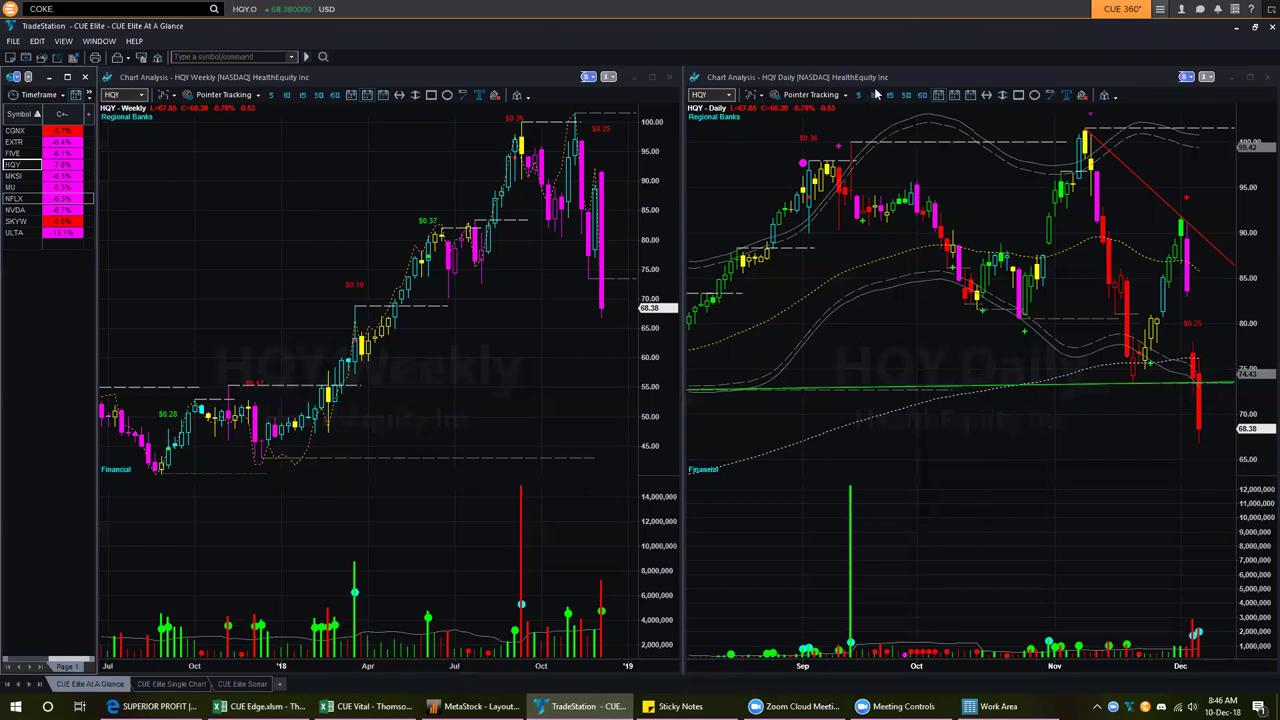
left_click_drag(1244, 188, 1190, 255)
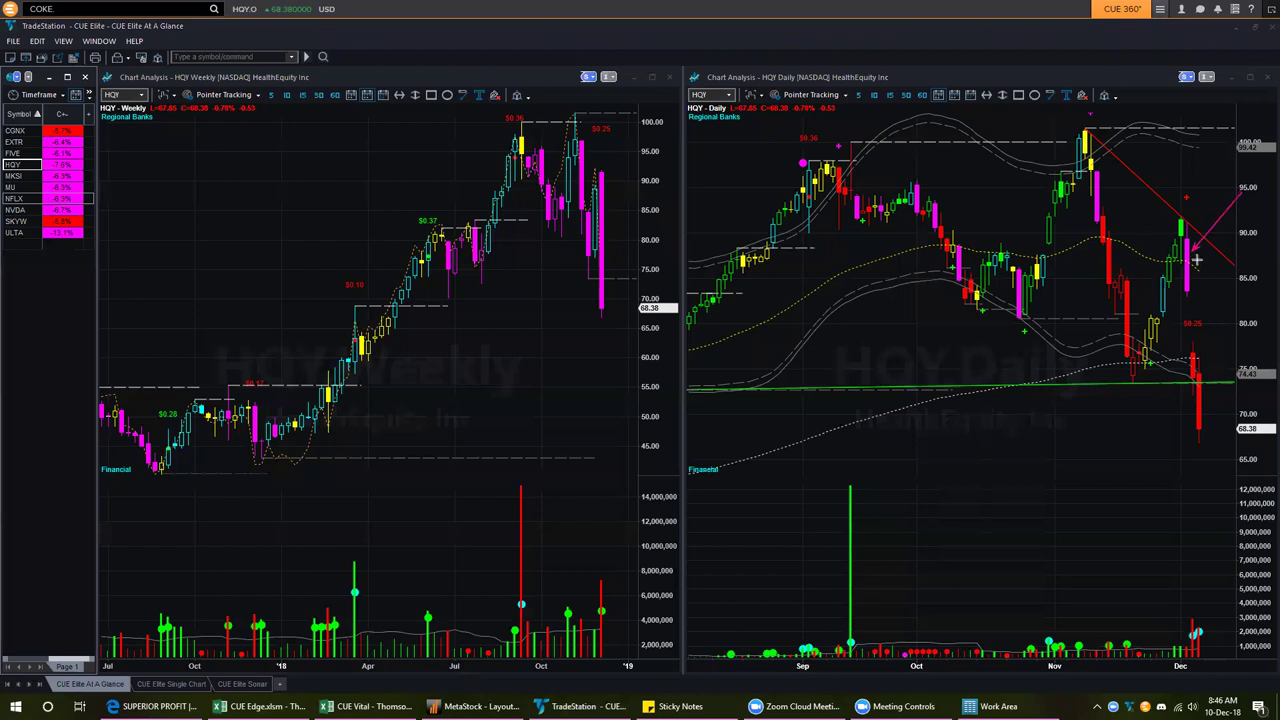
left_click_drag(1098, 122, 1184, 209)
left_click_drag(1010, 344, 1130, 403)
left_click_drag(1141, 325, 1178, 230)
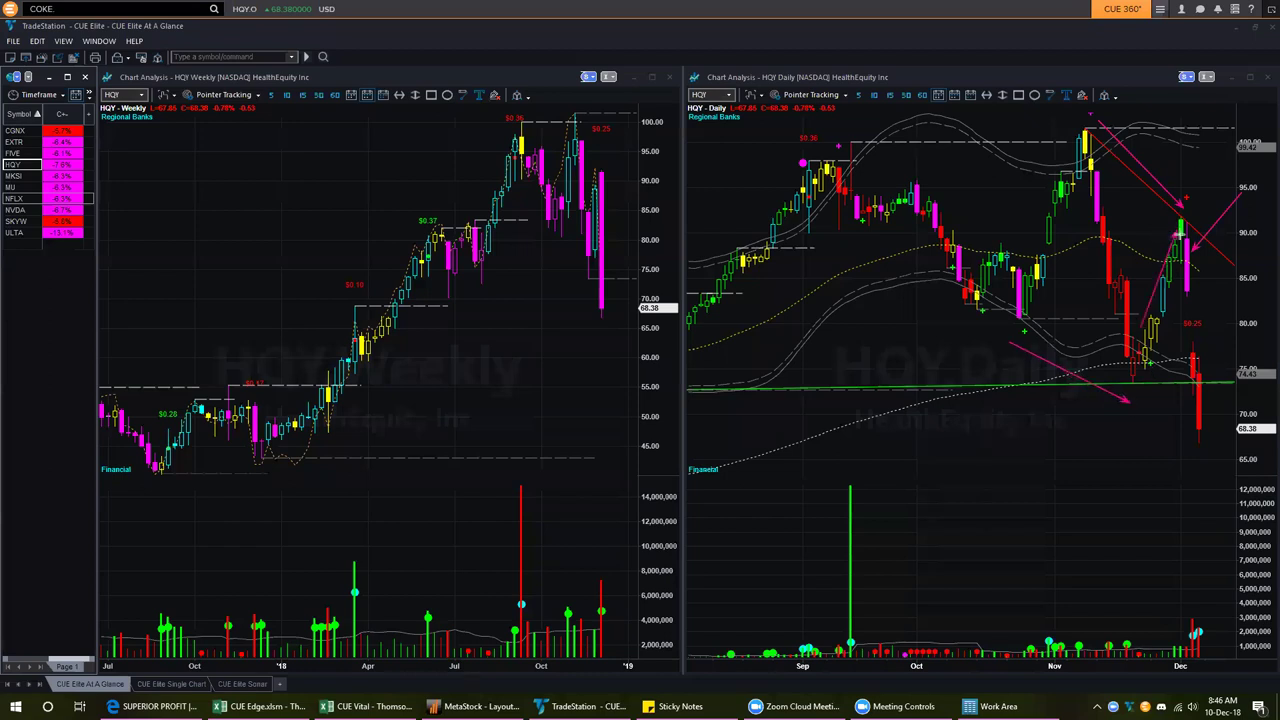
Mark the high and low levels of HQY's early-December daily bar, the following gap bar and the last bar with arrows
left_click_drag(1157, 250, 1240, 289)
left_click_drag(1186, 209, 1240, 209)
left_click_drag(1194, 364, 1248, 369)
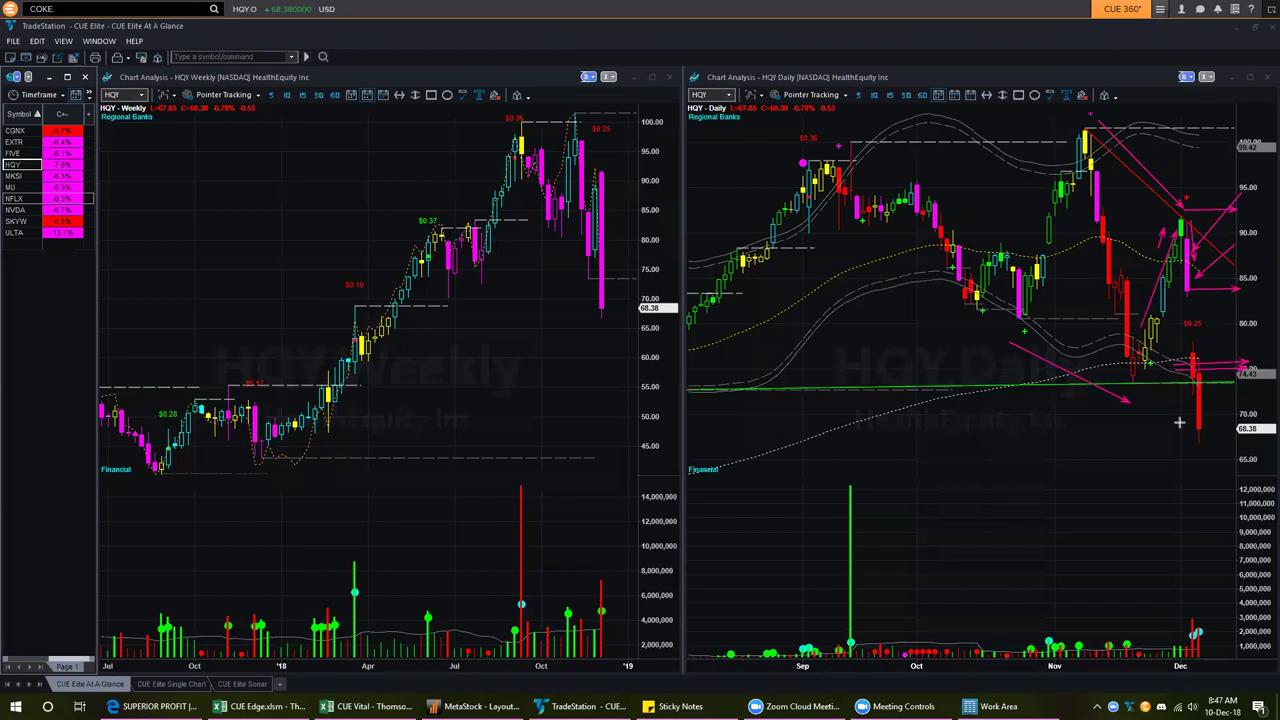
left_click_drag(1169, 451, 1188, 398)
left_click_drag(1192, 232, 1228, 178)
Clear the HQY arrows, sketch a rebound to the broken green trendline and a renewed decline, and clear that sketch
left_click(1081, 95)
mouse_move(1204, 431)
left_mouse_down()
mouse_move(1221, 396)
mouse_move(1249, 446)
left_mouse_up()
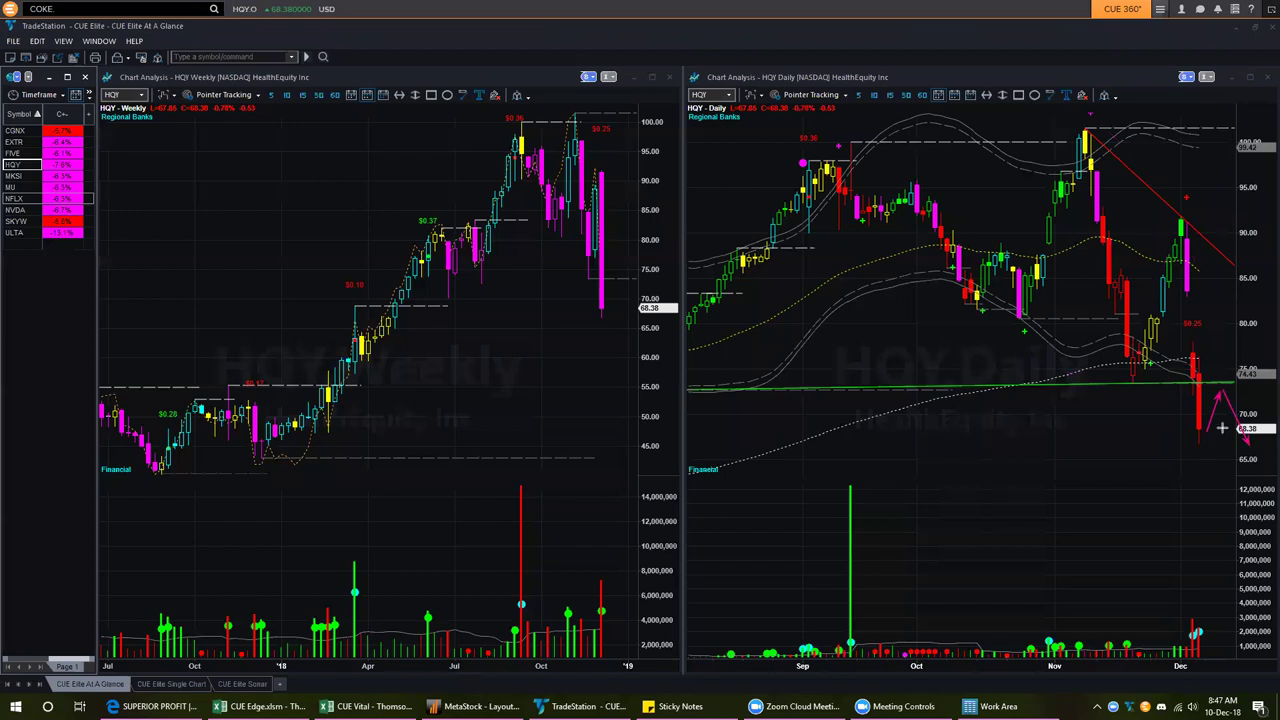
left_click(1053, 92)
Load MKSI and mark its early-December daily reversal bar, rising highs and green support line with arrows, then clear them
key("Down")
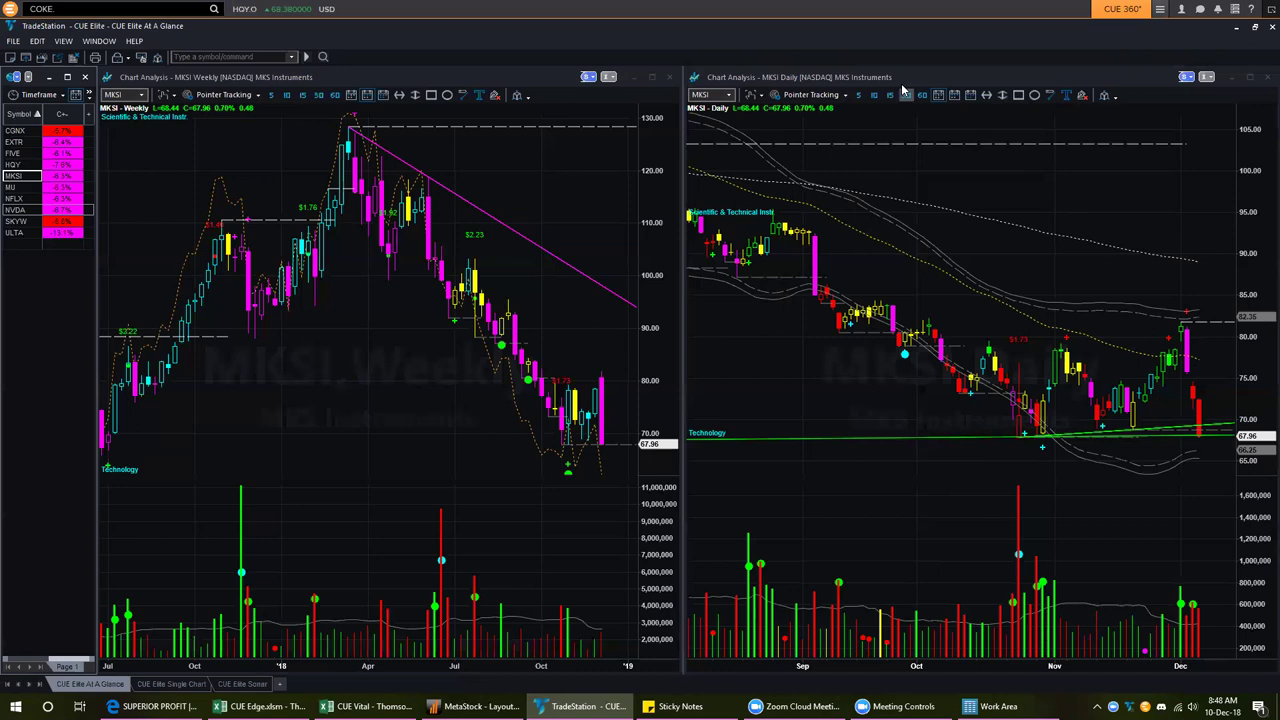
left_click_drag(1211, 300, 1188, 340)
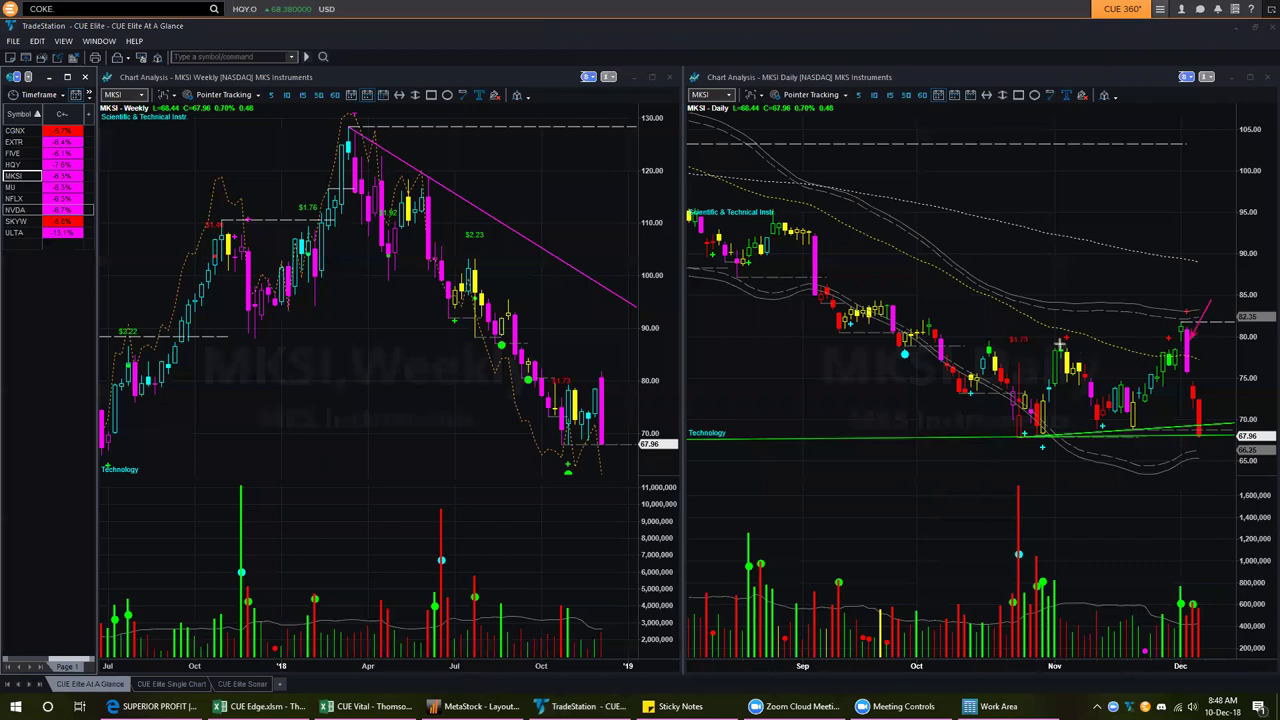
left_click_drag(1068, 342, 1194, 347)
left_click_drag(1150, 442, 1195, 438)
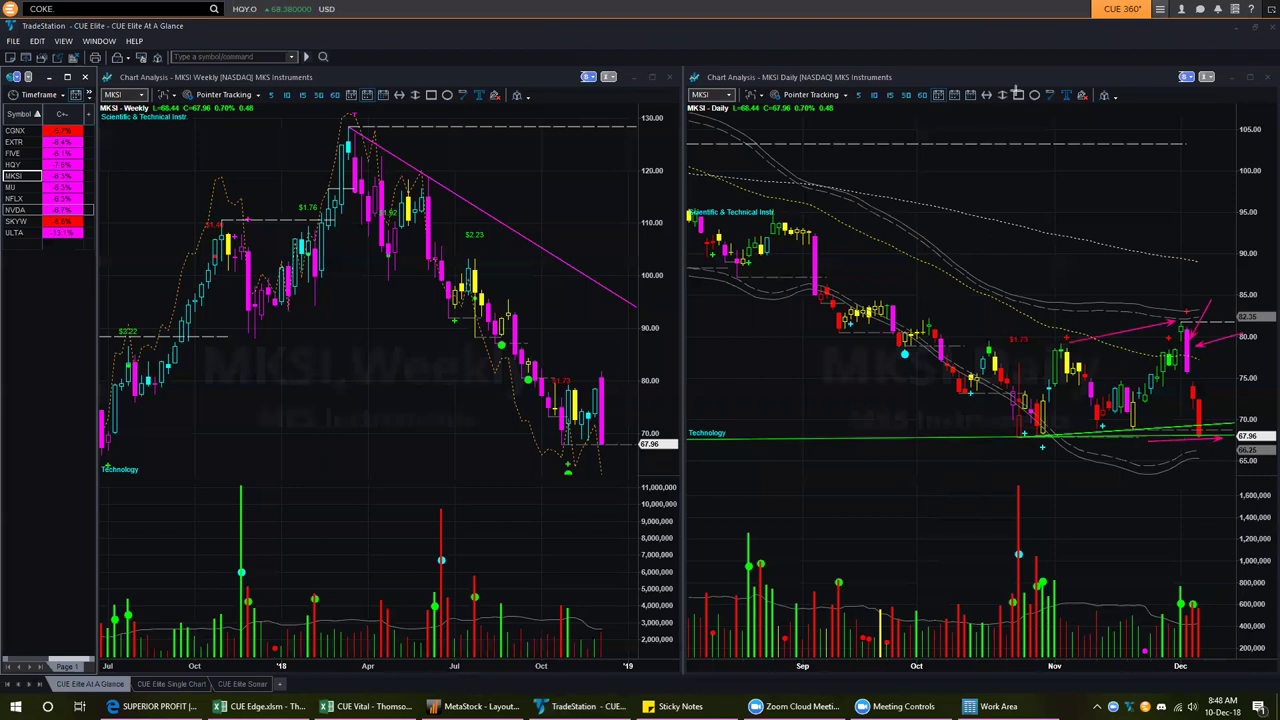
key("Delete")
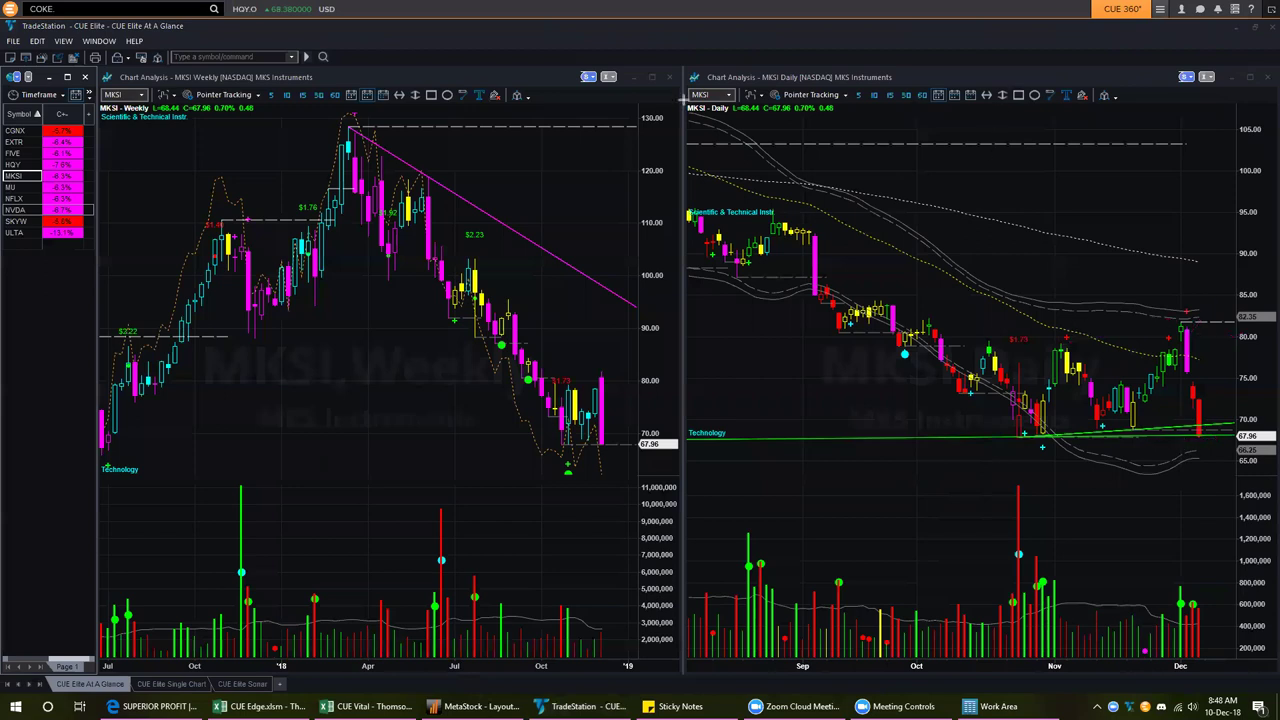
Bring up MU's charts, then load NFLX and sketch a possible decline through its daily support with arrows, clearing them
left_click(16, 187)
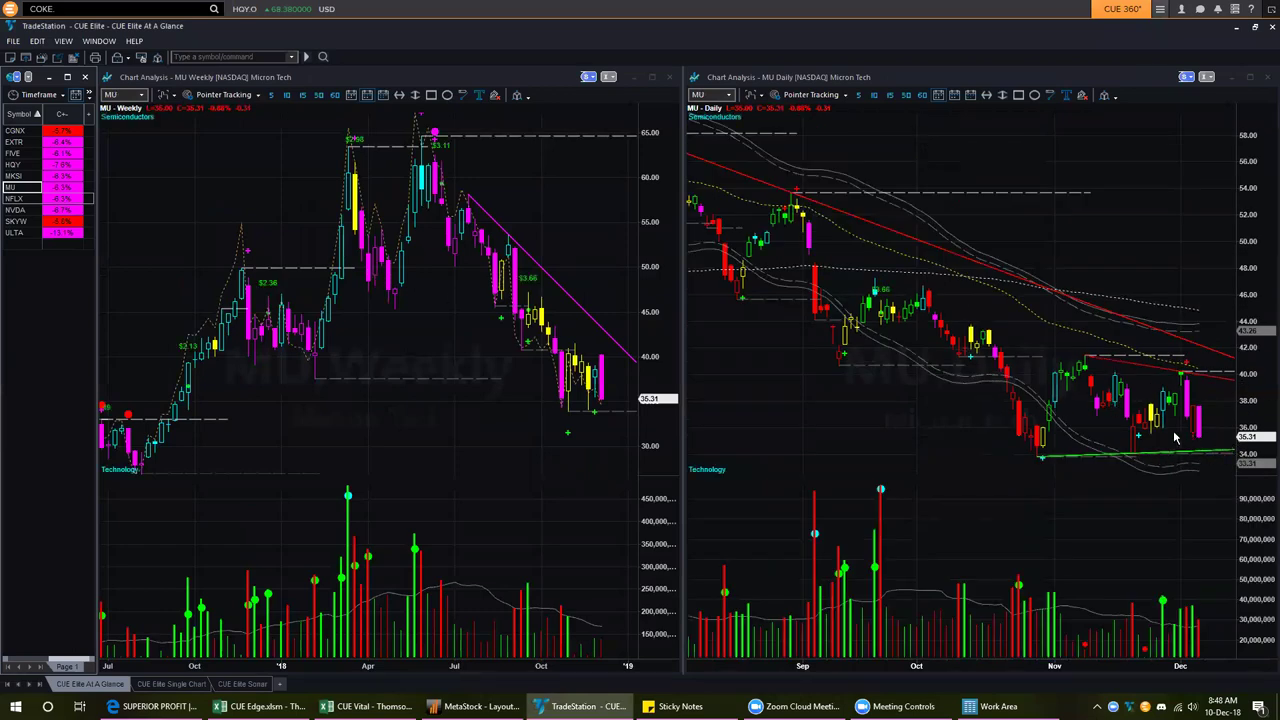
key("Down")
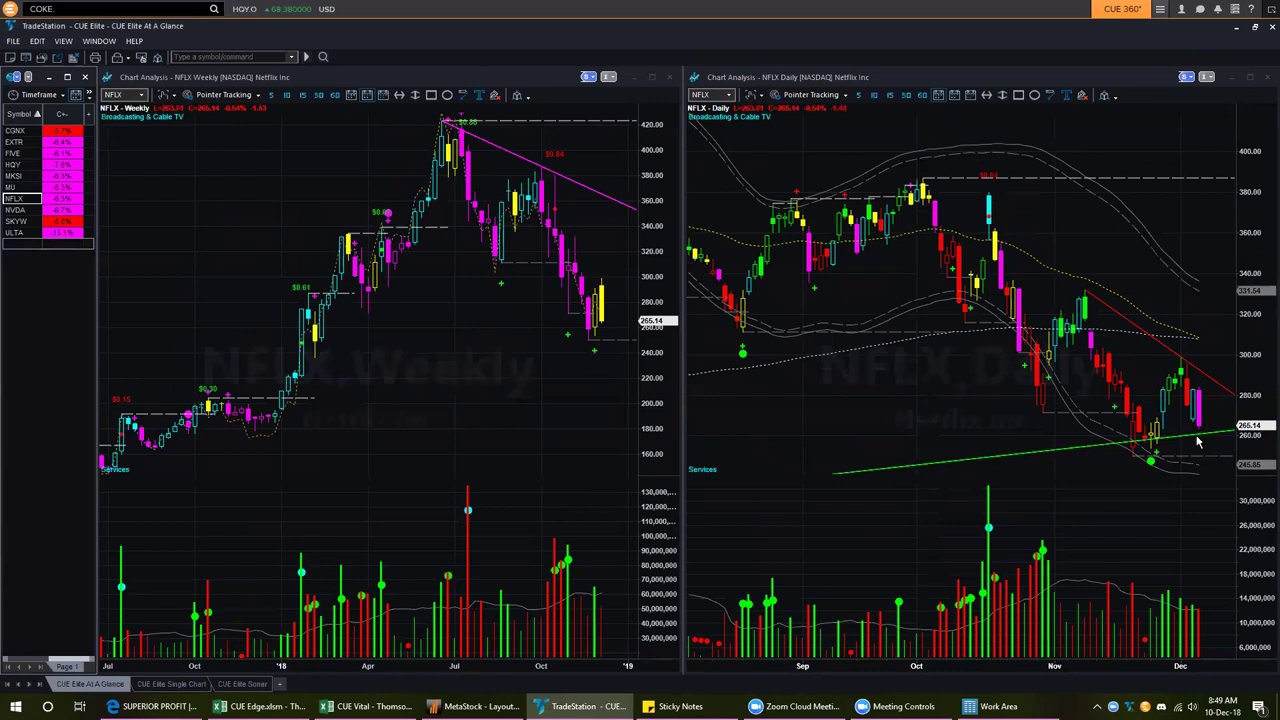
left_click(898, 92)
left_click_drag(1186, 467, 1238, 480)
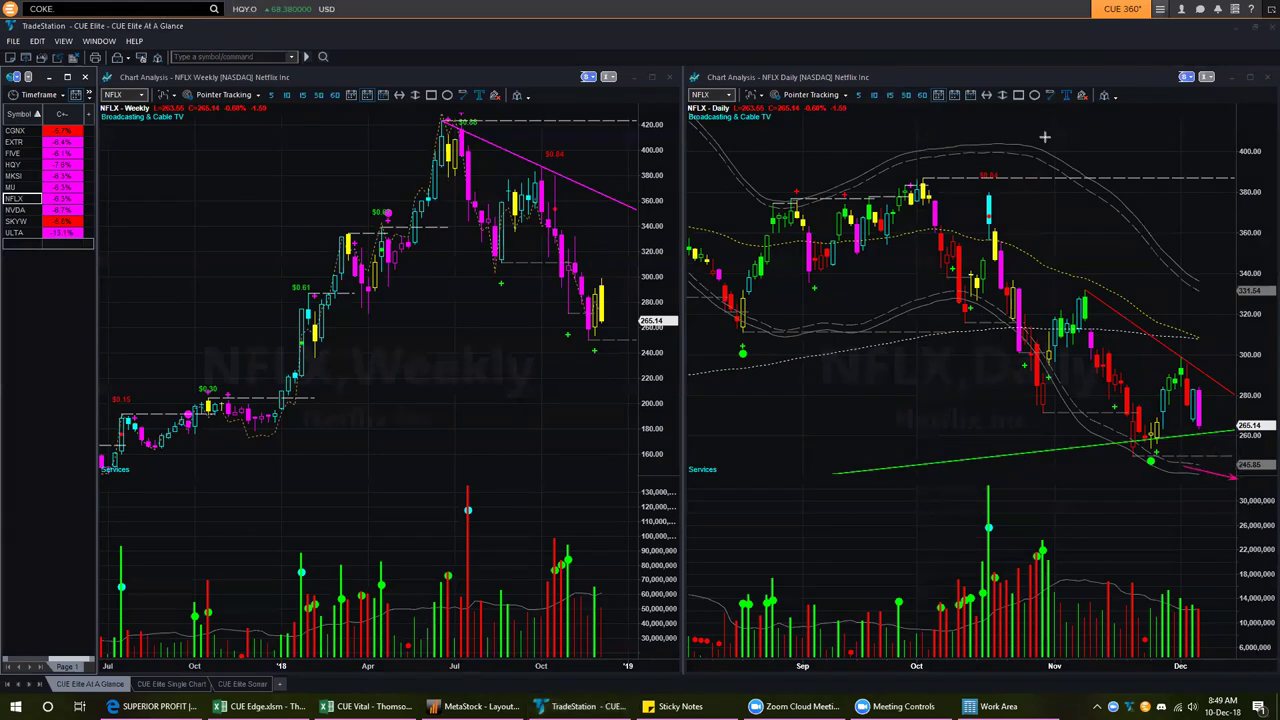
key("Delete")
mouse_move(1186, 432)
left_mouse_down()
mouse_move(1205, 471)
mouse_move(1226, 435)
mouse_move(1250, 469)
left_mouse_up()
left_click(1053, 94)
View NVDA, then load SKYW and mark its falling daily trendline, rebound, December reversal bar and price levels with arrows
left_click(26, 209)
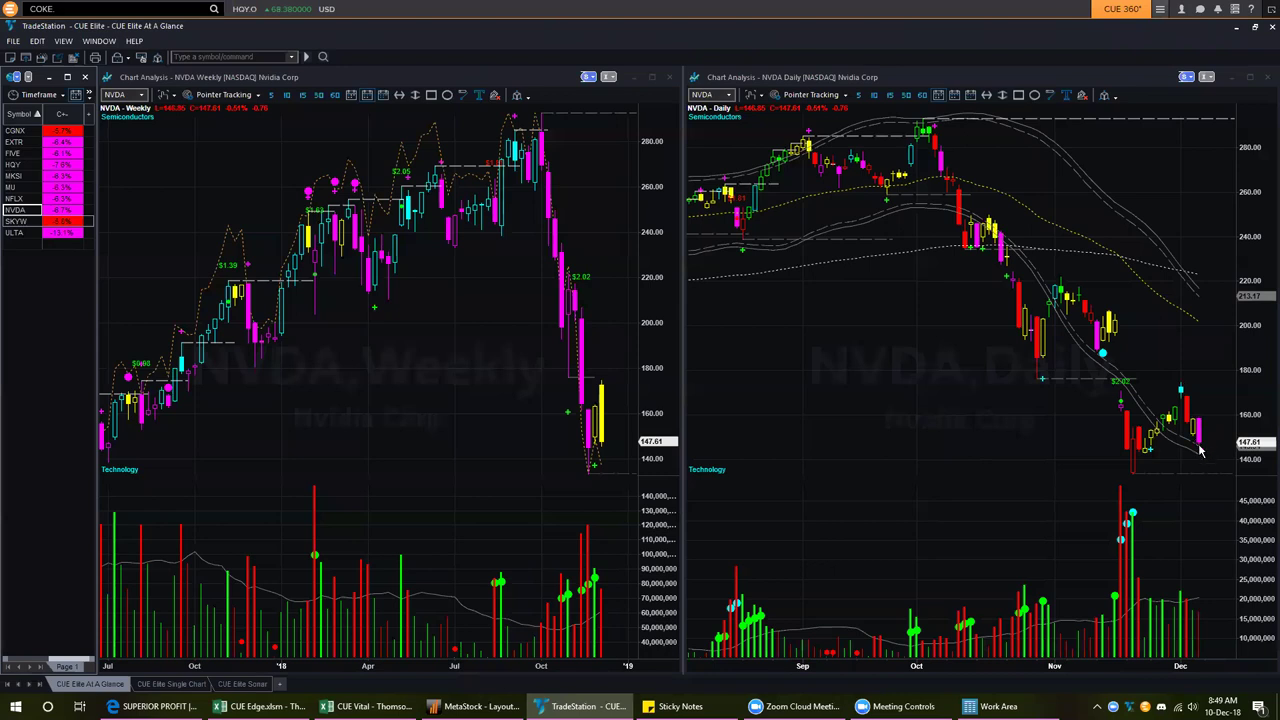
left_click(9, 222)
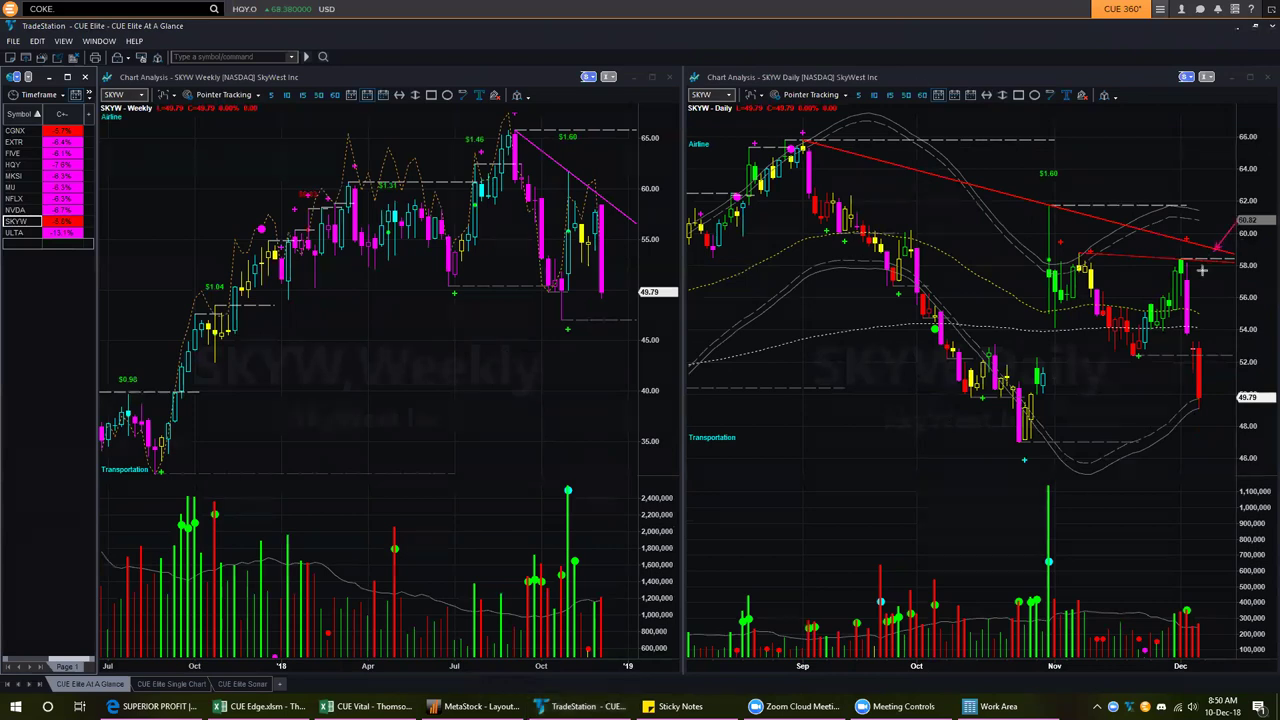
left_click_drag(1034, 196, 1203, 257)
mouse_move(1045, 336)
left_mouse_down()
mouse_move(1124, 365)
mouse_move(1178, 262)
mouse_move(1197, 322)
mouse_move(1258, 331)
left_mouse_up()
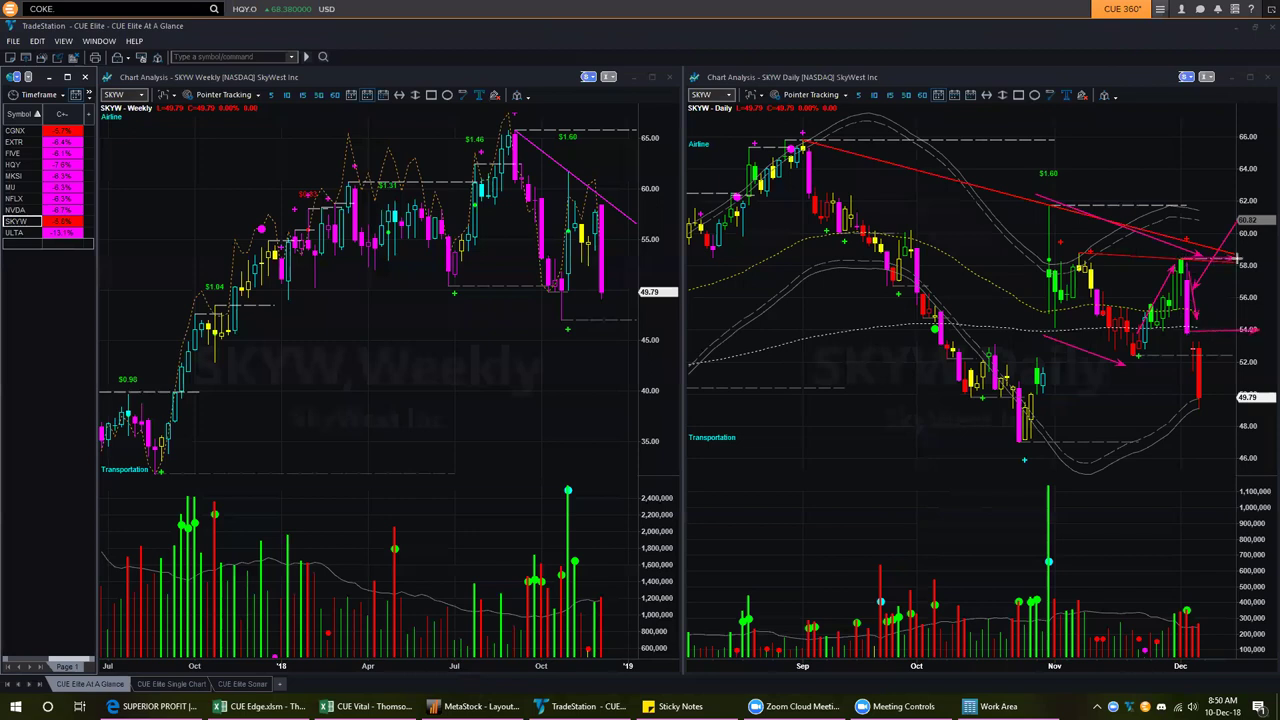
left_click_drag(1197, 402, 1243, 400)
left_click_drag(1242, 276, 1195, 308)
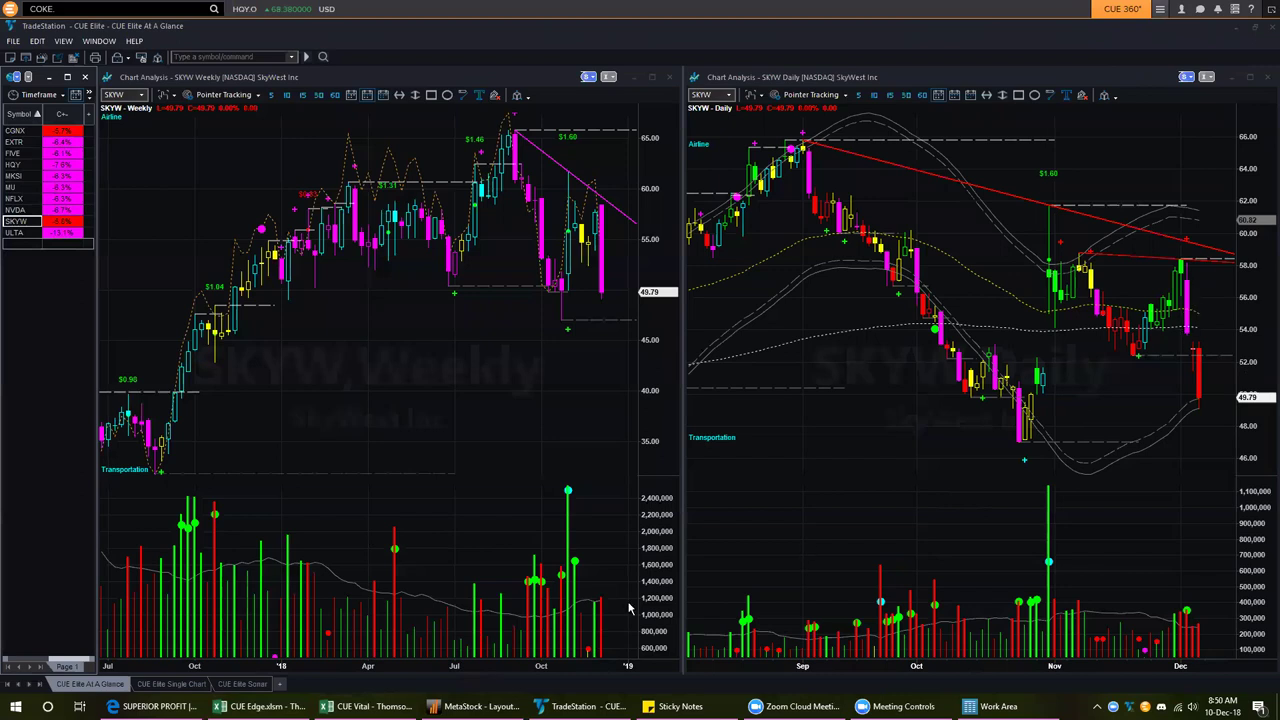
Review the prices of all ten Worst Performing Growth Stocks on CUE Edge's dashboard
left_click(260, 706)
left_click(101, 668)
left_click_drag(450, 404, 428, 508)
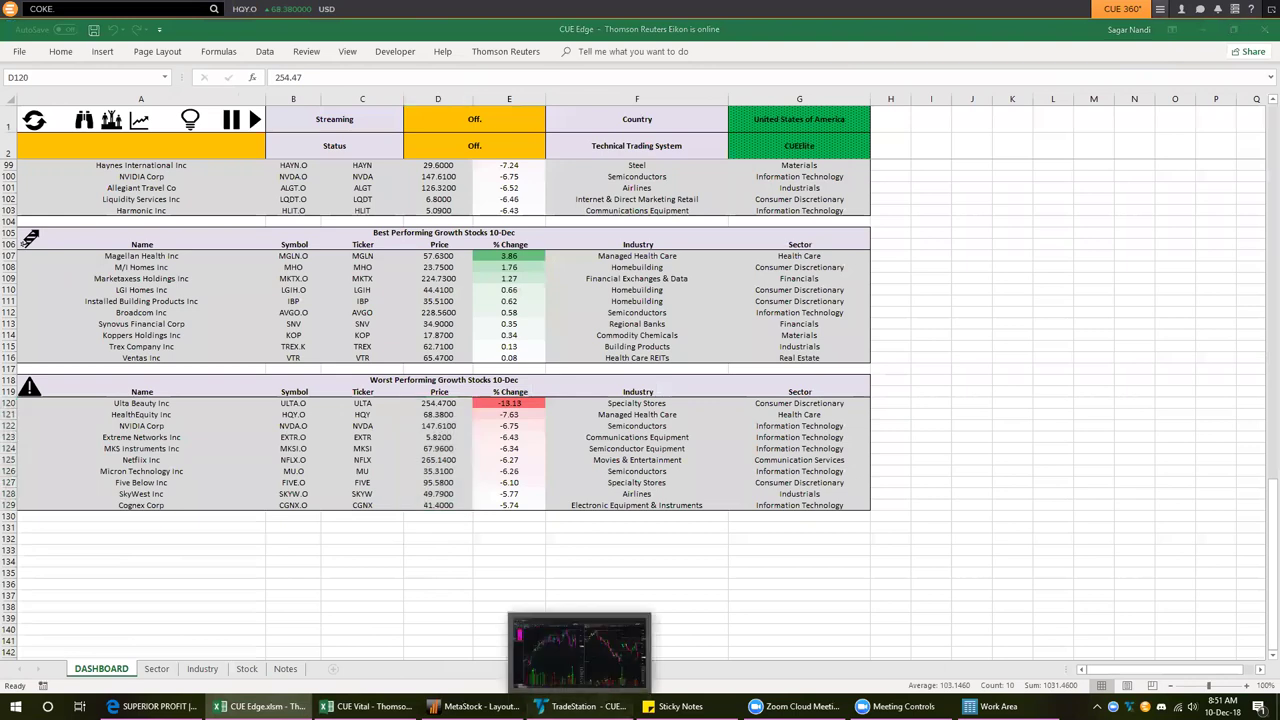
Load ULTA in TradeStation and mark its falling daily channel and early-December reversal bar with arrows
left_click(580, 706)
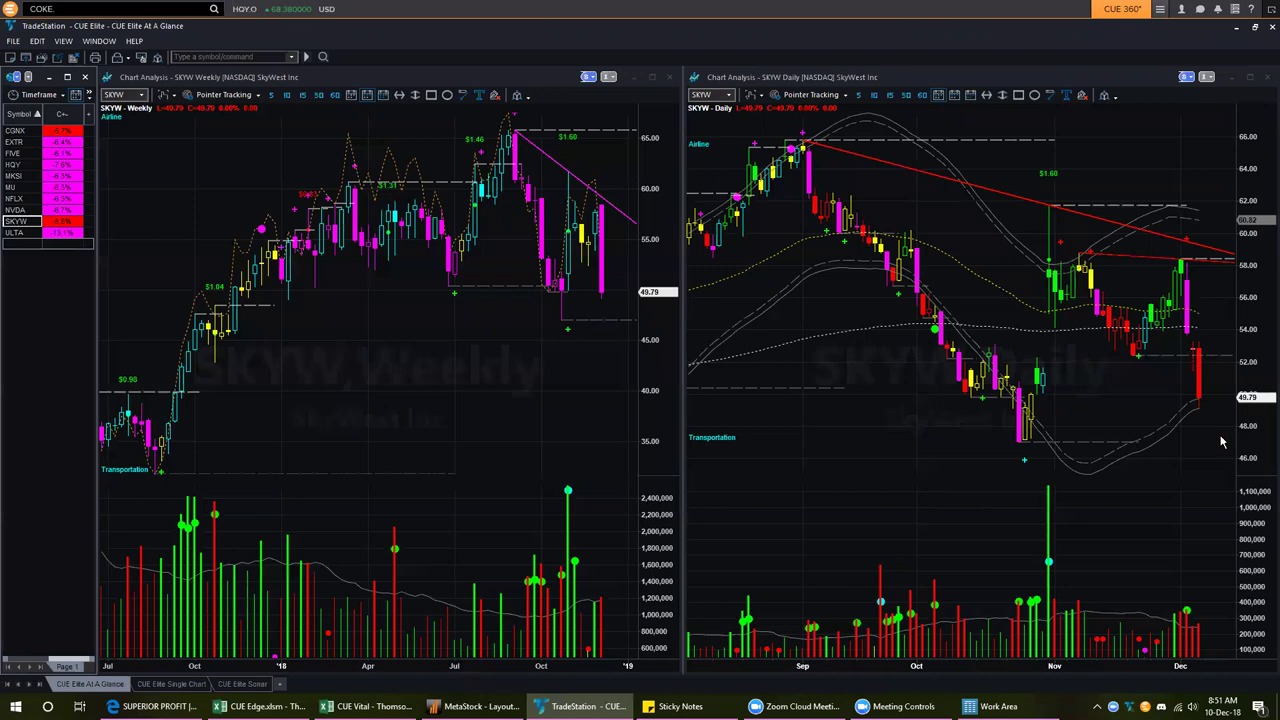
key("Down")
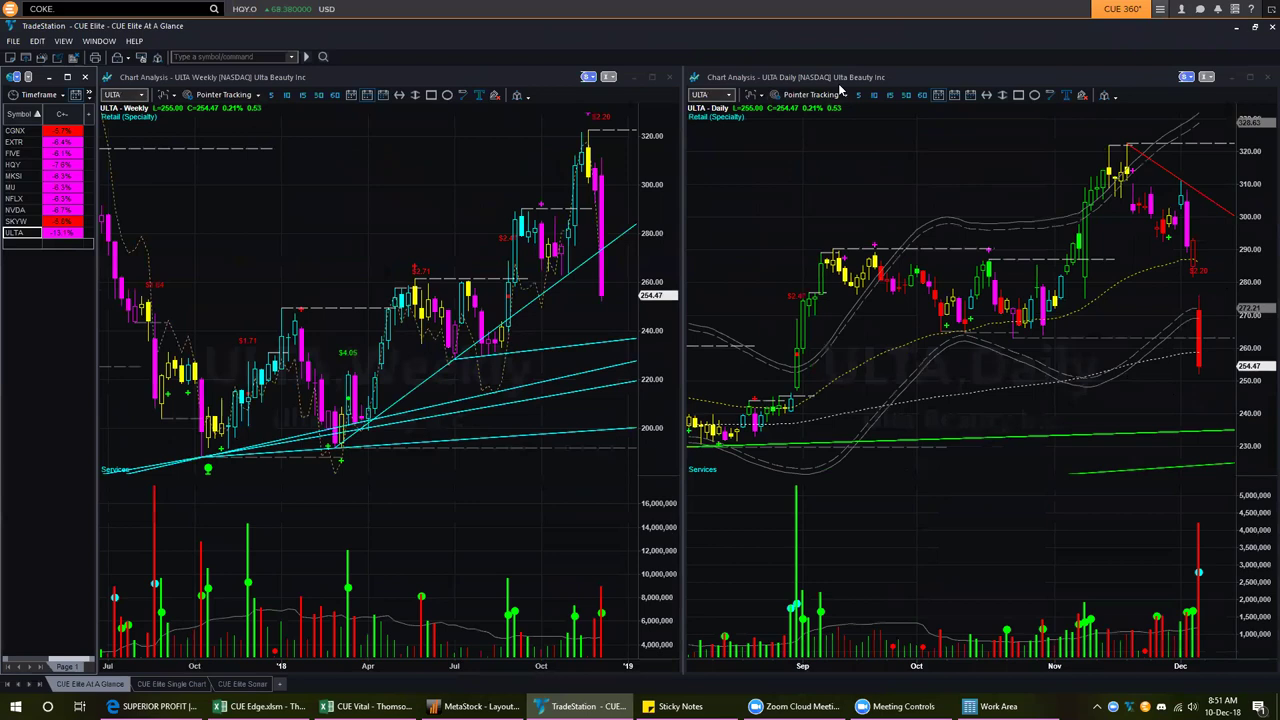
left_click_drag(1250, 177, 1192, 213)
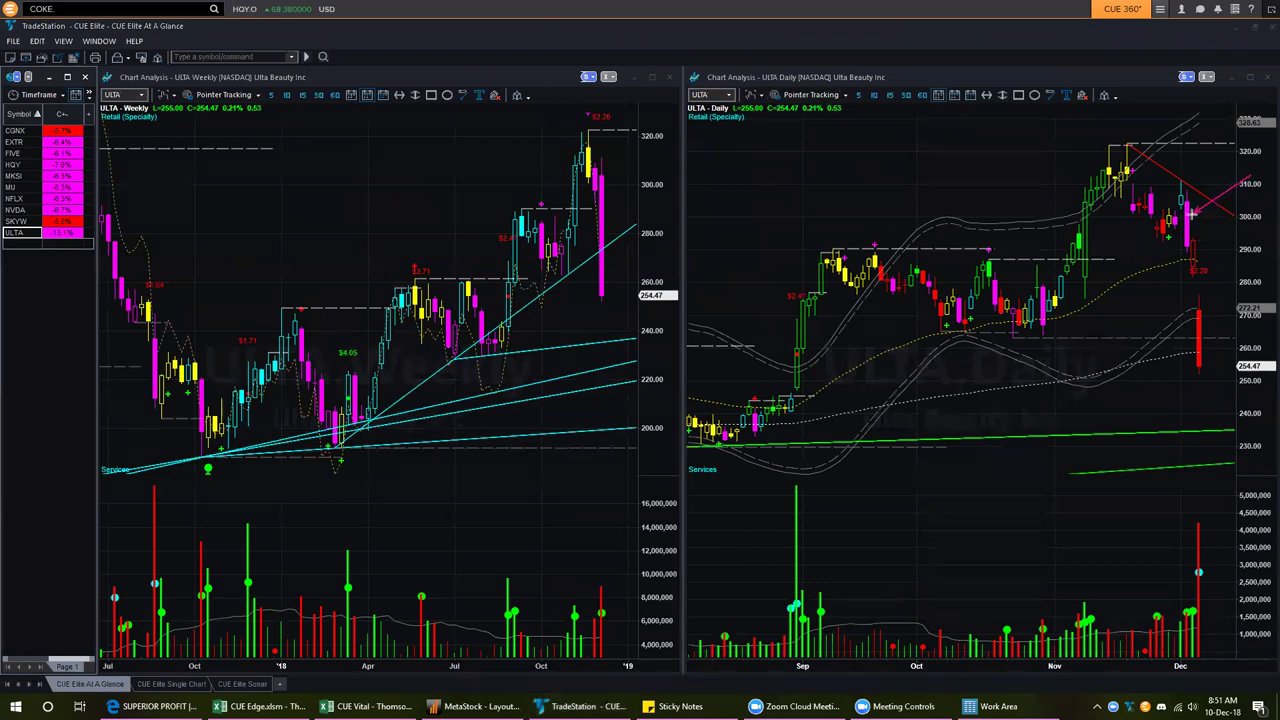
left_click_drag(1112, 130, 1206, 190)
left_click_drag(1118, 219, 1172, 248)
left_click_drag(1249, 198, 1196, 218)
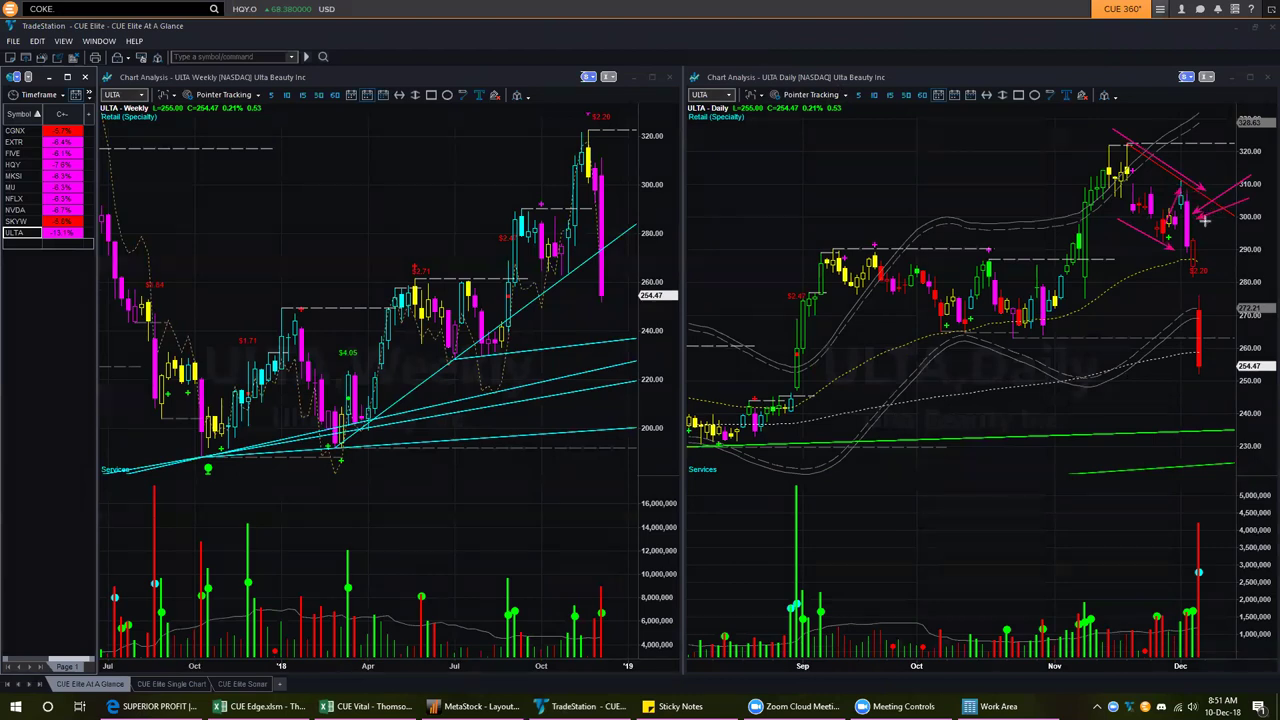
Mark ULTA's latest daily bars and the drop after earnings with arrows, then clear all arrows
left_click_drag(1236, 226, 1196, 221)
left_click_drag(1269, 281, 1208, 268)
left_click_drag(1180, 316, 1188, 354)
left_click(1066, 92)
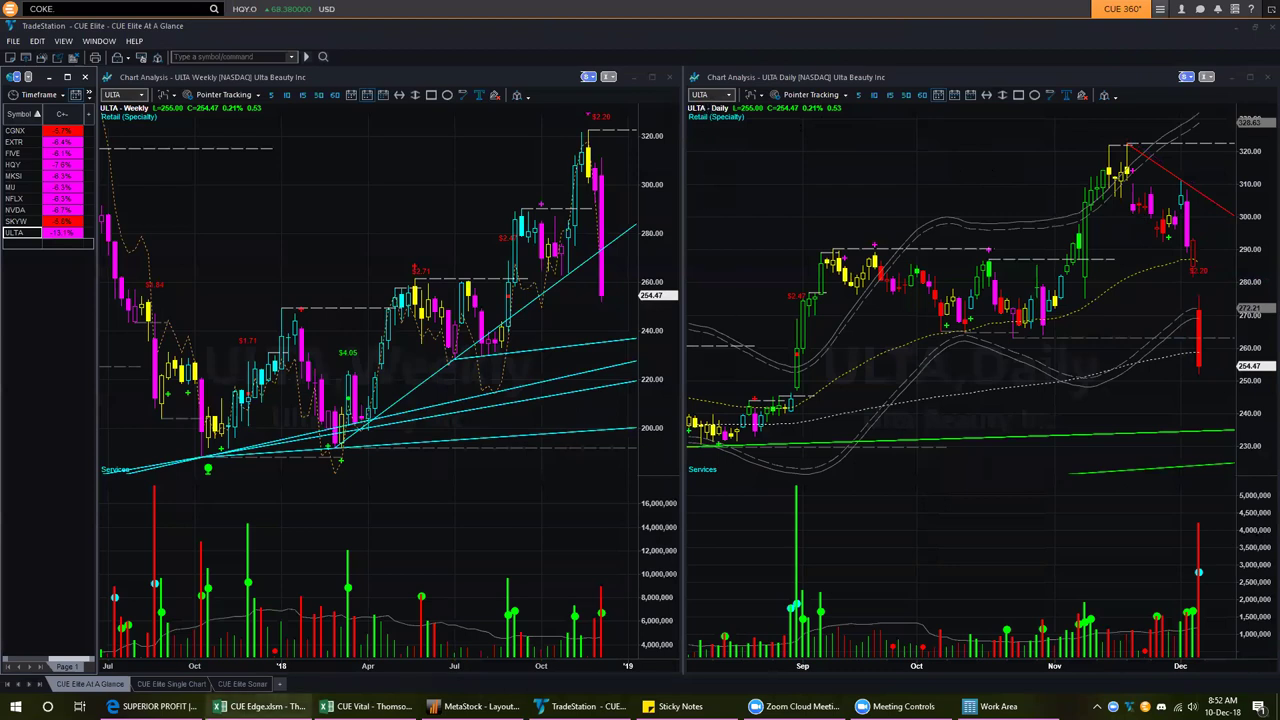
Filter CUE Edge to Ulta Beauty's Specialty Stores industry, review its ranking, and highlight the ULTA.O row among the industry's stocks
left_click(257, 706)
left_click(200, 426)
left_click(168, 403)
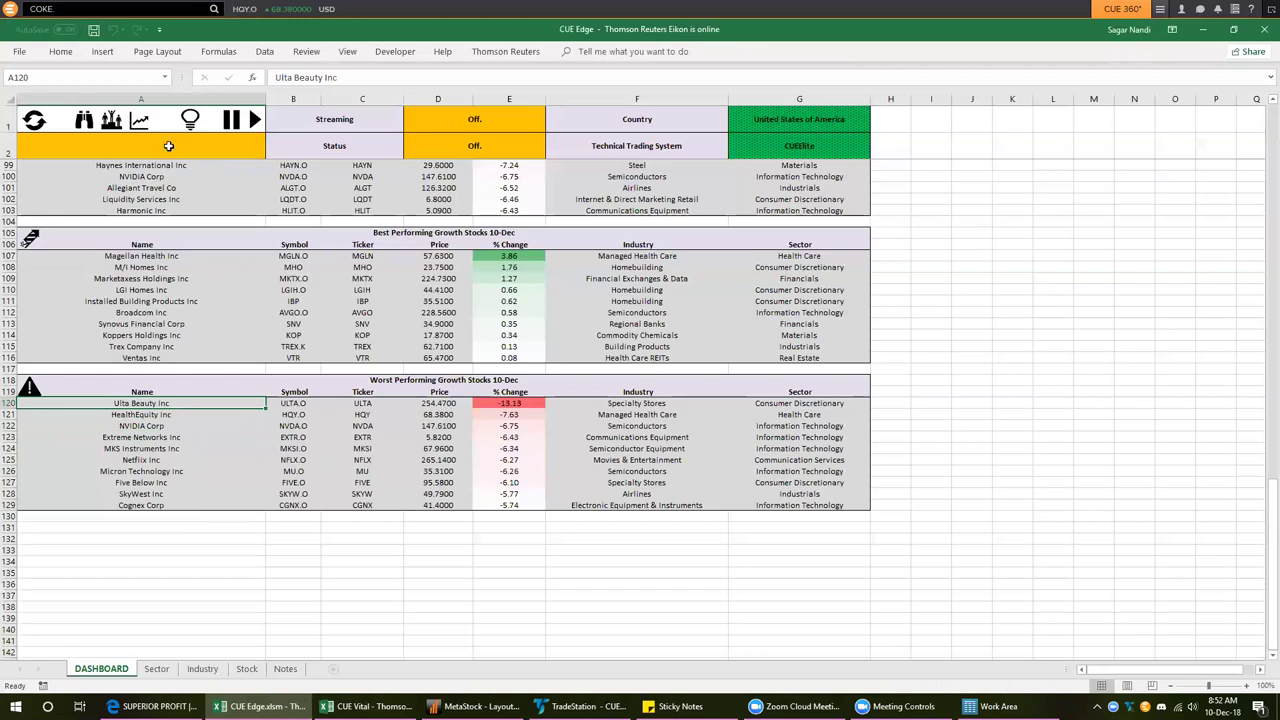
left_click(648, 403)
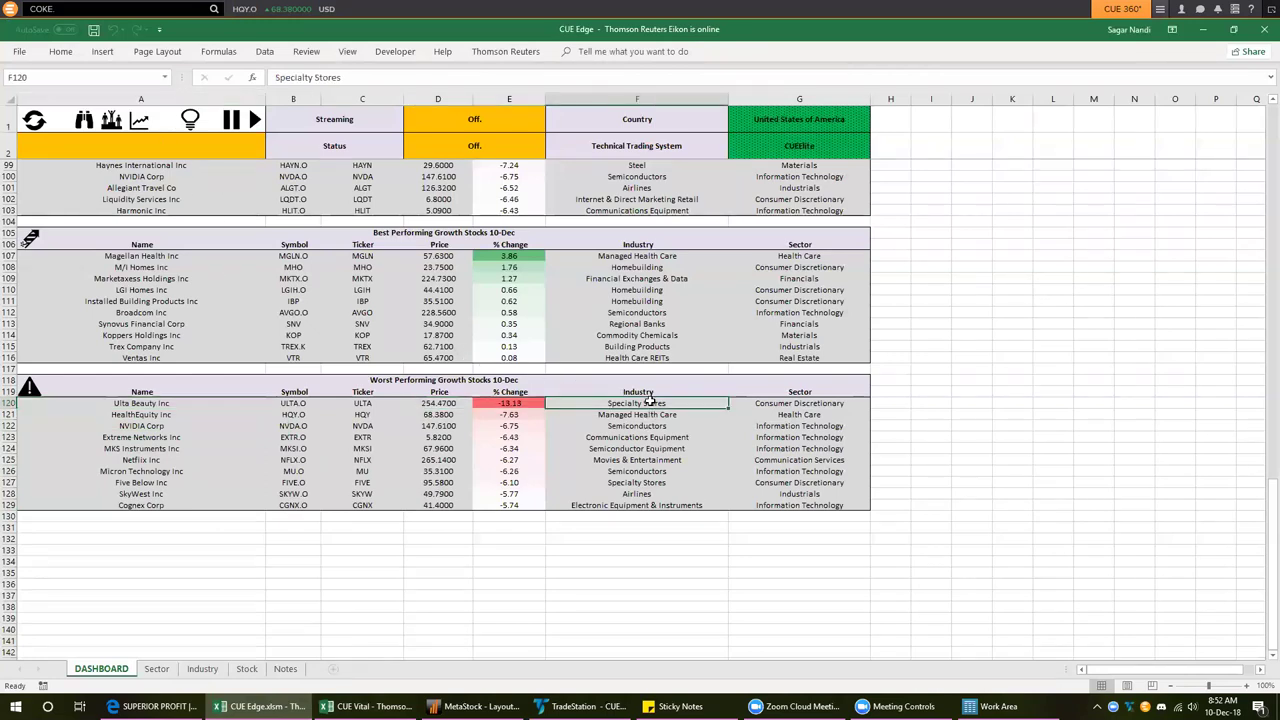
left_click(84, 122)
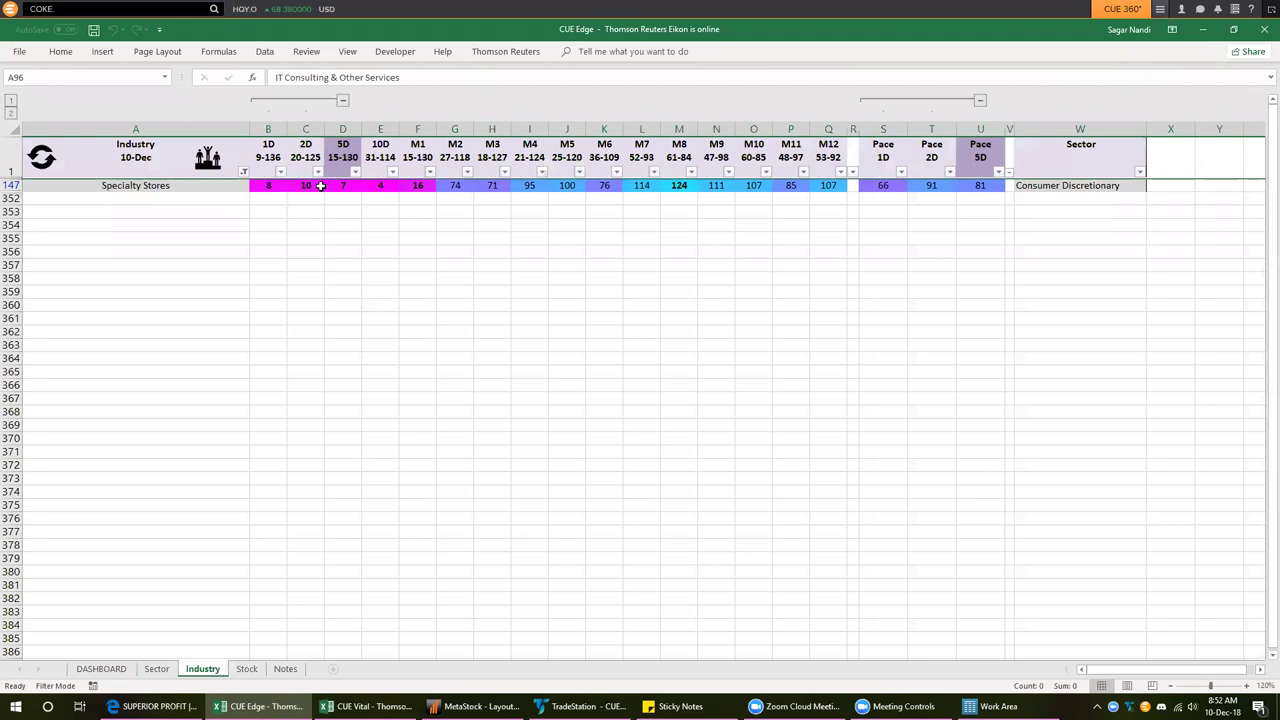
left_click(247, 668)
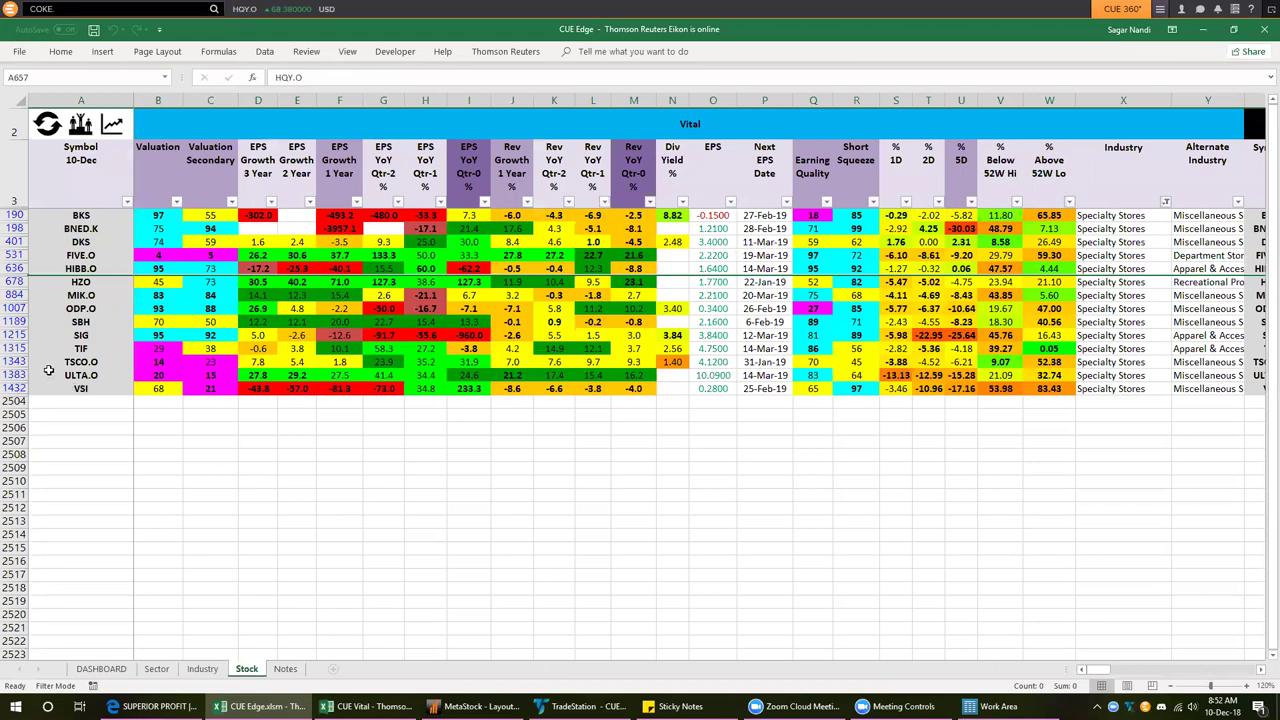
left_click(15, 375)
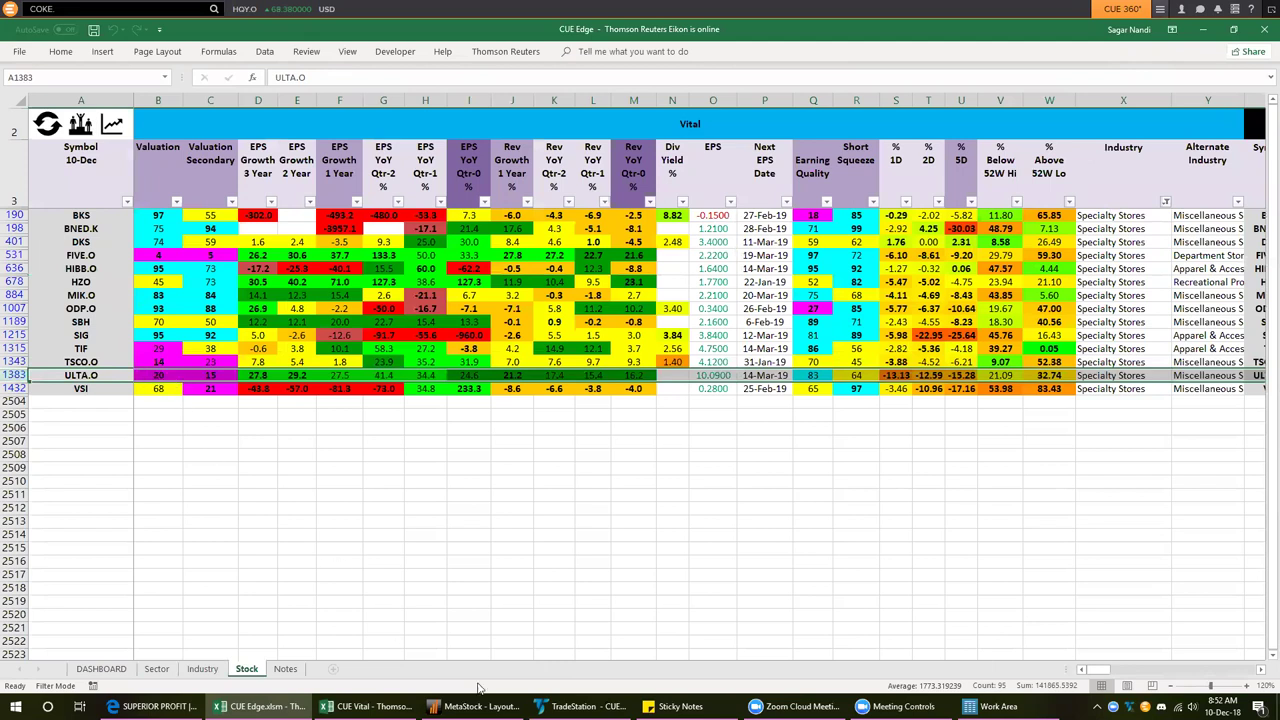
Switch to TradeStation, clear all the symbols from its watchlist, and return to CUE Edge
left_click(580, 706)
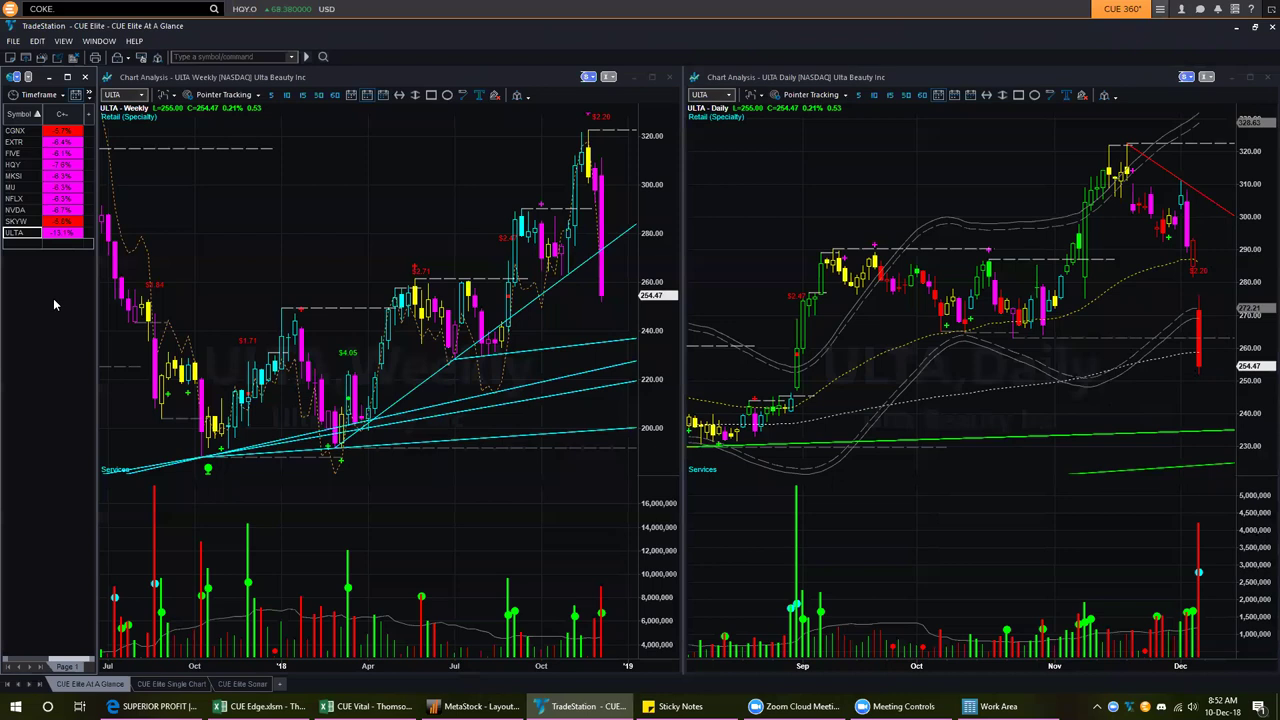
left_click(17, 244)
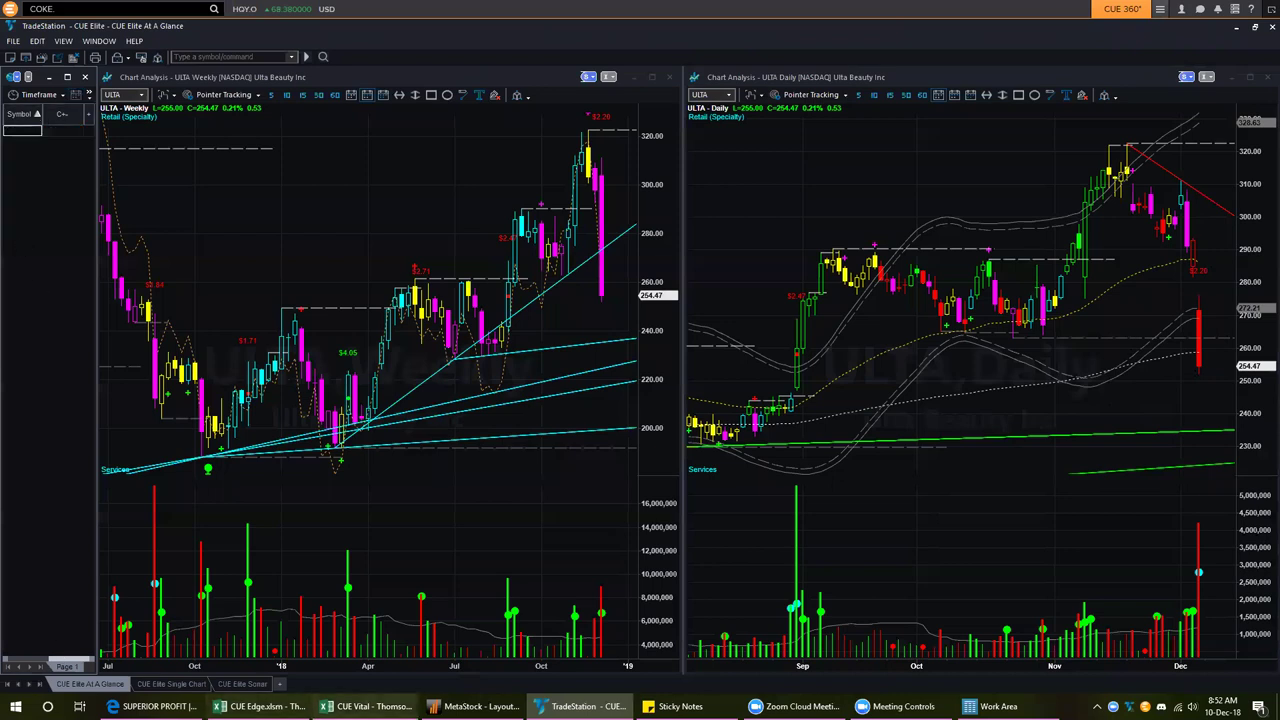
key("alt+Tab")
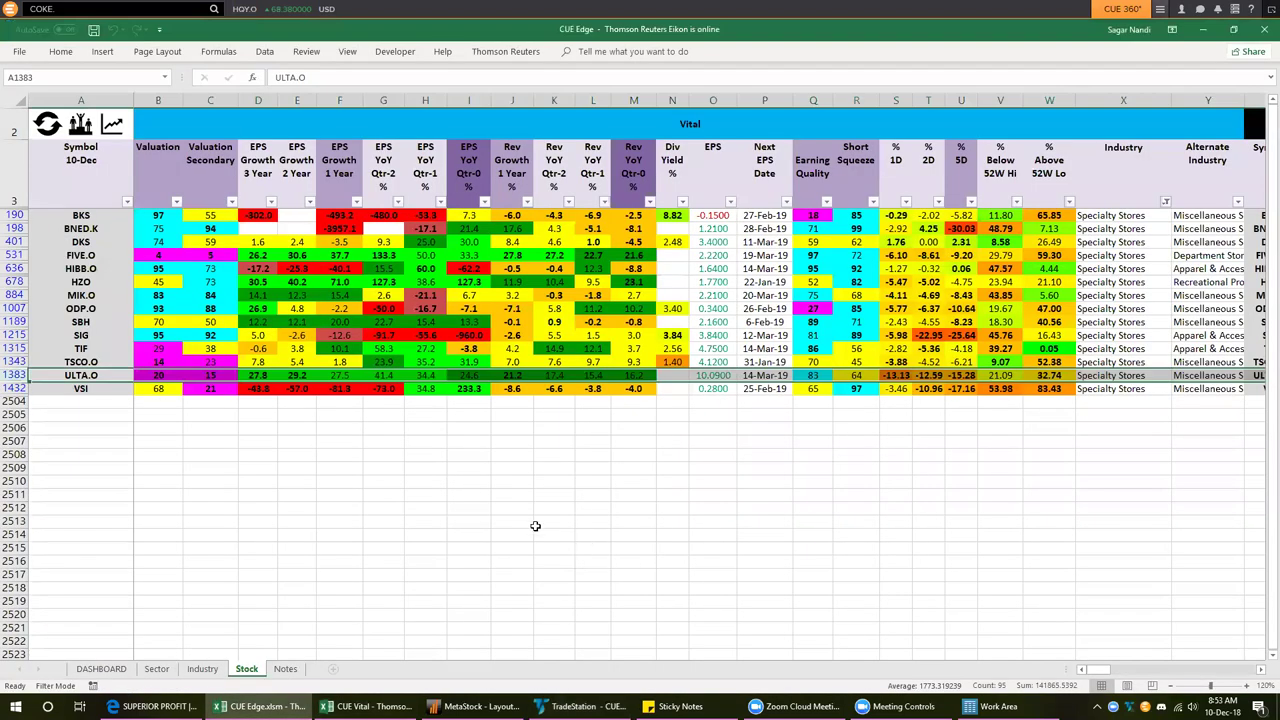
Review CUE Edge's dashboard from the Worst Performing Growth Stocks table up to the Sector Performance % chart
left_click(104, 670)
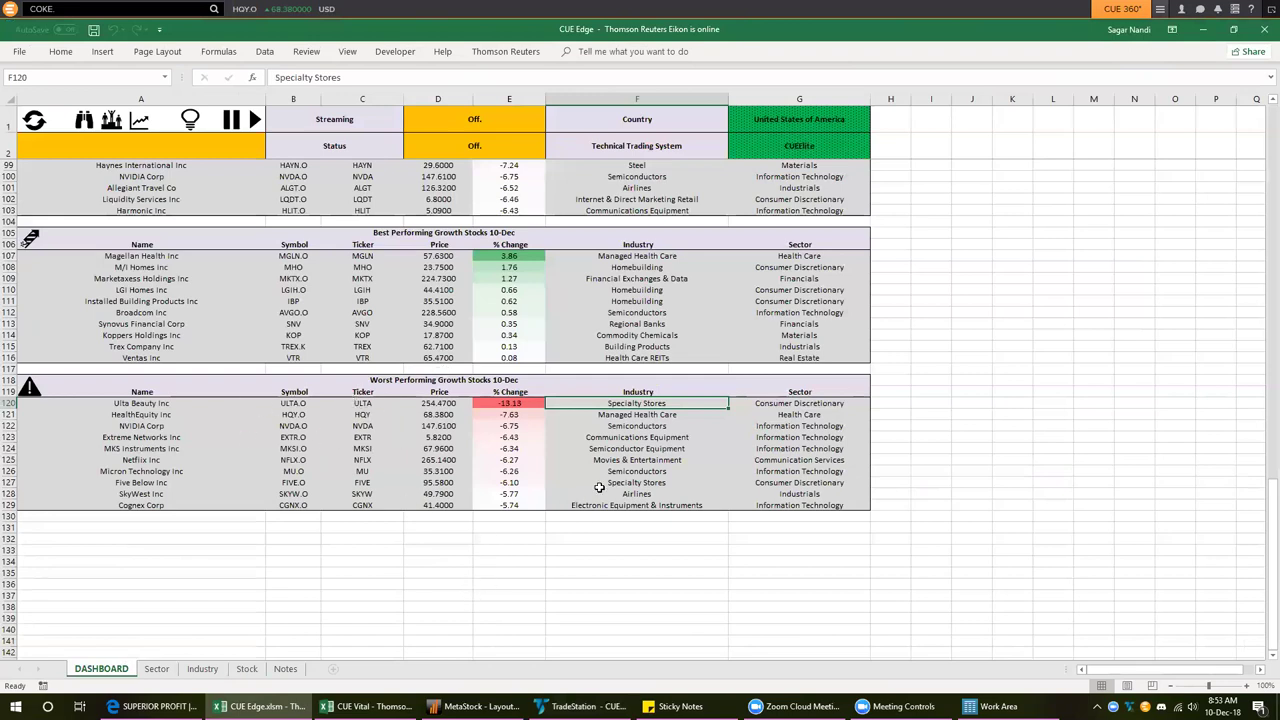
scroll(502, 505, "up", 6)
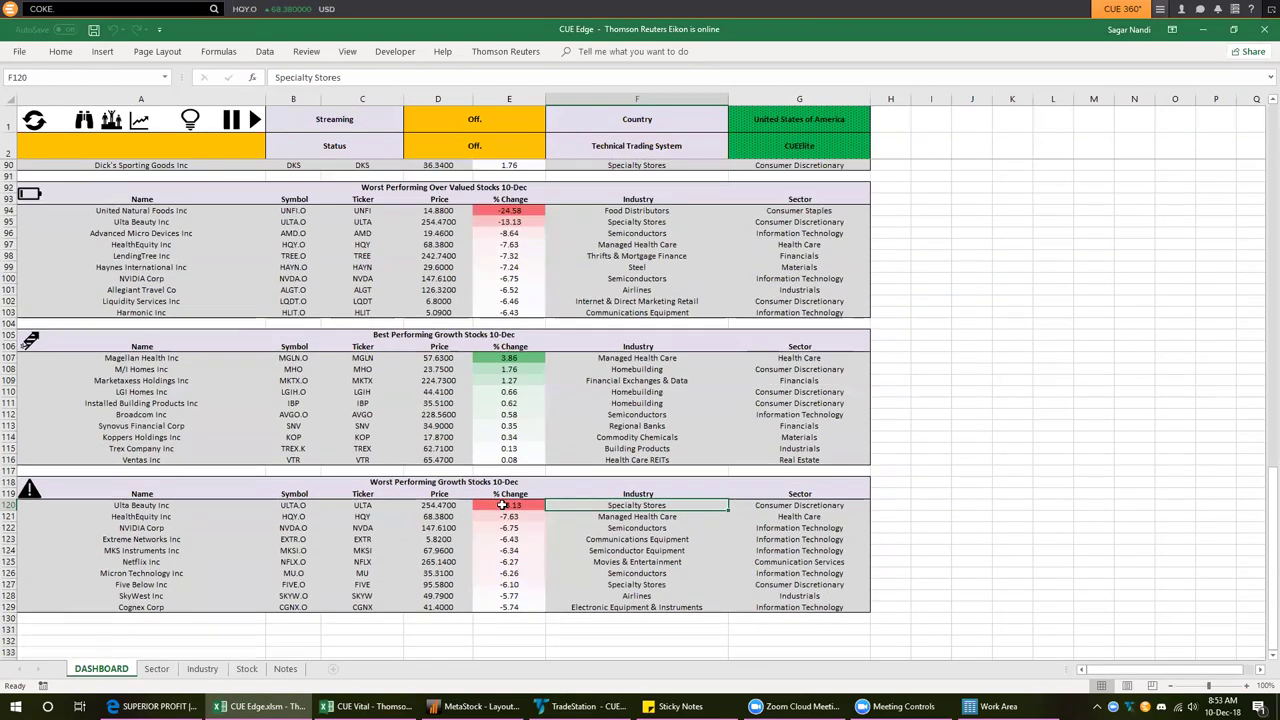
scroll(596, 460, "up", 18)
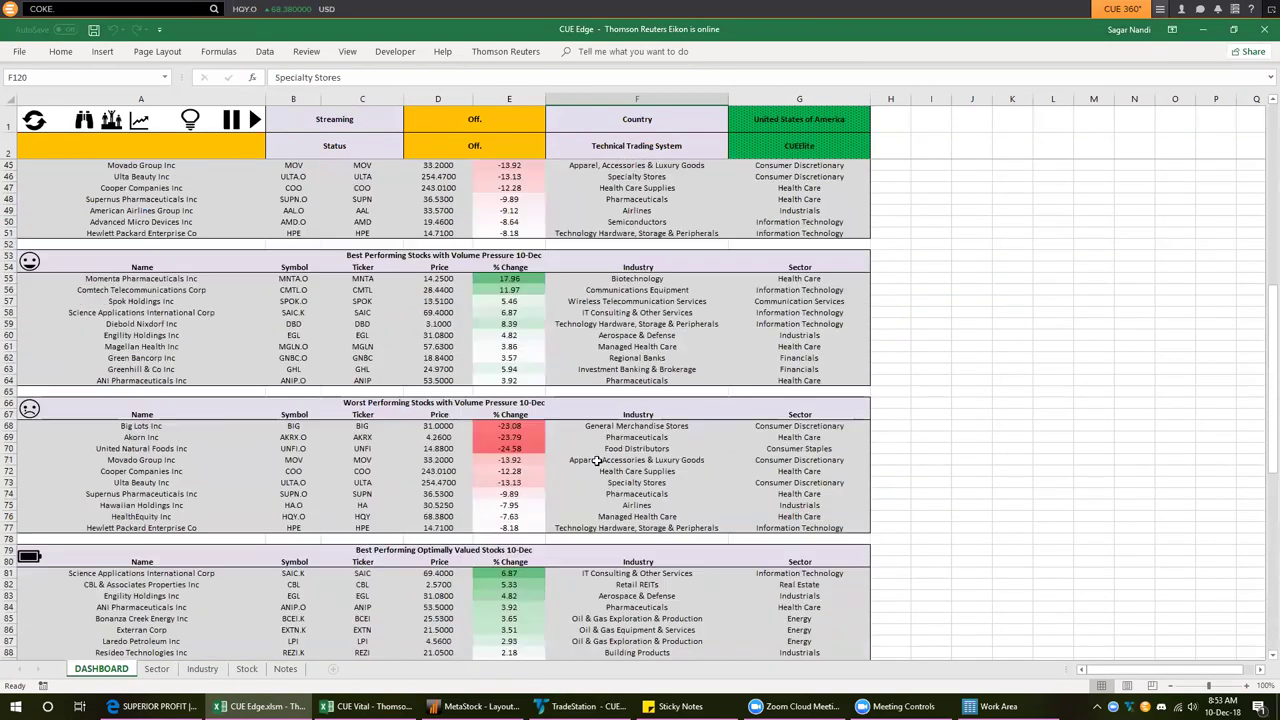
scroll(596, 460, "up", 8)
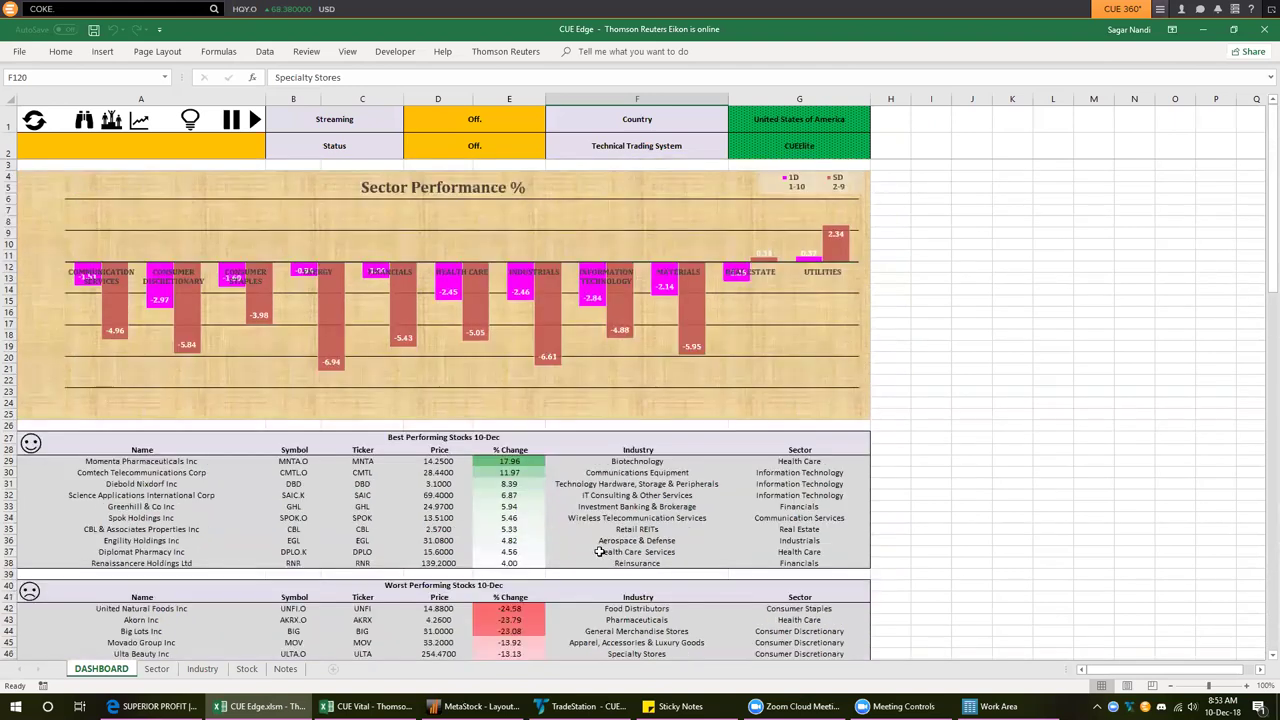
Clear the Specialty Stores filter in the industry rankings and collapse the 1D and 2D ranking columns
left_click(204, 669)
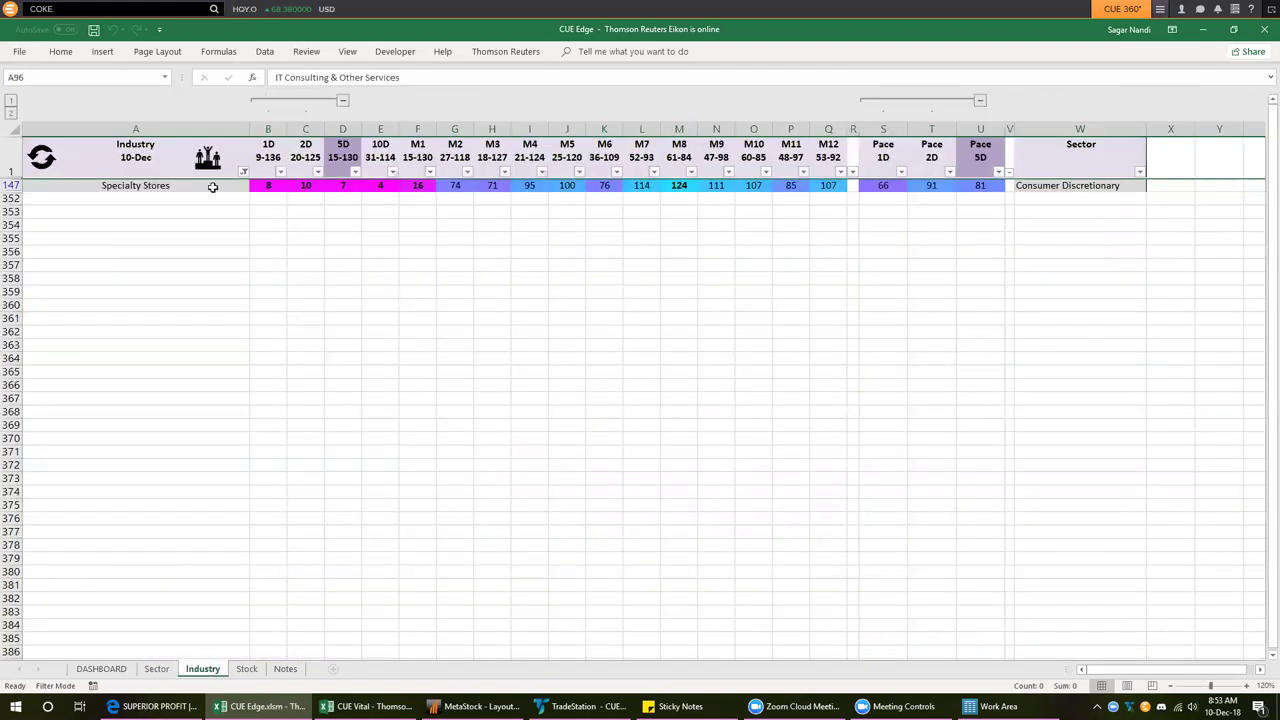
left_click(40, 157)
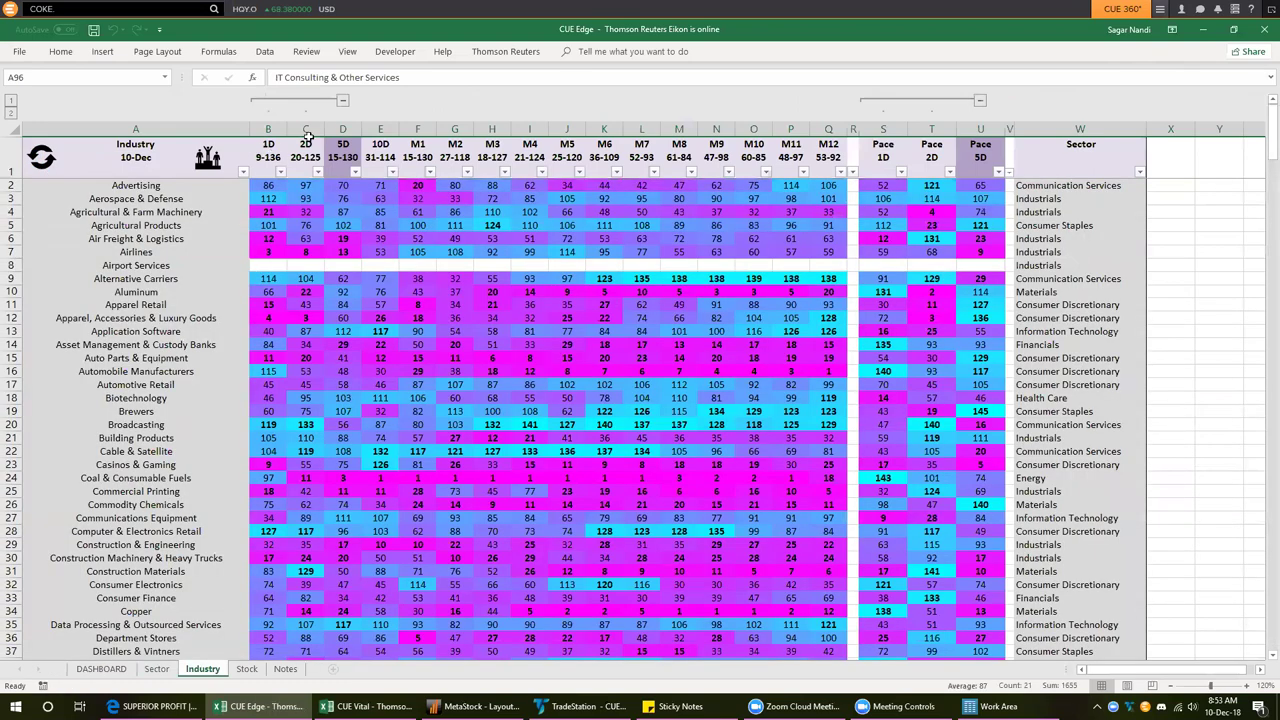
left_click(342, 101)
scroll(206, 563, "down", 18)
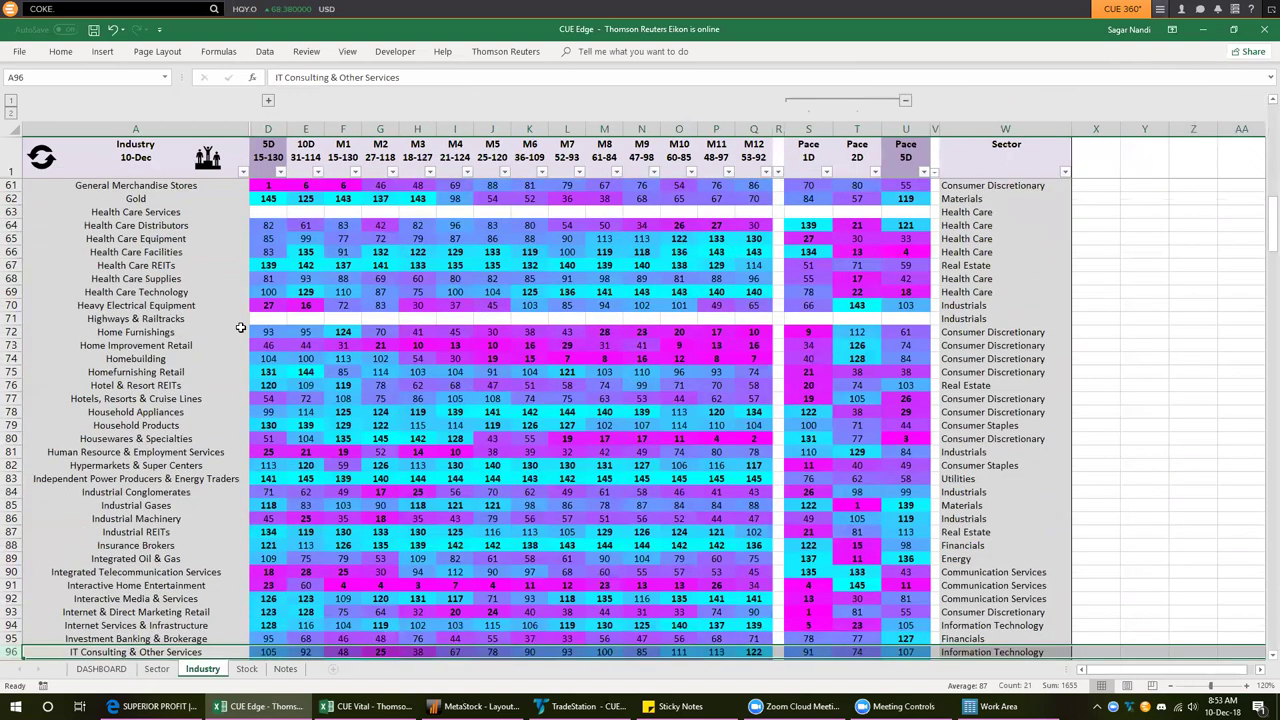
Sort the industries by their 5D ranking in descending order
left_click(262, 160)
left_click(272, 170)
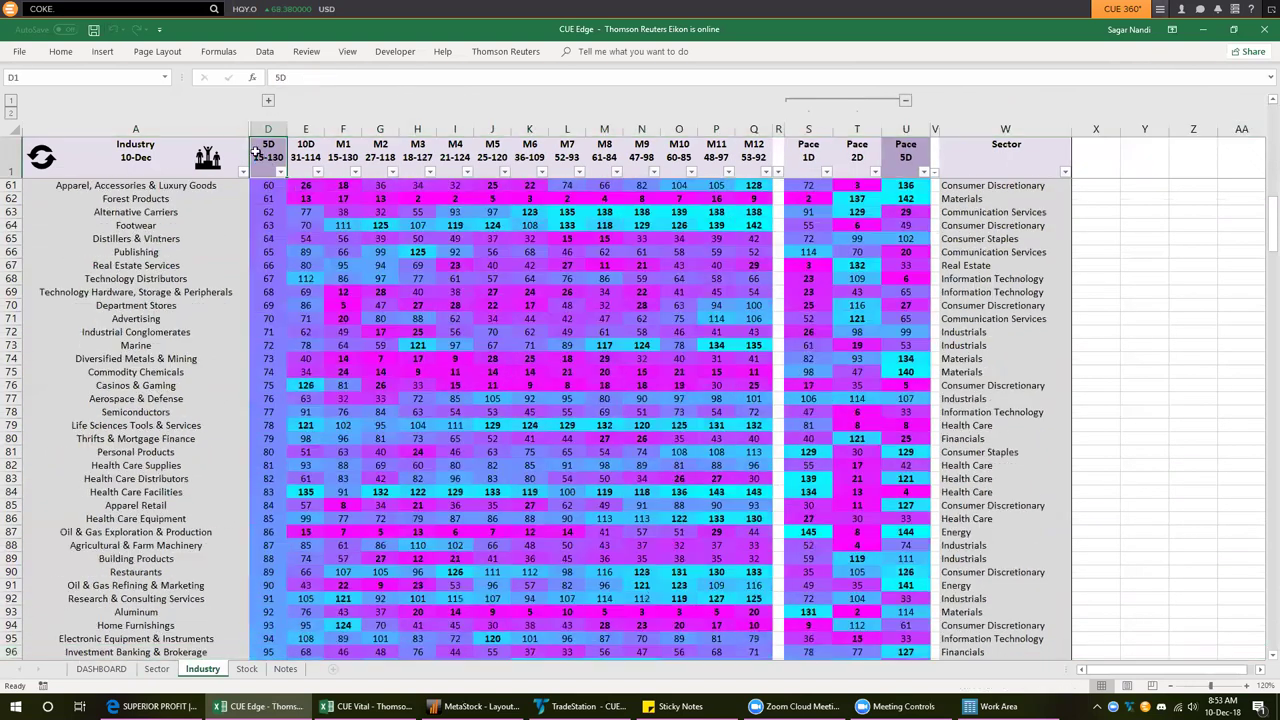
left_click(41, 157)
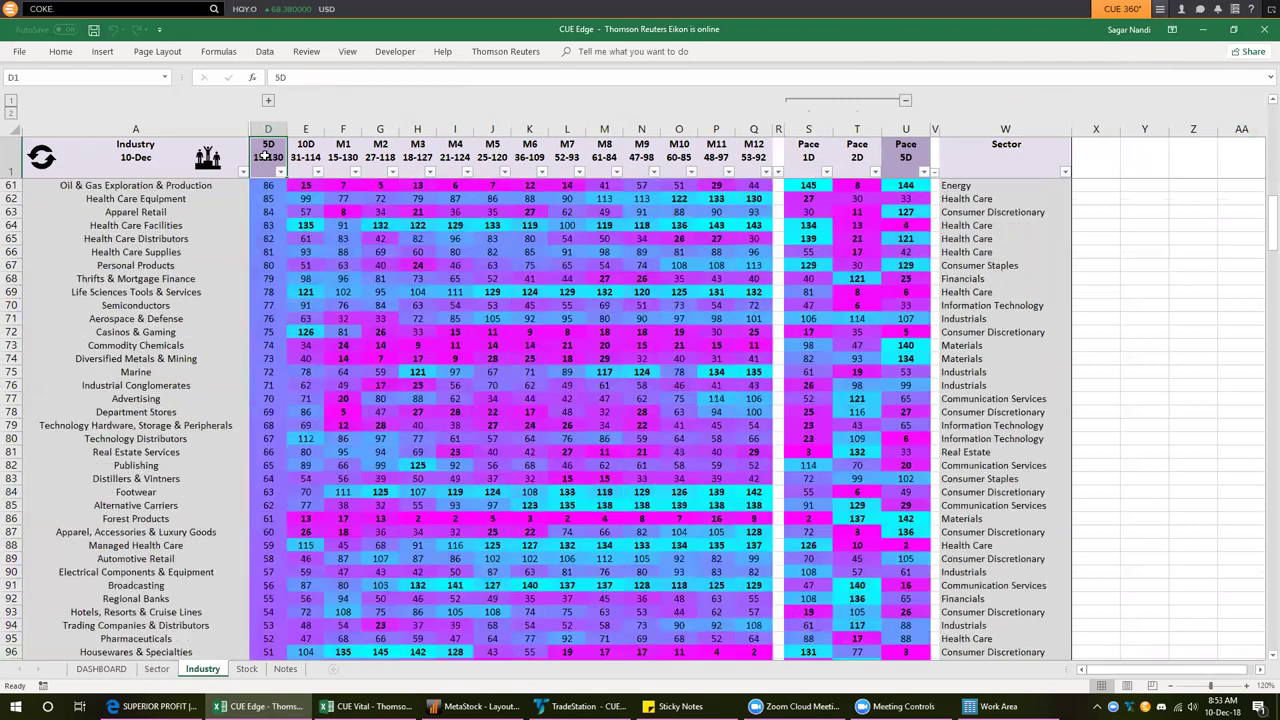
scroll(267, 214, "up", 5)
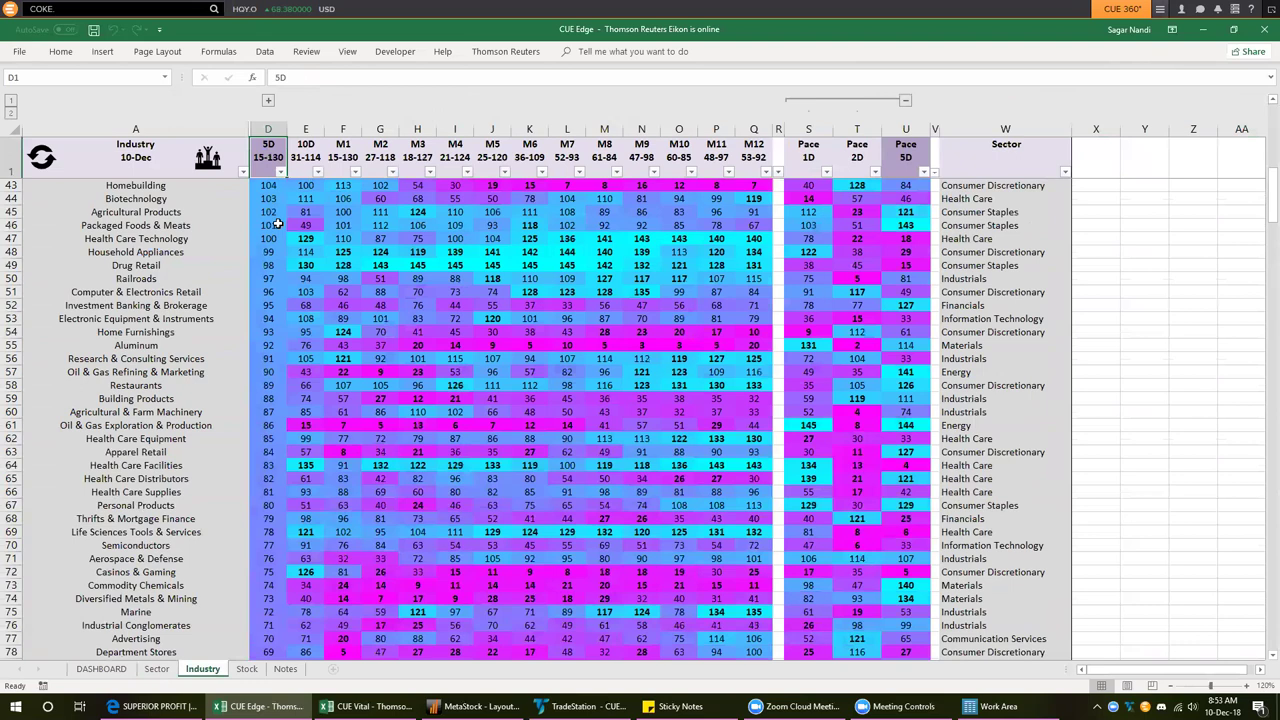
scroll(272, 222, "up", 8)
scroll(272, 226, "up", 7)
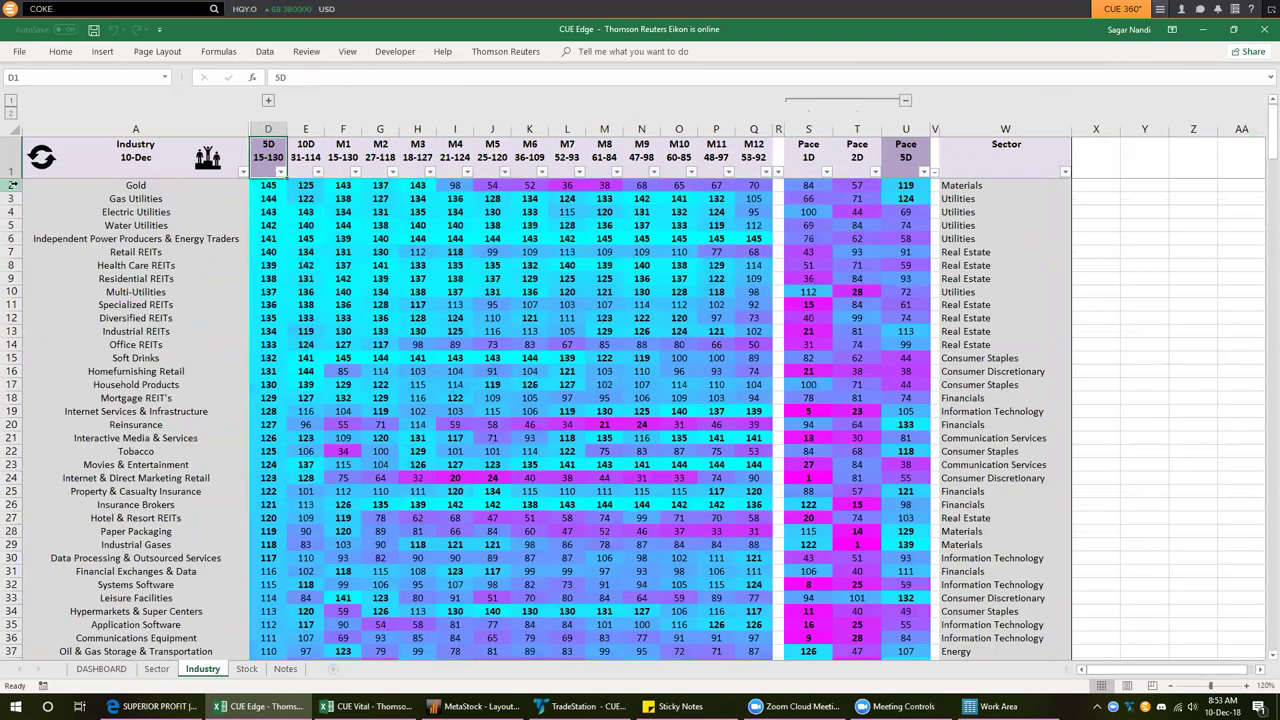
Highlight the Gold industry, collapse the Pace 1D and Pace 2D columns, and check Gold's 5D ranking and Pace 5D value
left_click(12, 185)
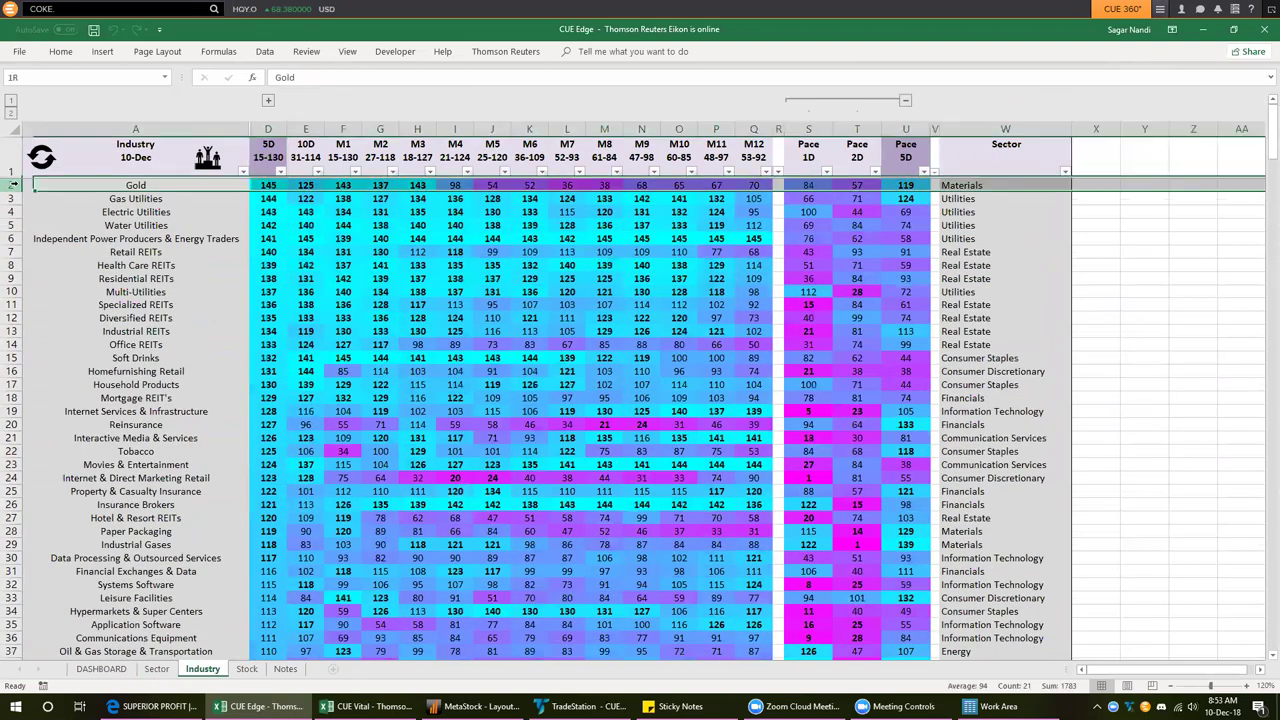
left_click(263, 188)
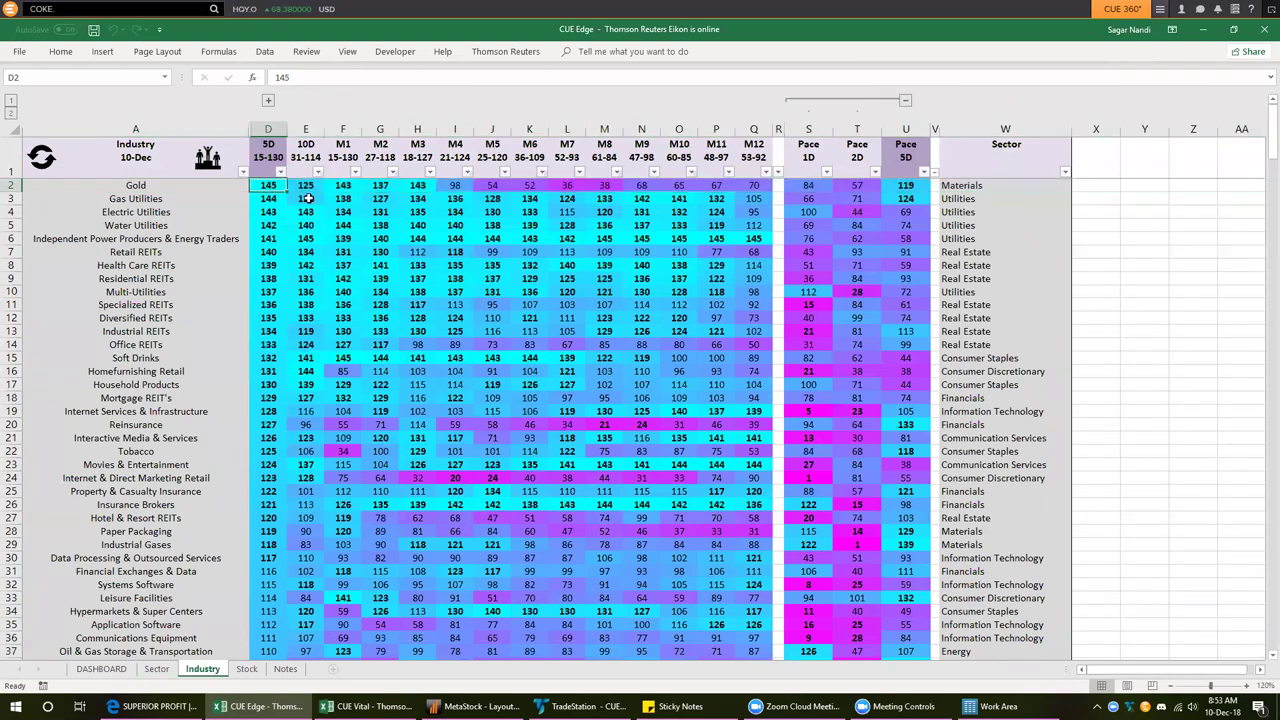
left_click(905, 100)
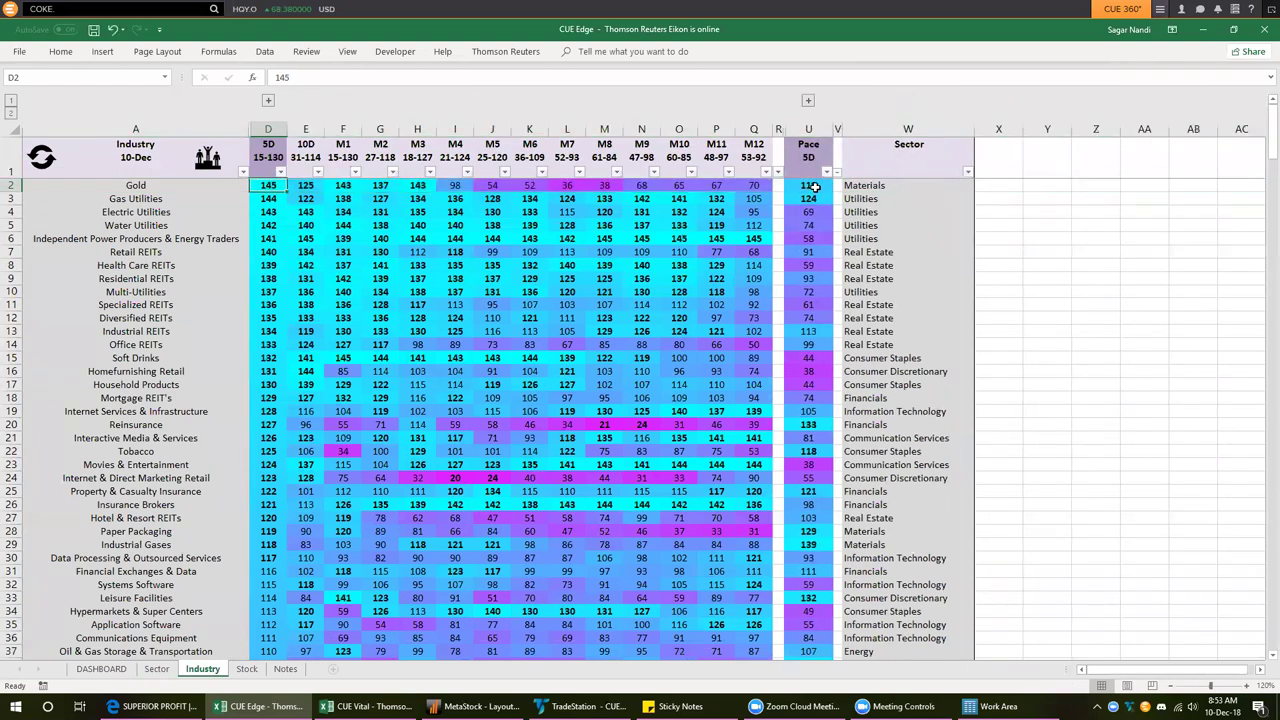
left_click(814, 186)
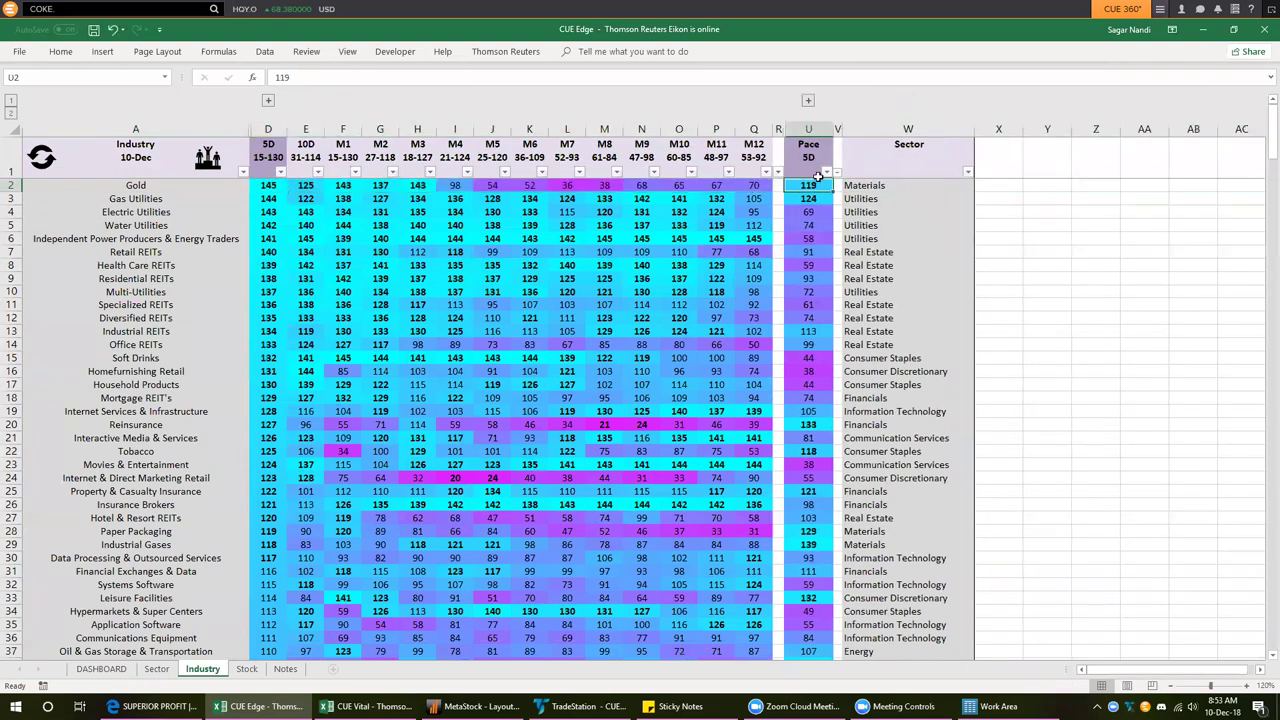
left_click(266, 186)
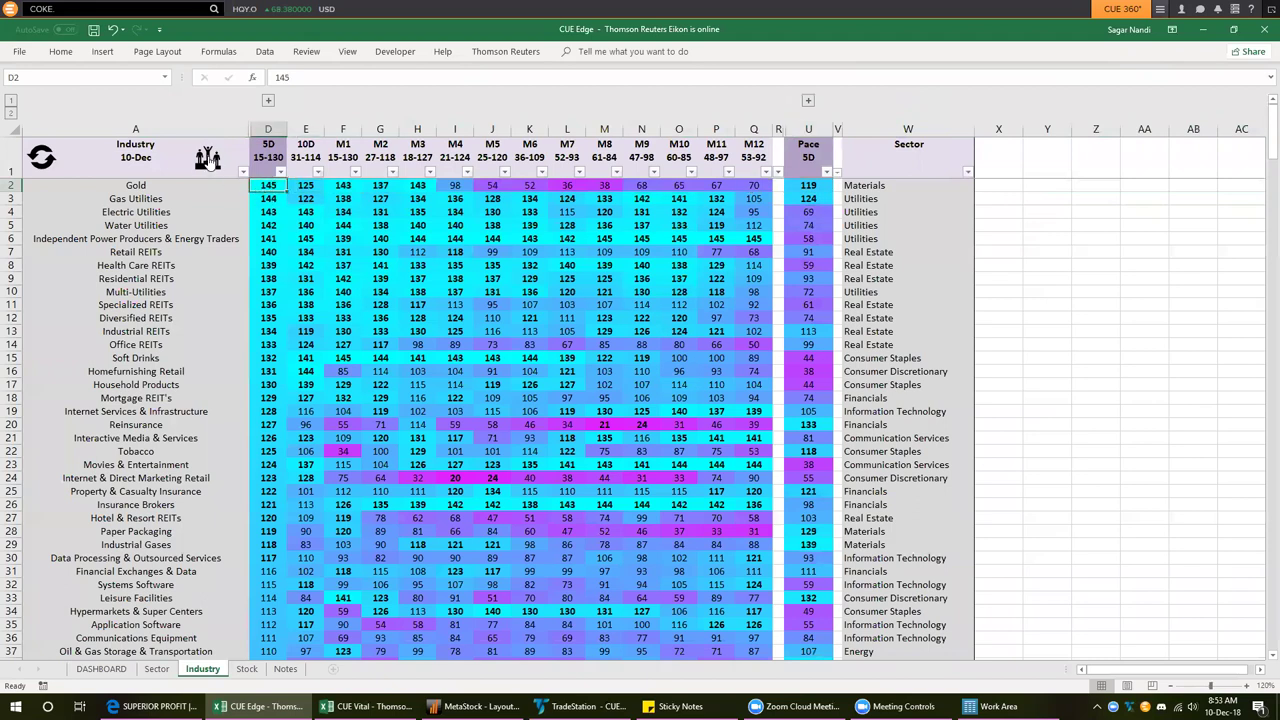
List the Gold industry's stocks and check their valuations and RGLD.O's Qtr-1 and Qtr-0 EPS growth
left_click(212, 165)
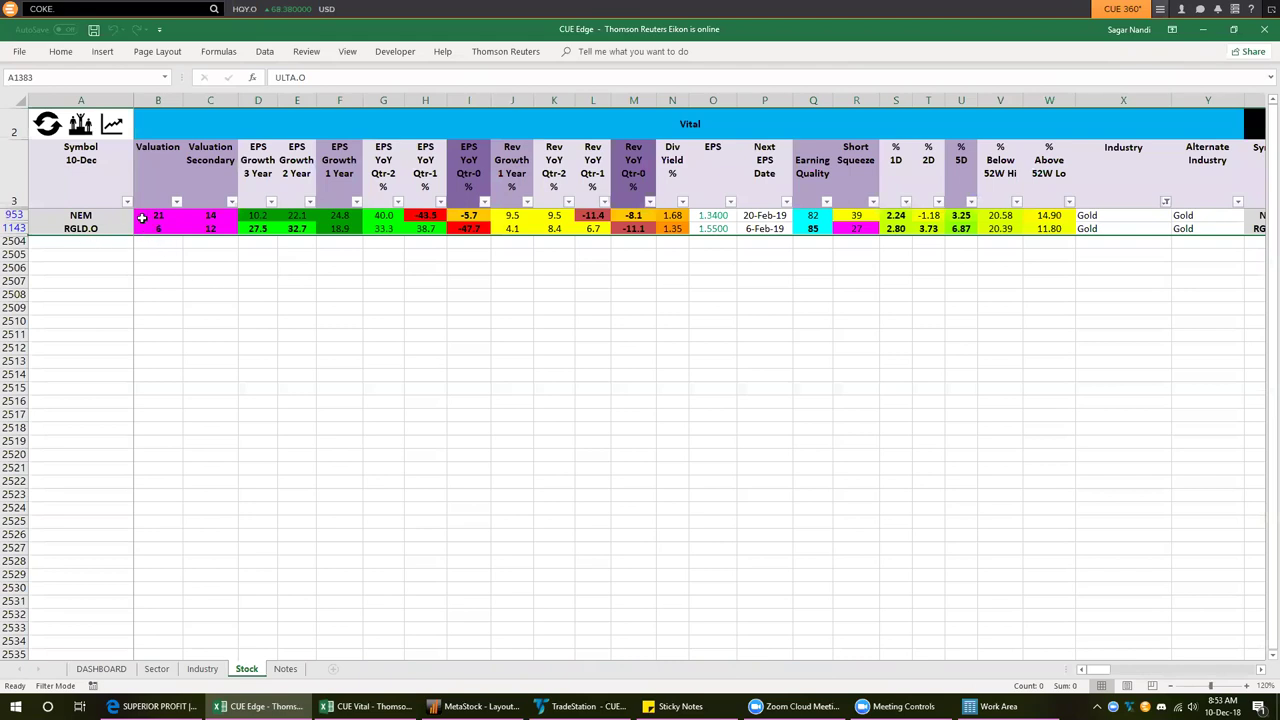
left_click_drag(157, 216, 155, 228)
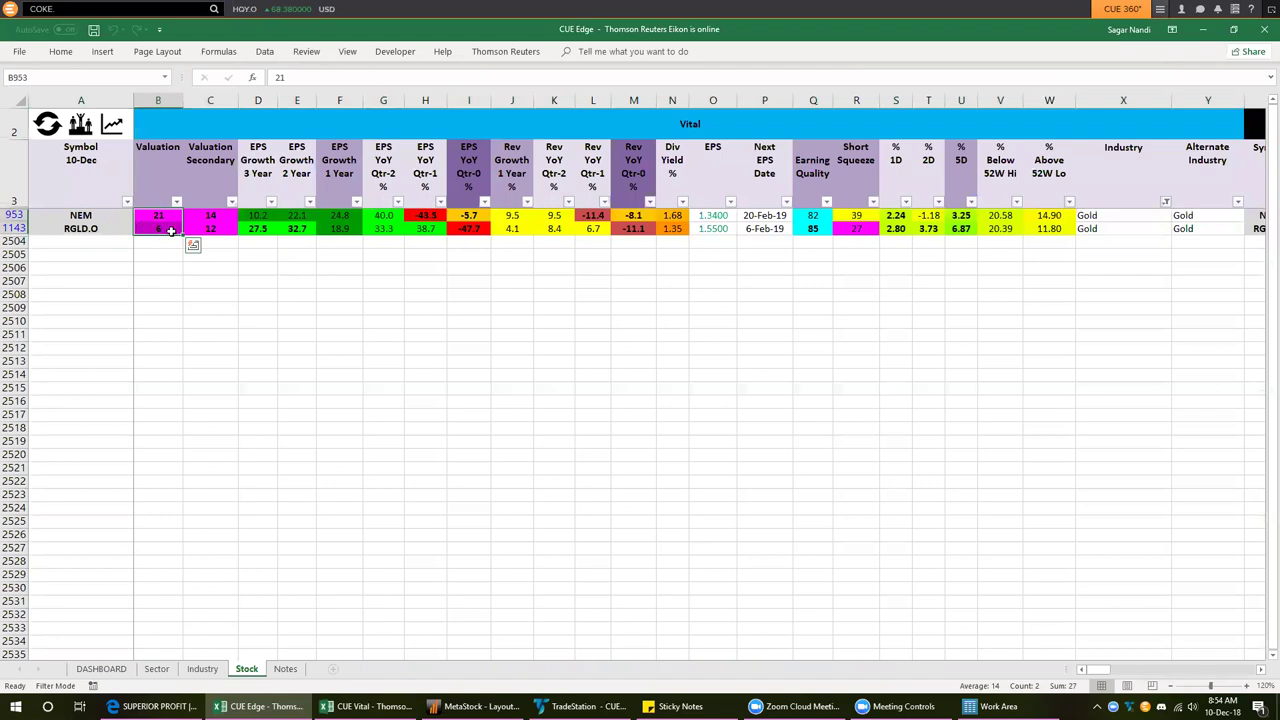
left_click(440, 230)
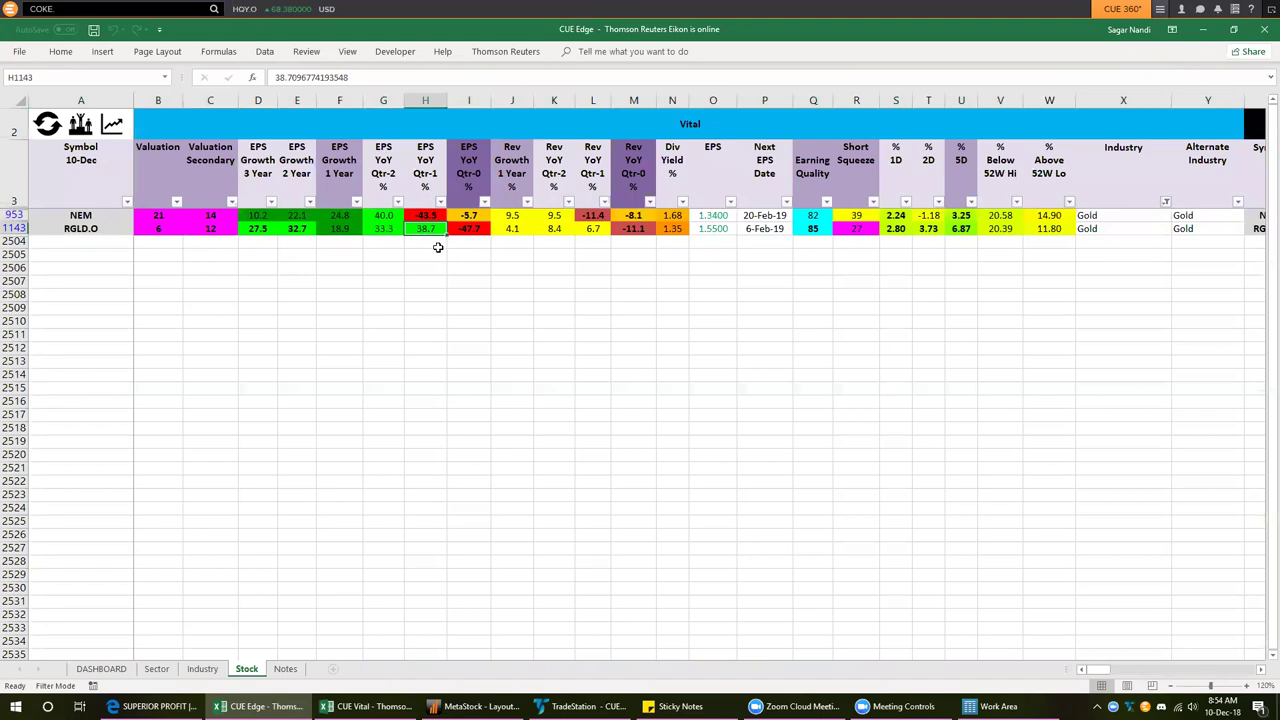
left_click(468, 232)
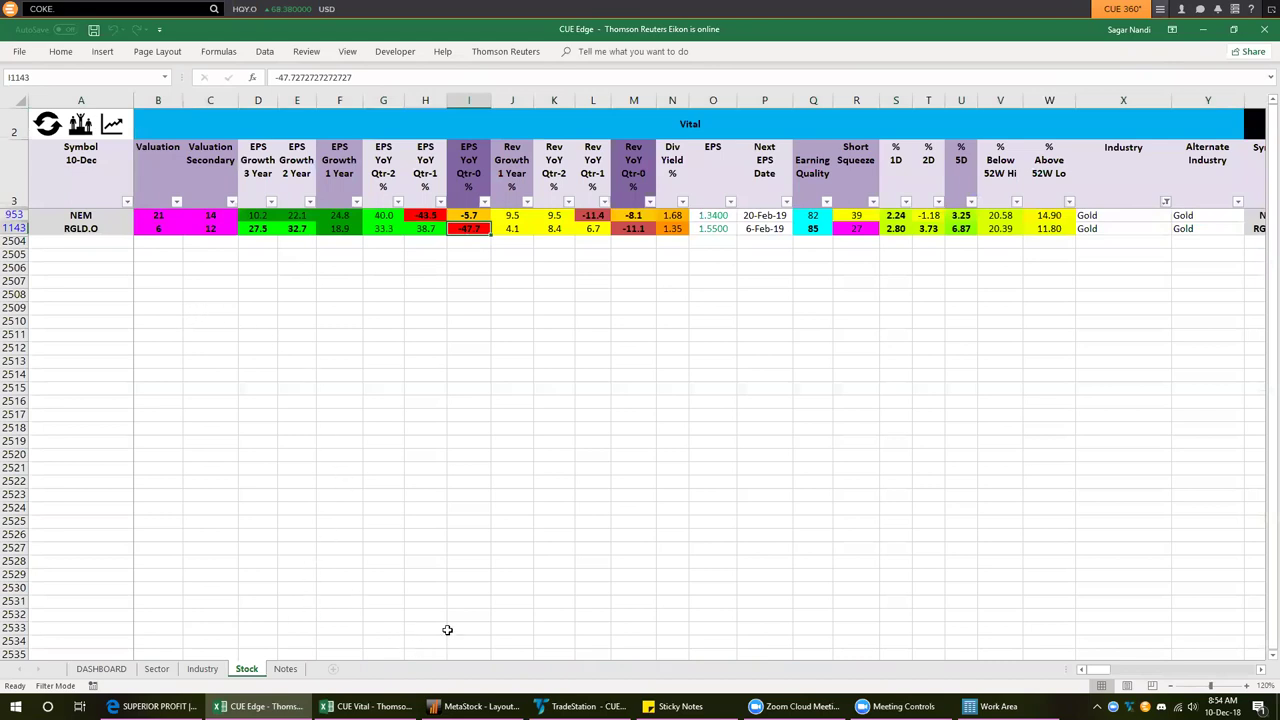
Switch to CUE Vital, set the root stock to RGLD.O, and highlight its peers from NEM.N to TLRS.PK
mouse_move(365, 706)
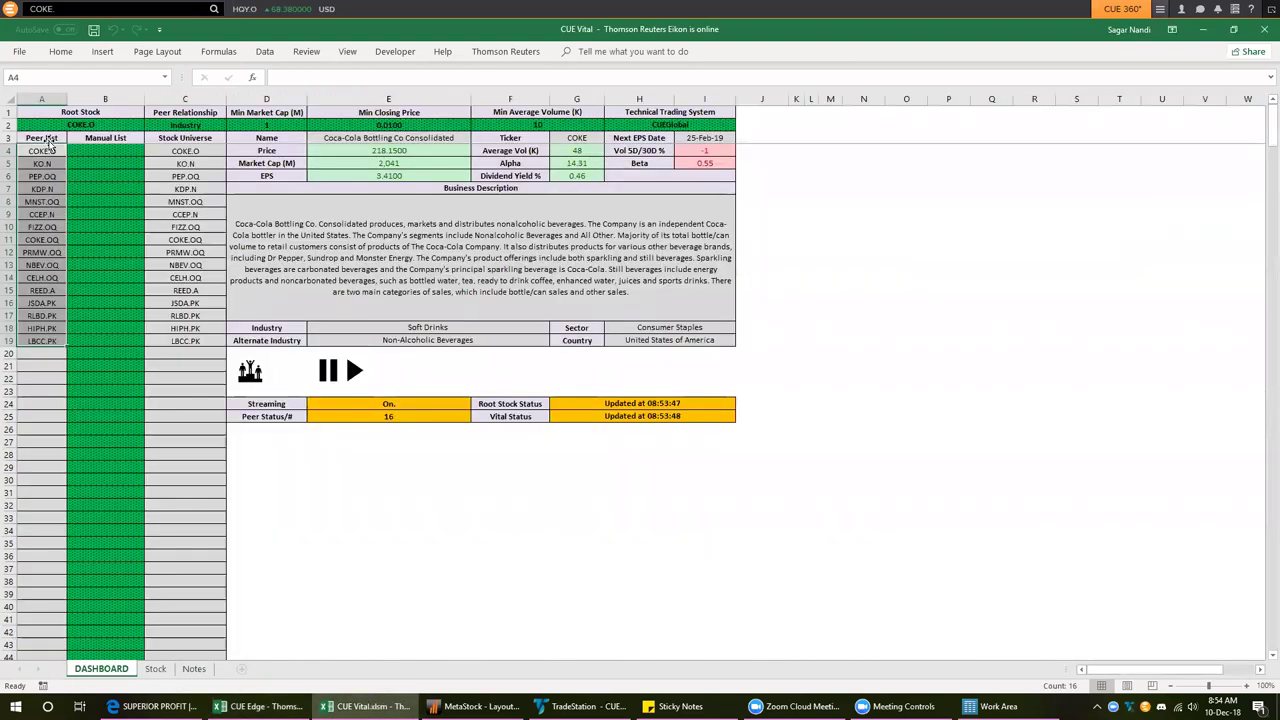
left_click(70, 124)
type("r")
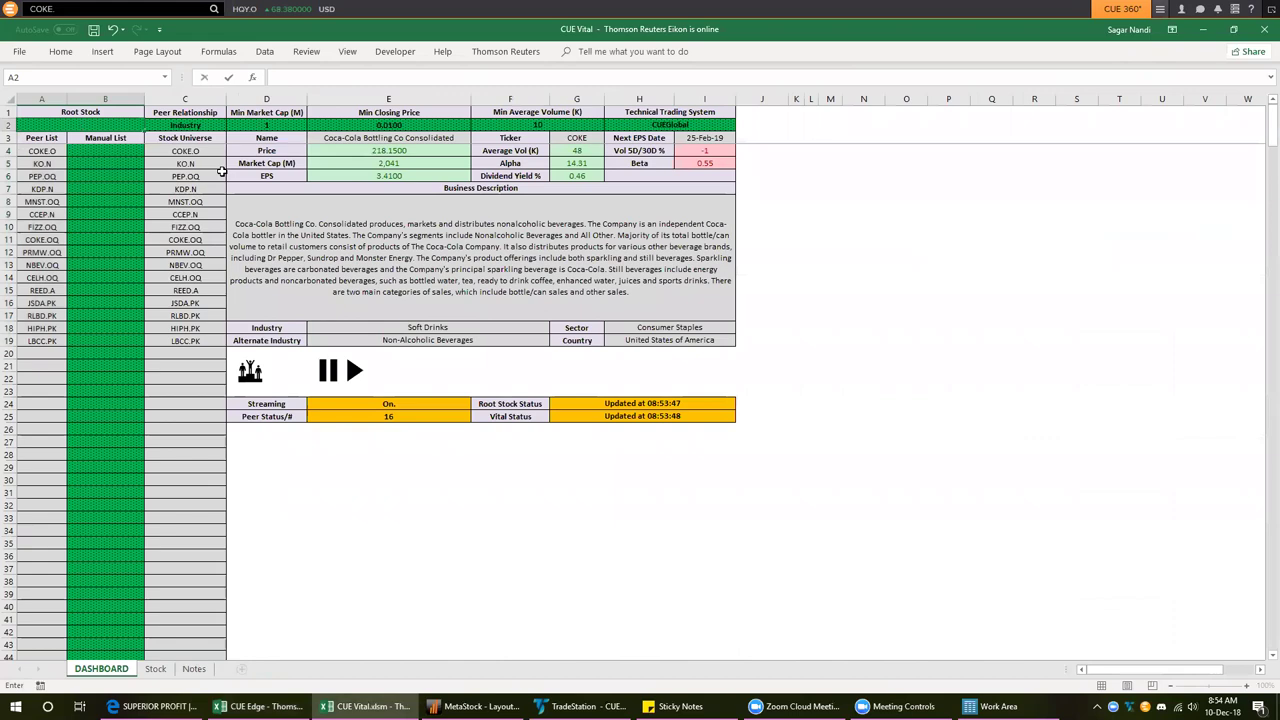
type("GLD.O")
key("Return")
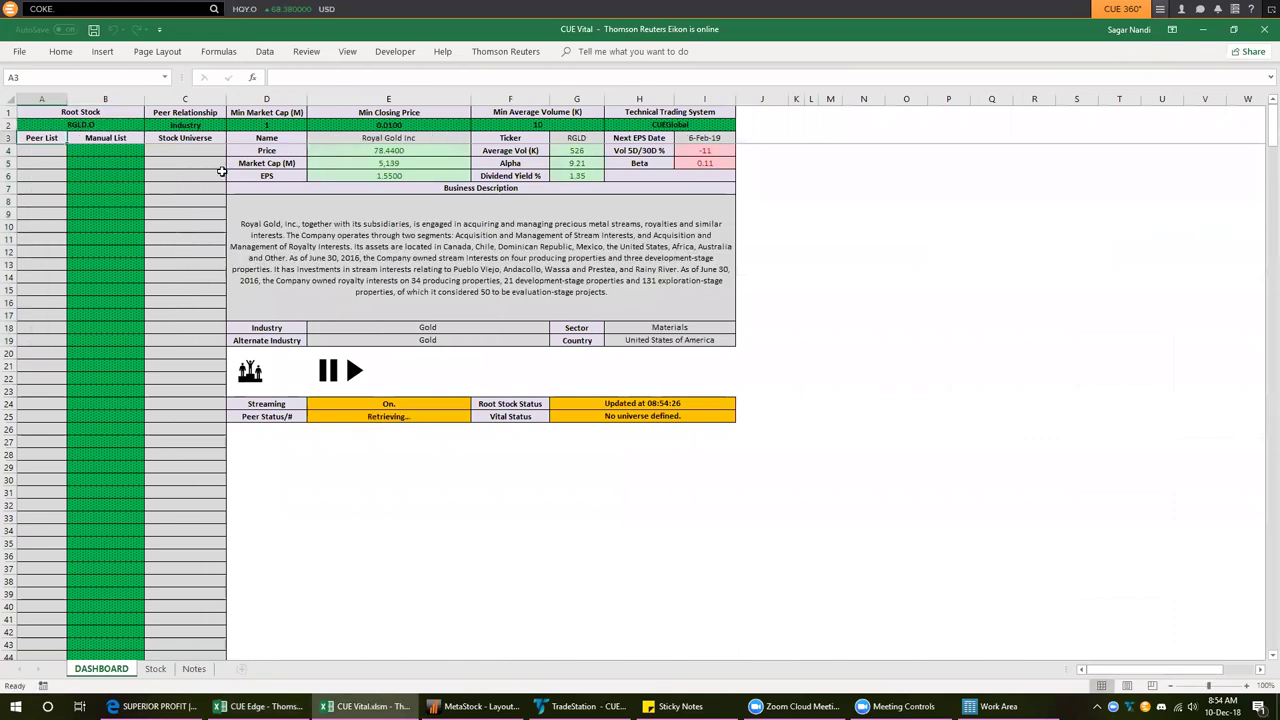
left_click(88, 127)
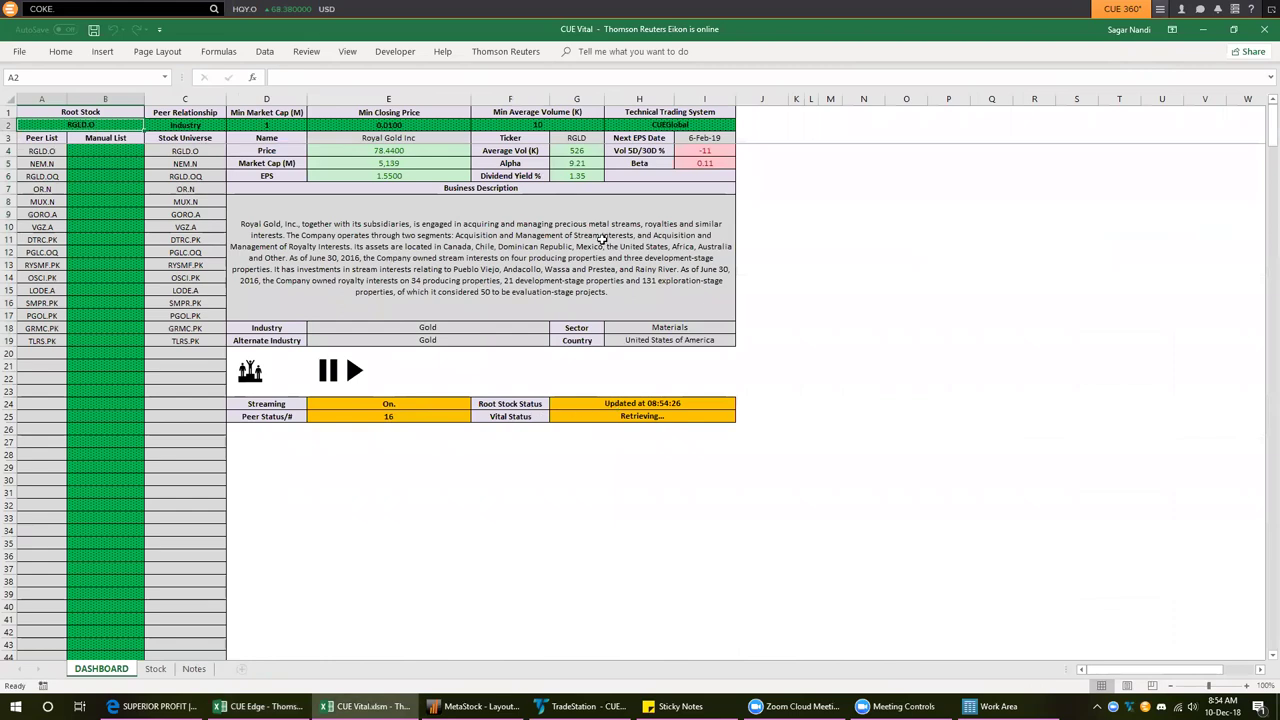
left_click(590, 306)
left_click_drag(42, 163, 42, 340)
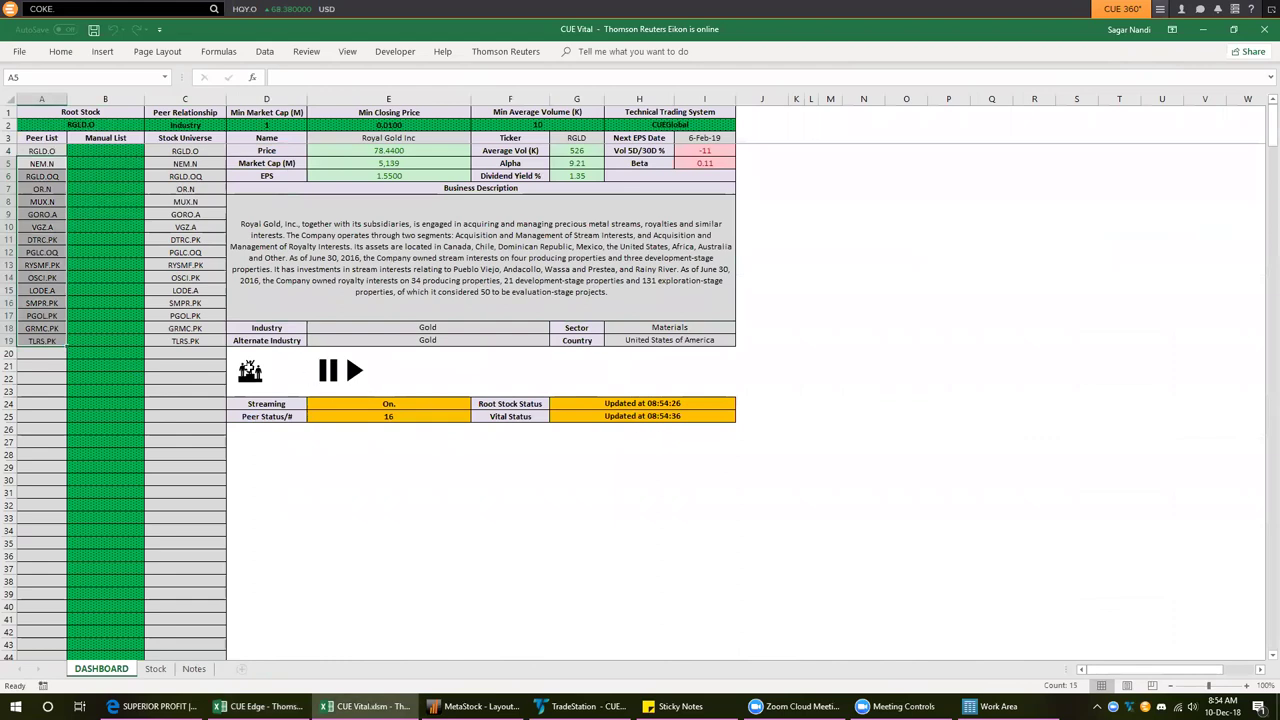
Open the vital data of RGLD.O's peers and review the Valuation and EPS YoY Qtr-0 columns
left_click(250, 372)
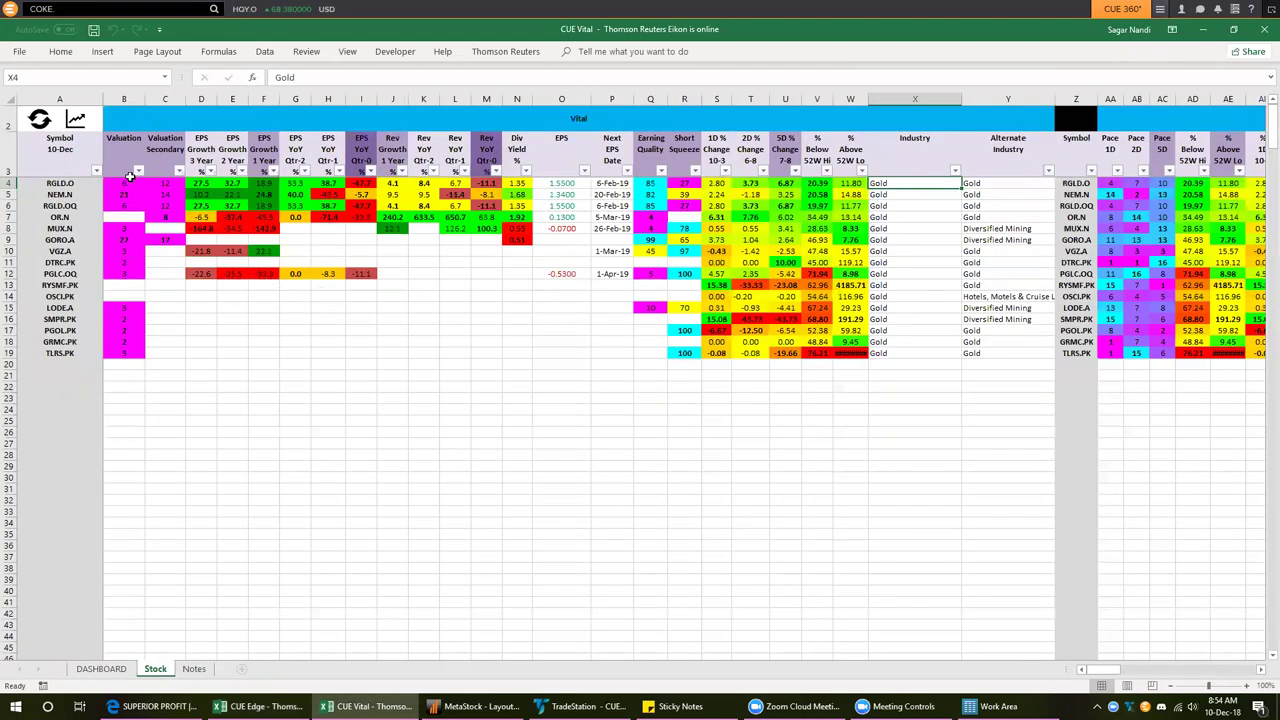
left_click_drag(119, 152, 113, 372)
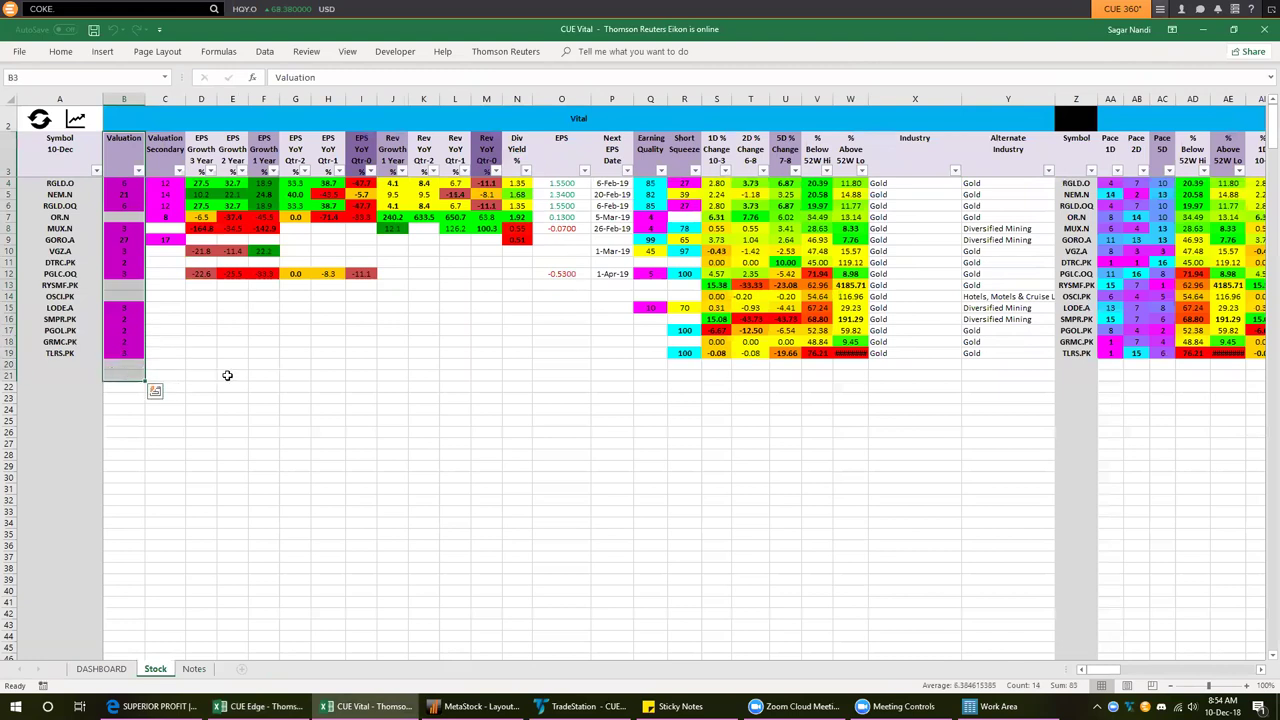
left_click(227, 375)
left_click_drag(359, 150, 364, 332)
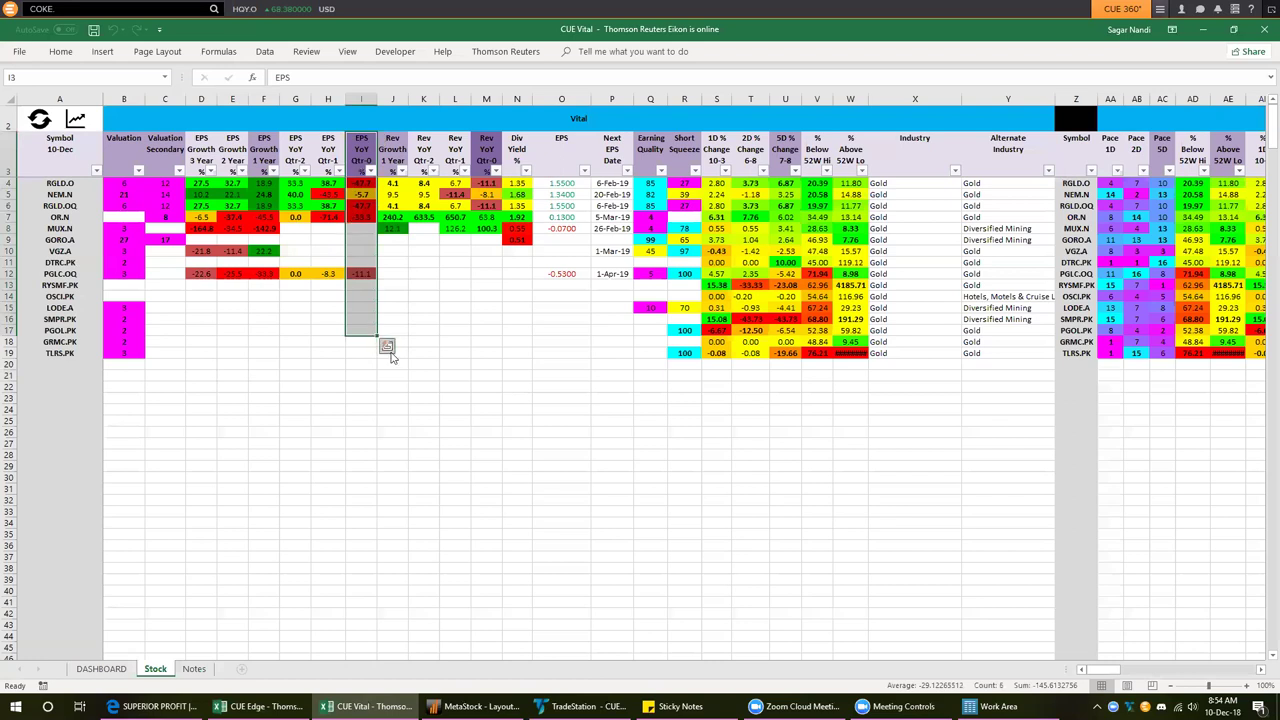
left_click(326, 331)
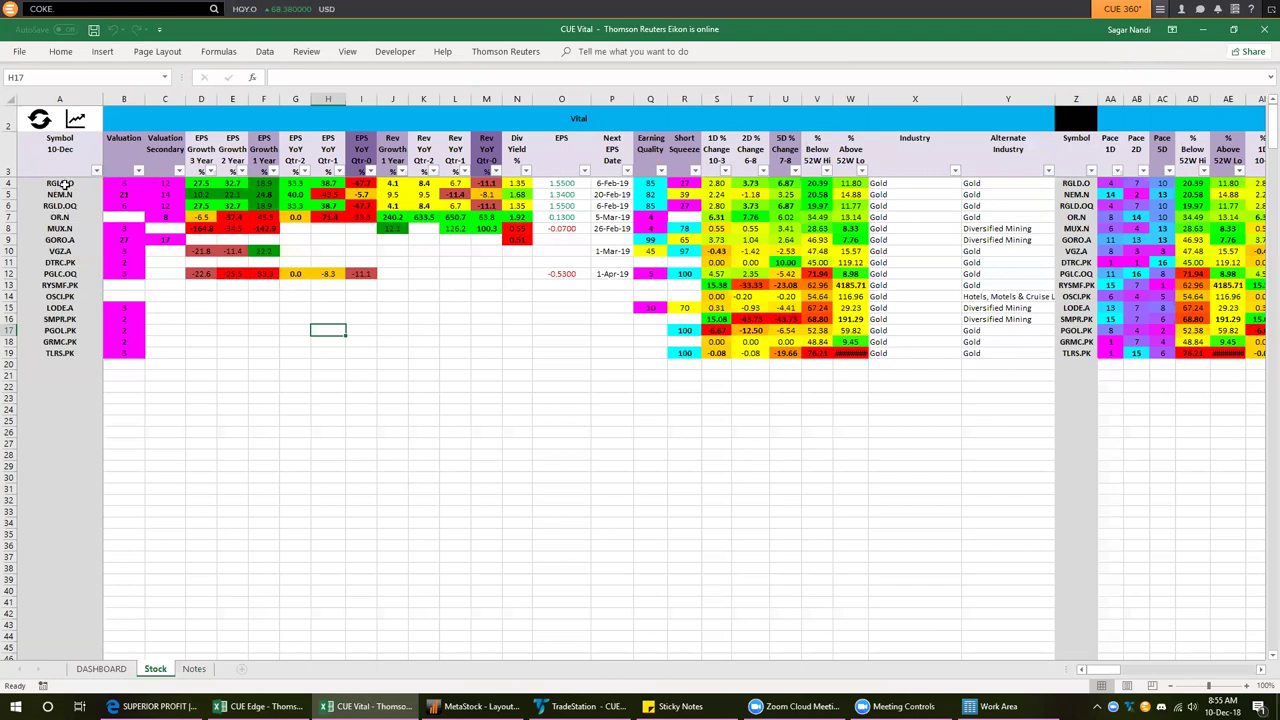
Sort the gold peers by symbol in ascending order and return to CUE Vital's dashboard
left_click_drag(63, 183, 94, 268)
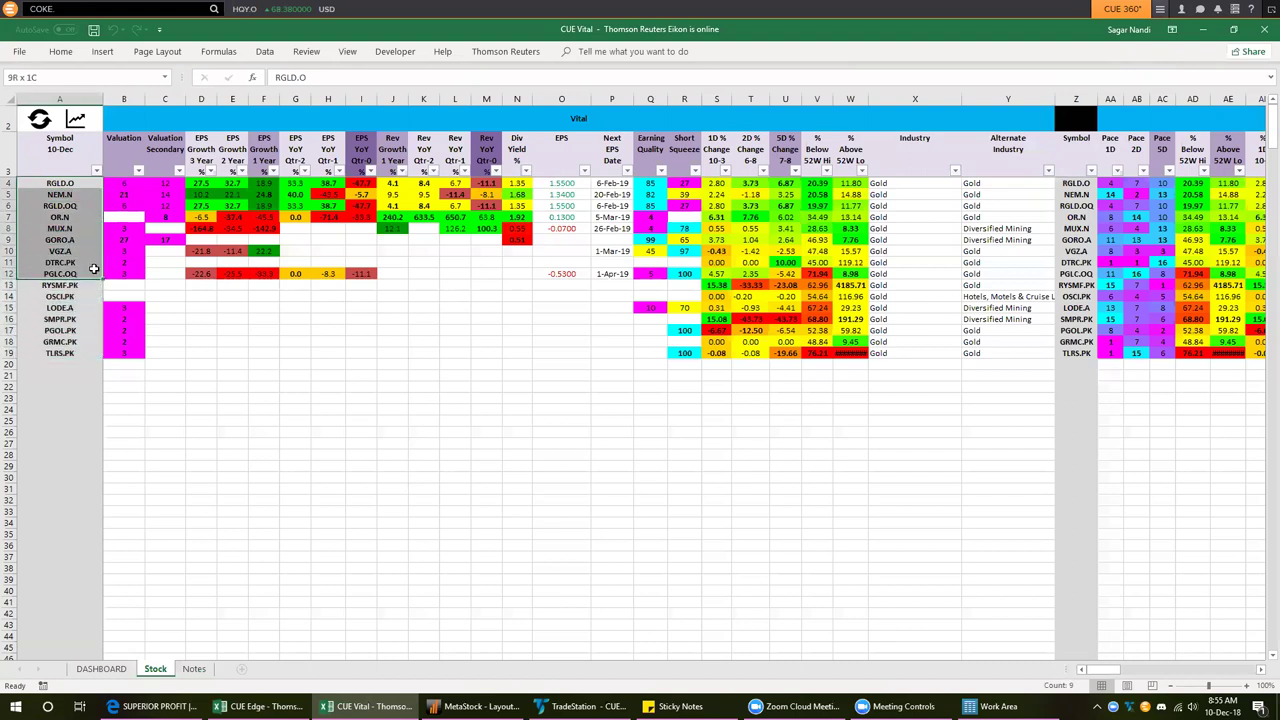
left_click(70, 152)
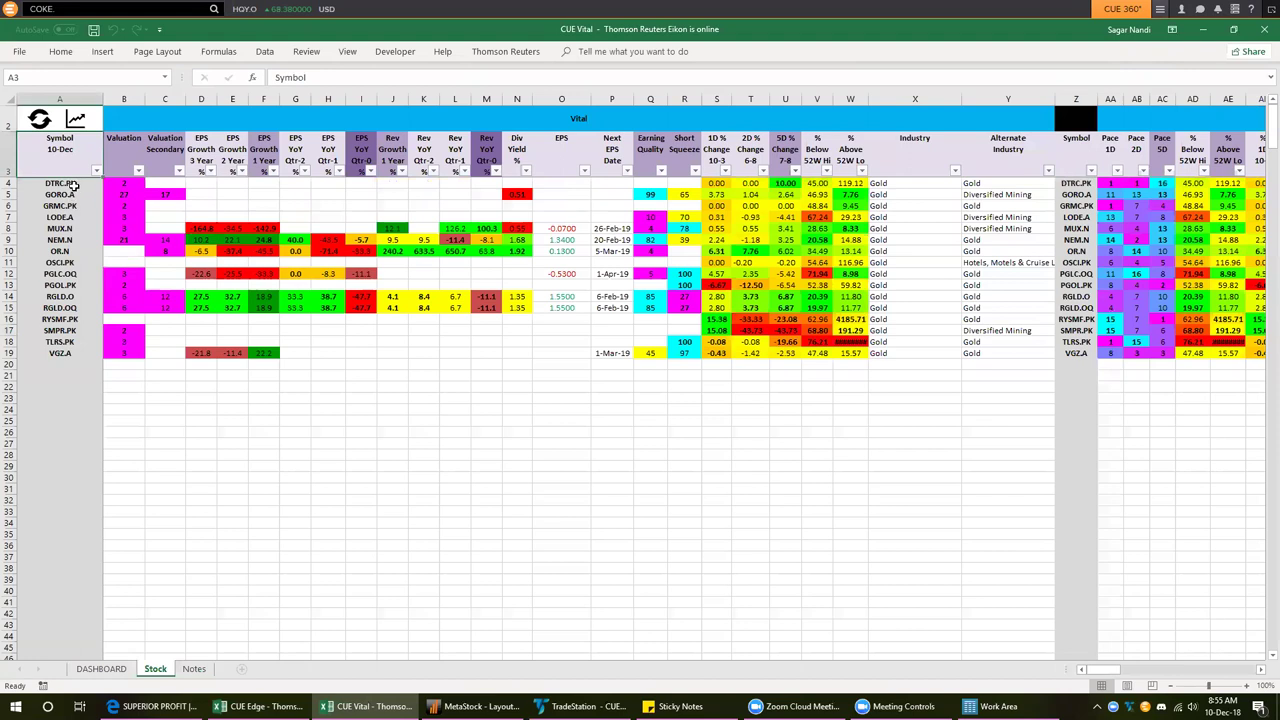
left_click(101, 668)
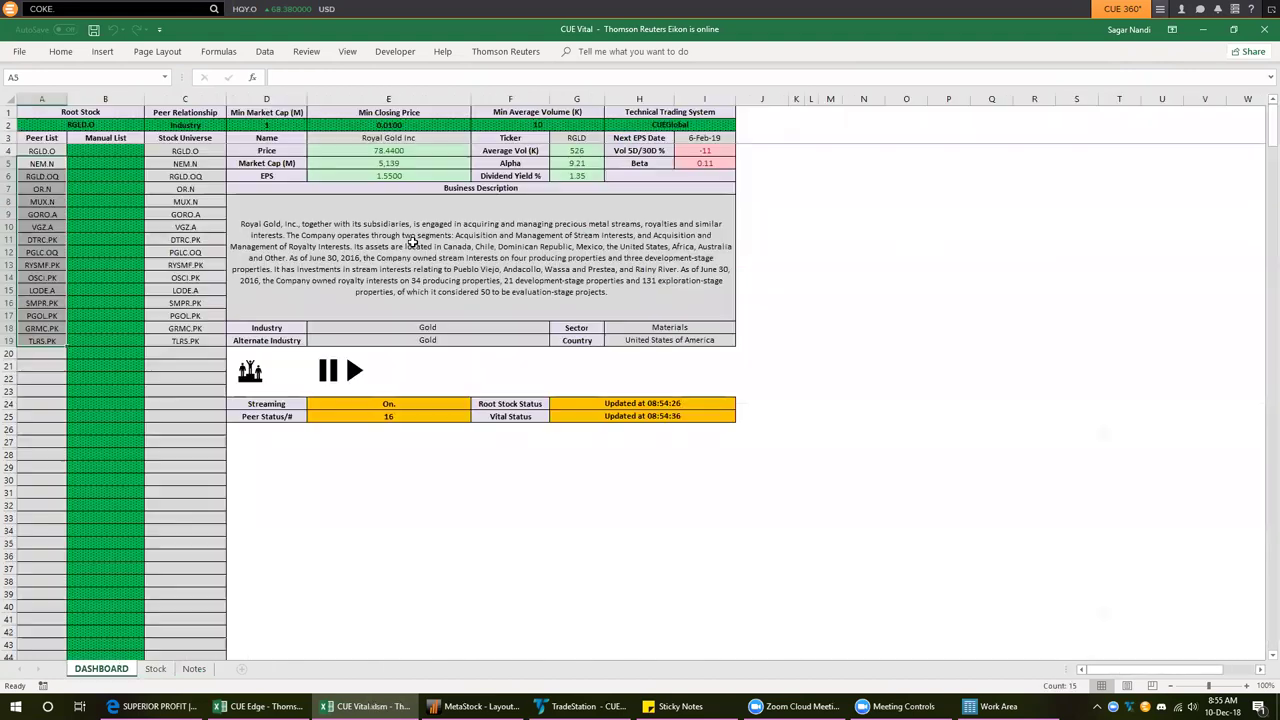
Set the dashboard's minimum closing price to 1 and refresh RGLD.O's peer list with that filter
left_click(390, 127)
type("1")
key("Return")
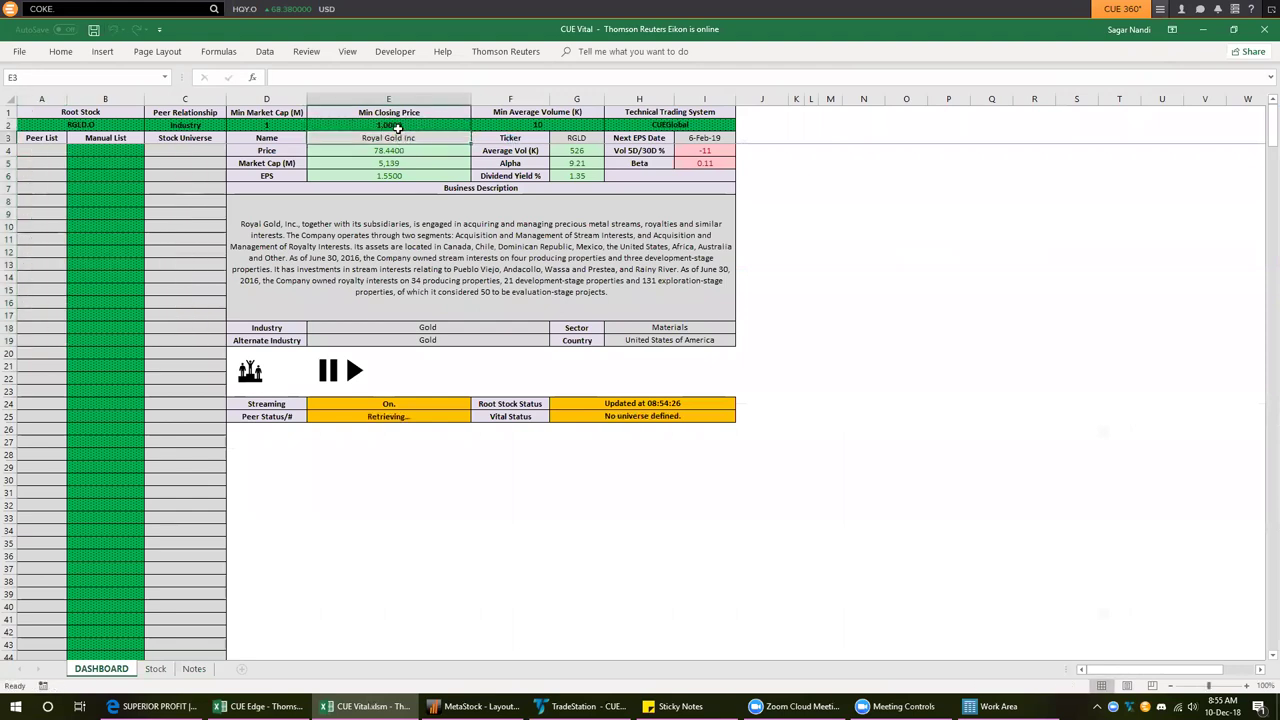
left_click(406, 124)
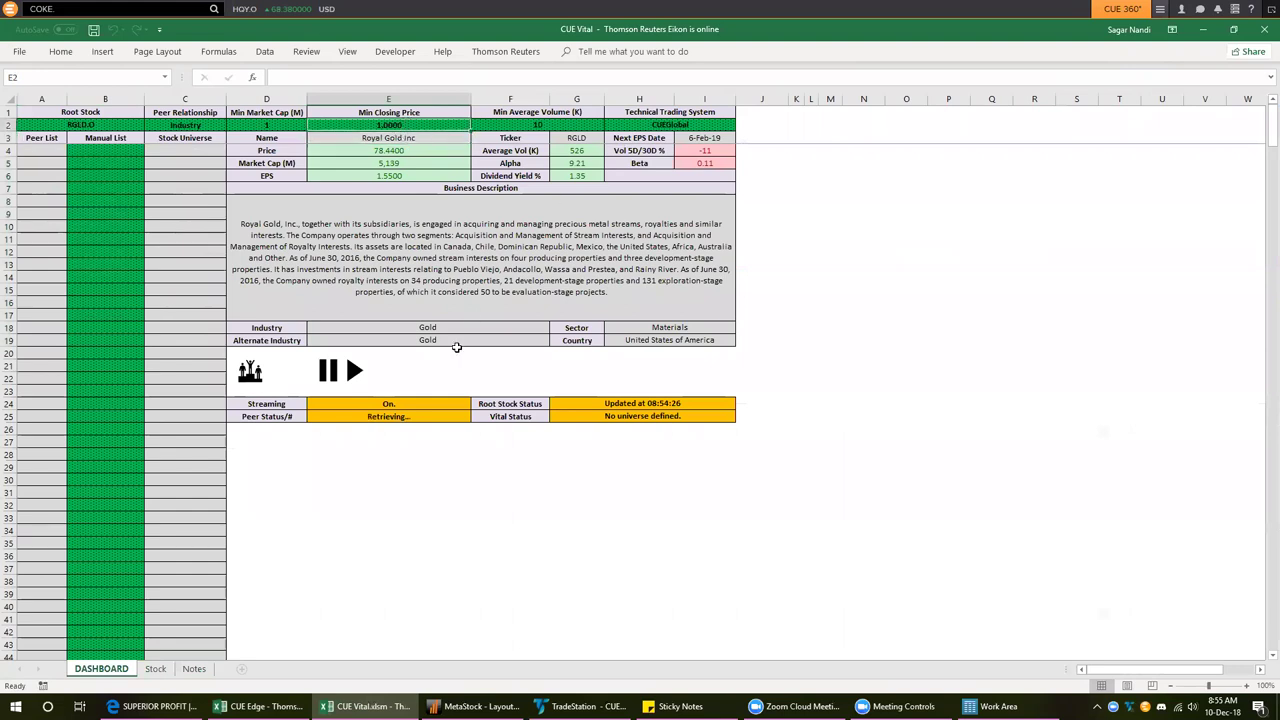
left_click(403, 419)
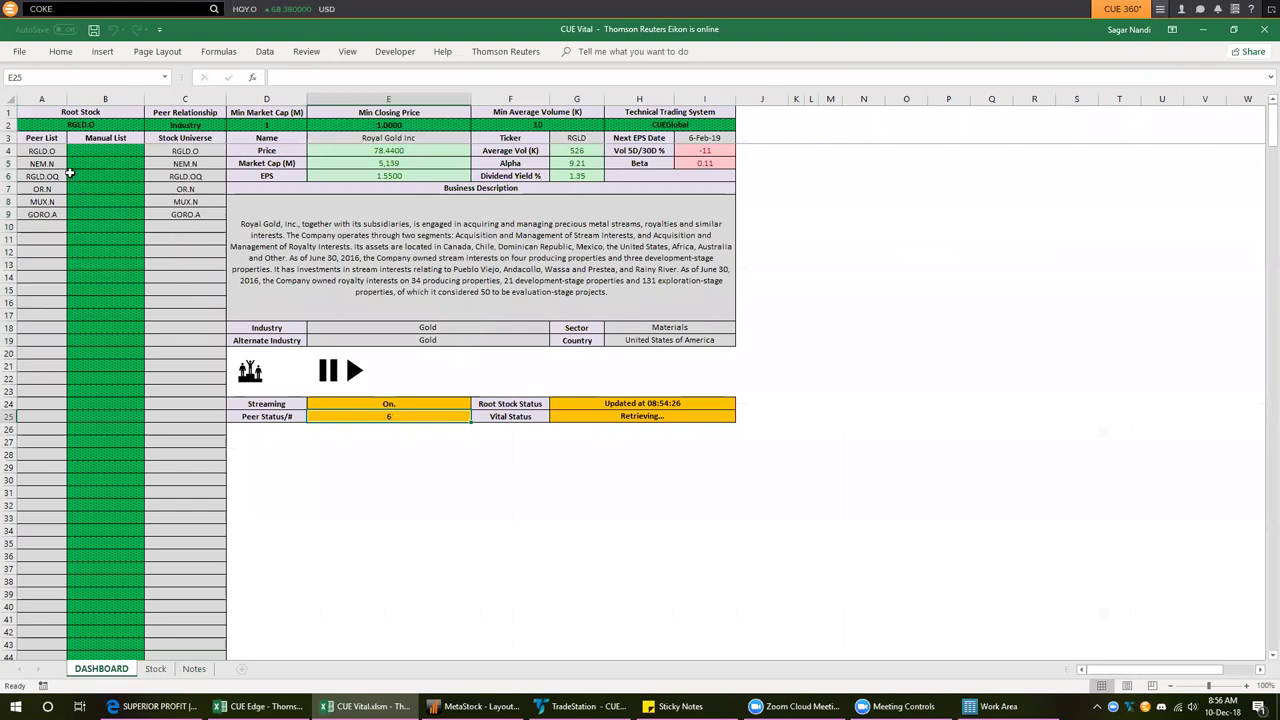
Load the filtered peers' vital data on the Stock sheet and try to chart RGLD.O through GORO.A in MetaStock
left_click(253, 376)
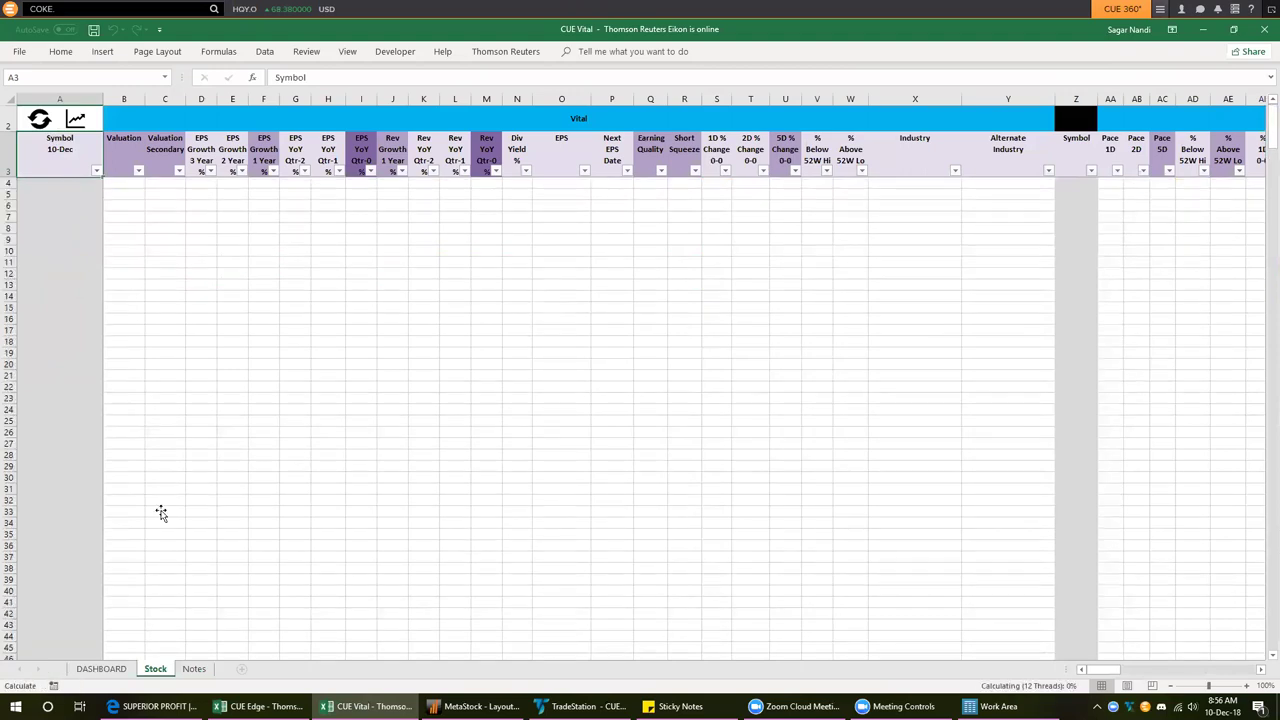
left_click(39, 122)
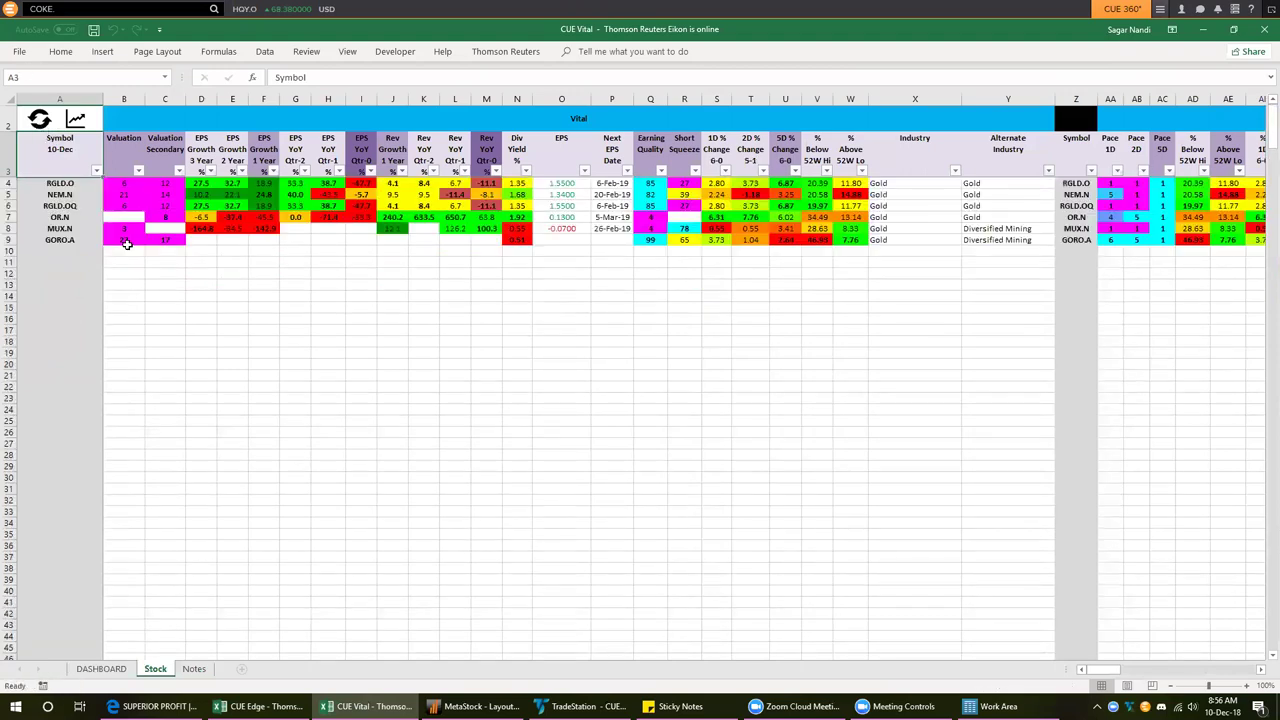
left_click_drag(75, 183, 77, 240)
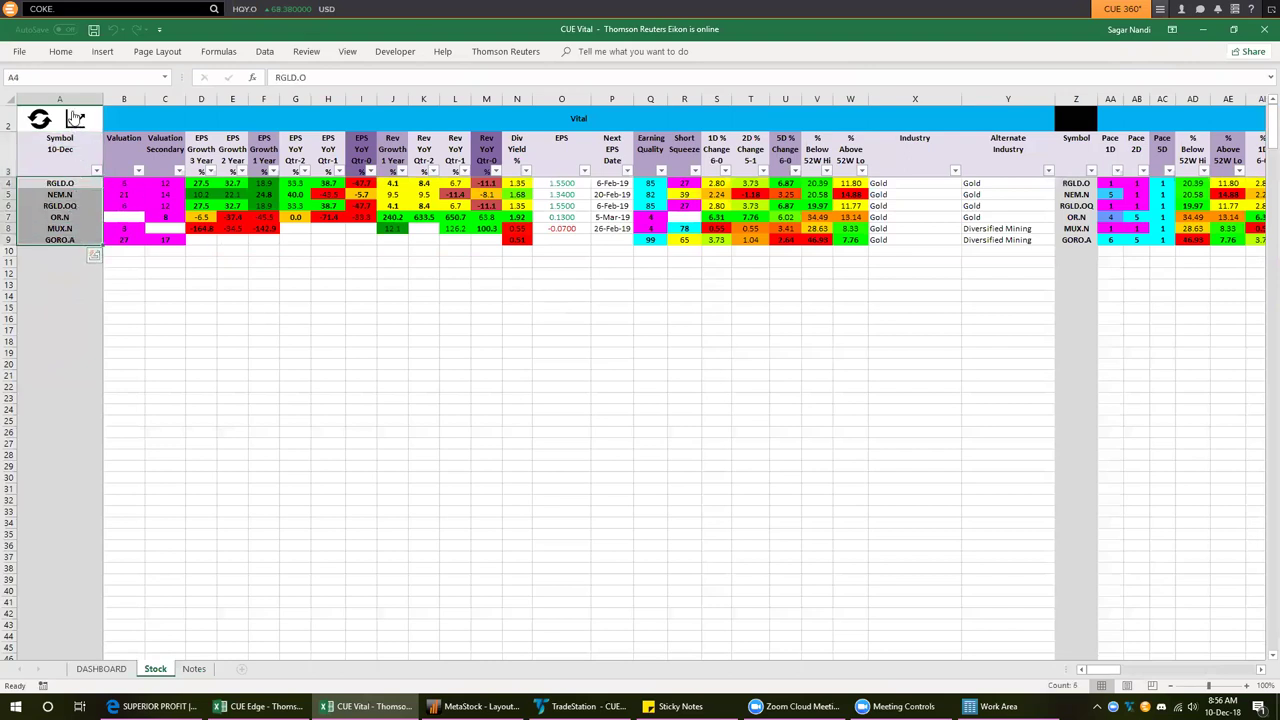
left_click(75, 120)
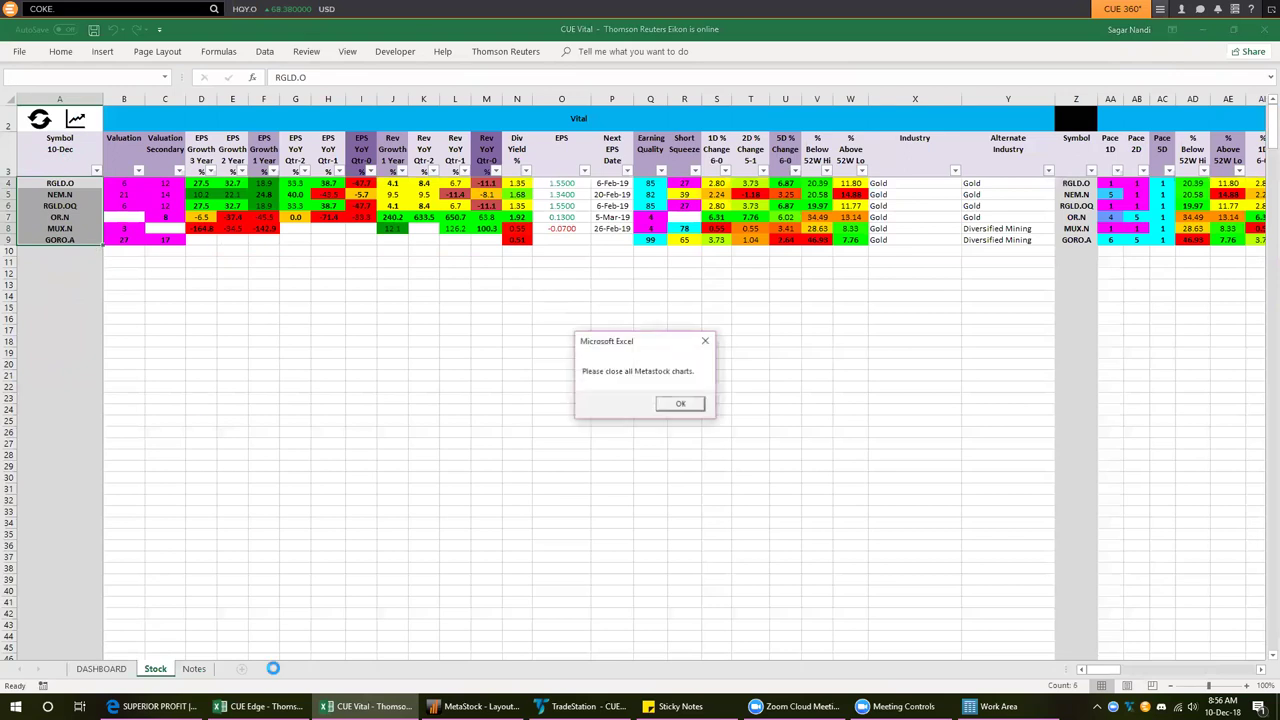
left_click(681, 406)
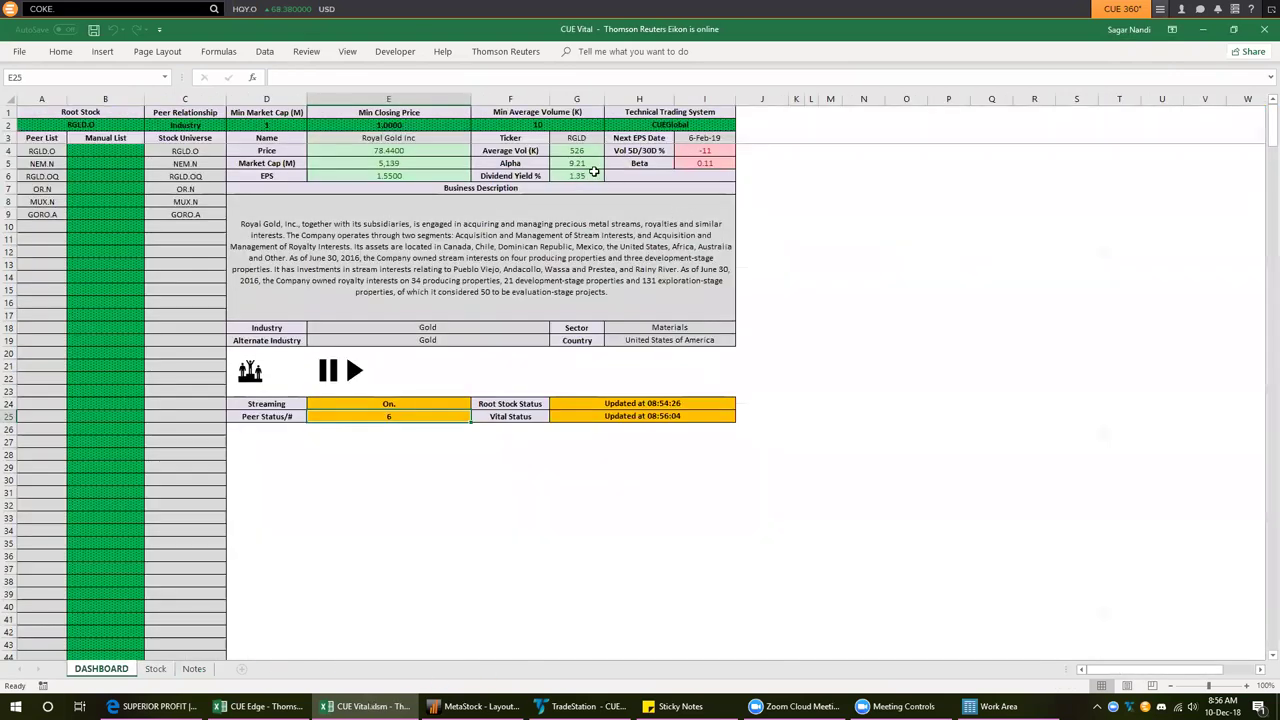
Switch to MetaStock and close the entire .HSI chart layout
left_click(660, 122)
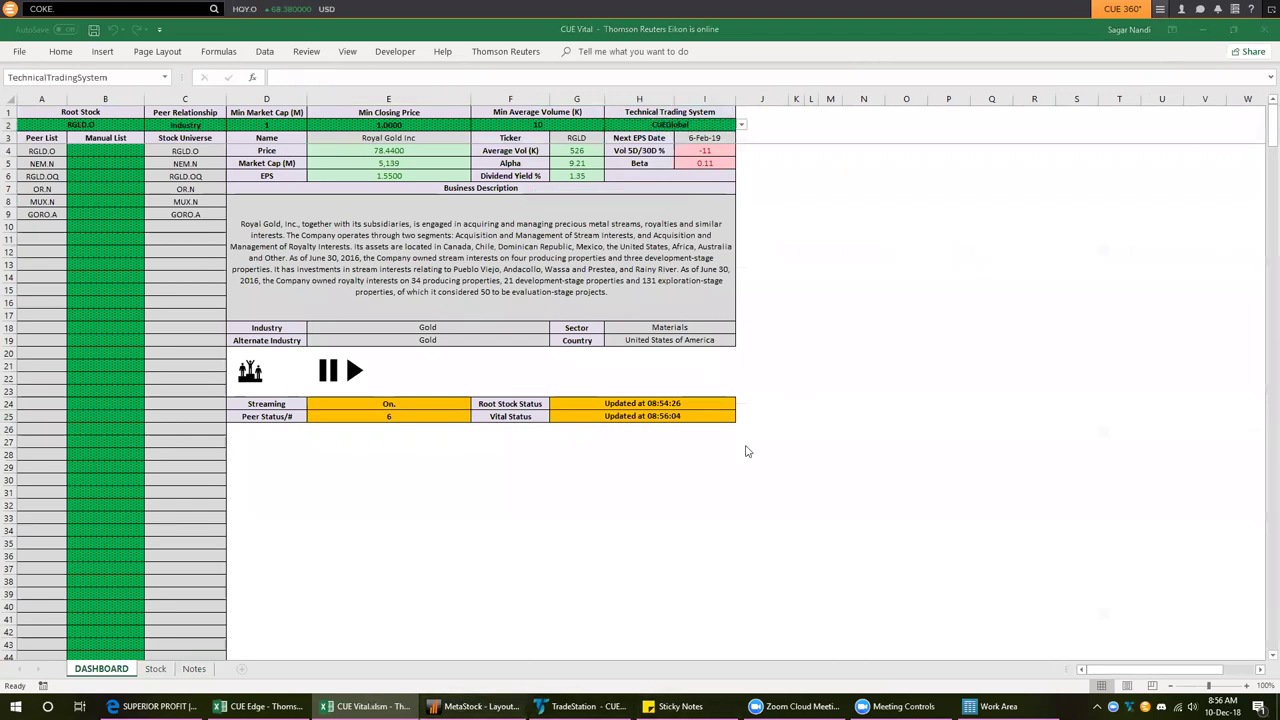
key("alt+f")
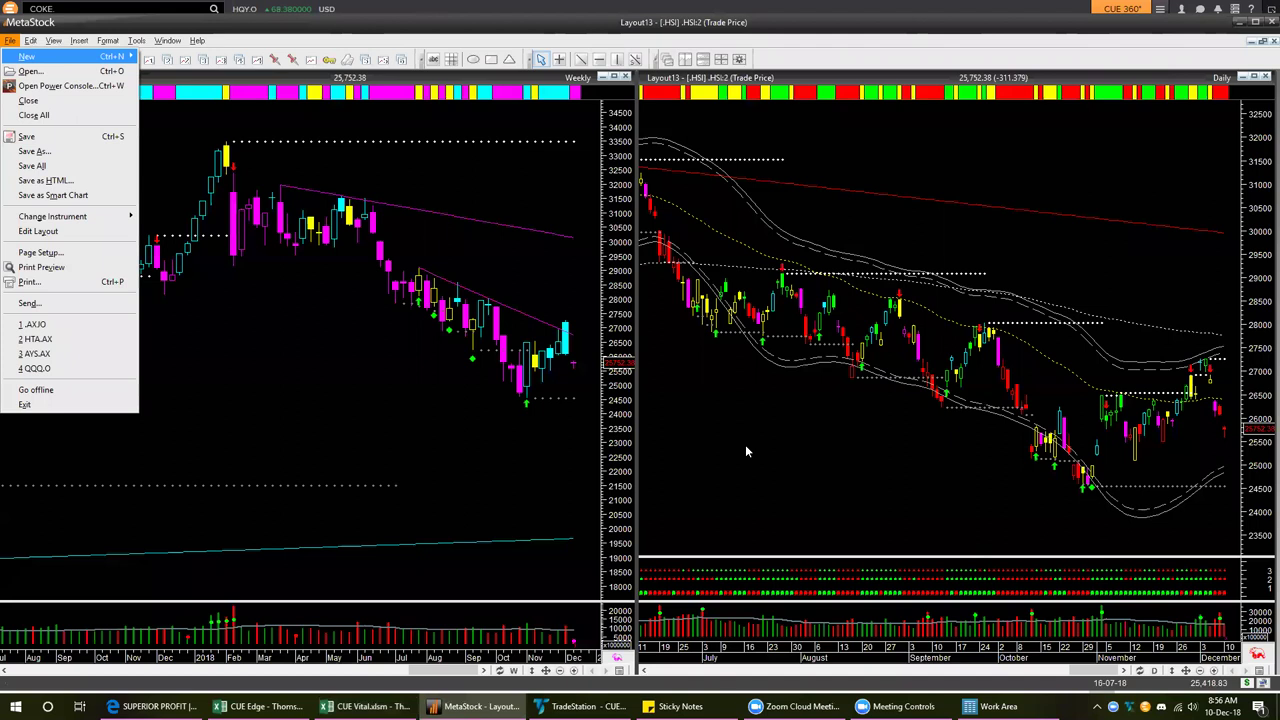
key("c")
left_click(595, 391)
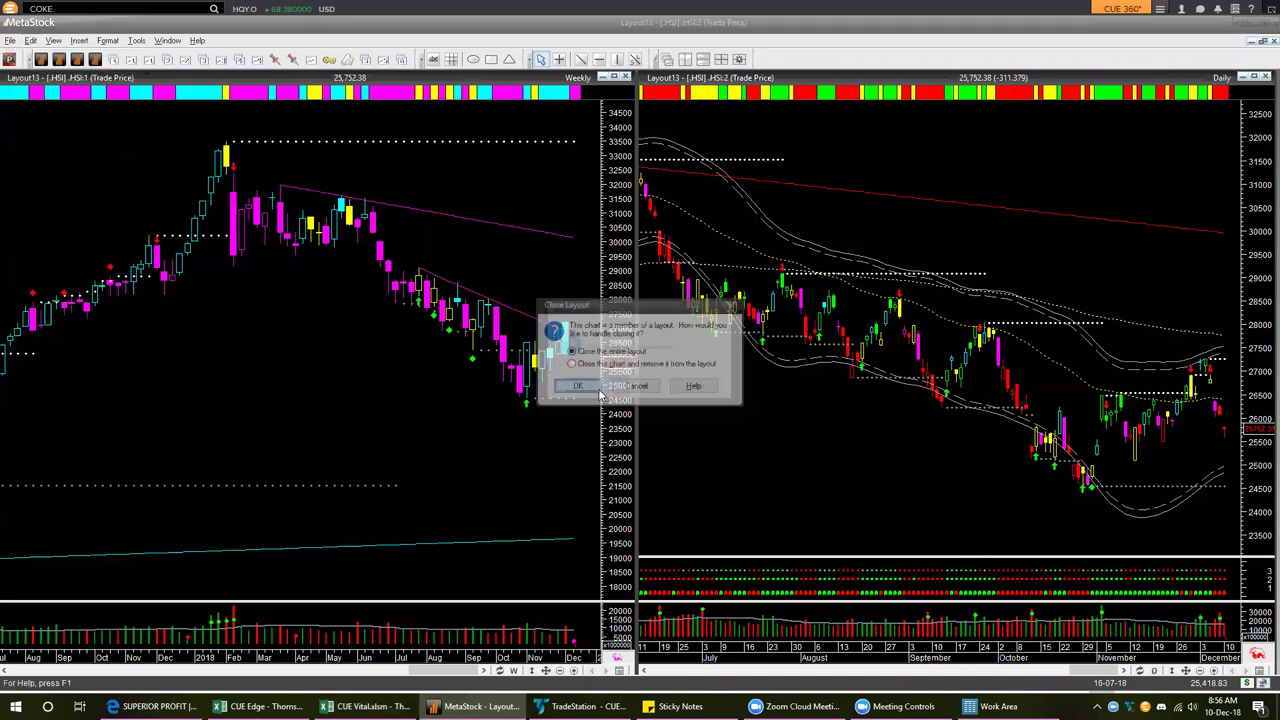
left_click(641, 390)
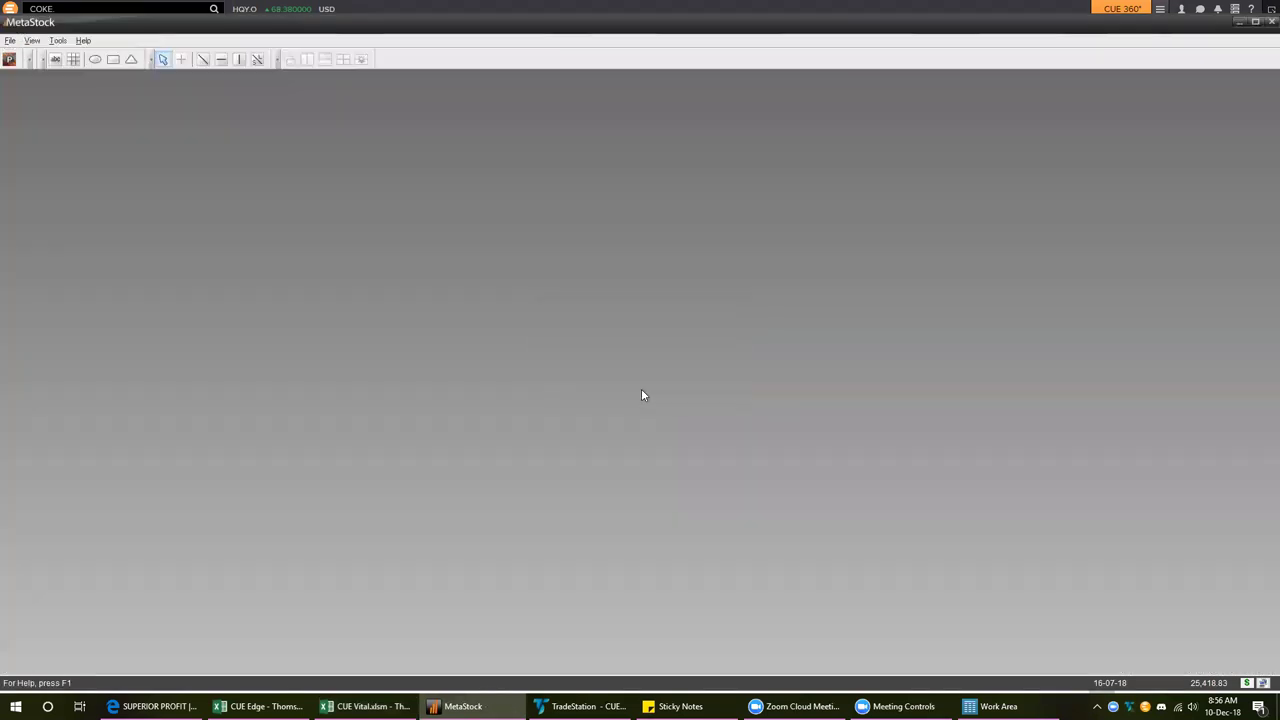
Return to CUE Vital's Stock sheet and send the selected peers, RGLD.O through GORO.A, to MetaStock charts
key("alt+Tab")
left_click(155, 668)
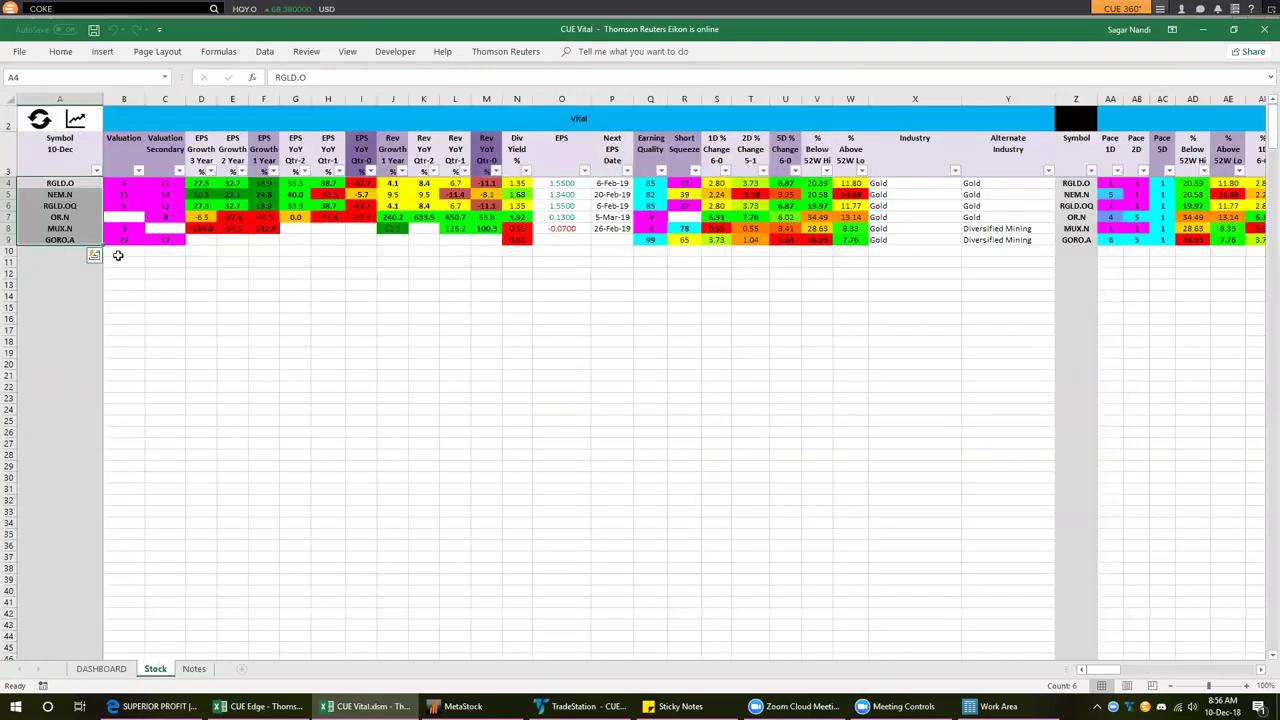
left_click(76, 121)
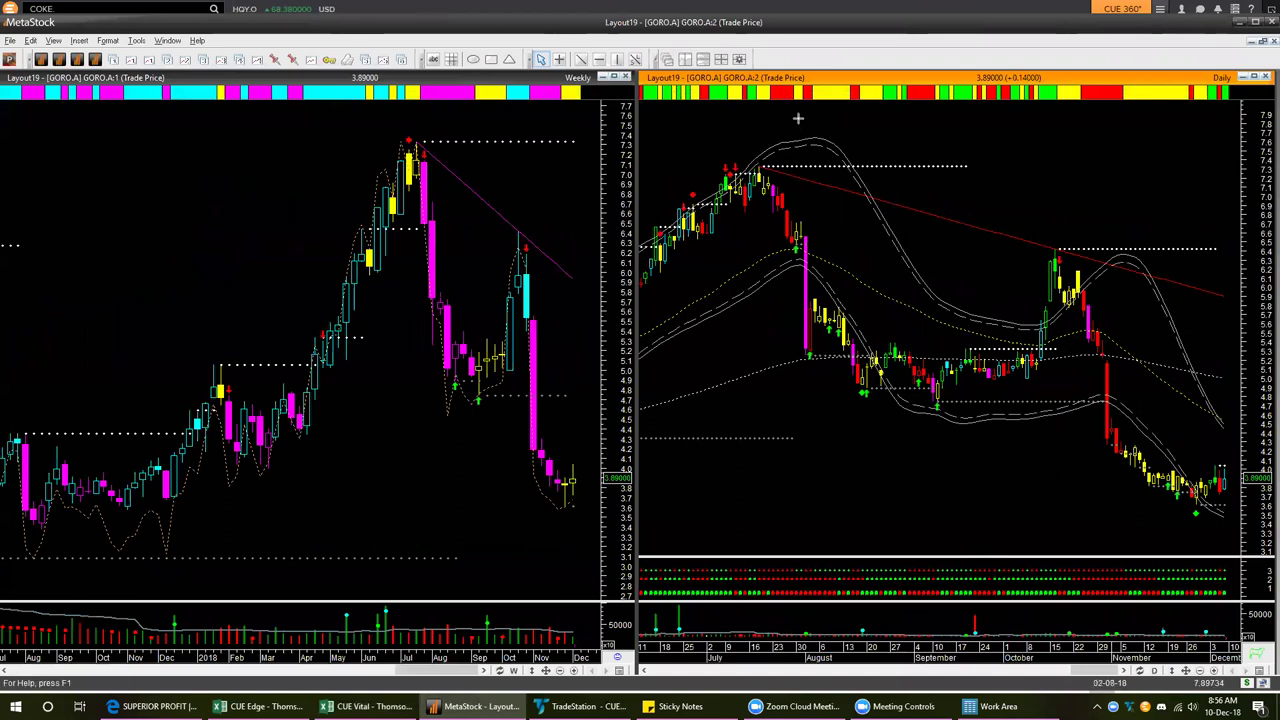
Point arrows at the latest lows and bars on GORO.A's weekly and daily charts, then erase them and close the entire layout
left_click_drag(1097, 548, 1184, 521)
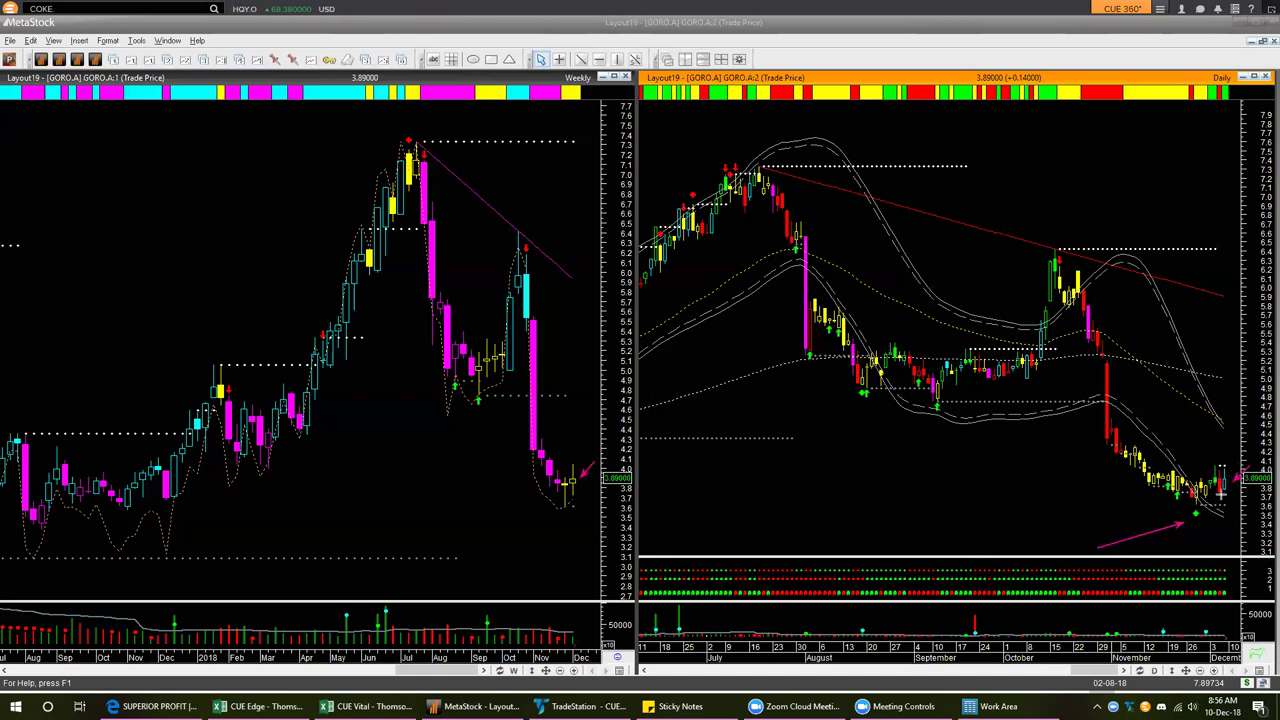
key("e")
left_click(1265, 77)
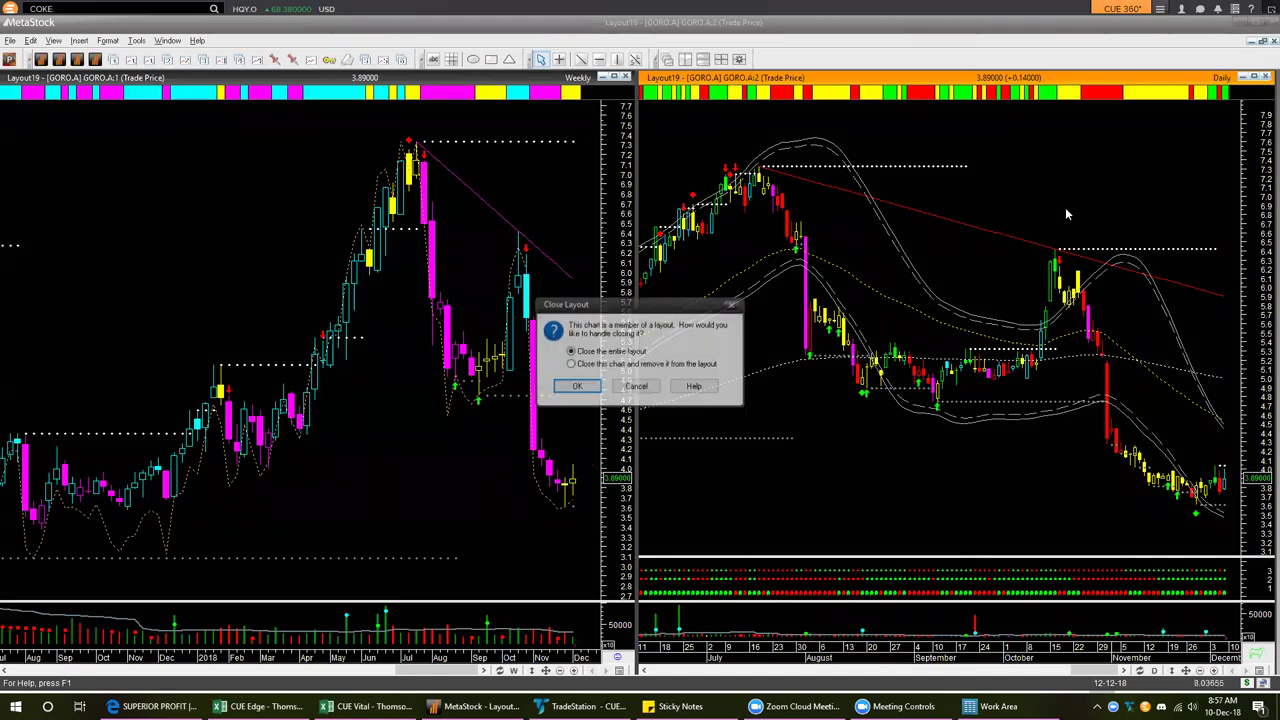
key("Return")
left_click(660, 388)
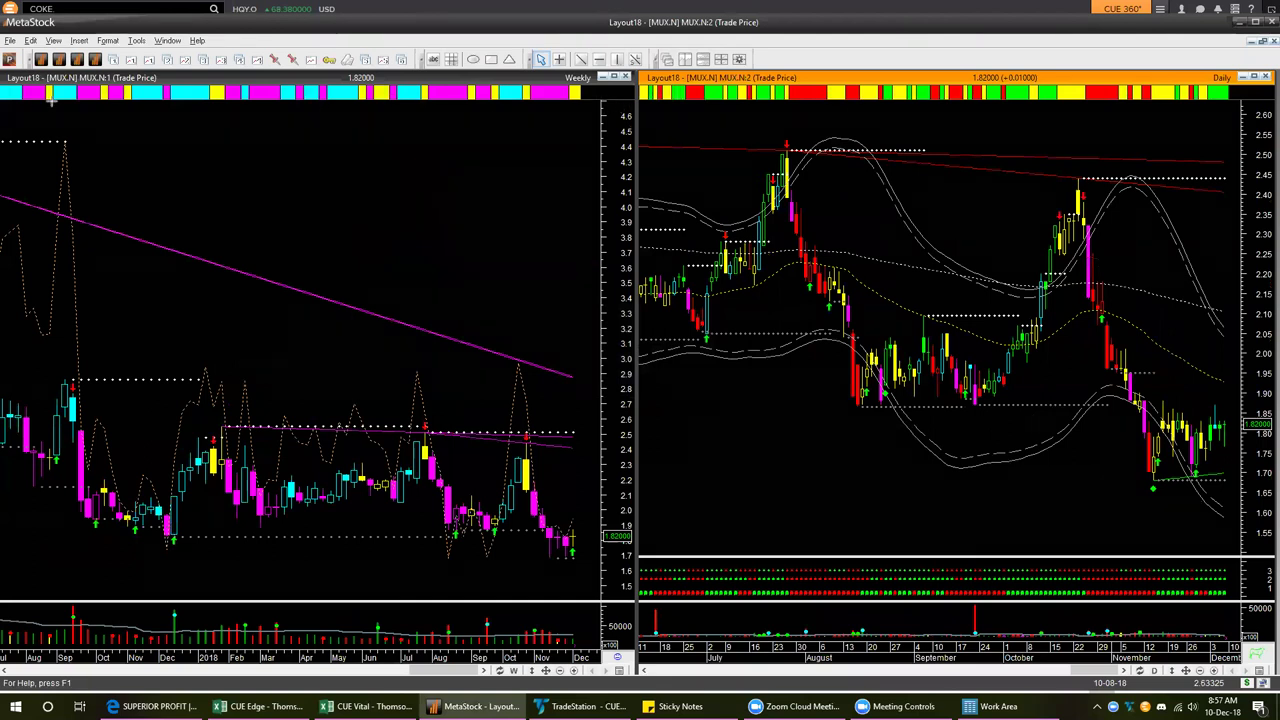
Mark MUX.N's weekly color ribbon, latest weekly and daily bars, November low and rising daily support with arrows
left_click_drag(42, 114, 58, 95)
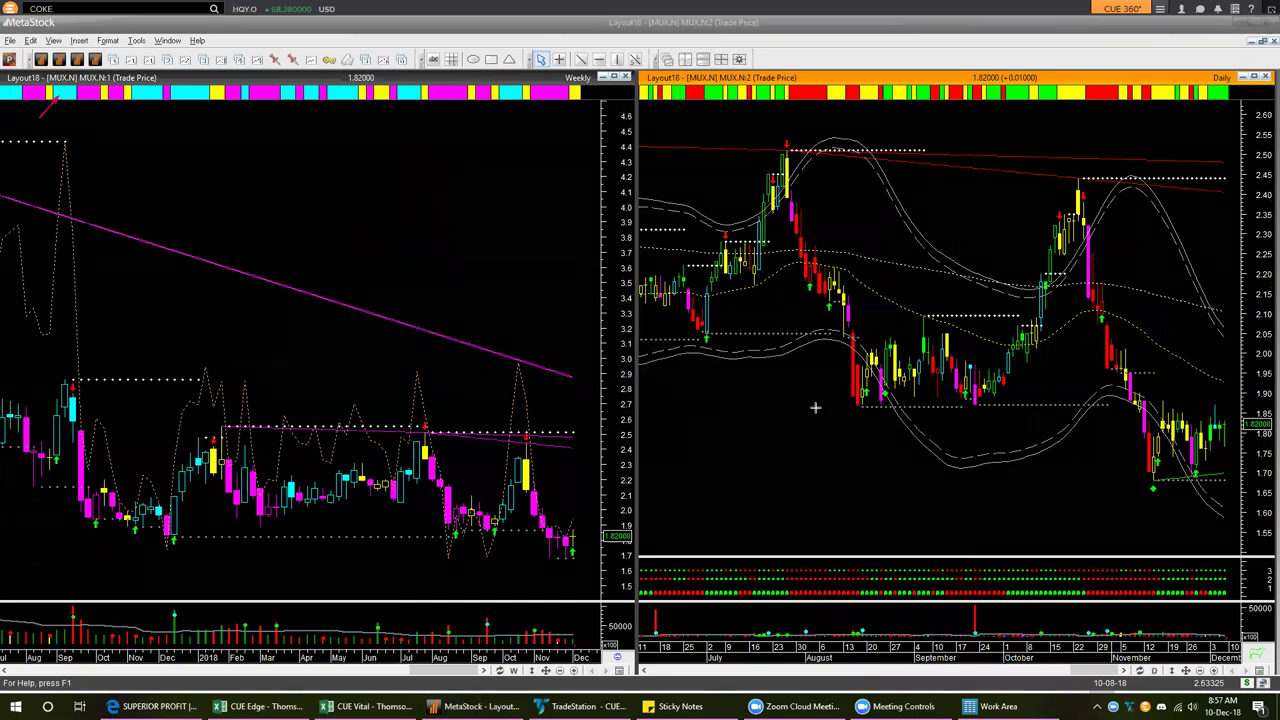
mouse_move(1240, 402)
left_mouse_down()
mouse_move(1246, 390)
mouse_move(1232, 432)
left_mouse_up()
left_click_drag(1123, 532, 1150, 497)
left_click_drag(1165, 490, 1222, 478)
left_click_drag(606, 510, 580, 534)
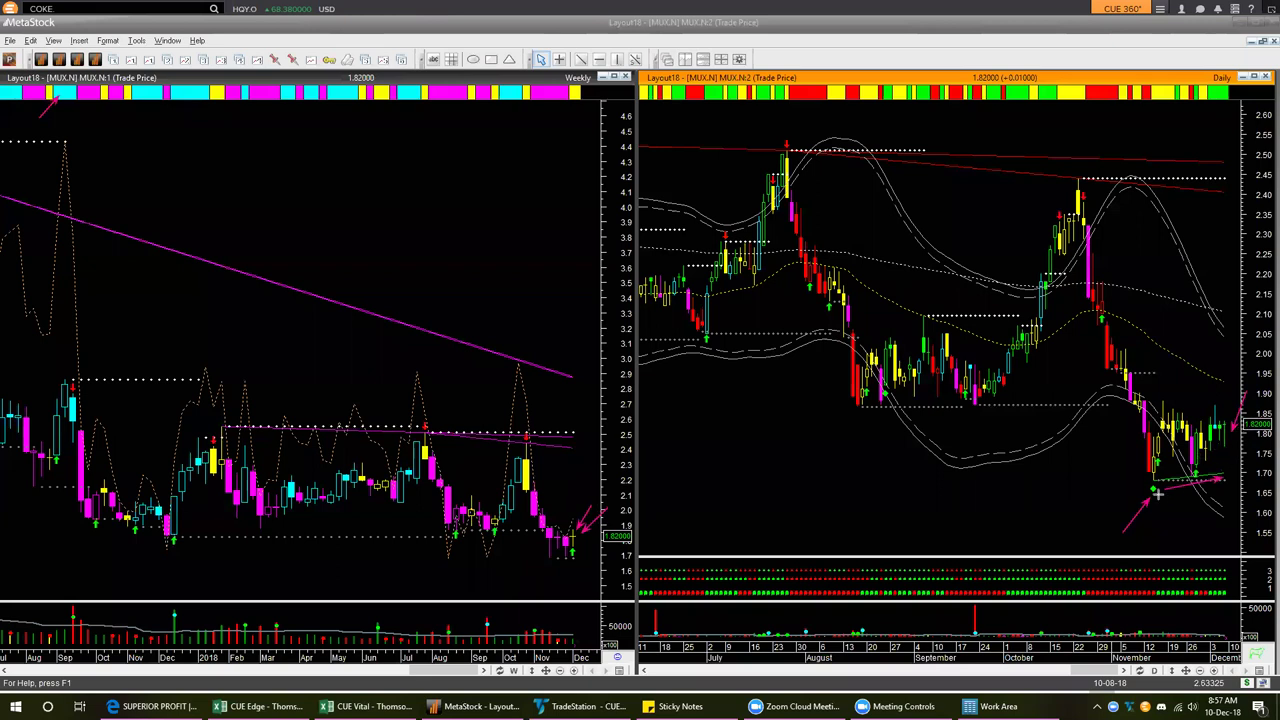
left_click_drag(1196, 470, 1230, 452)
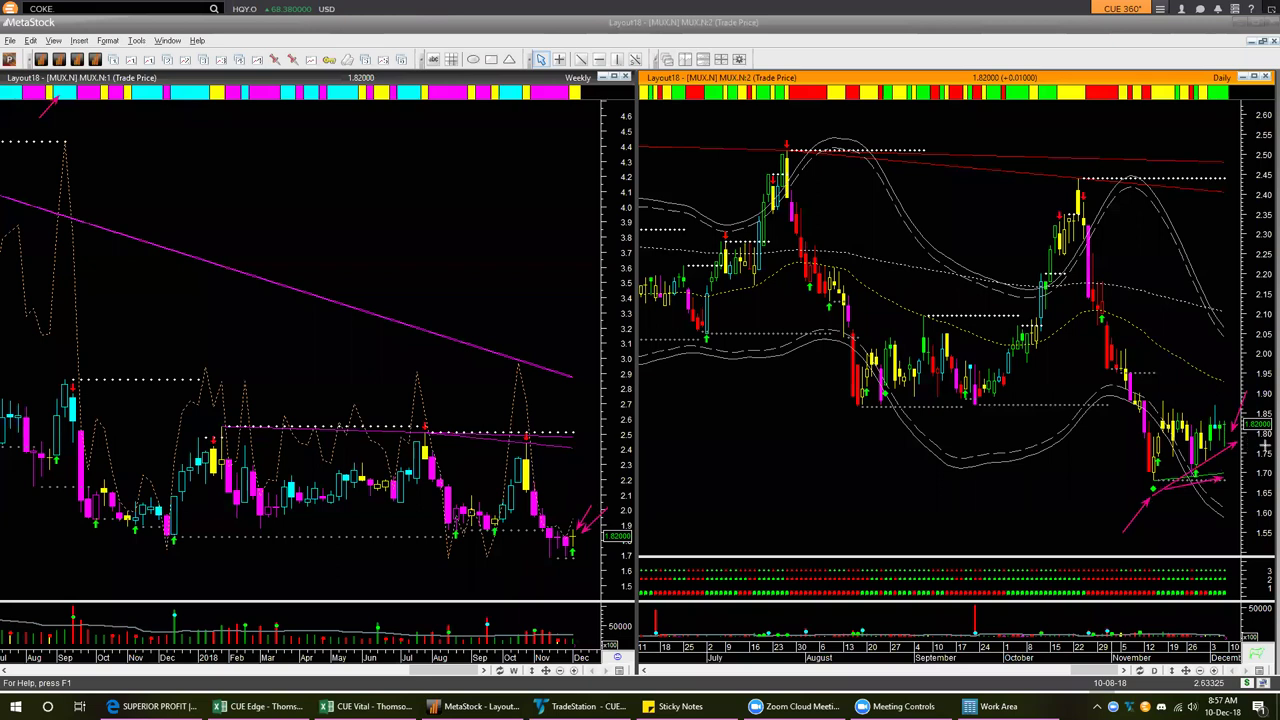